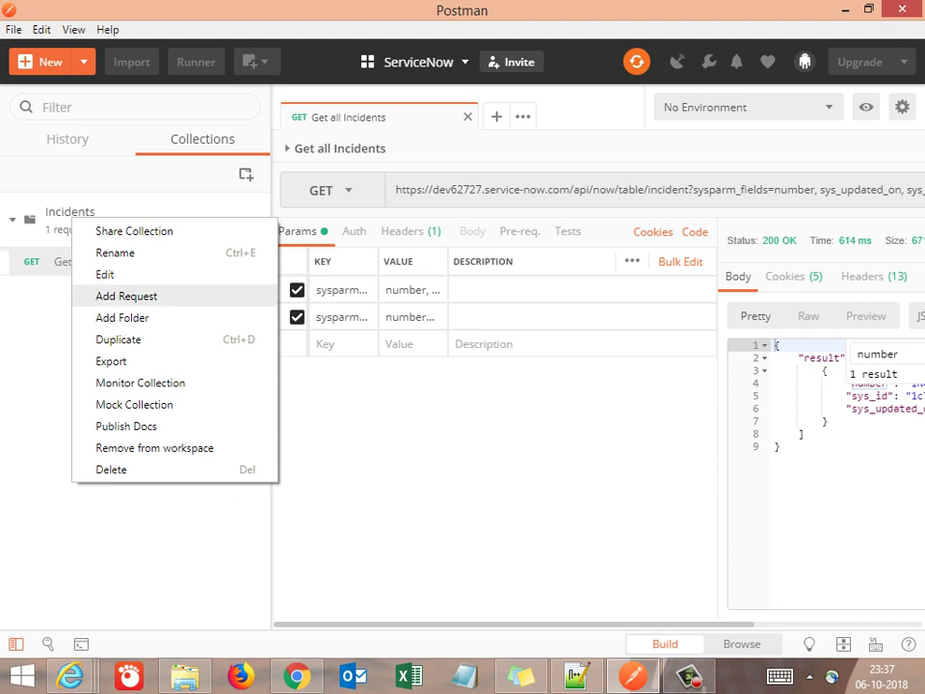
Start a new request in the Incidents collection and name it "Create a new incident"
left_click(126, 296)
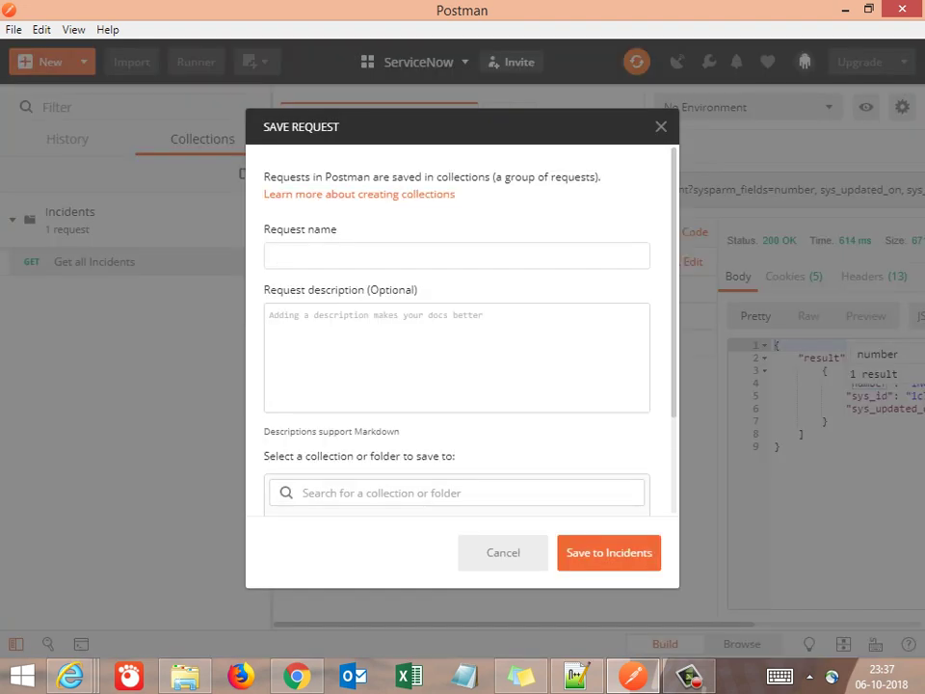
type("PO")
key("BackSpace")
type("ost")
key("BackSpace")
key("BackSpace")
key("BackSpace")
key("BackSpace")
key("BackSpace")
type("Create a new incident")
Enter "API Test for creating a new incident using POST Req" as the new request's description
key("Tab")
type("AP")
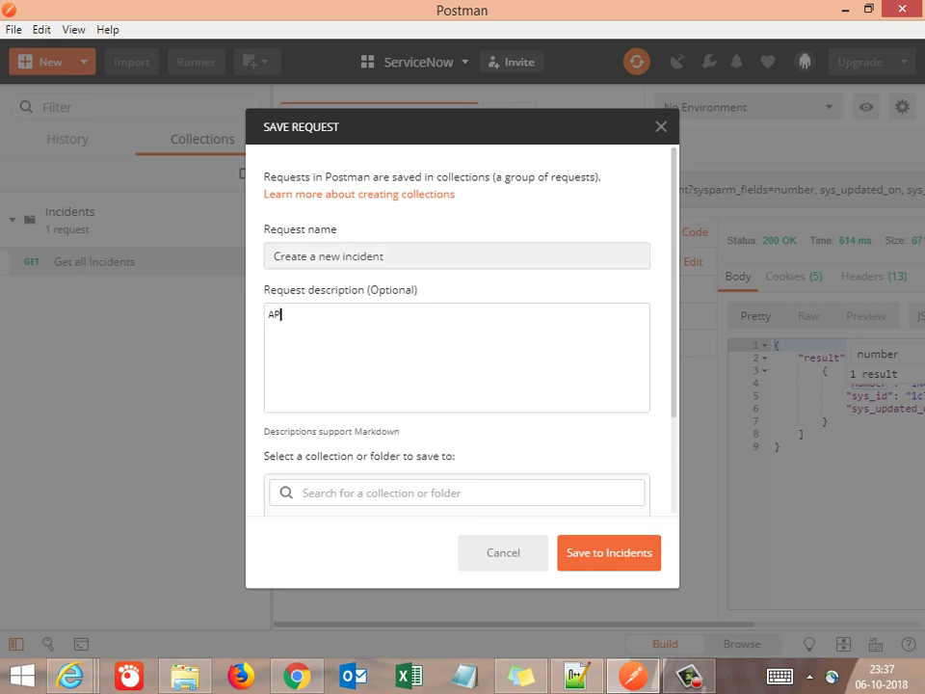
type("I Test for creating a")
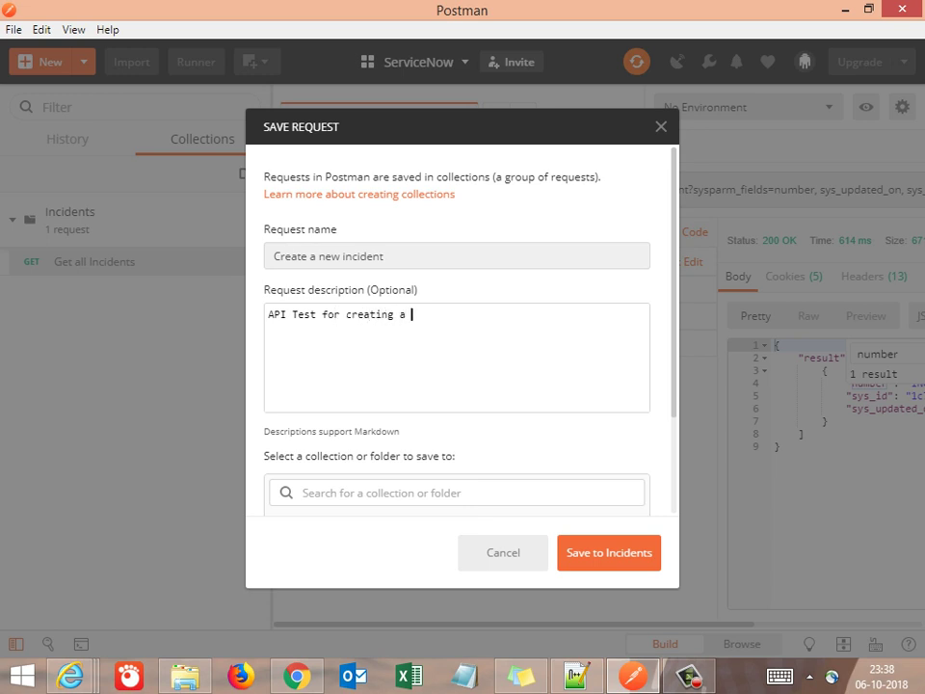
type(" new incident using")
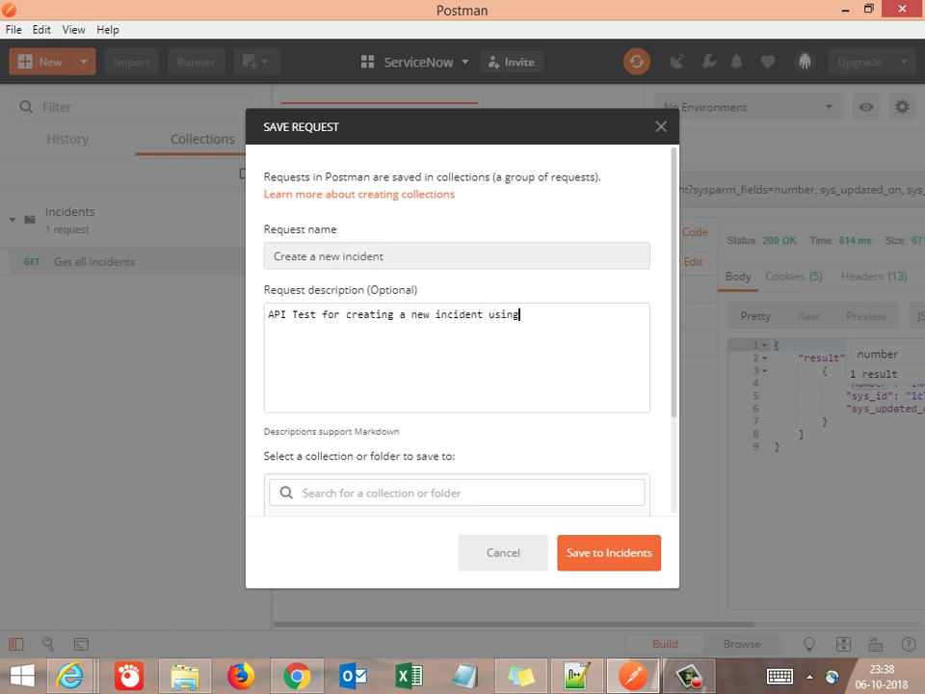
type(" POST Req")
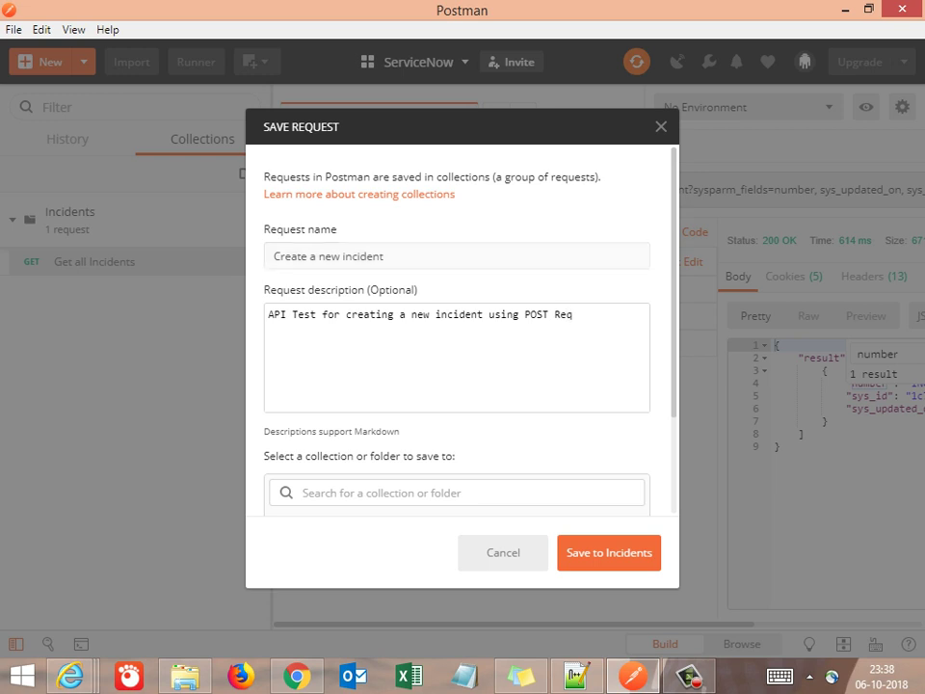
left_click(381, 492)
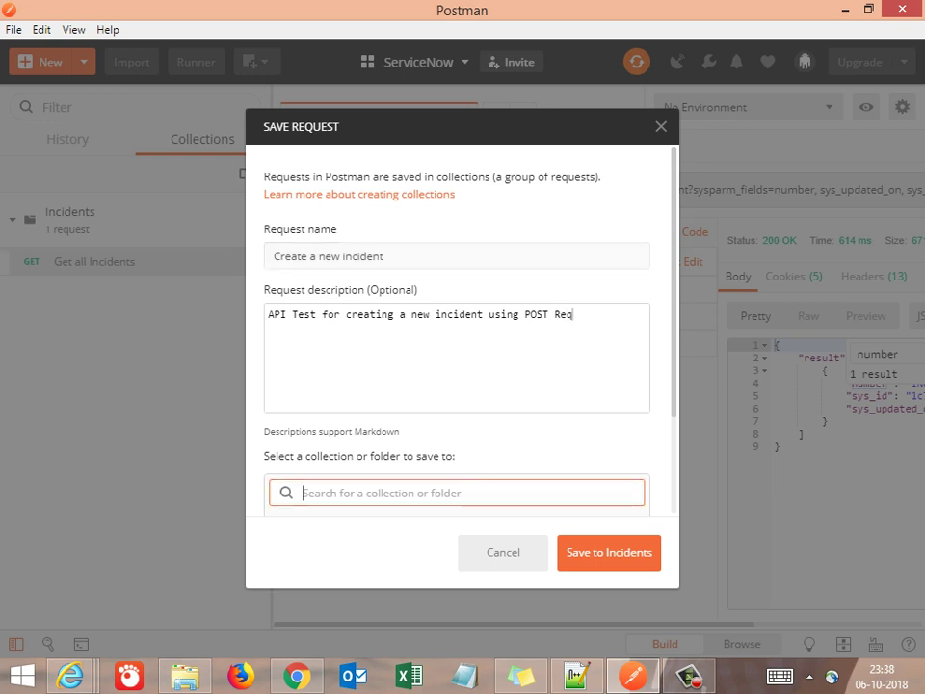
type("incide")
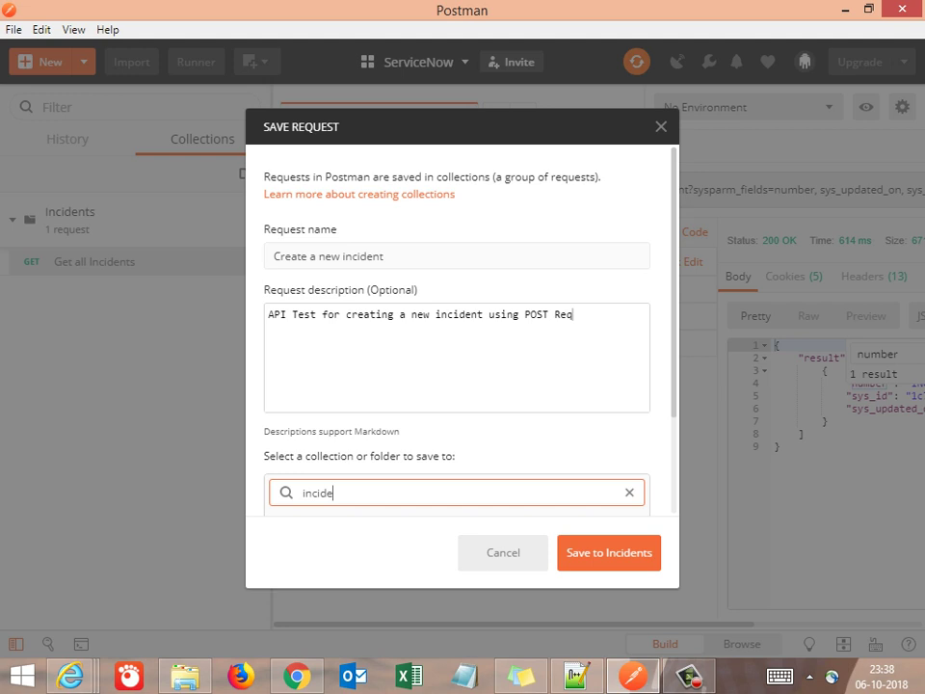
left_click(630, 493)
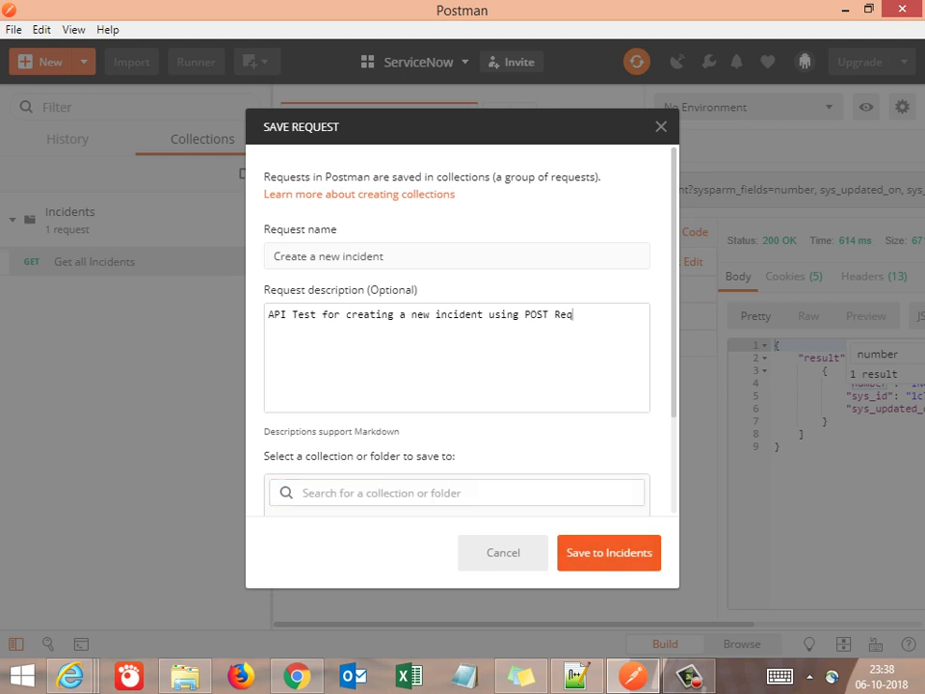
Save the new request to the Incidents collection and open it with a narrower collections sidebar
left_click(609, 553)
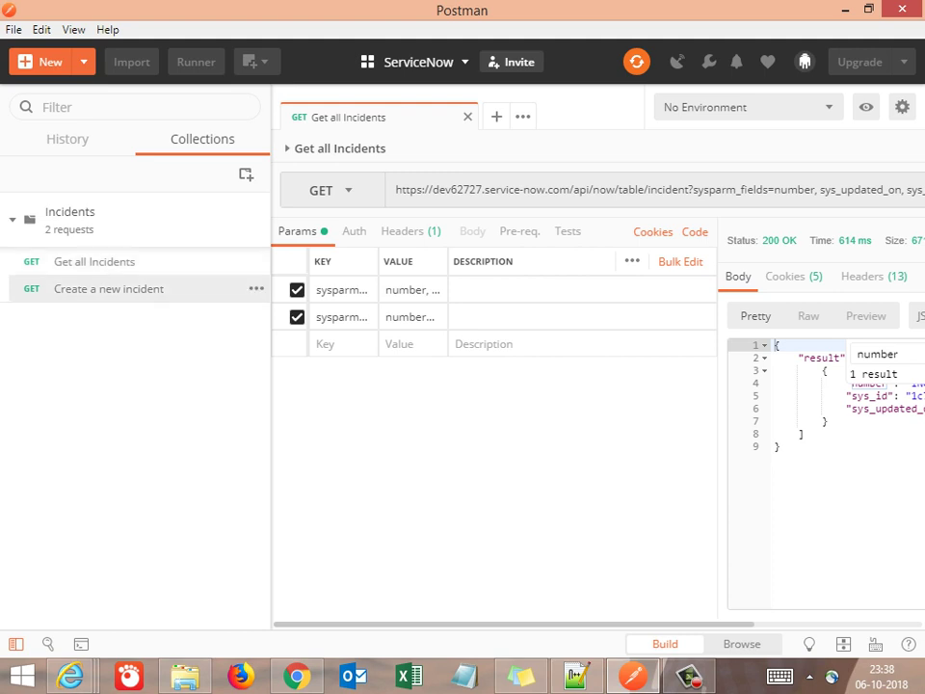
left_click(109, 290)
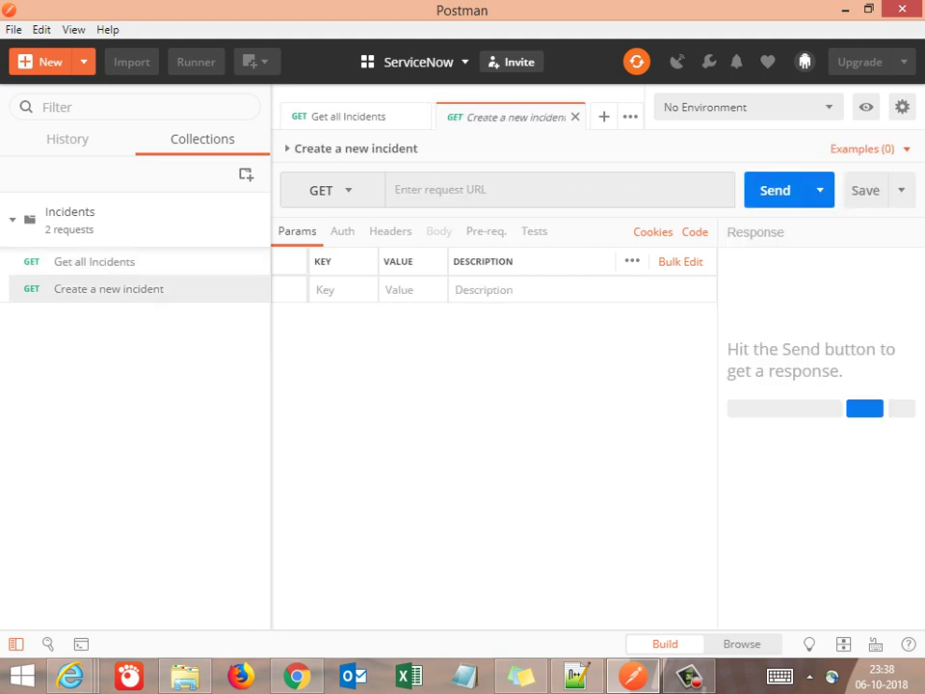
left_click_drag(271, 385, 212, 386)
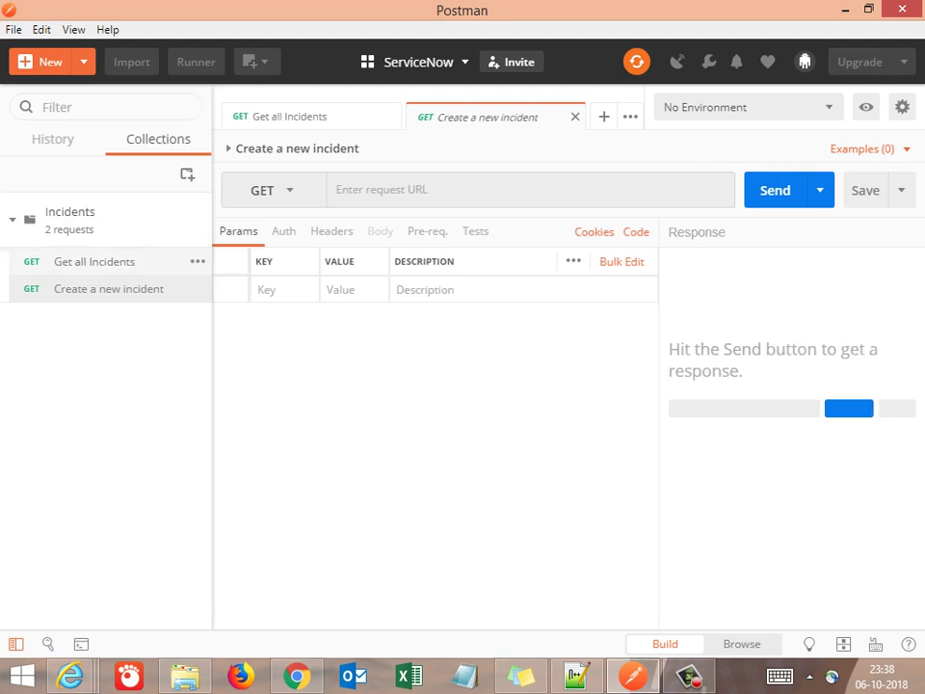
Rename the "Get all Incidents" request to "Get all Incidents & apply Query Params" and close its outdated tab
left_click(198, 261)
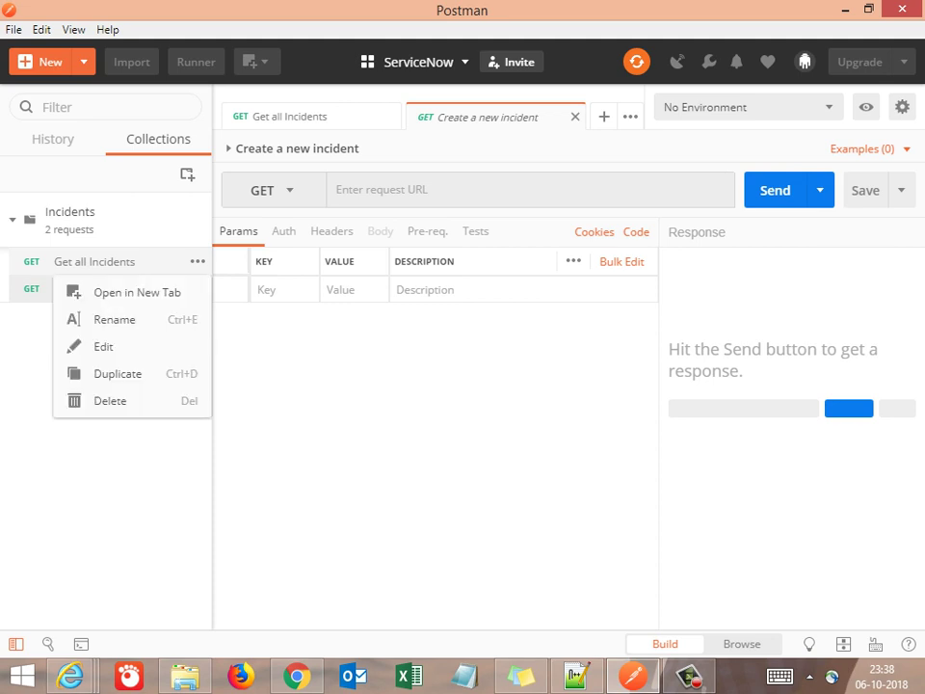
left_click(96, 344)
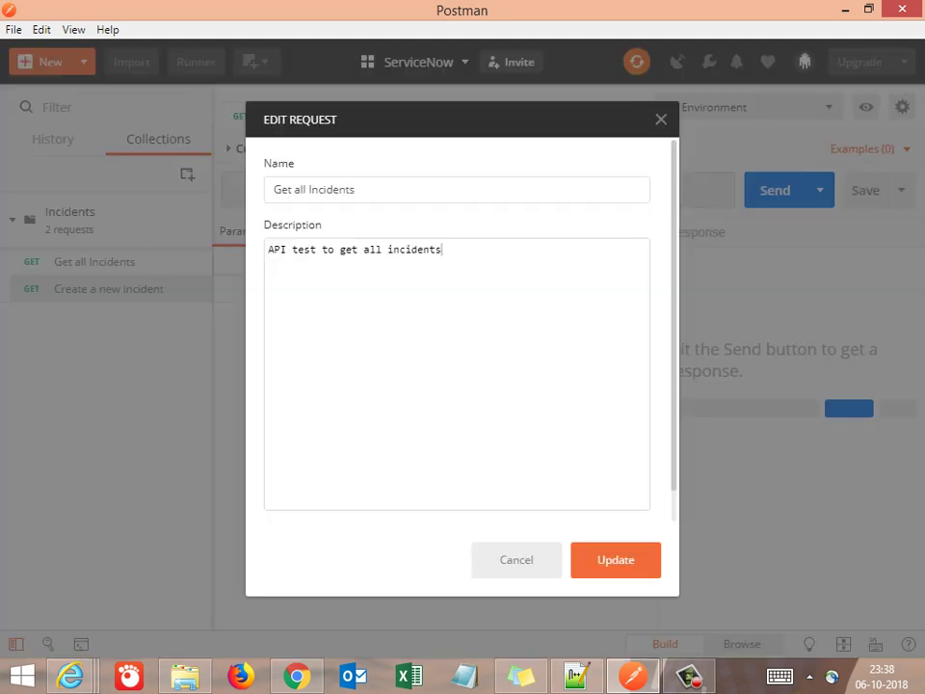
type("& ")
type("apply")
type(" fie")
key("BackSpace")
key("BackSpace")
key("BackSpace")
type("Query Params")
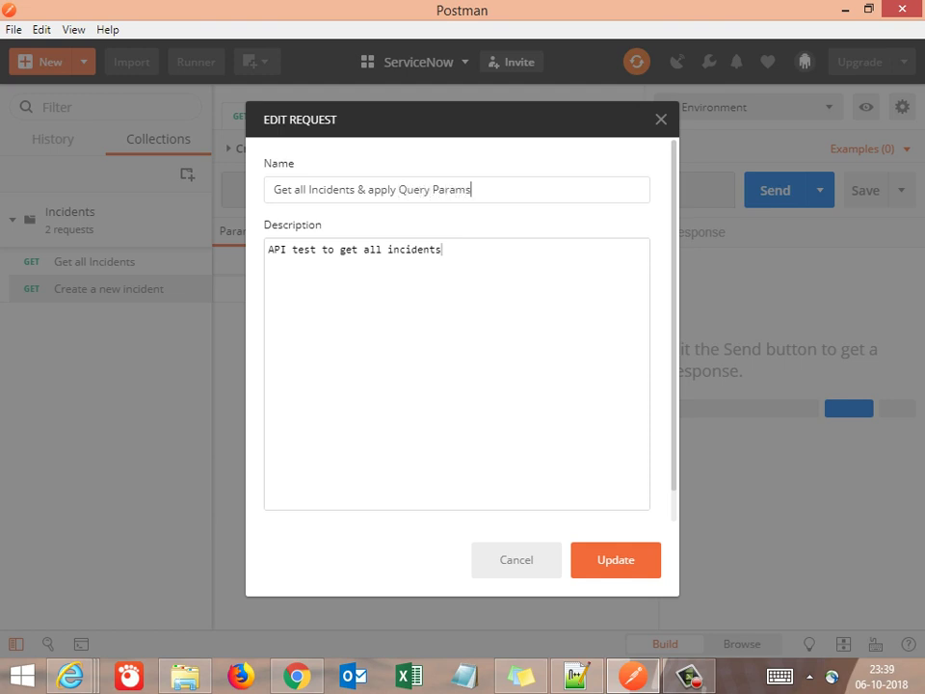
left_click(616, 560)
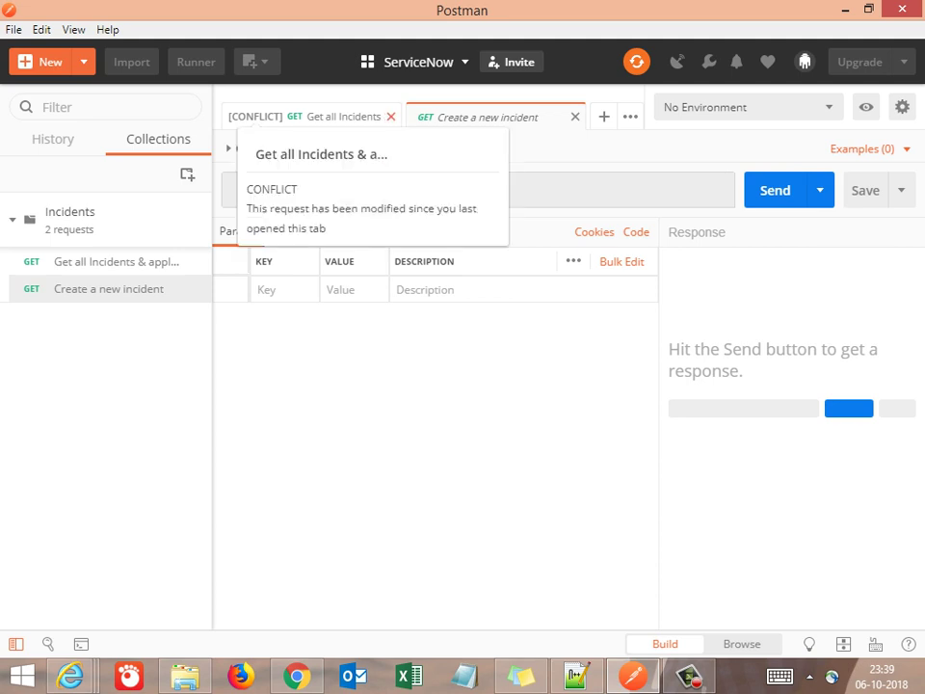
left_click(391, 117)
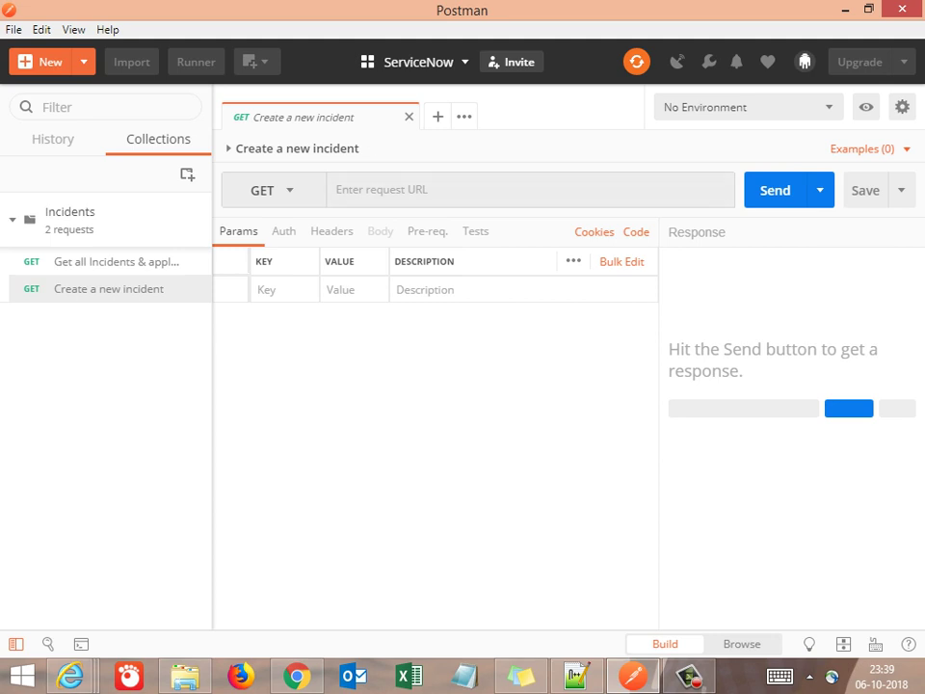
Set the HTTP method of the "Create a new incident" request to POST
left_click(383, 190)
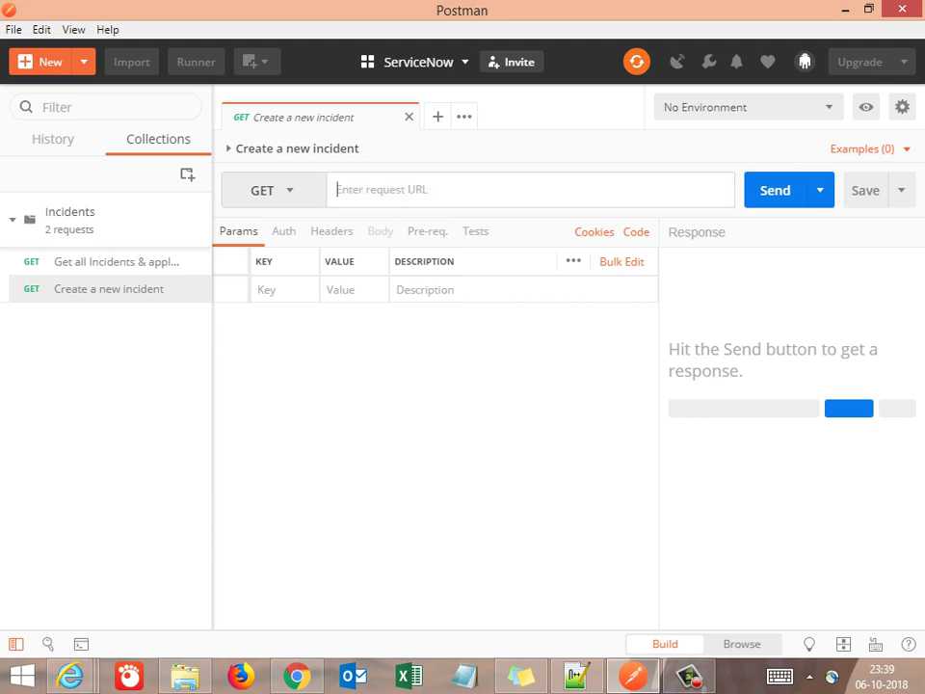
left_click(274, 190)
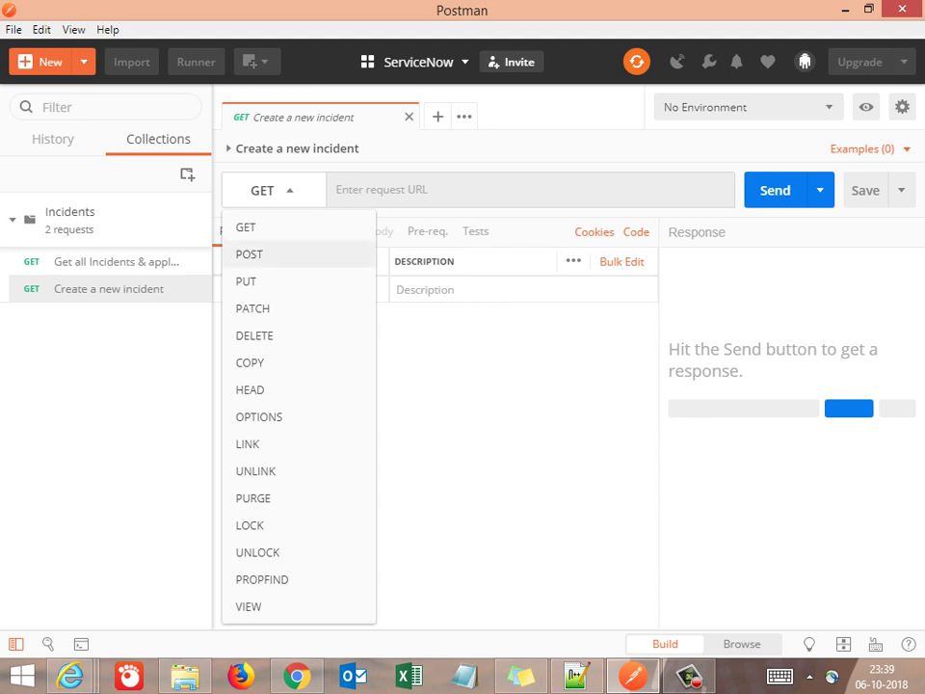
left_click(249, 254)
left_click(405, 190)
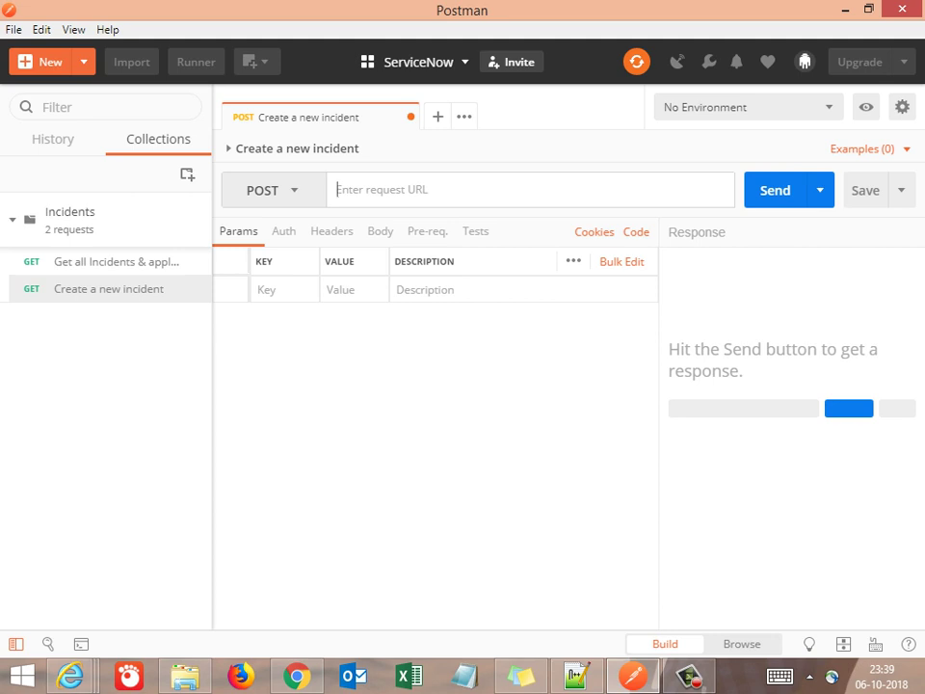
Switch to Notepad++ and write "Lets see the Endpoint for Post request" on line 53, below the POST, DELETE note
left_click(577, 676)
left_click(386, 420)
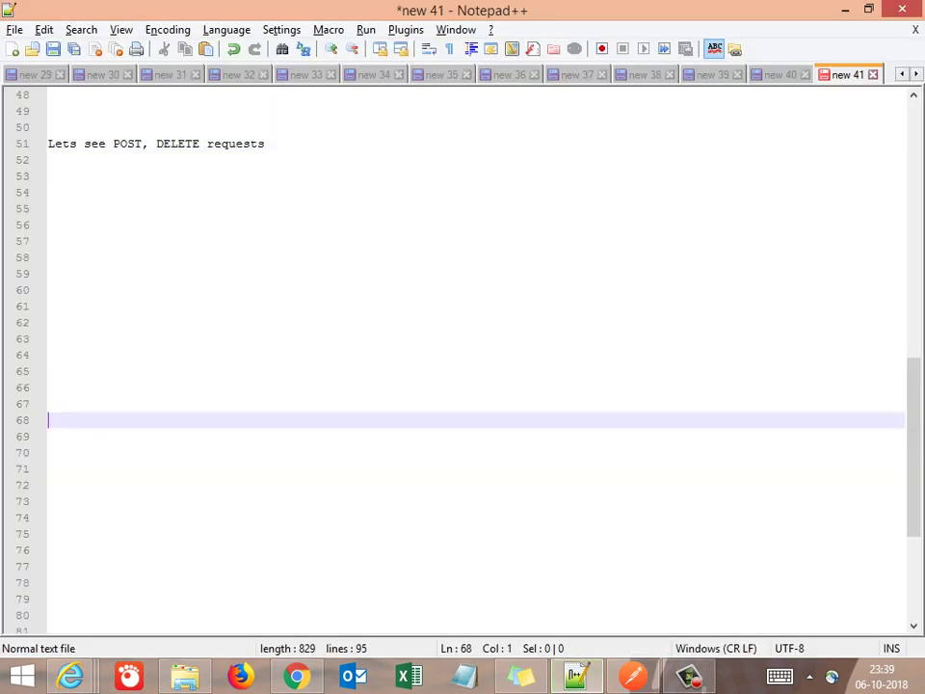
key("Up")
key("Up")
key("Up")
key("Up")
key("Up")
key("Up")
key("Up")
key("Up")
key("Up")
key("Up")
key("Up")
key("Up")
key("Up")
key("Up")
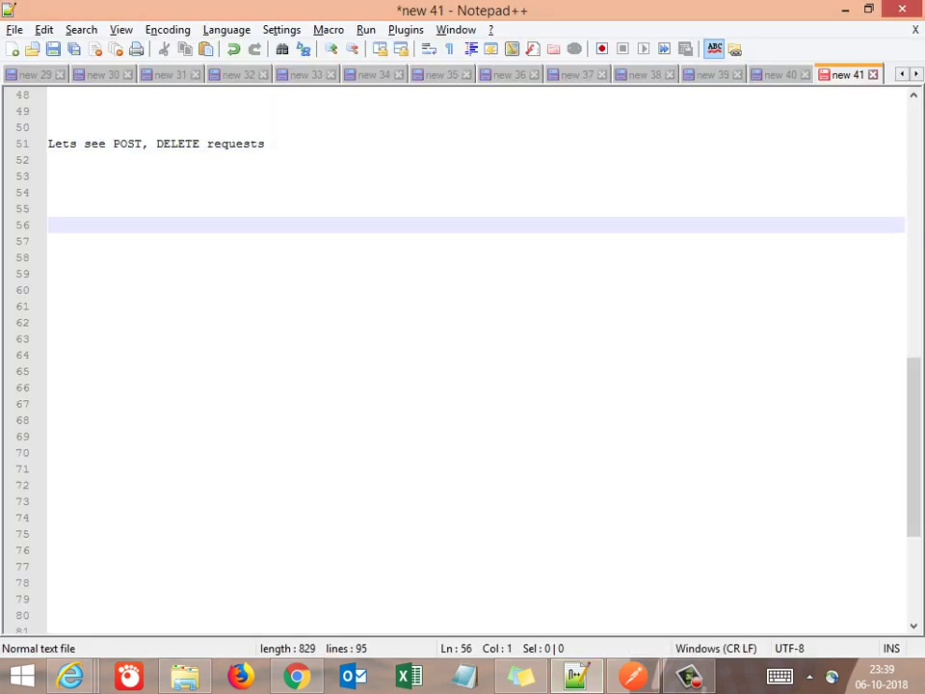
key("Up")
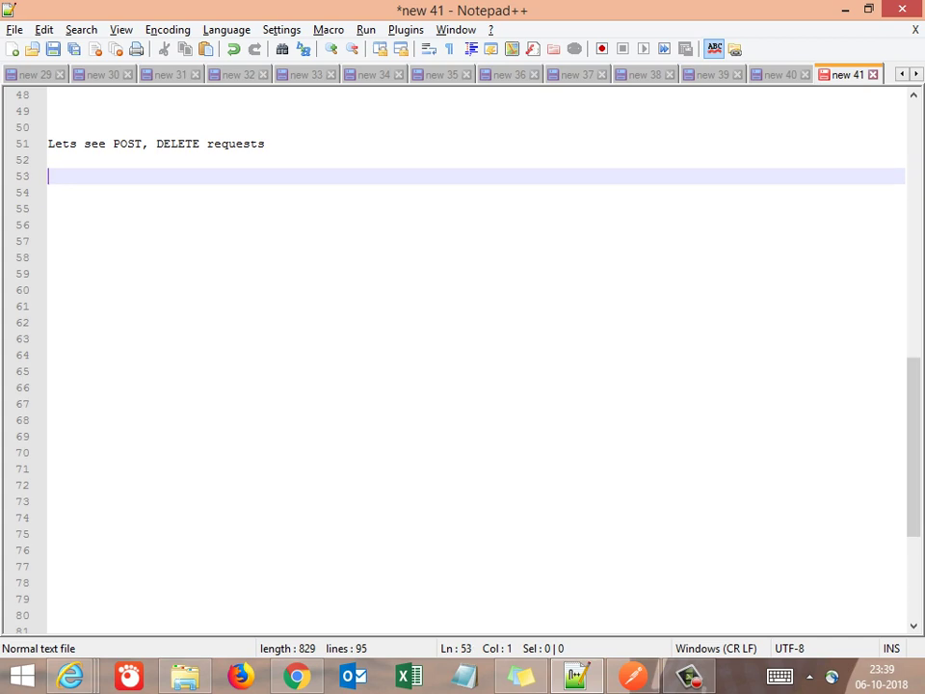
type("L")
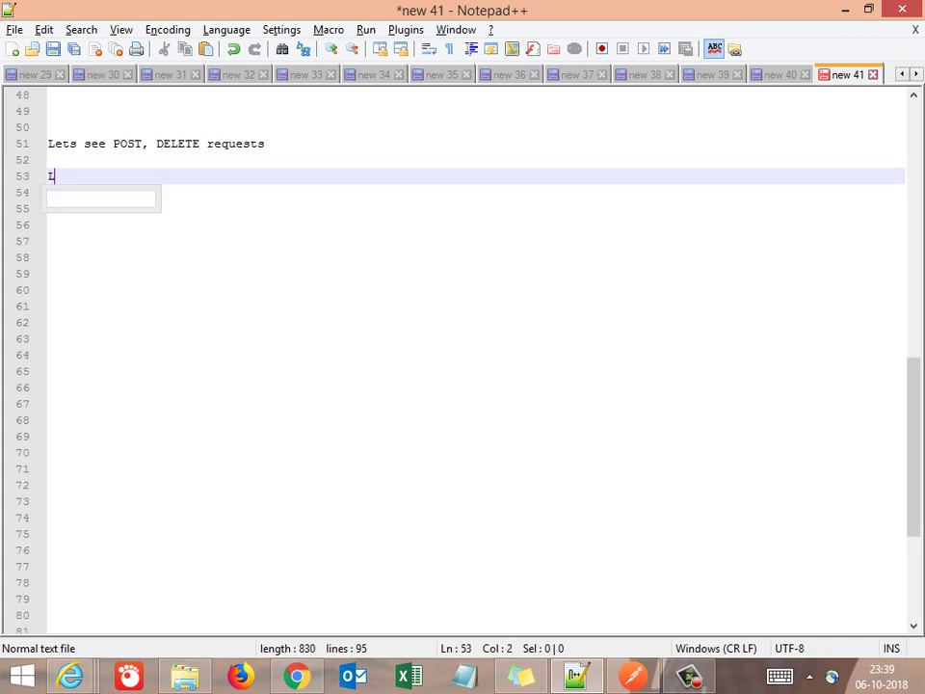
type("ets see")
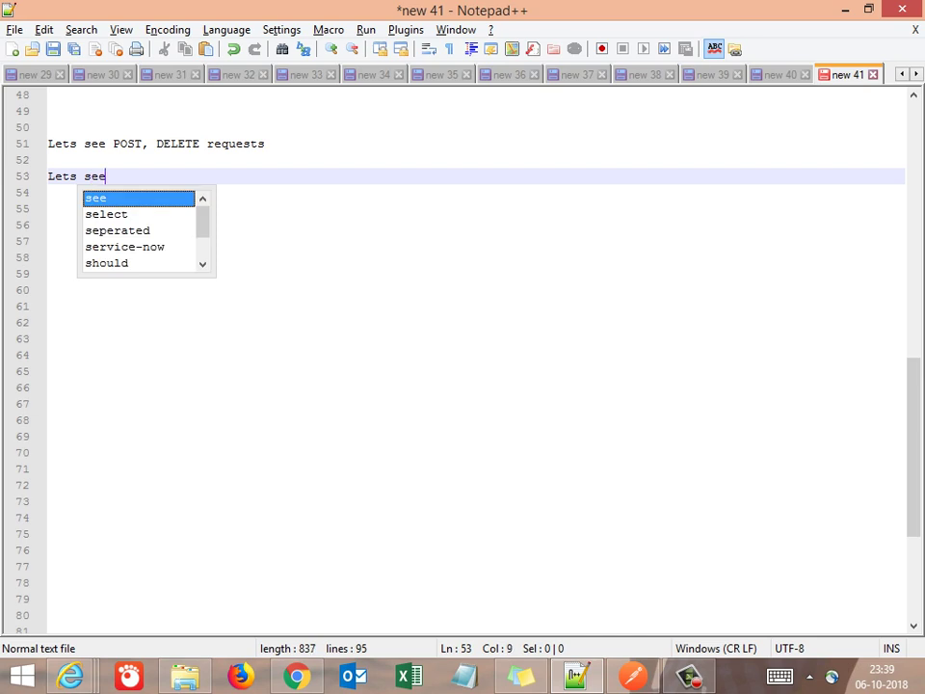
type(" the ")
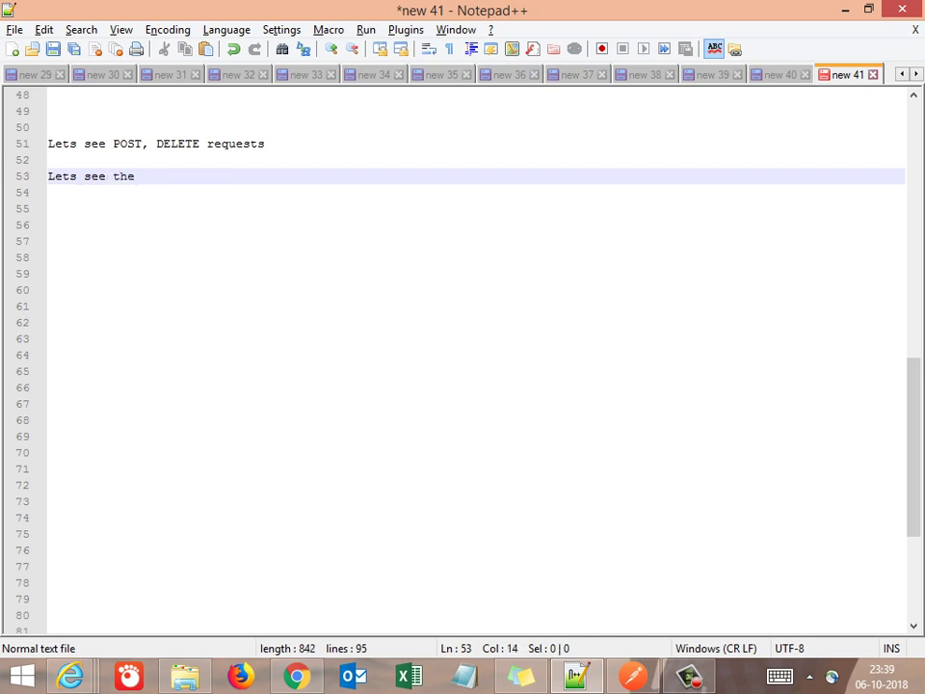
type("Endpoint for P")
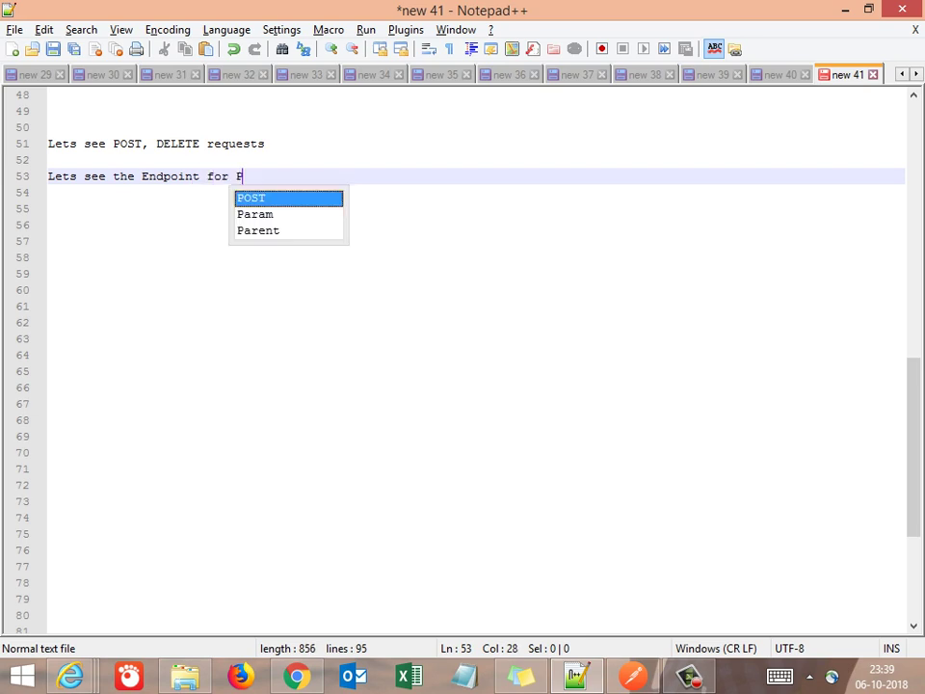
type("ost request")
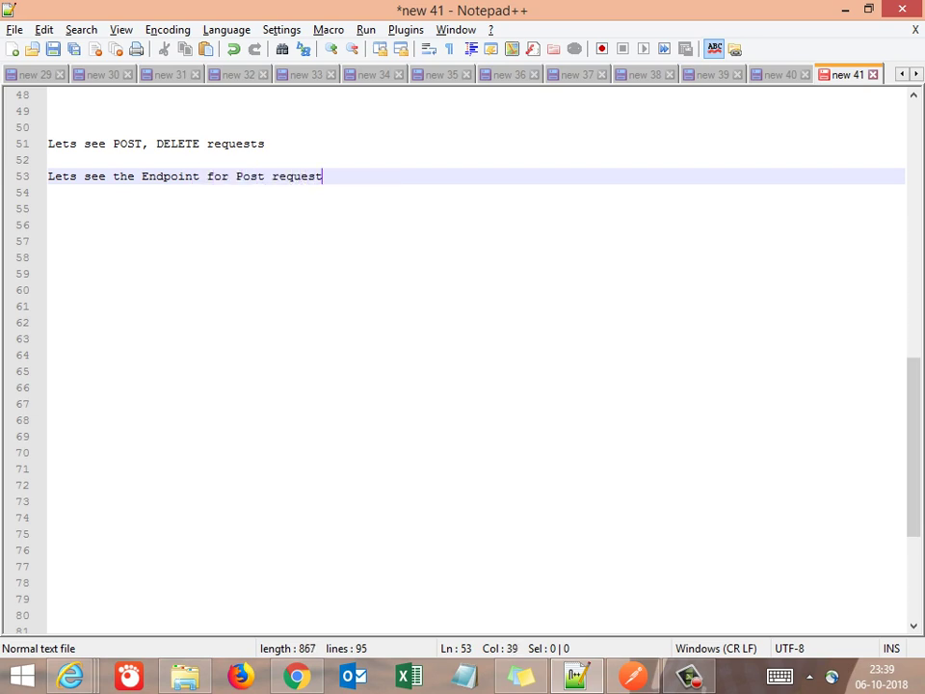
Switch to the ServiceNow incidents page in Chrome, filter the navigator for "rest api" and open REST API Explorer
key("alt+Tab")
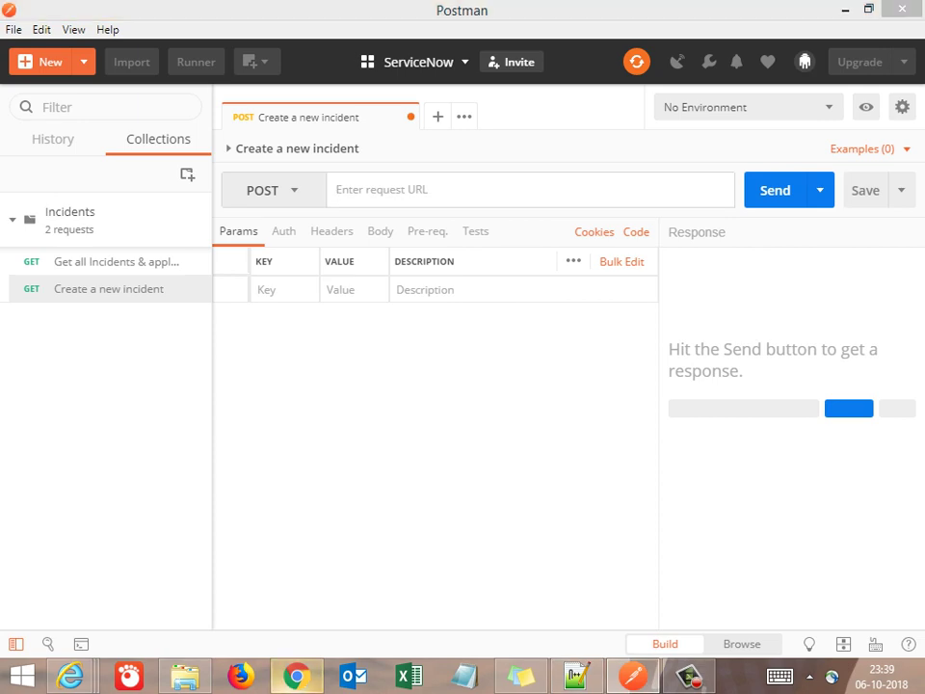
key("alt+Tab")
left_click(167, 15)
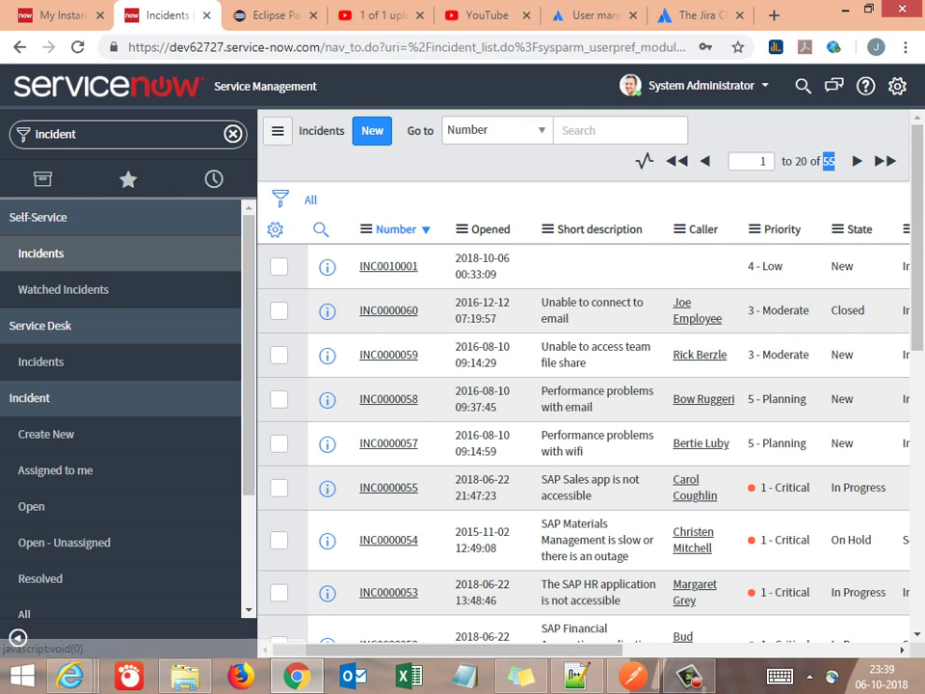
left_click(82, 134)
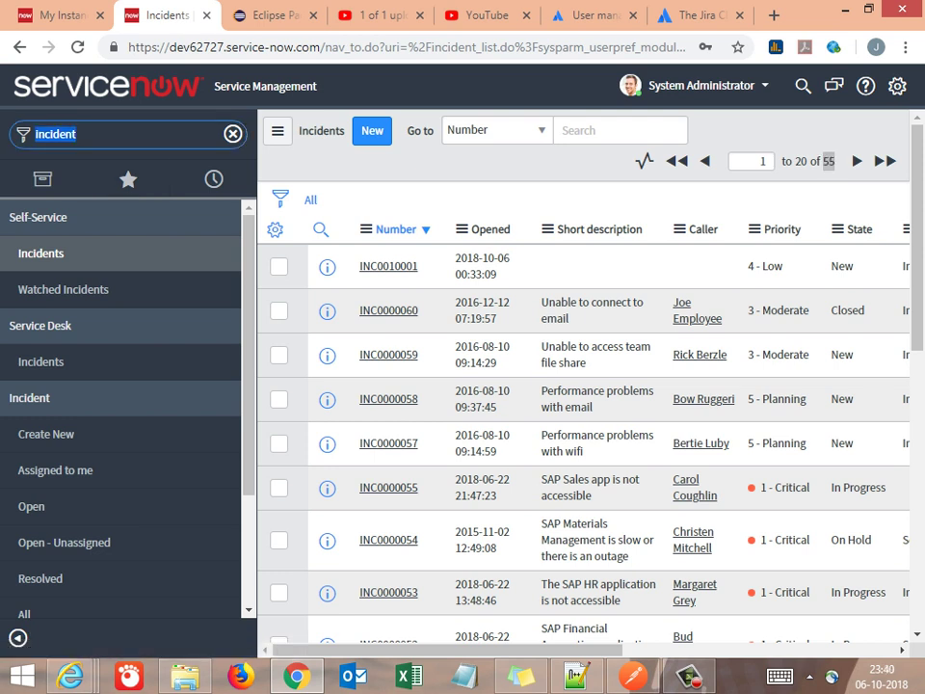
type("rest api")
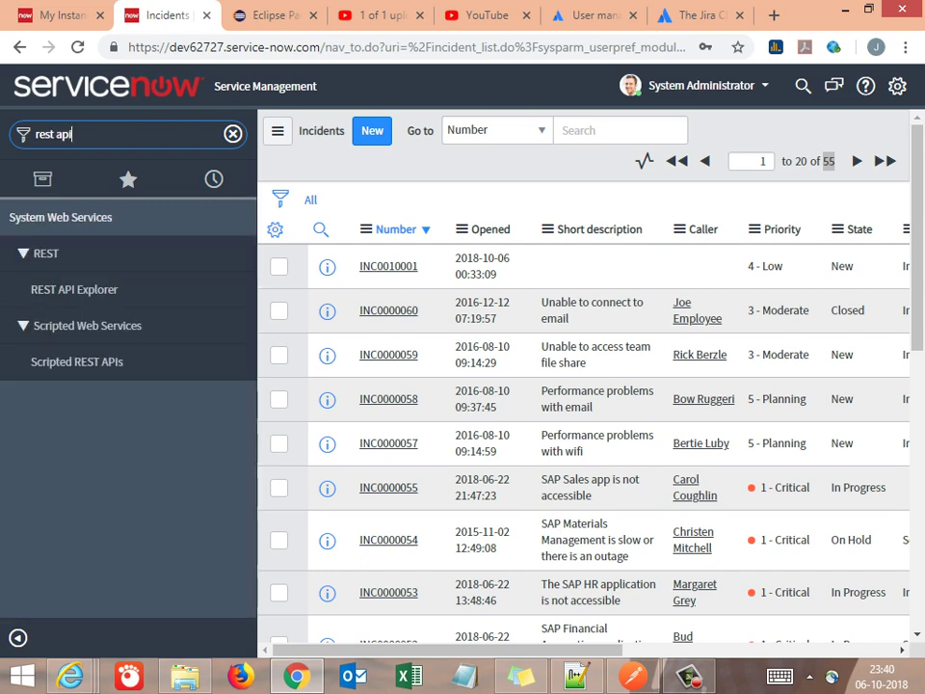
left_click(74, 290)
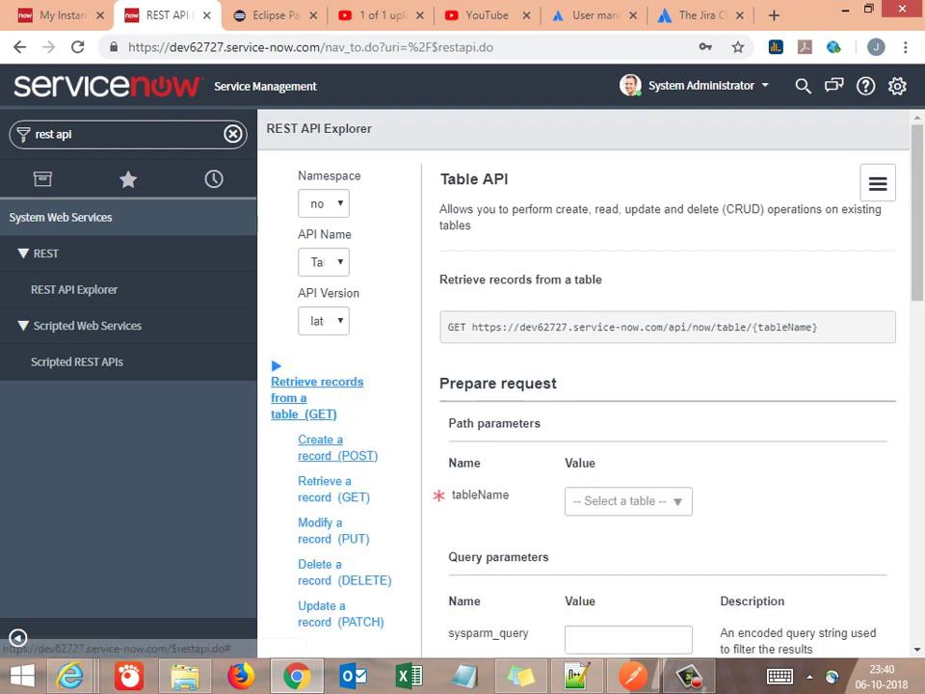
Select the Create a record (POST) operation of the Table API and view its endpoint and request parameters
left_click(334, 453)
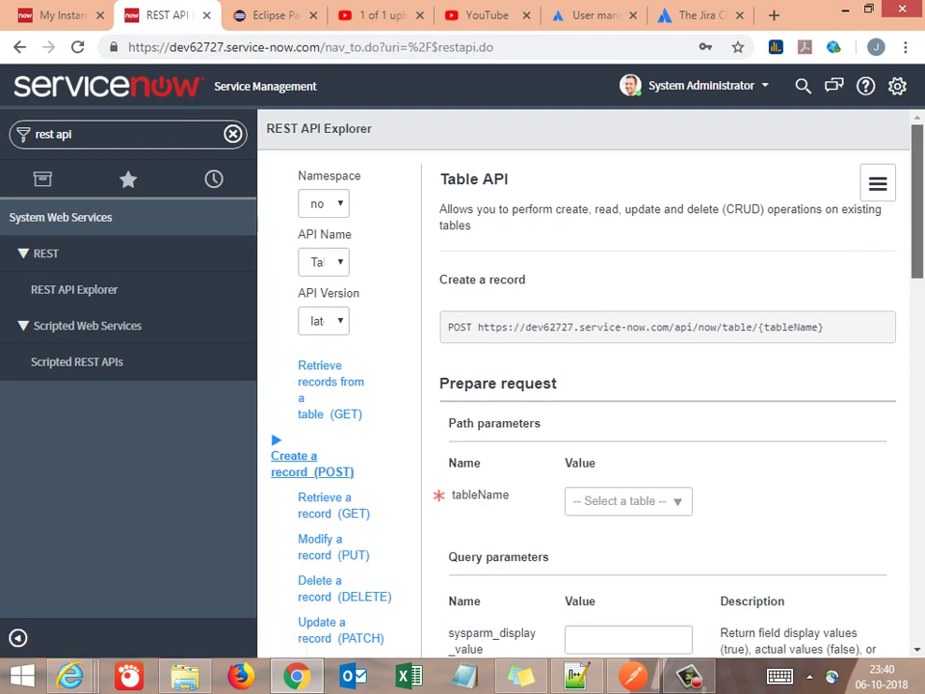
scroll(665, 385, "down", 3)
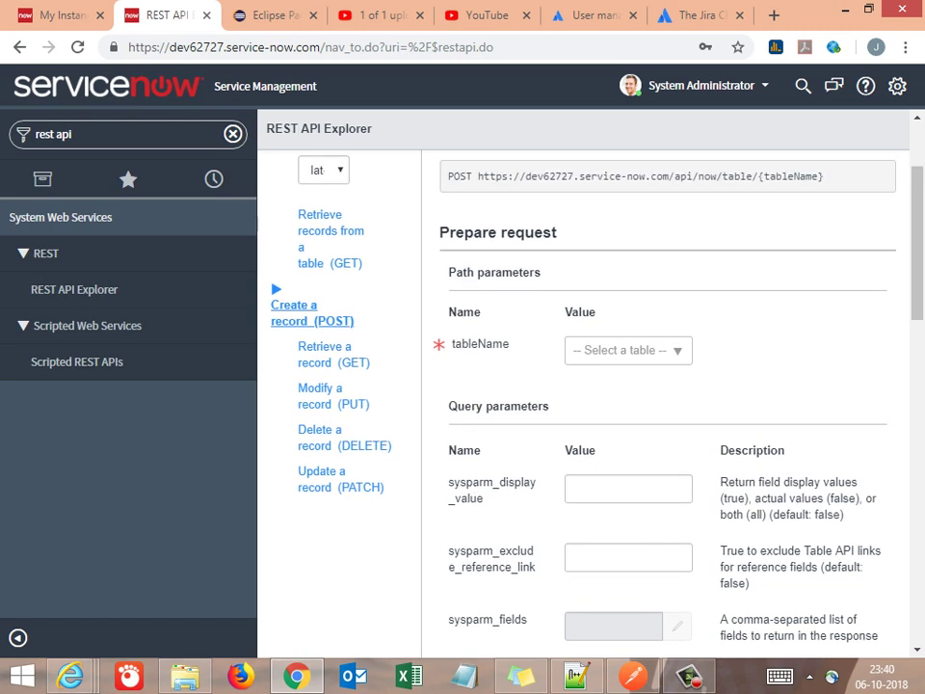
left_click_drag(917, 243, 918, 231)
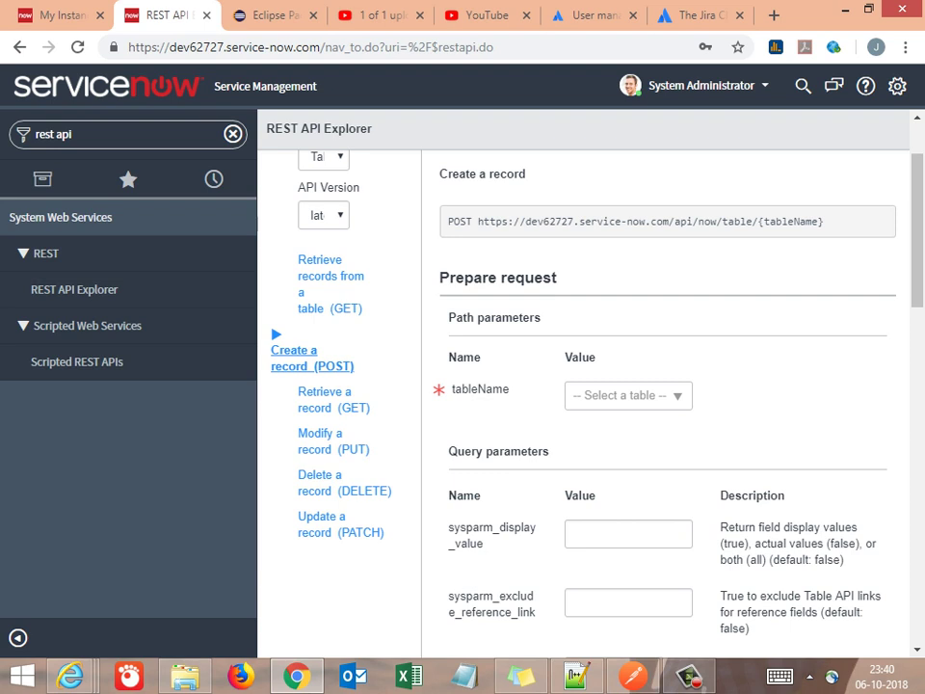
Copy the Create a record endpoint URL and paste it into Postman as the URL of the "Create a new incident" request
left_click_drag(824, 221, 478, 221)
key("ctrl+c")
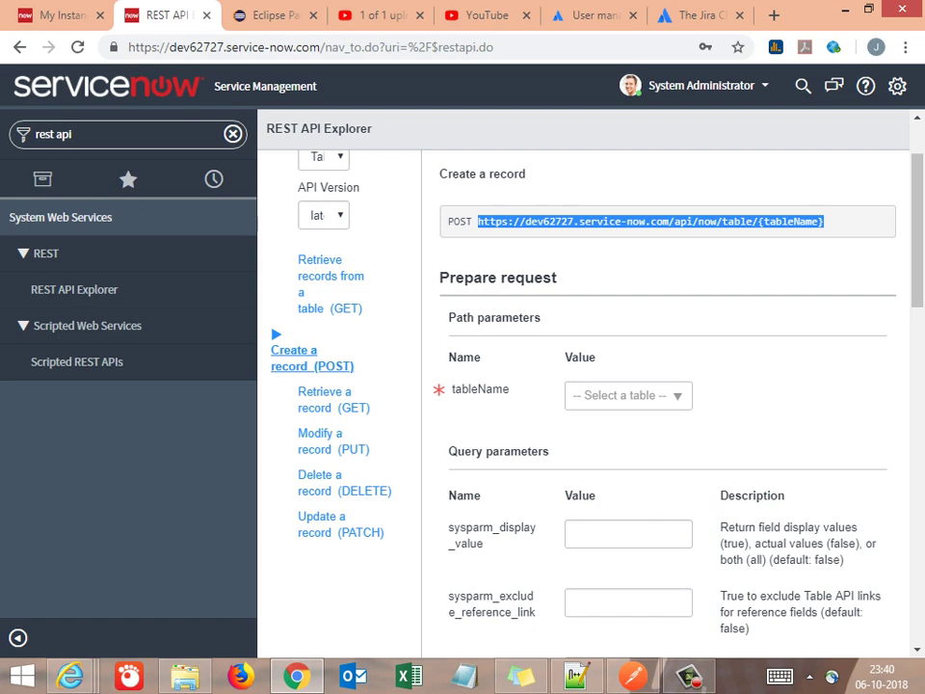
key("alt+Tab")
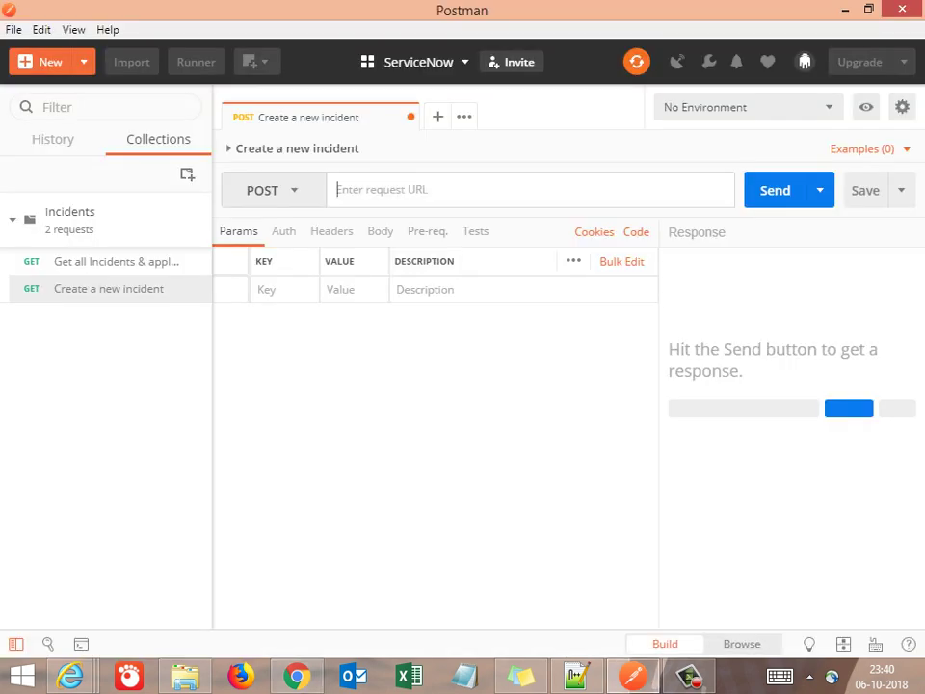
key("ctrl+v")
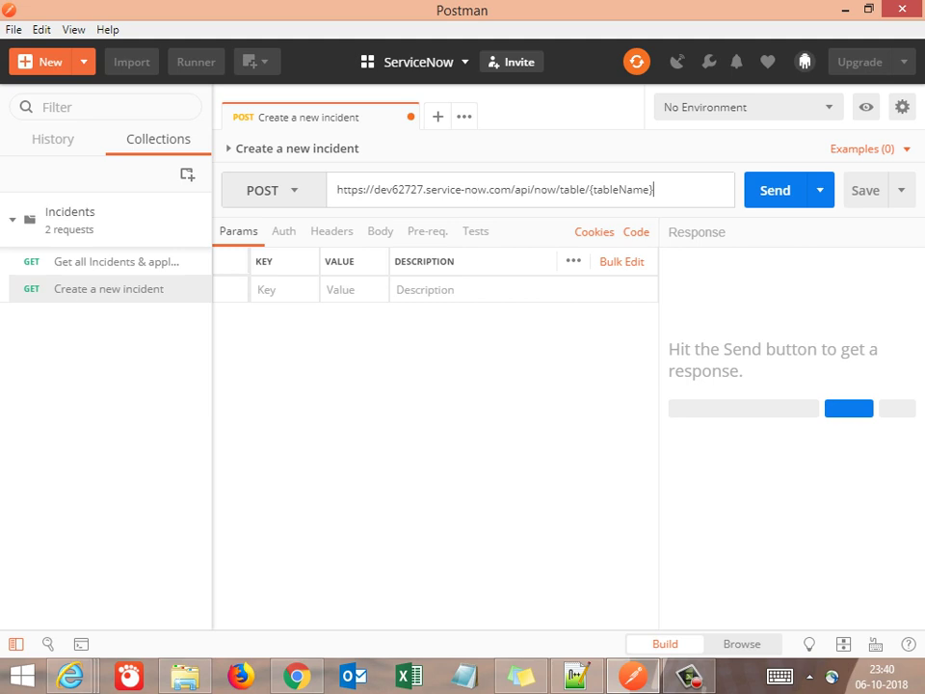
Replace the {tableName} placeholder at the end of the request URL with incident
key("BackSpace")
key("BackSpace")
key("BackSpace")
key("BackSpace")
key("BackSpace")
key("BackSpace")
key("BackSpace")
key("BackSpace")
key("BackSpace")
key("BackSpace")
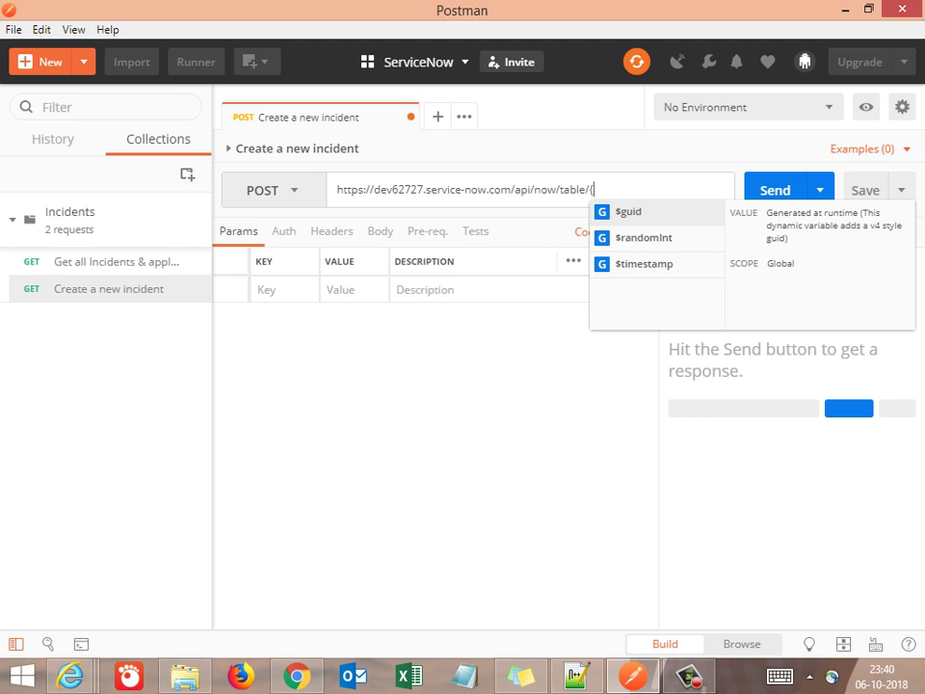
key("BackSpace")
type("in")
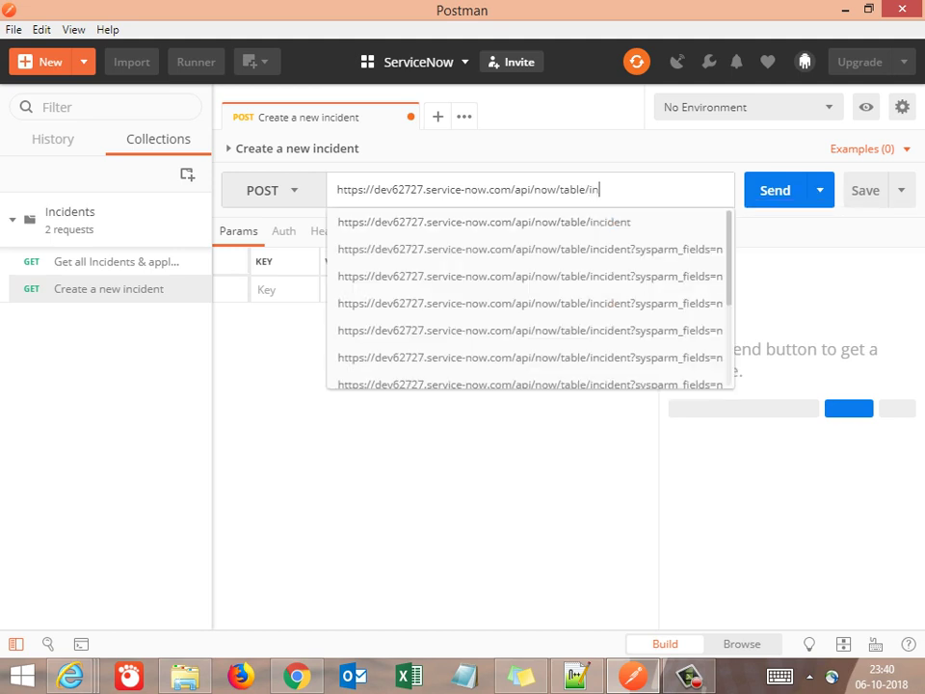
type("cident")
Switch to REST API Explorer in Chrome, set tableName to Incident (incident) and review the query parameters below
key("alt+Tab")
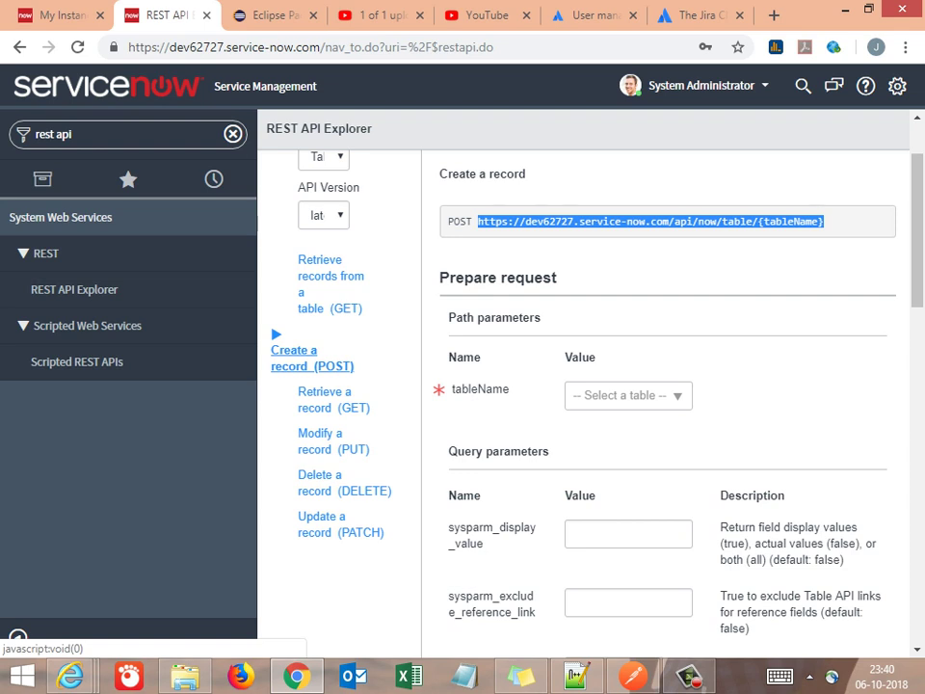
left_click(629, 396)
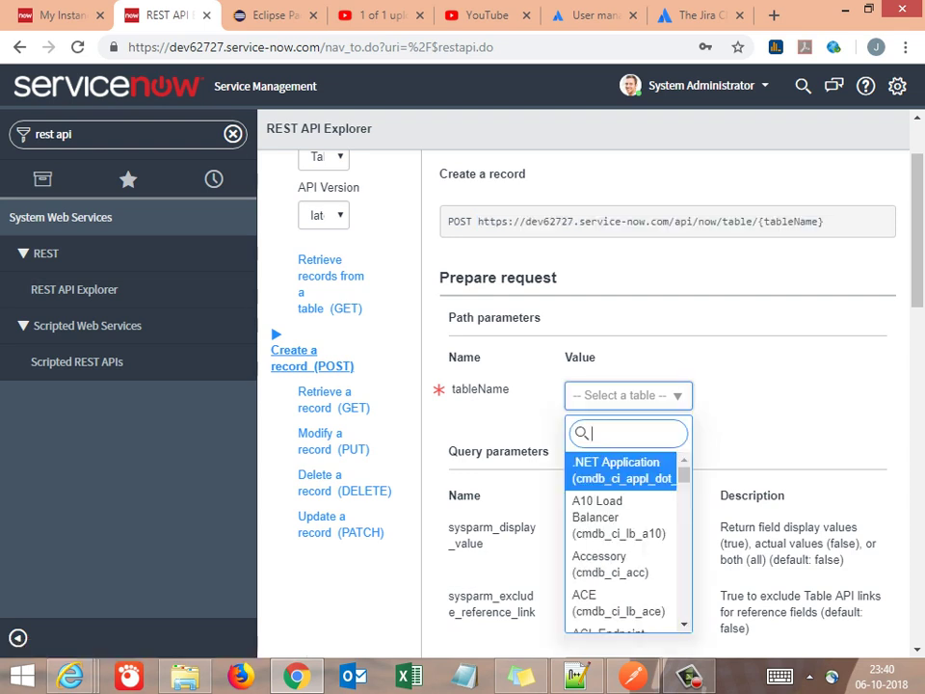
type("incident")
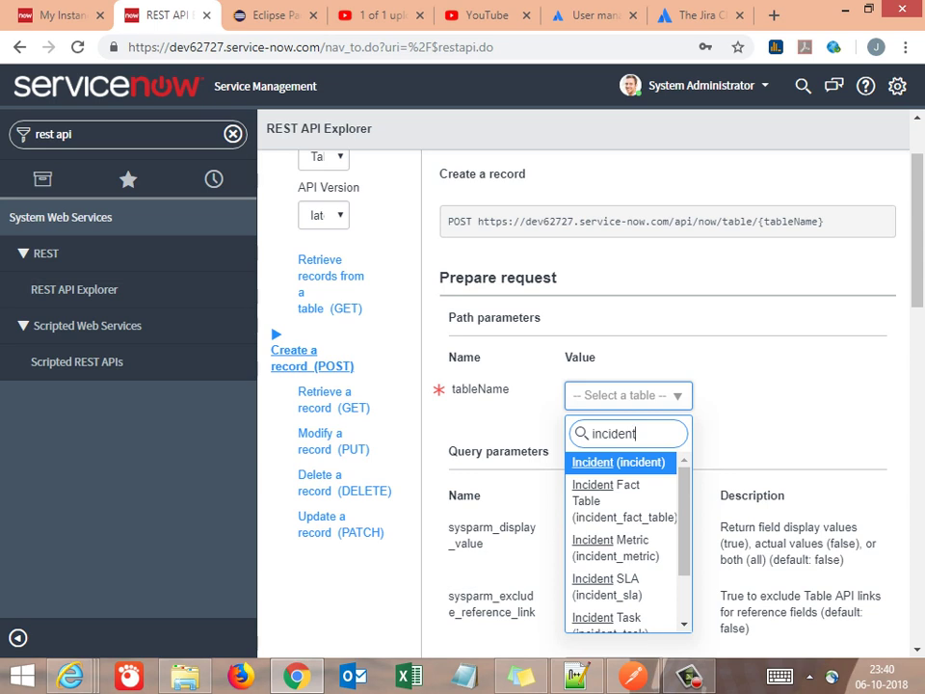
left_click(619, 462)
scroll(619, 459, "up", 1)
scroll(619, 460, "down", 1)
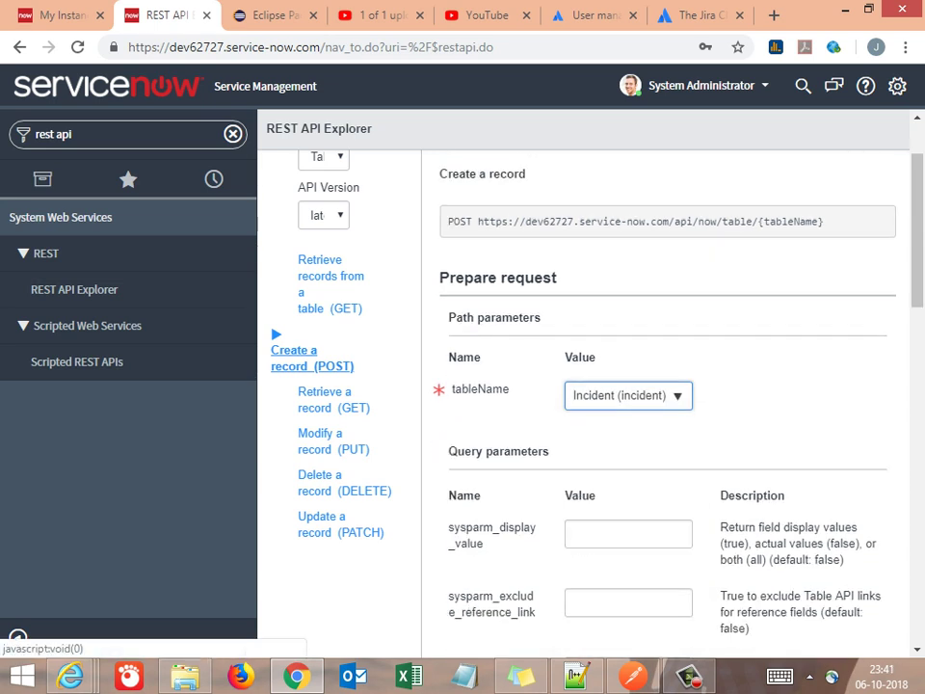
scroll(665, 405, "down", 2)
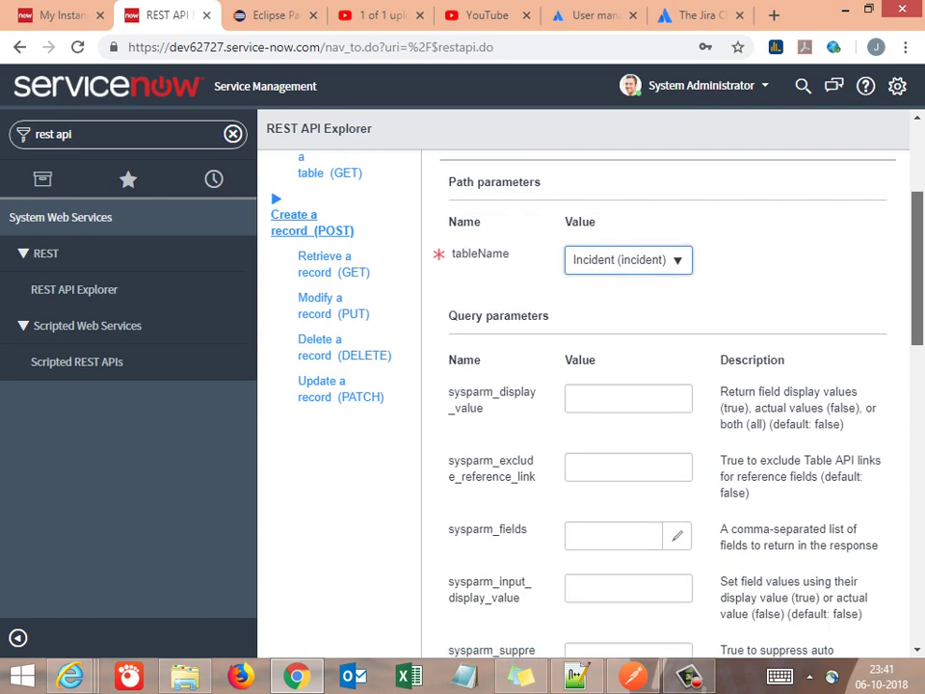
left_click_drag(918, 268, 917, 281)
In ServiceNow, filter the navigator for "incident", open the list of all incidents and check the total record count
key("alt+Tab")
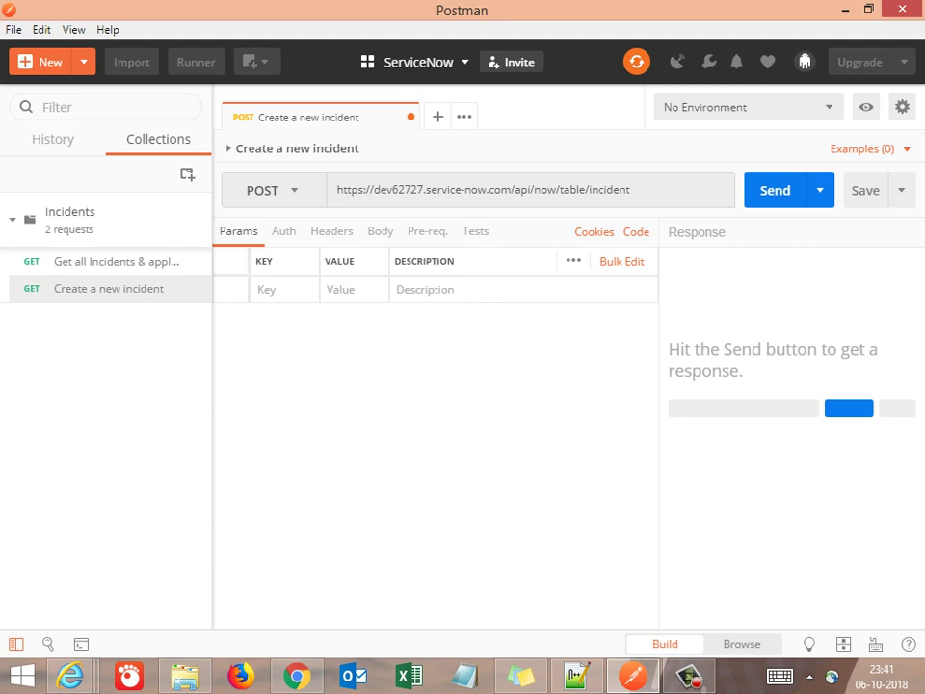
key("alt+Tab")
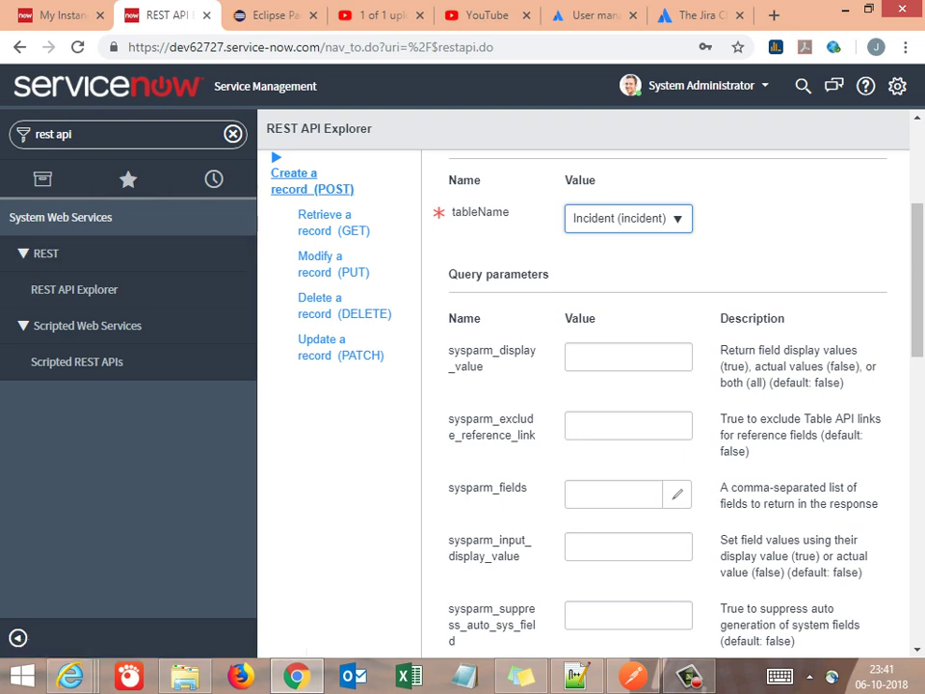
triple_click(87, 134)
type("in")
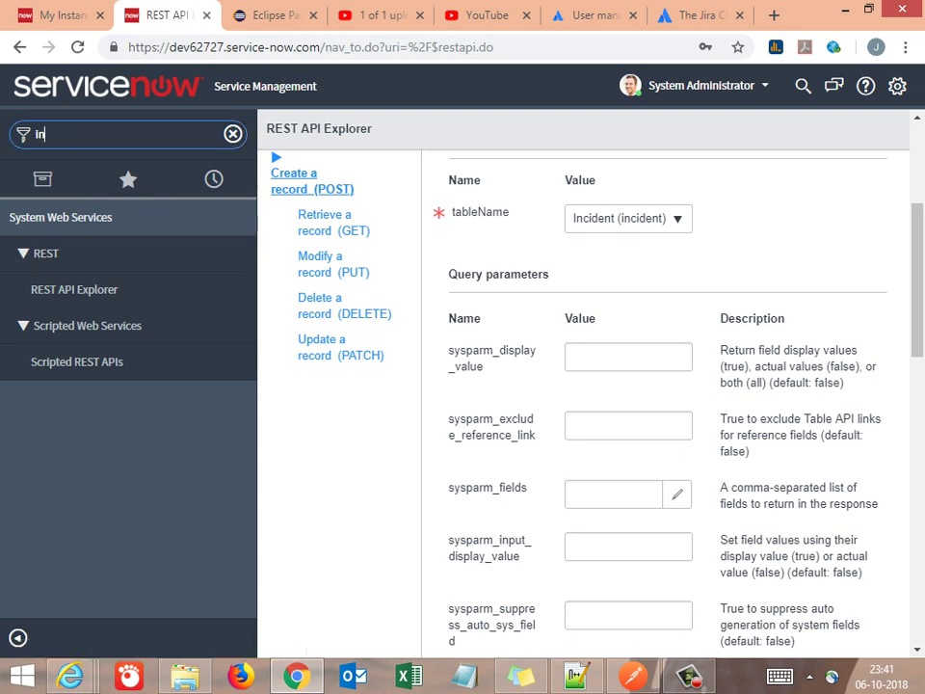
type("cidents")
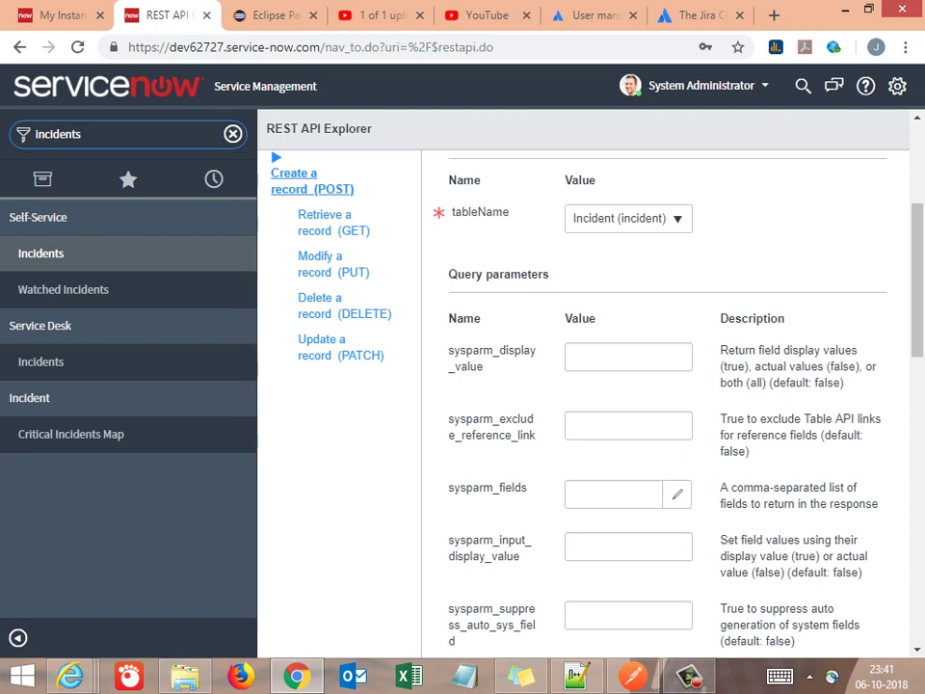
key("BackSpace")
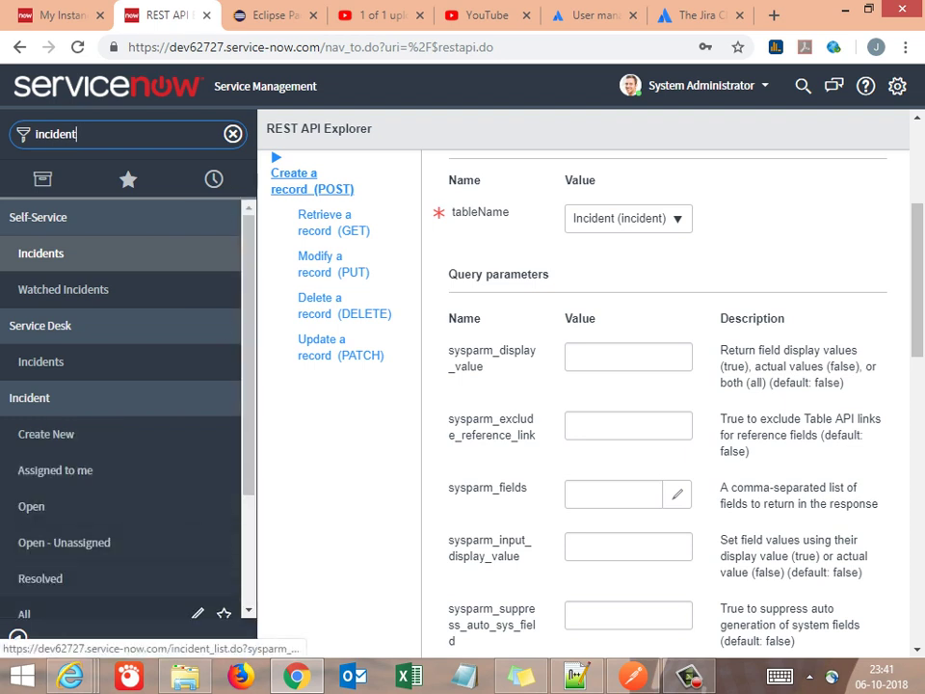
left_click(26, 613)
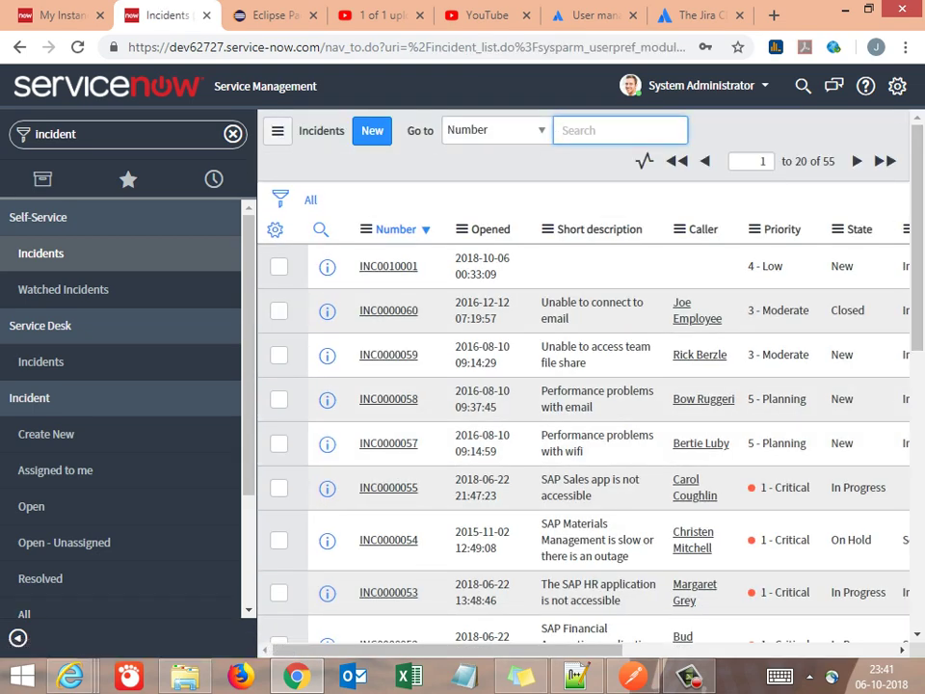
double_click(827, 161)
Switch to Postman, check the request's authorization settings and send the POST request
key("alt+Tab")
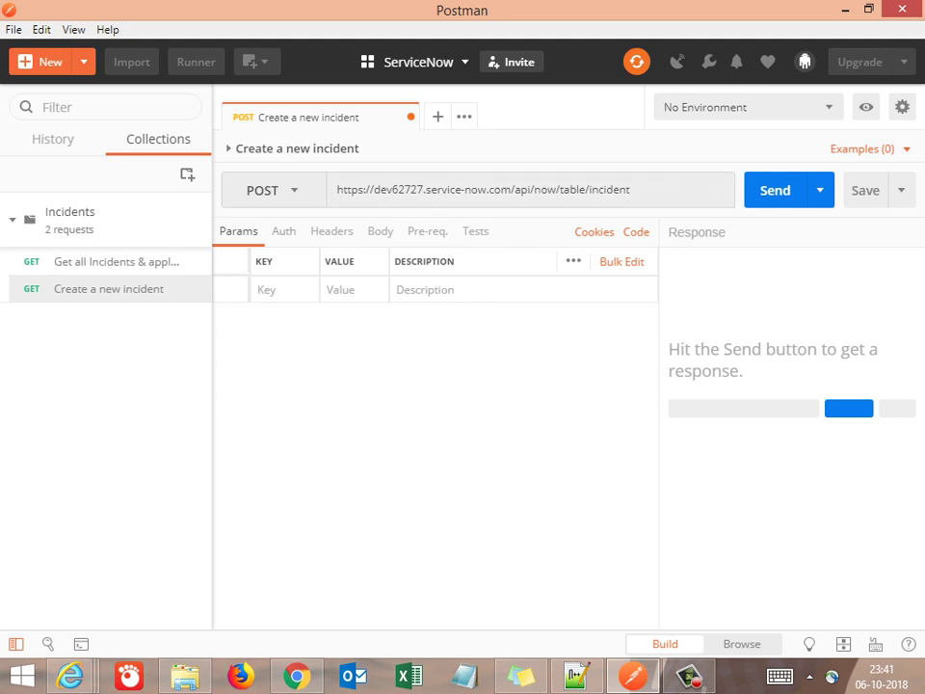
left_click(283, 232)
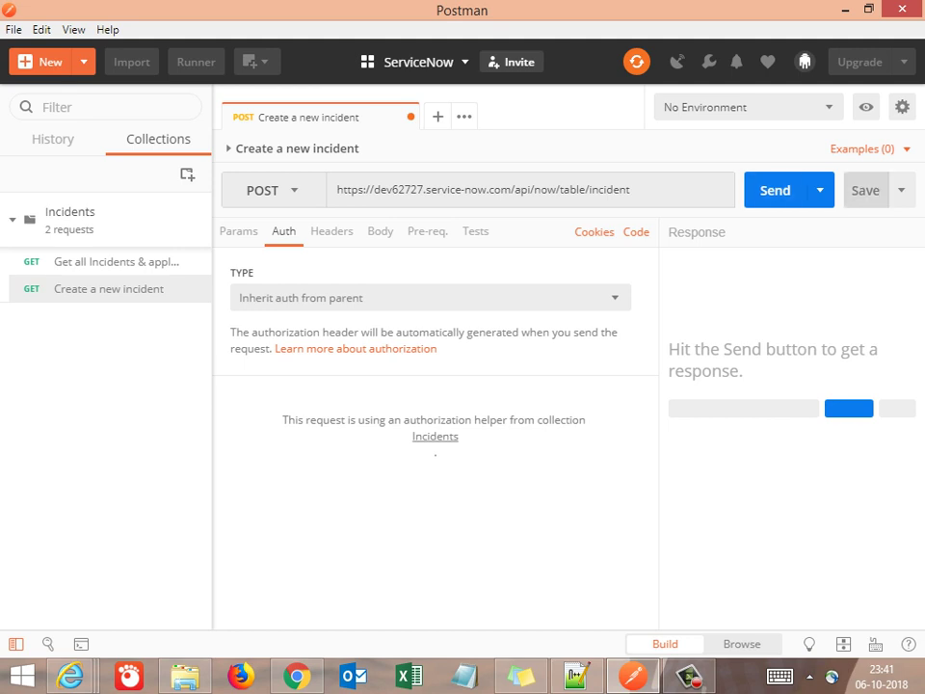
left_click(775, 190)
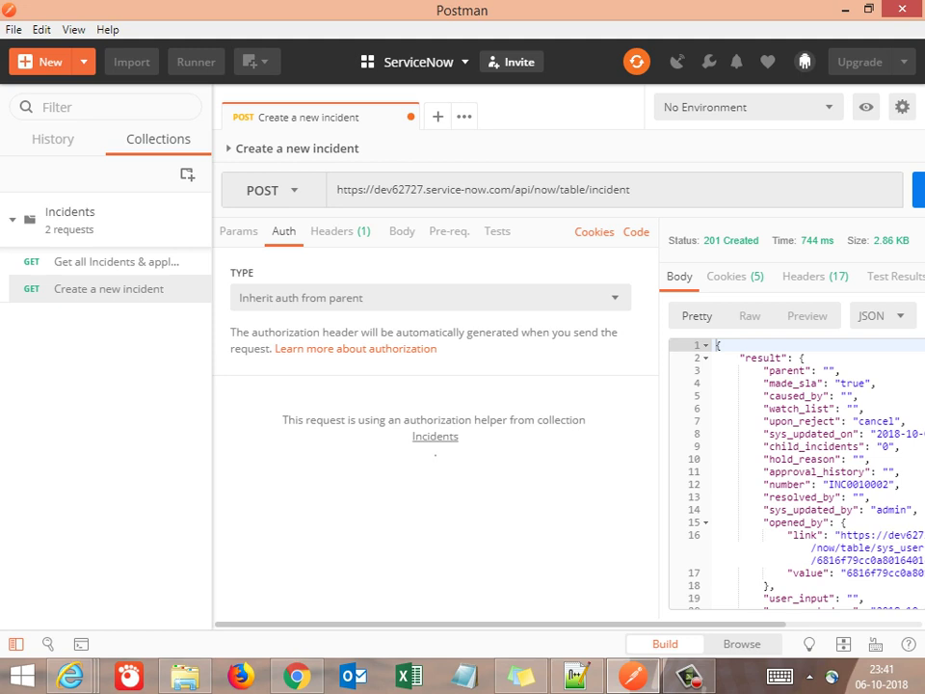
Hide the collections sidebar to give the response more room and read the explanation of the response status
left_click_drag(213, 385, 182, 386)
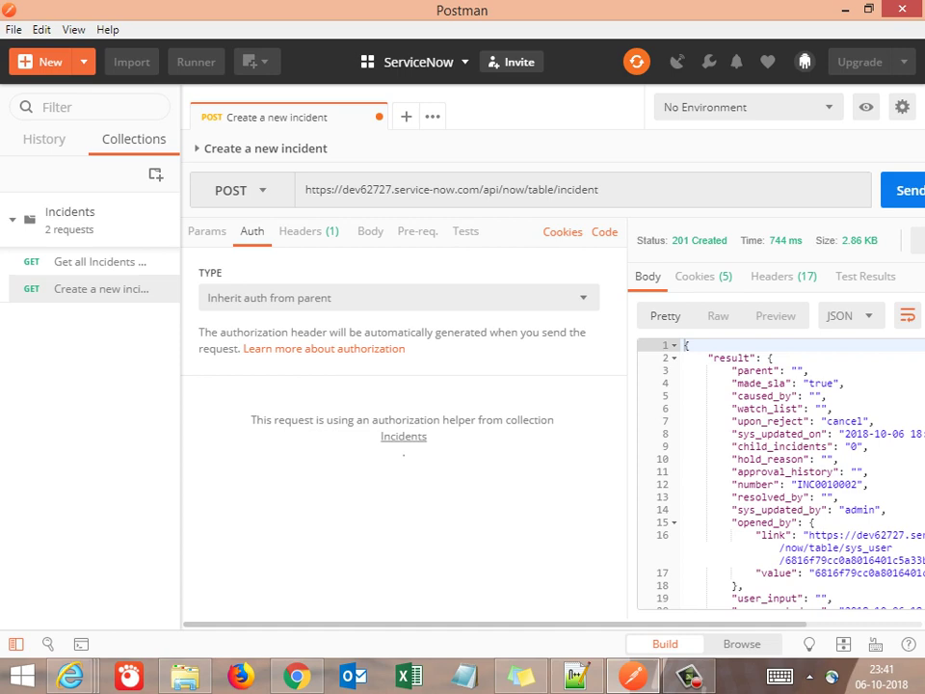
key("ctrl+backslash")
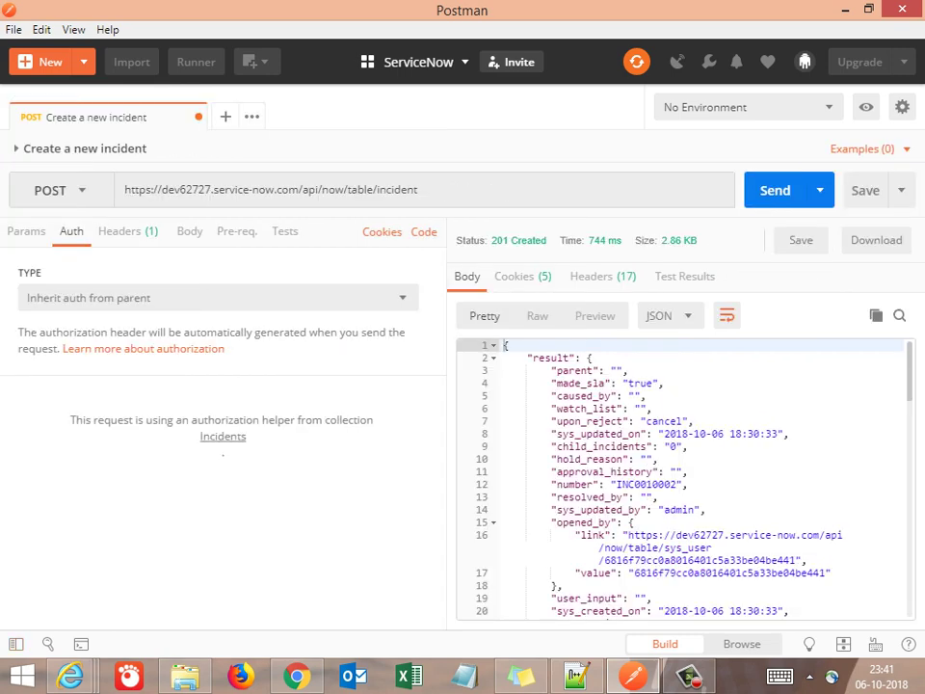
mouse_move(518, 241)
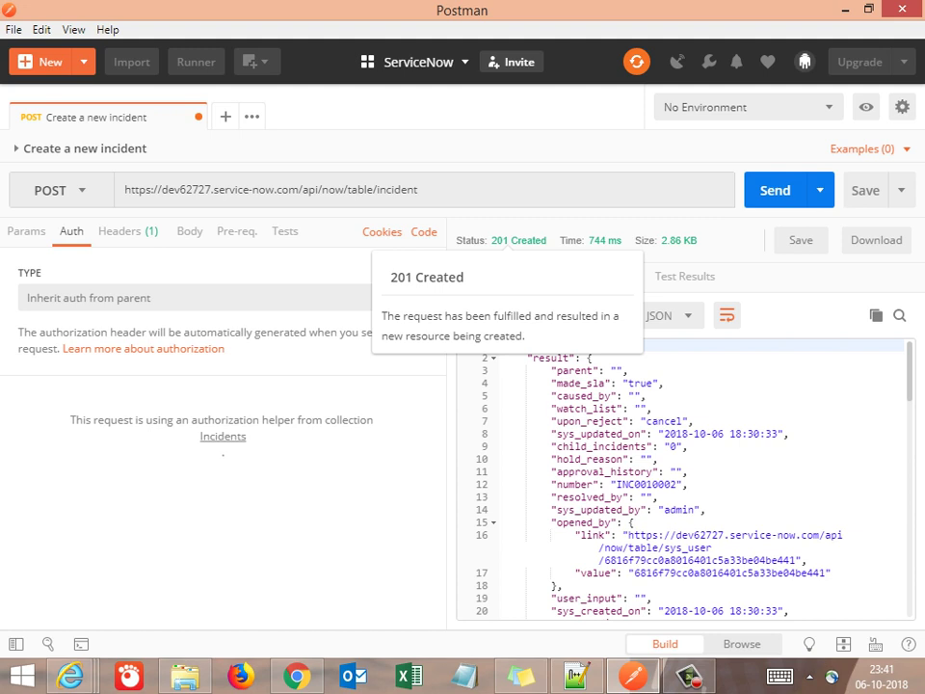
left_click_drag(522, 337, 382, 316)
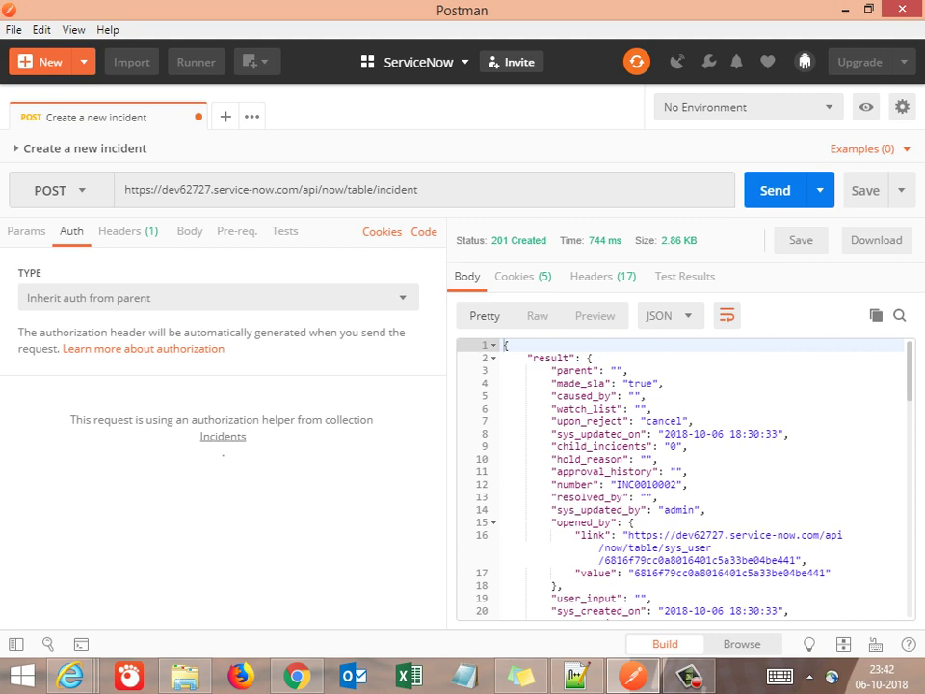
Copy the incident number INC0010002 from the response body and search for it by Number in the ServiceNow incident list
double_click(634, 485)
key("ctrl+c")
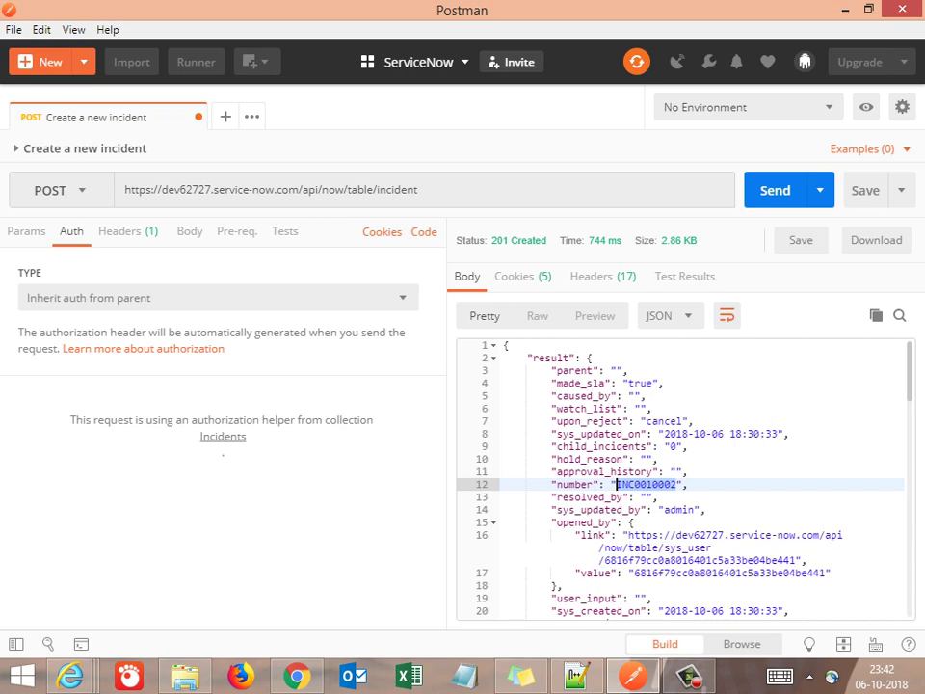
key("alt+Tab")
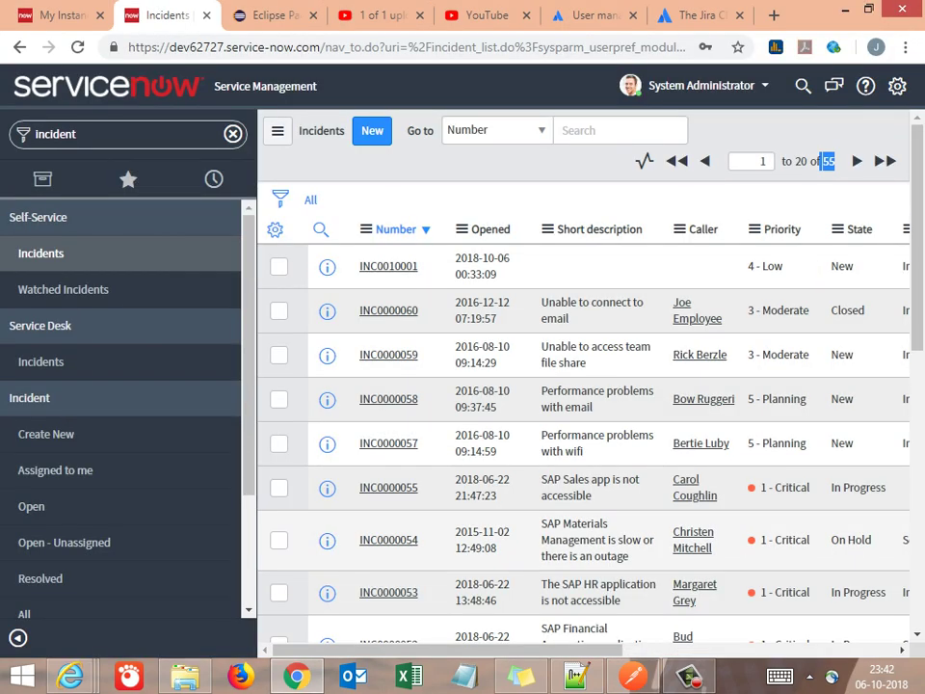
left_click(621, 130)
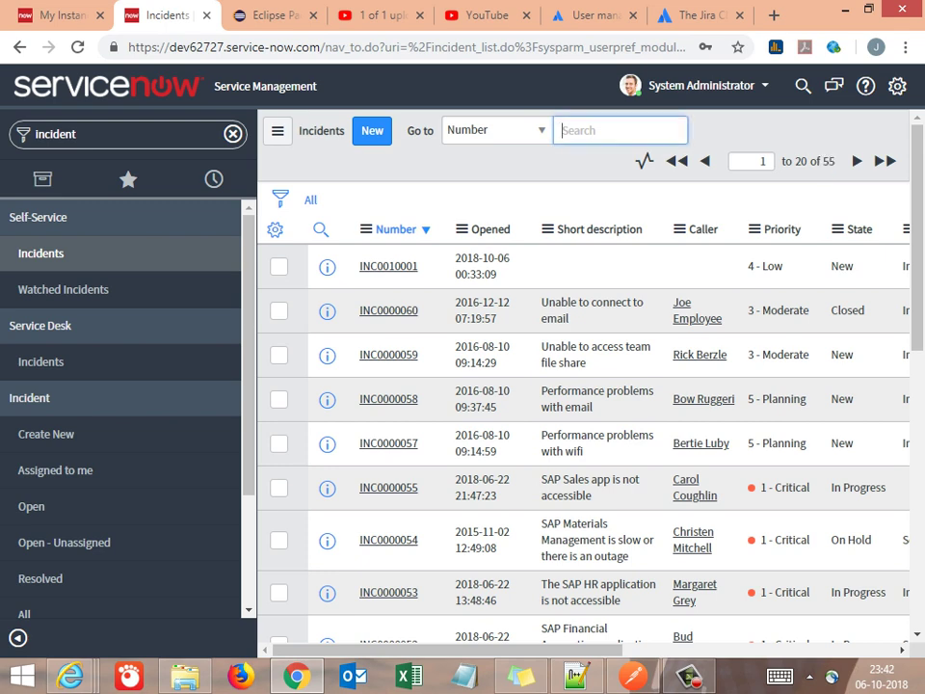
key("ctrl+v")
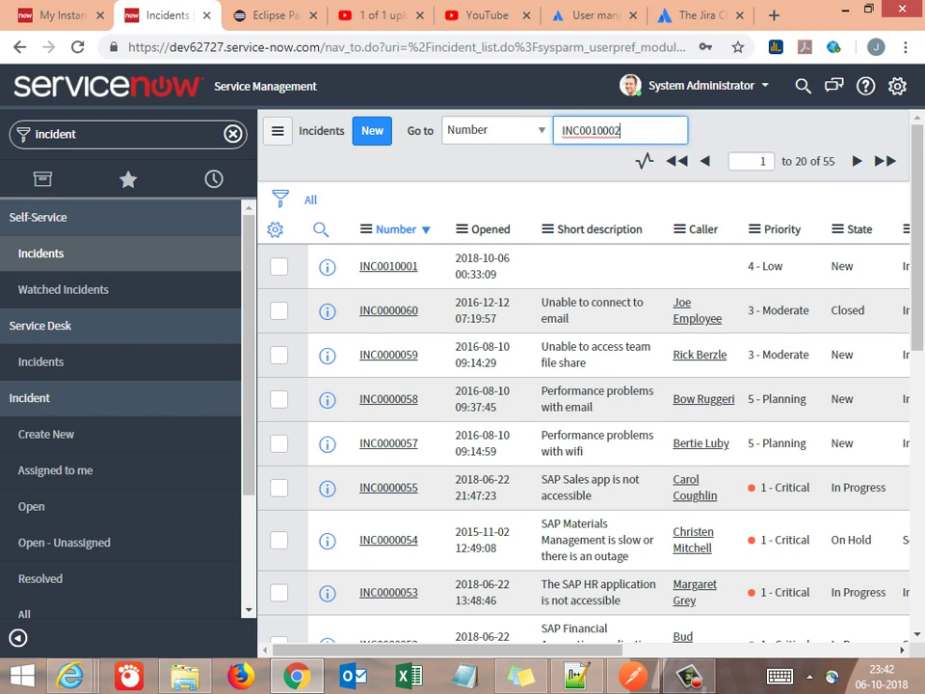
key("Return")
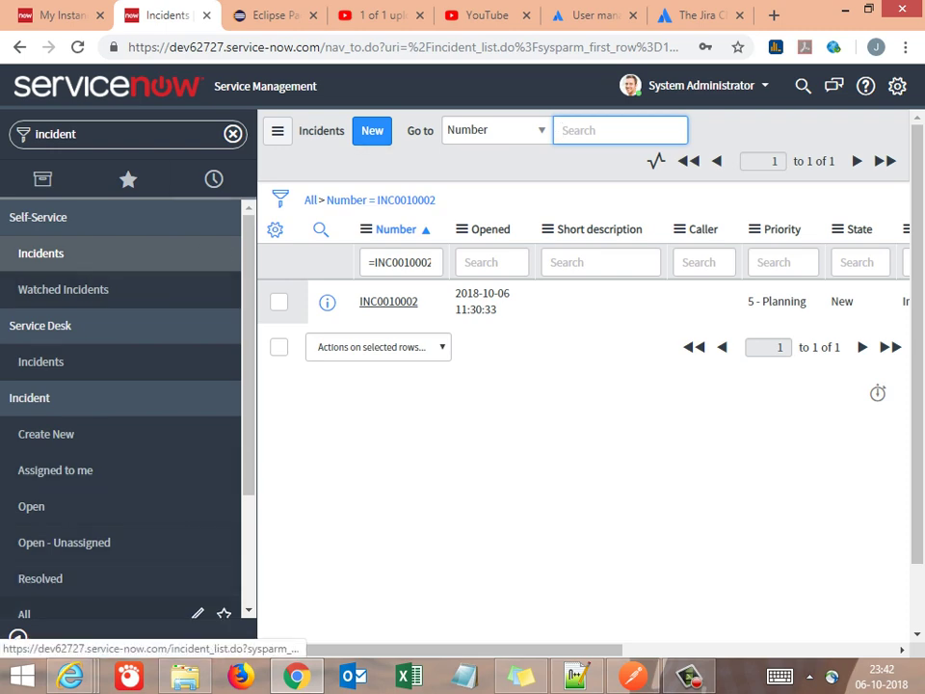
Reopen the list of all incidents, check the total record count and return to Postman
left_click(24, 614)
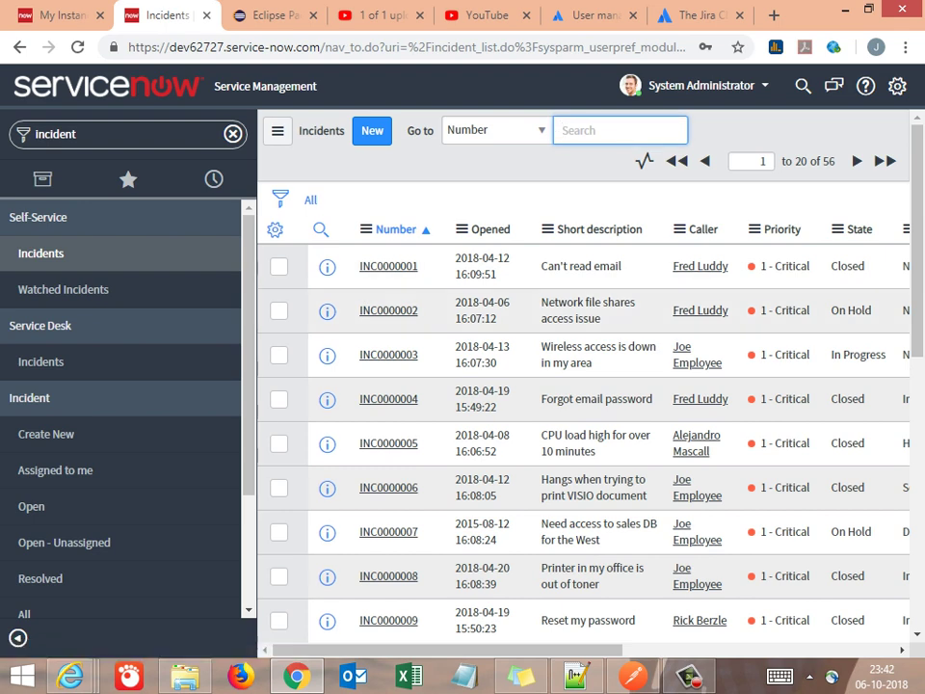
left_click_drag(836, 162, 823, 162)
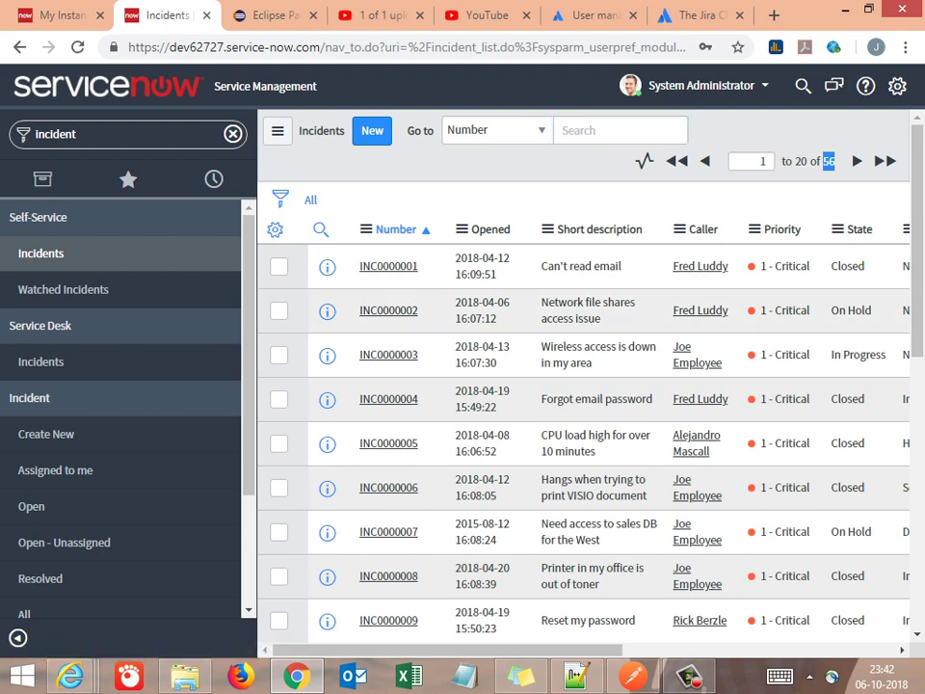
key("alt+Tab")
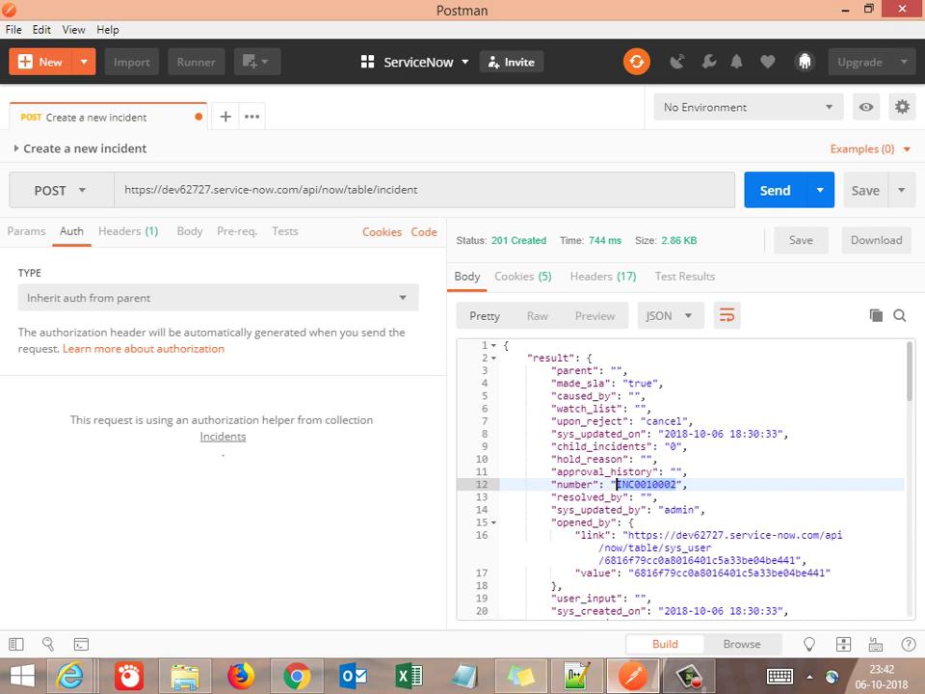
Switch to Notepad++ and add the note "Now we had created Post request without any Payload" a few lines below the Endpoint note
key("alt+Tab")
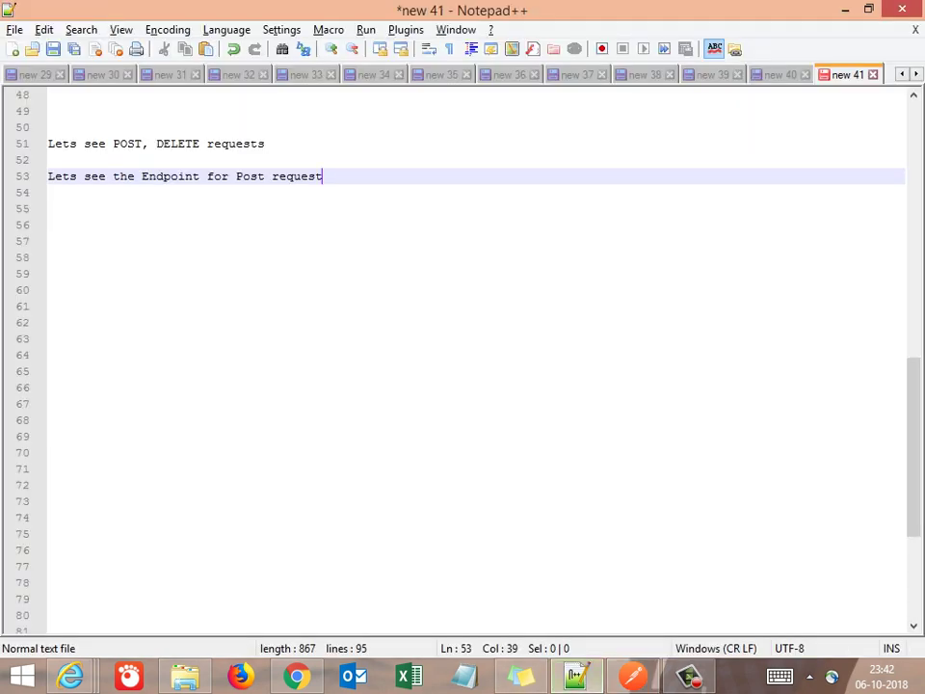
key("Return")
key("Return")
key("Return")
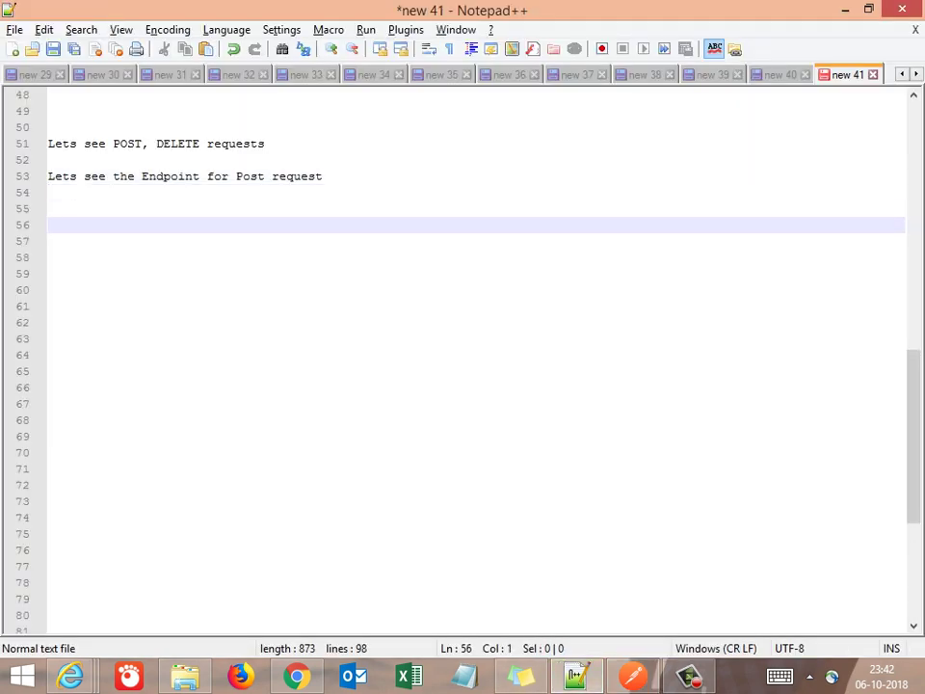
type("Now we had cre")
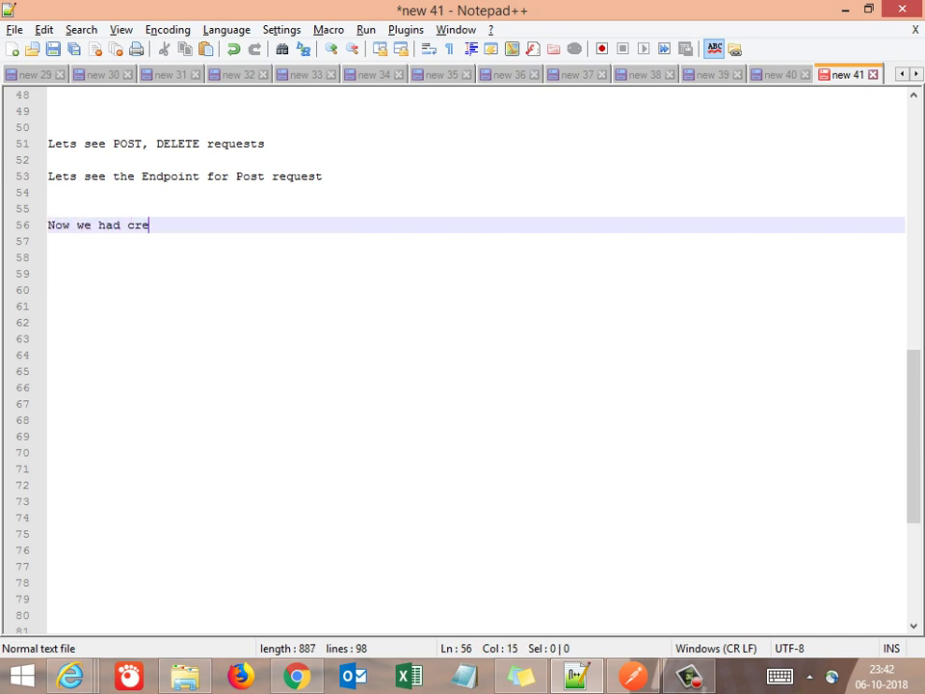
type("ated Pos")
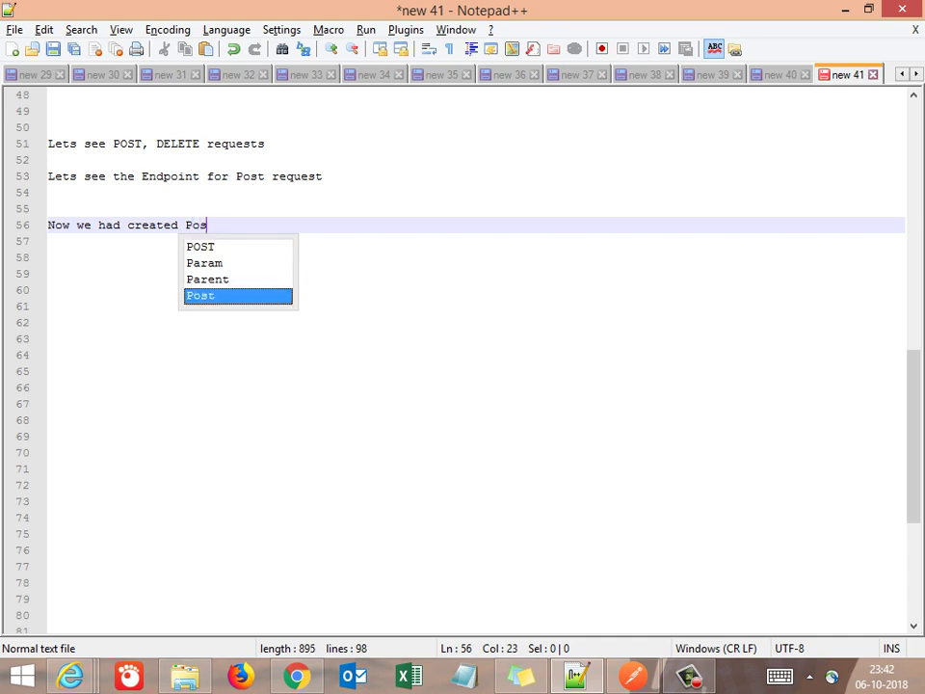
type("t reque")
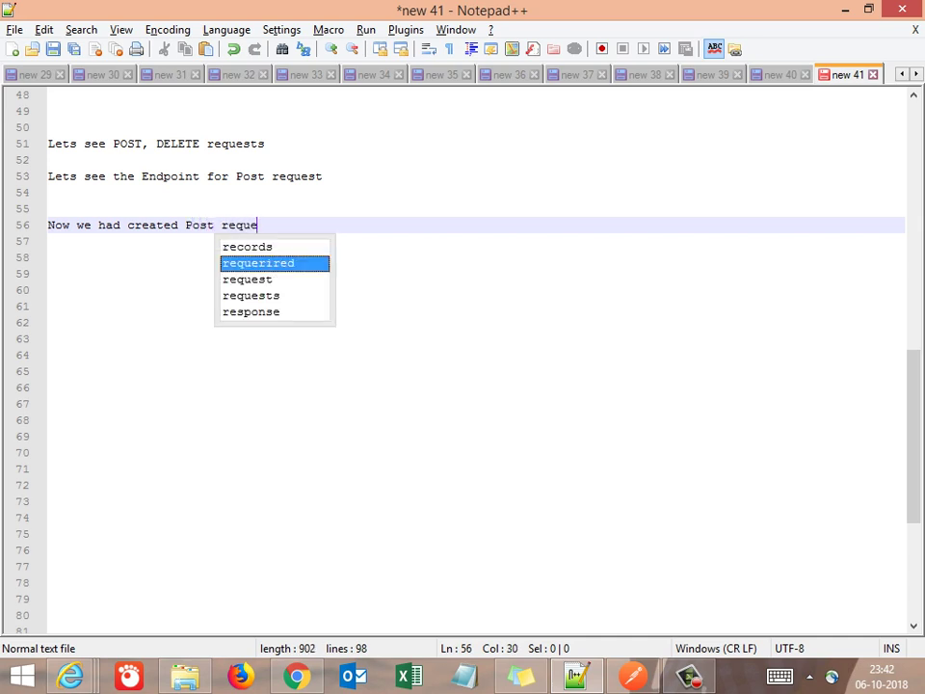
type("st with")
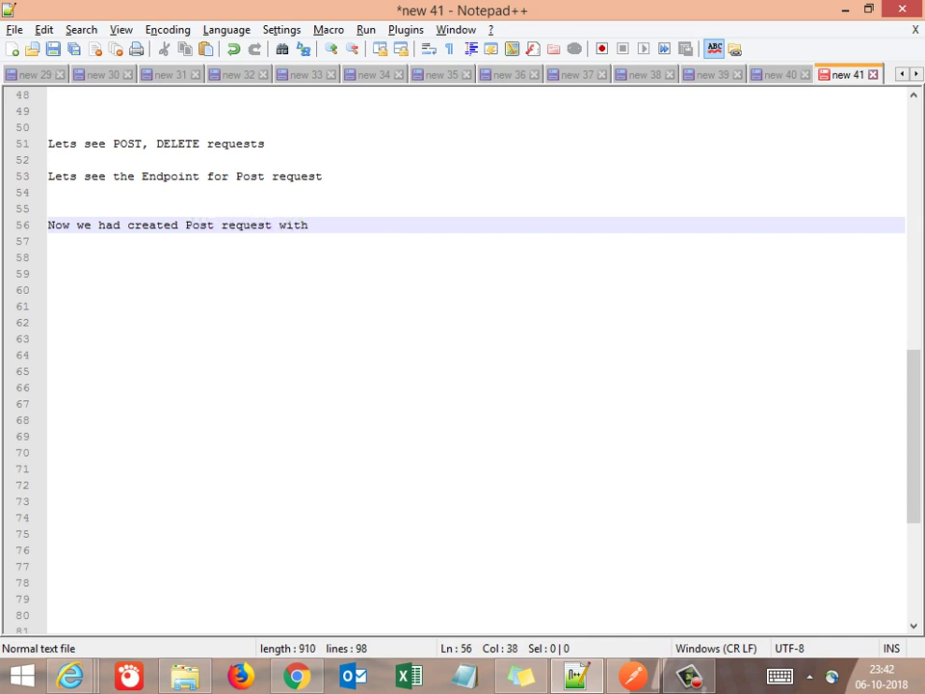
key("BackSpace")
type("out any Payload")
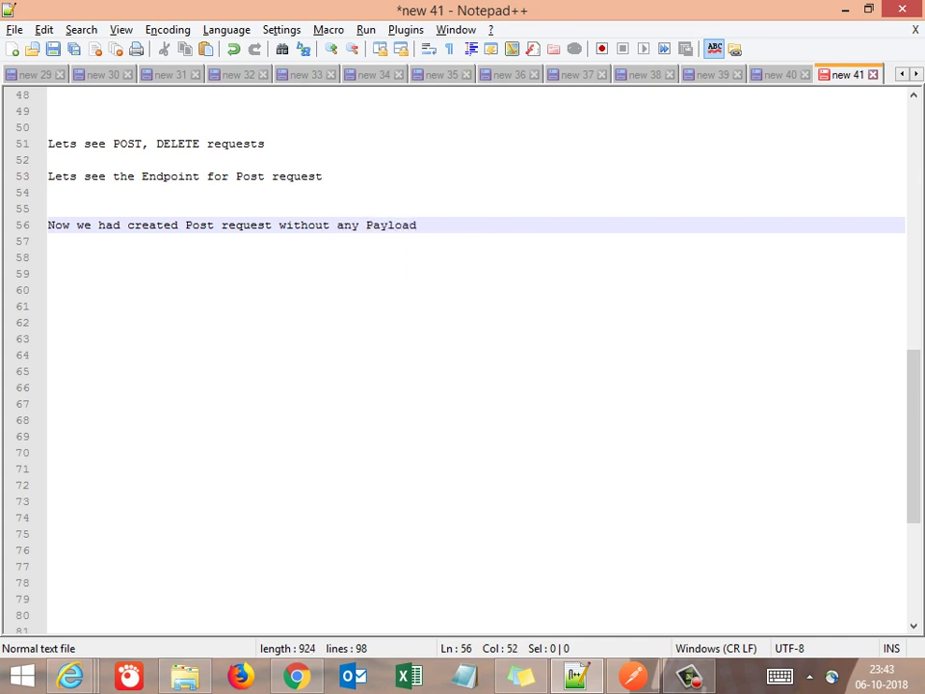
Continue the note with "& it has taken the Default values for all the mandatory fields & created an incident" and end the line
type(" & ")
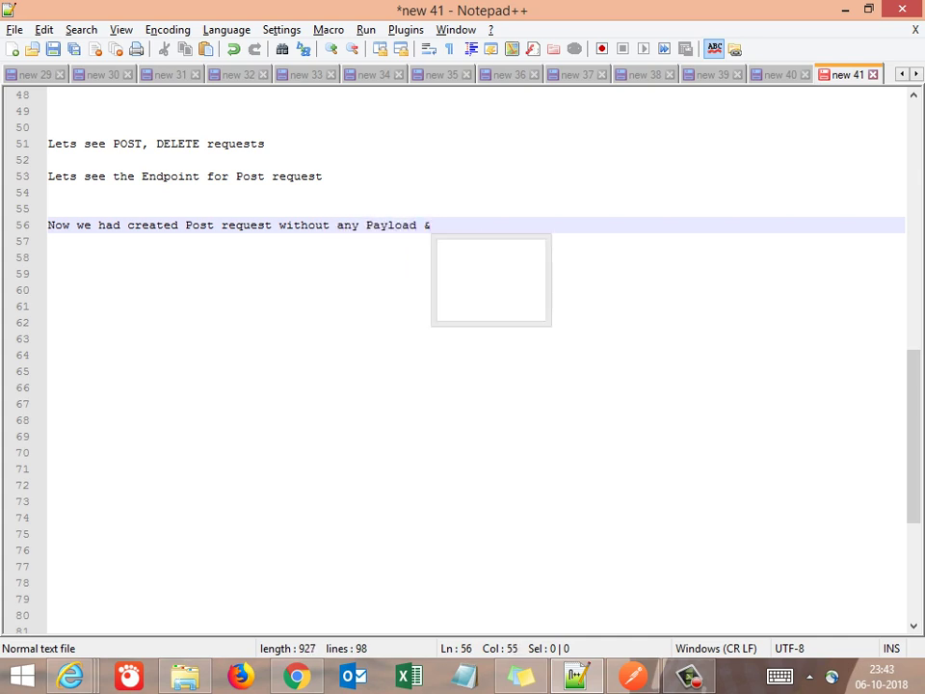
type("it has takj")
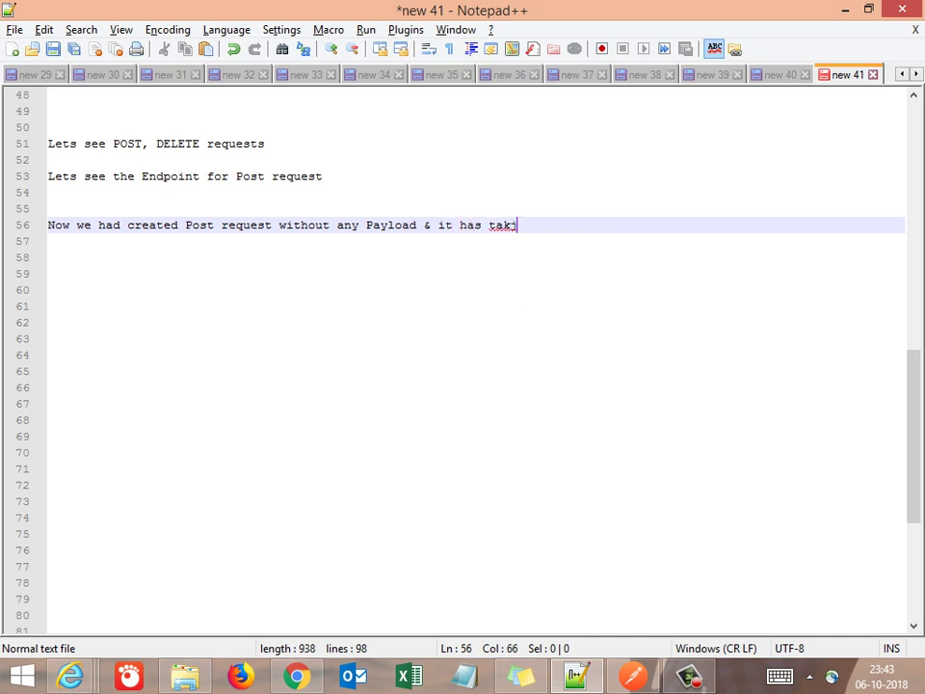
key("BackSpace")
type("en the Default v")
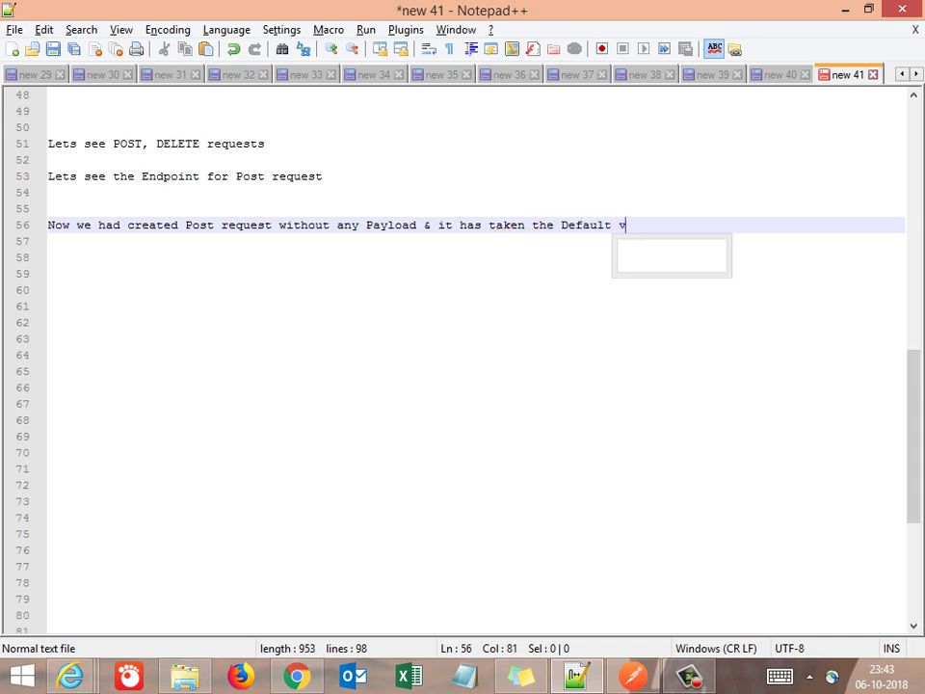
type("alues fr")
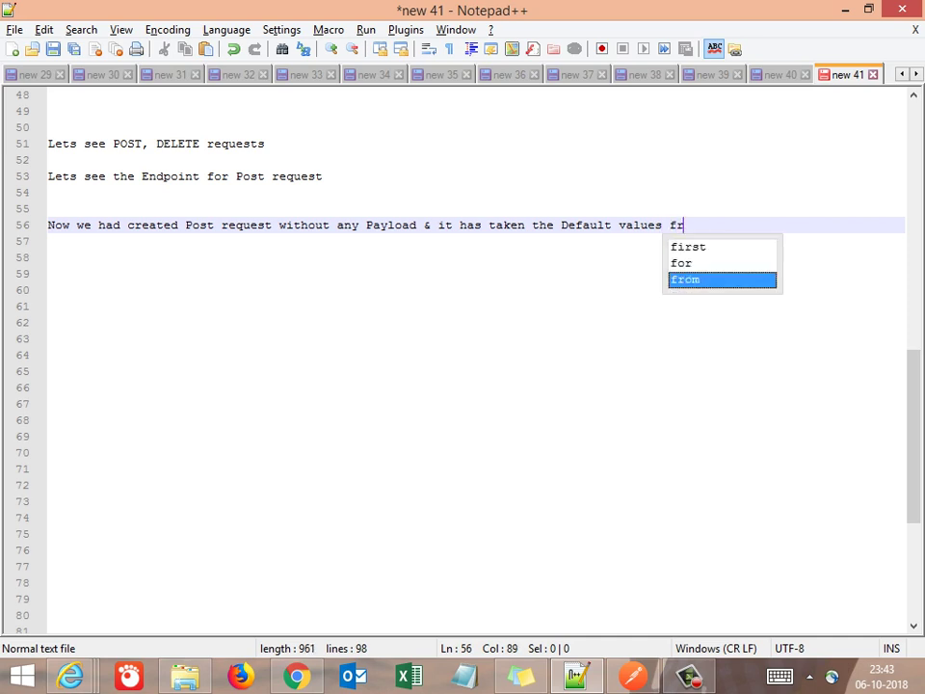
key("BackSpace")
type("or a")
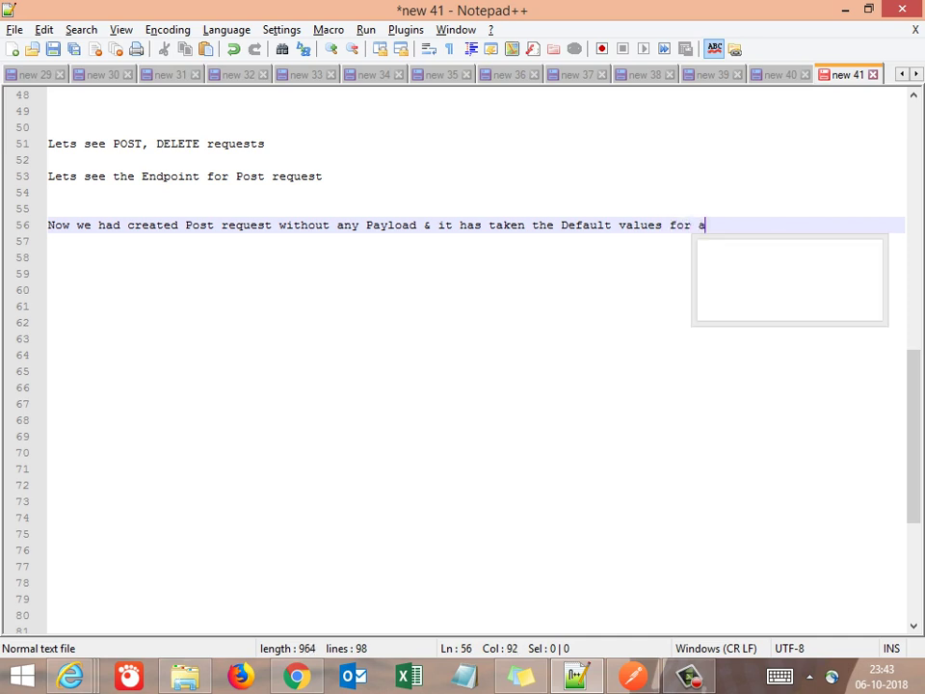
type("ll the man")
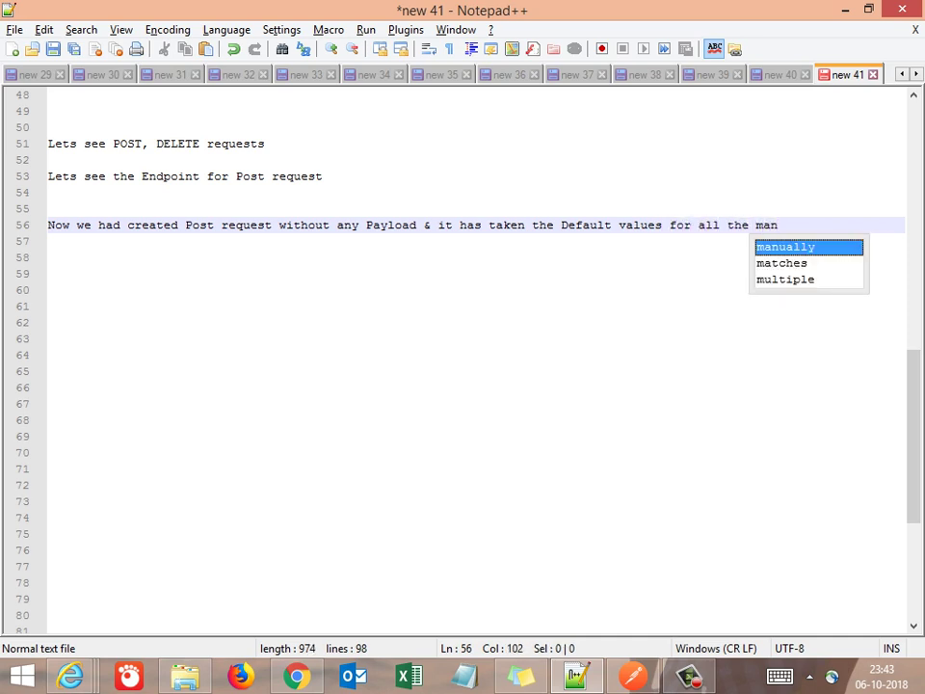
type("datory fie;l")
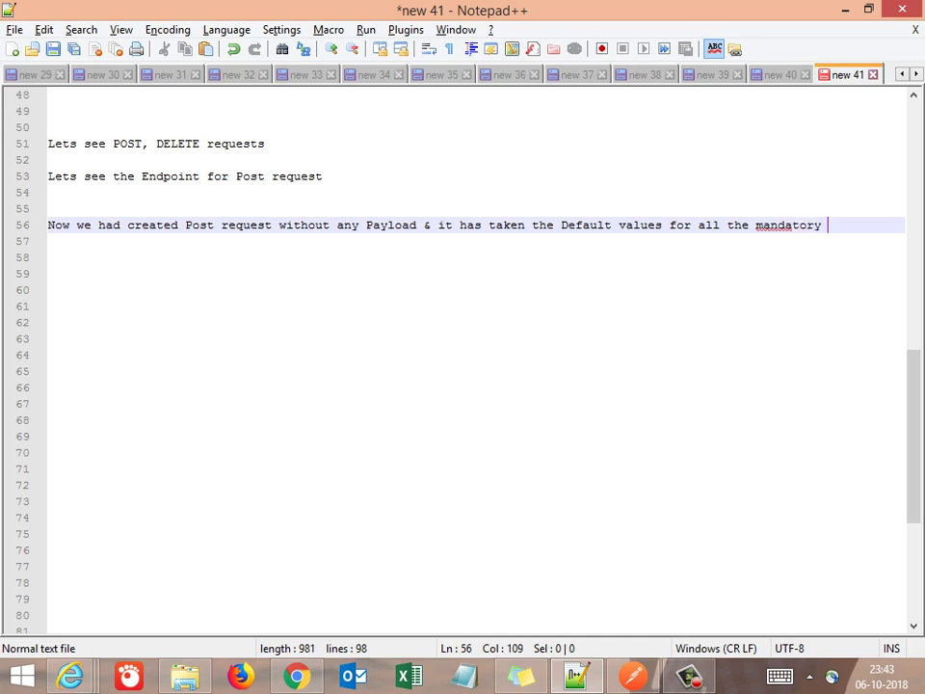
key("BackSpace")
key("BackSpace")
type("lds & create")
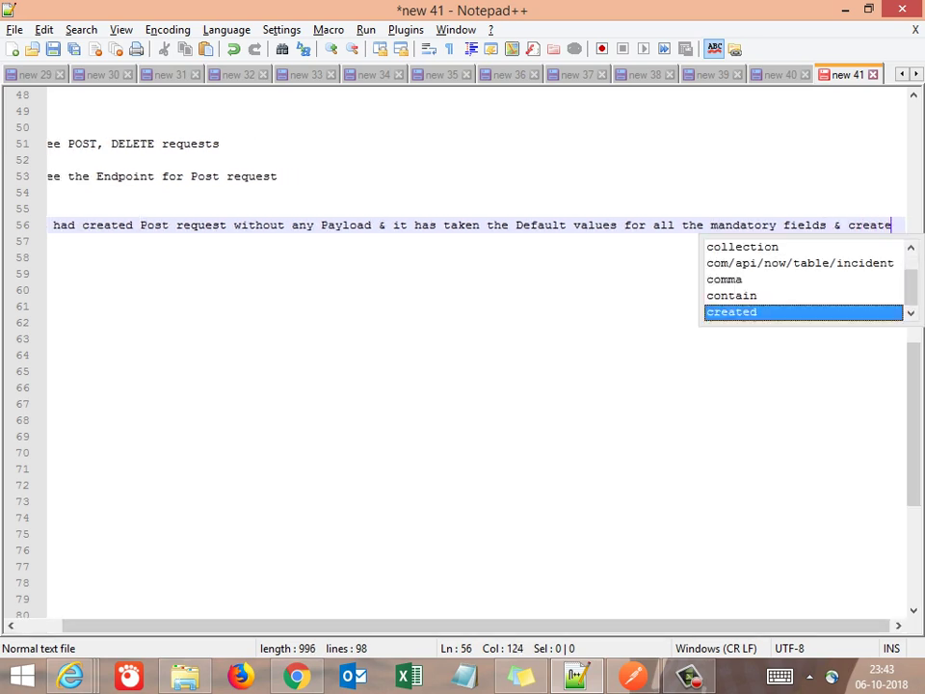
type("d an inc")
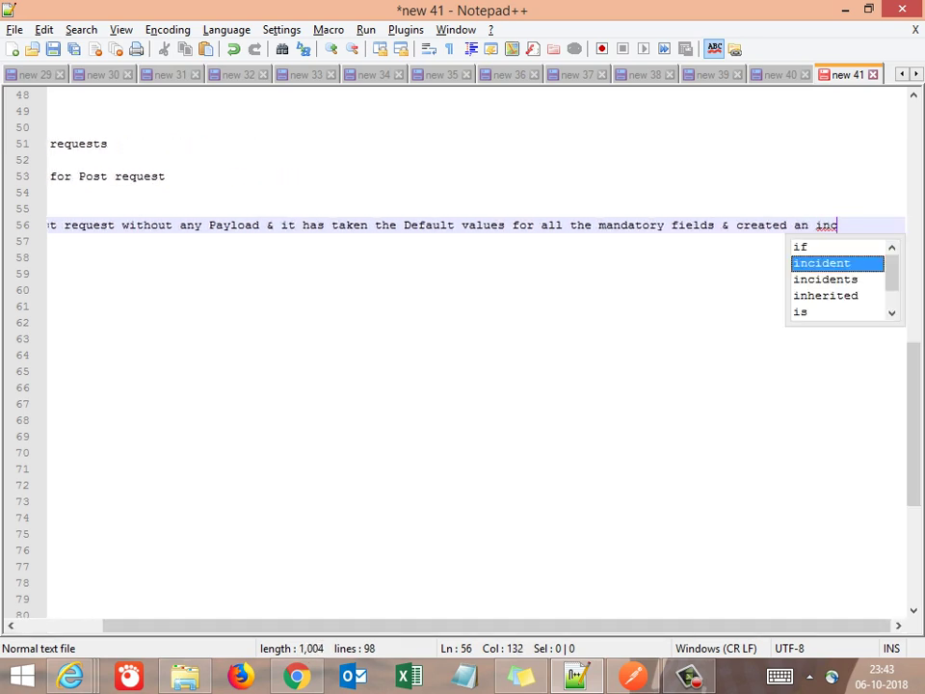
type("ide")
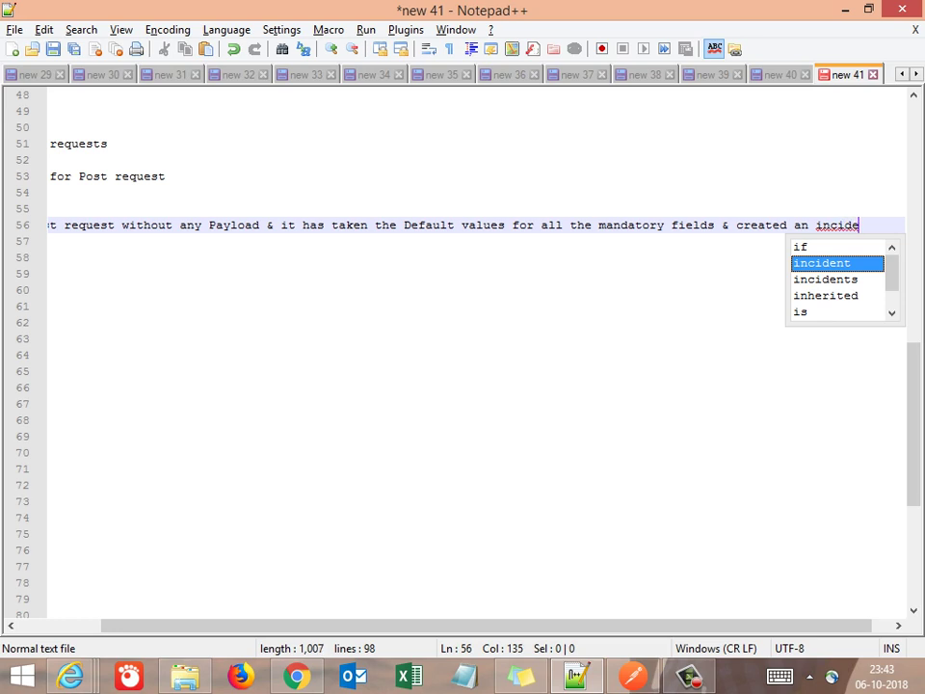
type("nt")
key("Escape")
key("Return")
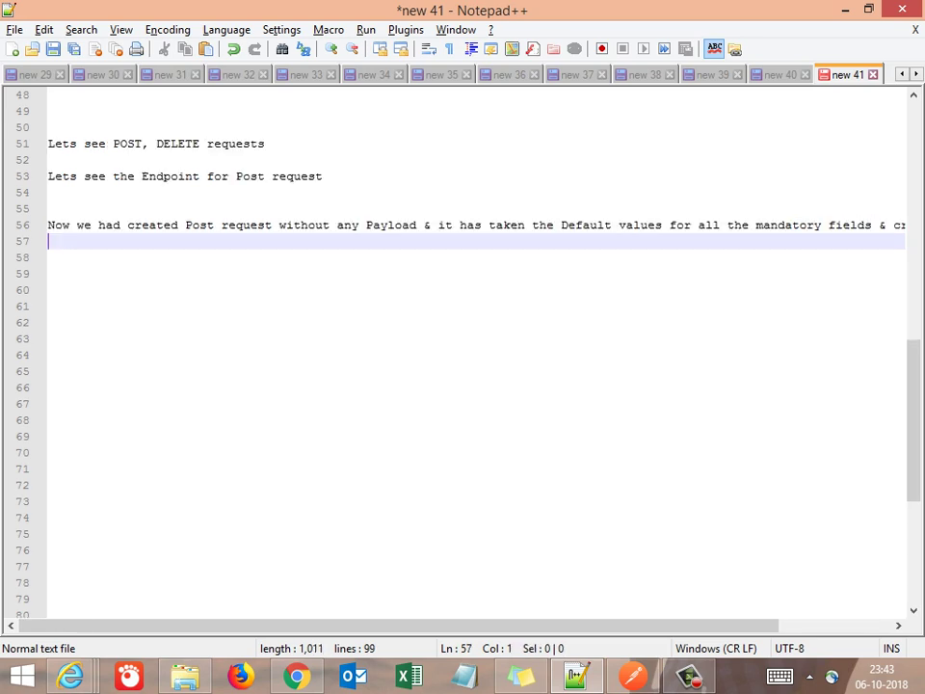
Leave a blank line and write the note "Now let get to know about the Payload & how to create it"
key("Return")
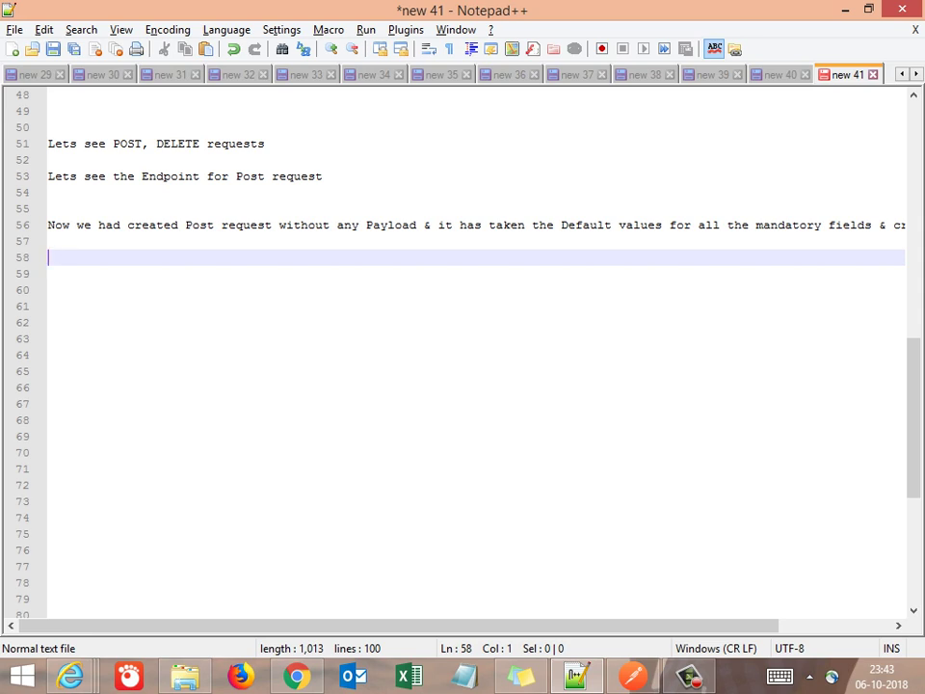
type("Now l")
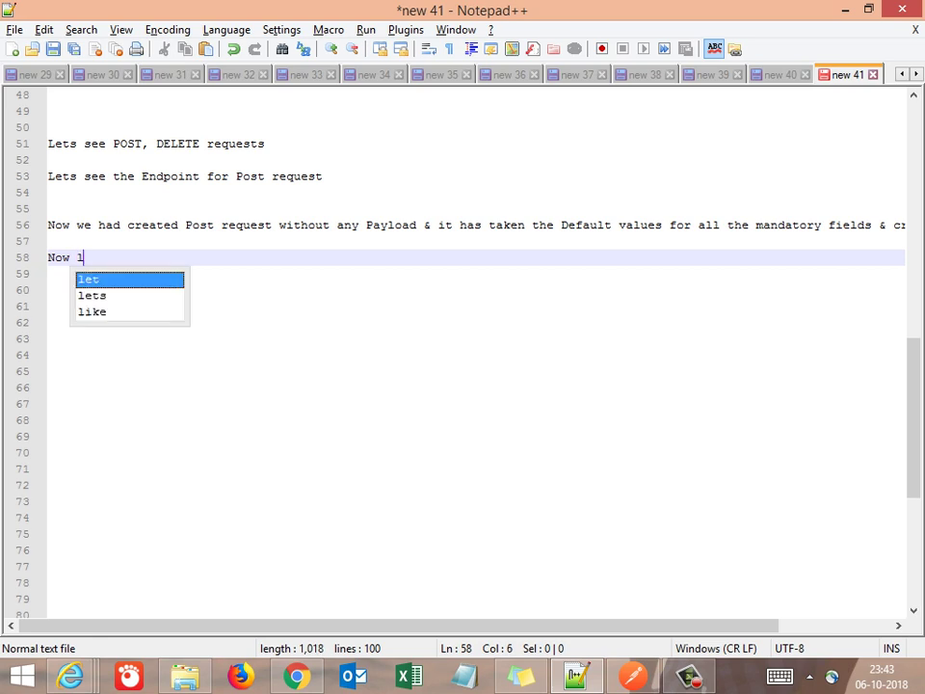
type("et get to ")
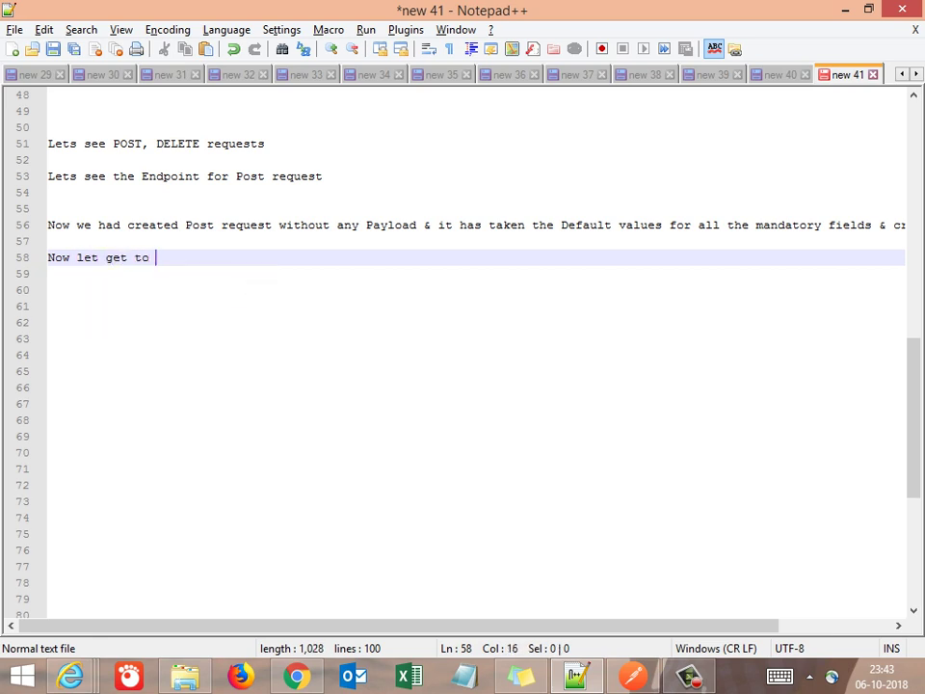
type("know about")
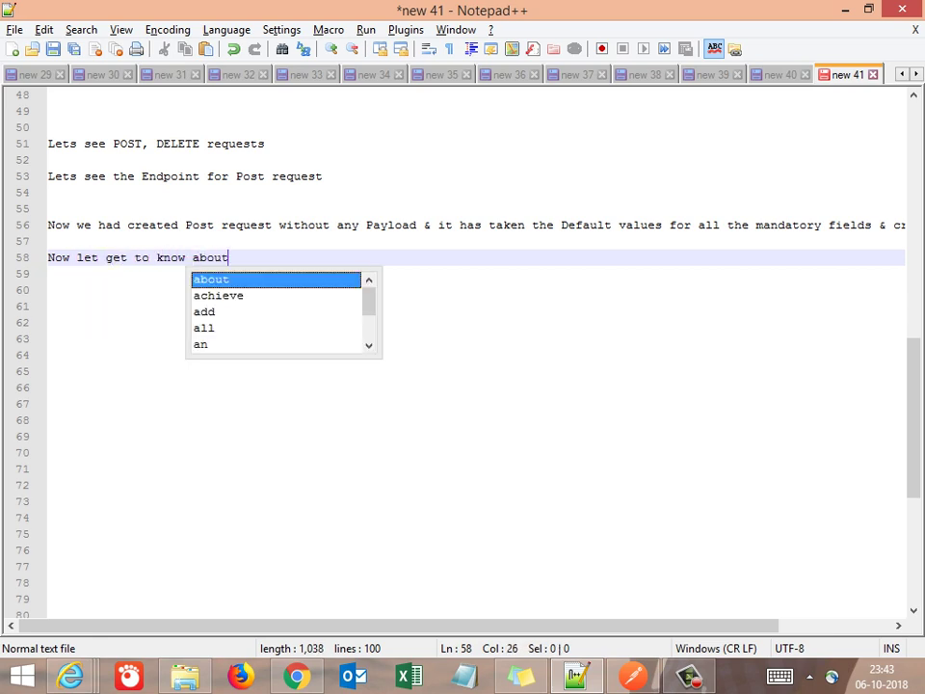
type(" the ")
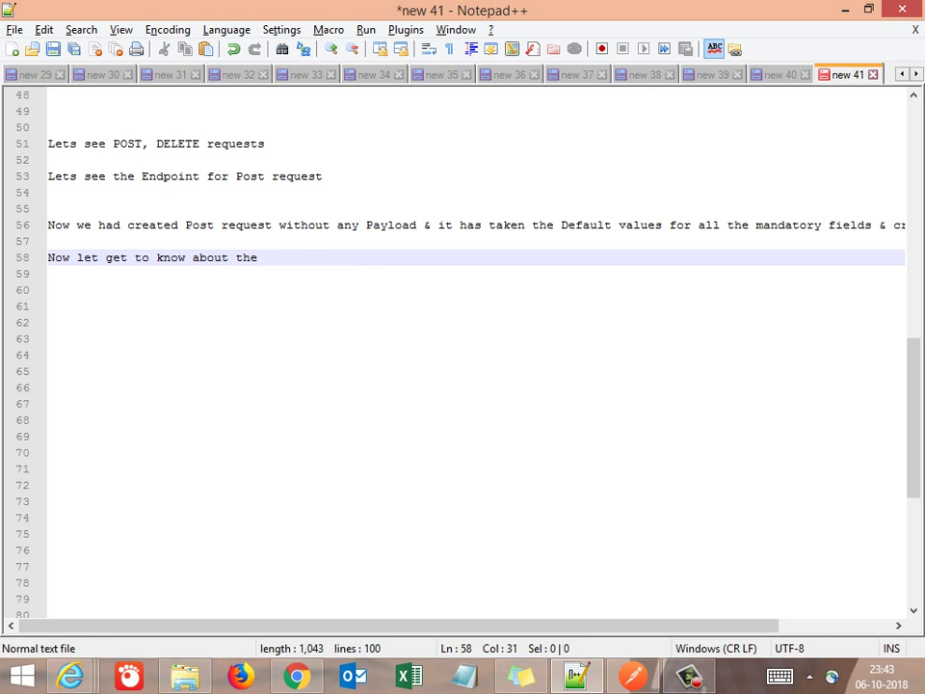
type("Paylo")
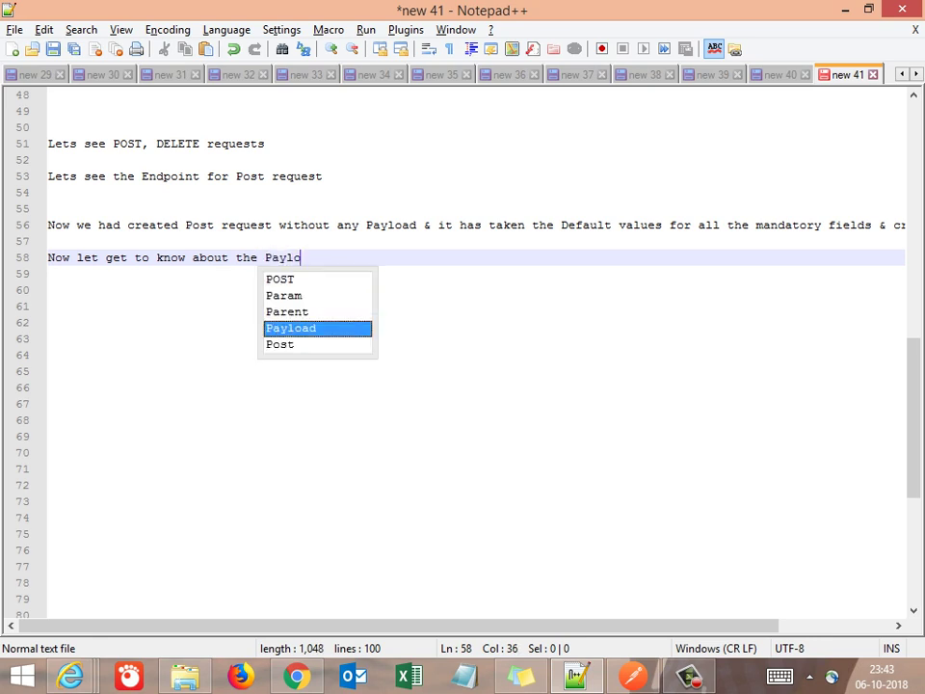
type("ad & ")
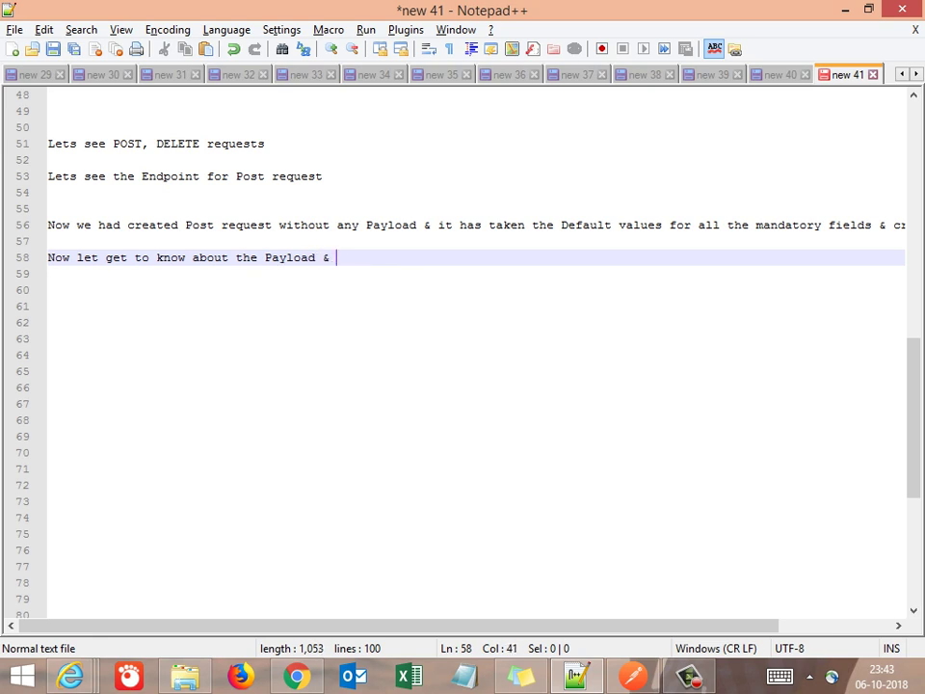
type("h")
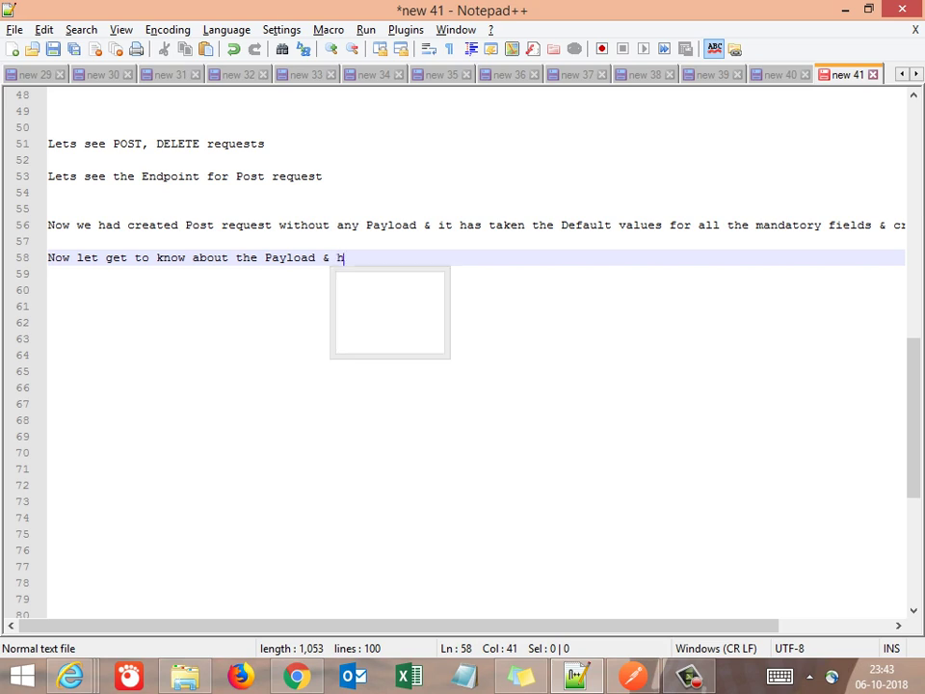
type("ow to create it")
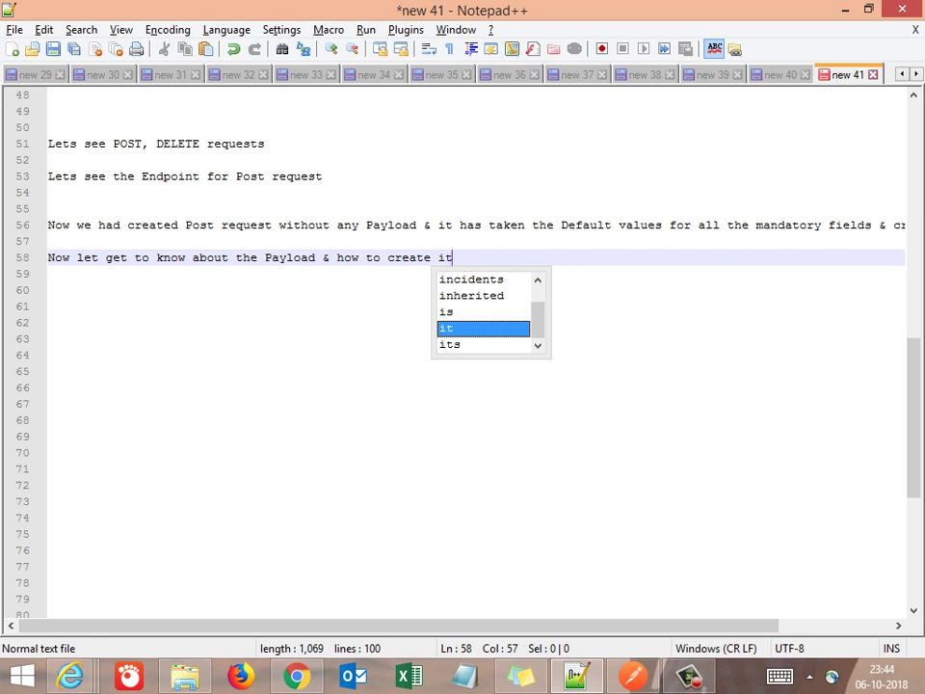
Extend the payload note with "& what are the different Payloads supported", correcting the misspelled word to "Payloads"
type(" & what ")
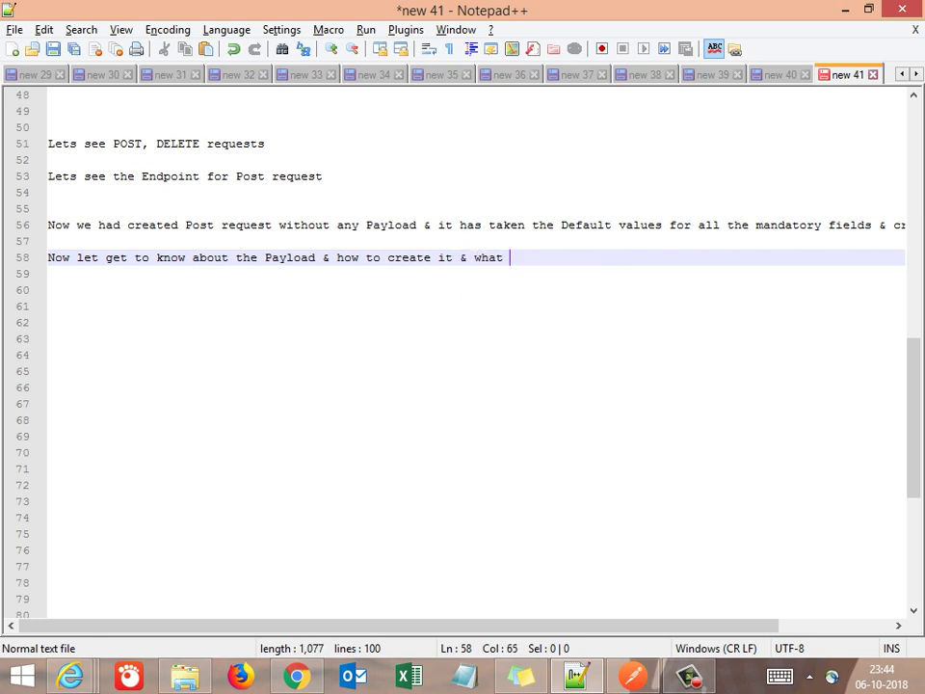
type("are the differen")
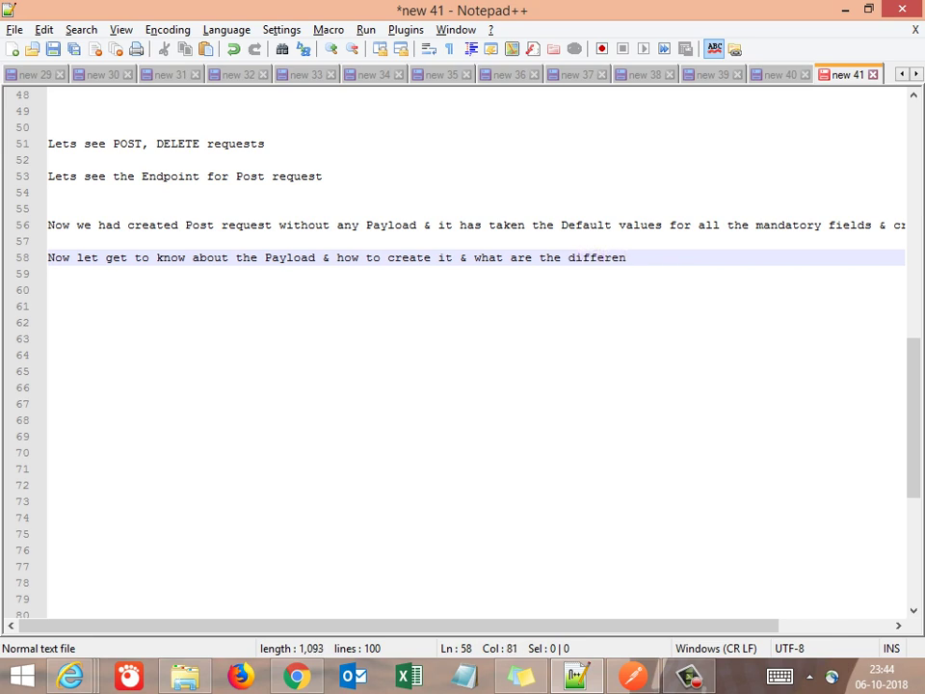
type("t apyl;oads su")
type("pported")
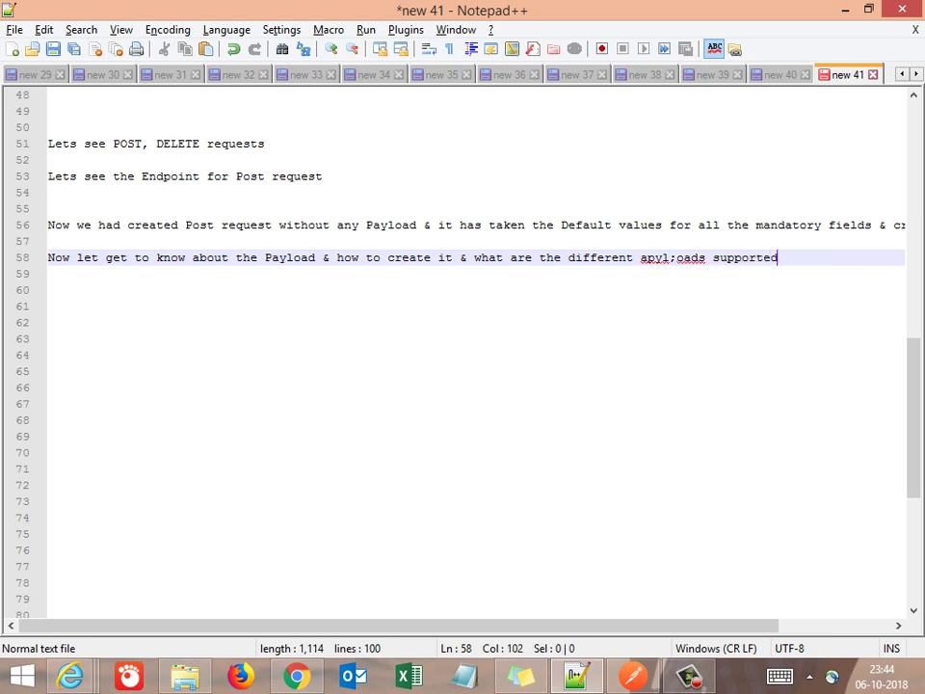
key("Return")
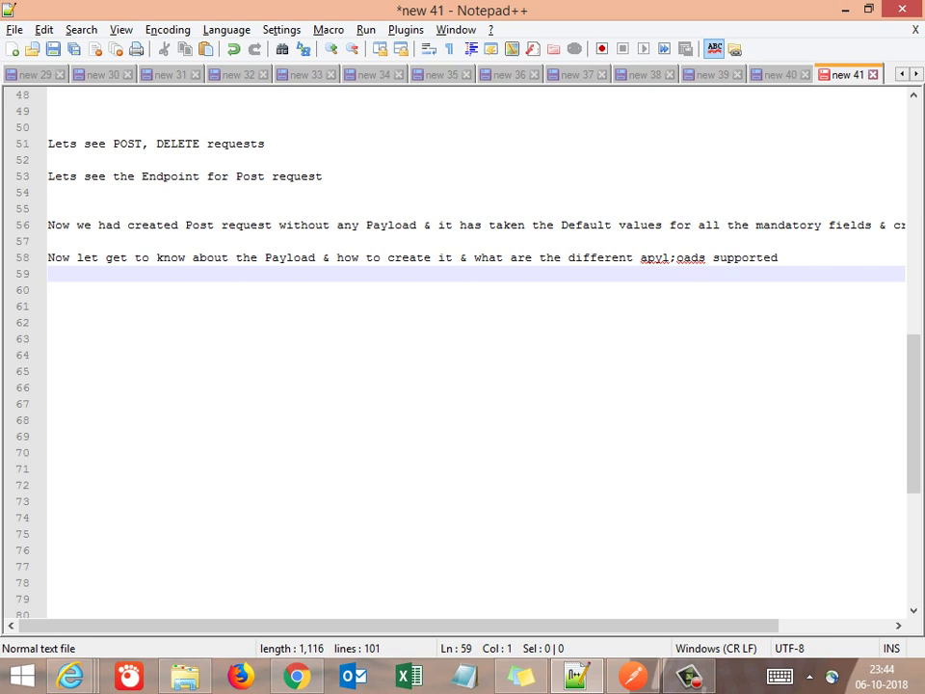
double_click(655, 258)
type("Pay")
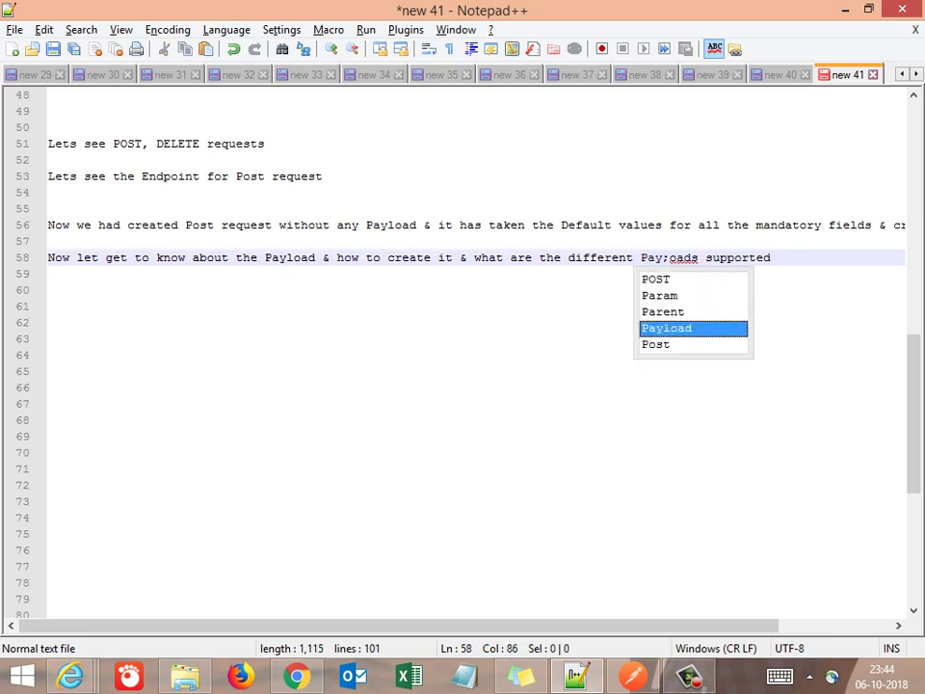
key("Delete")
type("l")
Switch to Postman, show the POST request's body settings and set the body format to raw
key("alt+Tab")
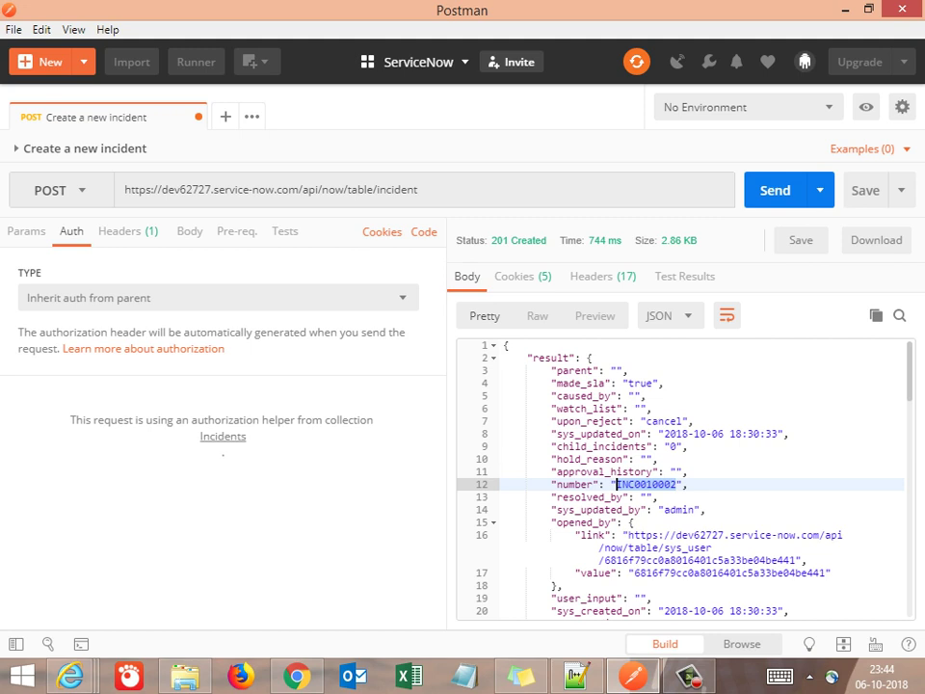
left_click(190, 231)
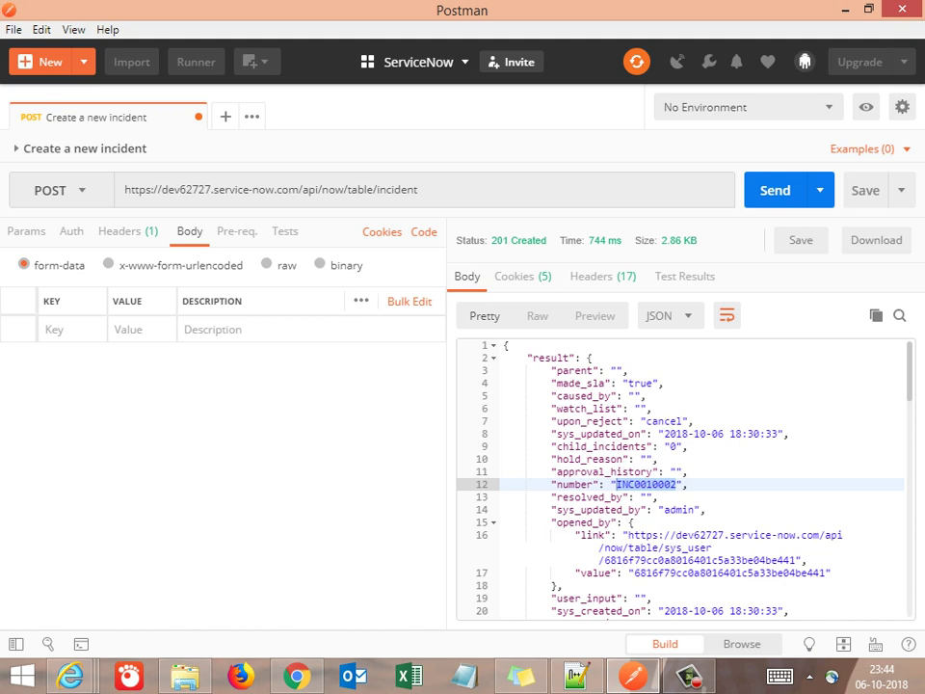
left_click(109, 264)
left_click(267, 264)
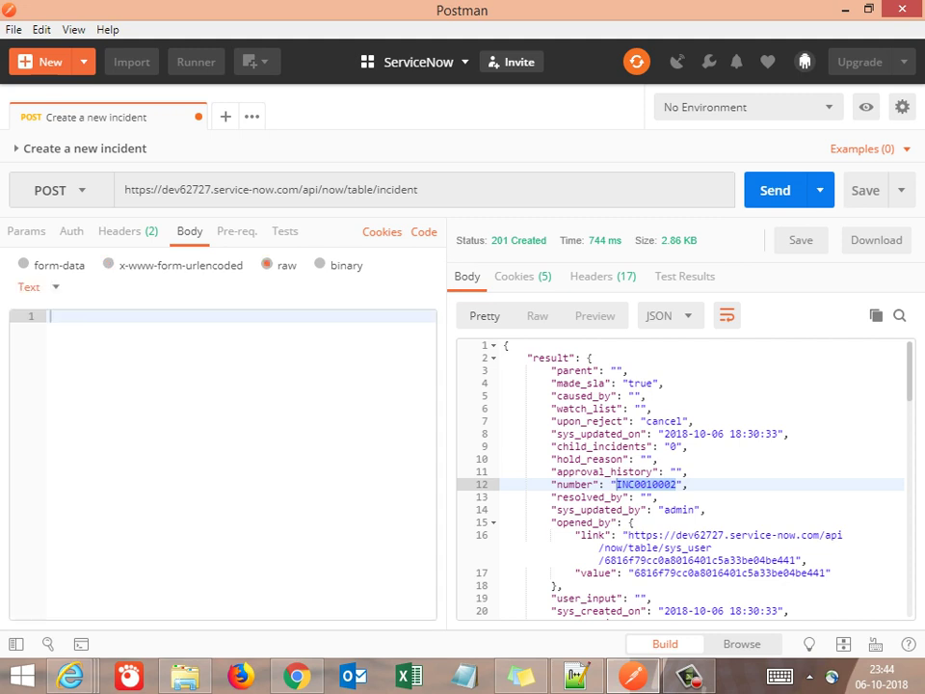
Try the binary body format and the XML (application/xml) type, and settle on a raw body of type JSON (application/json)
left_click(320, 264)
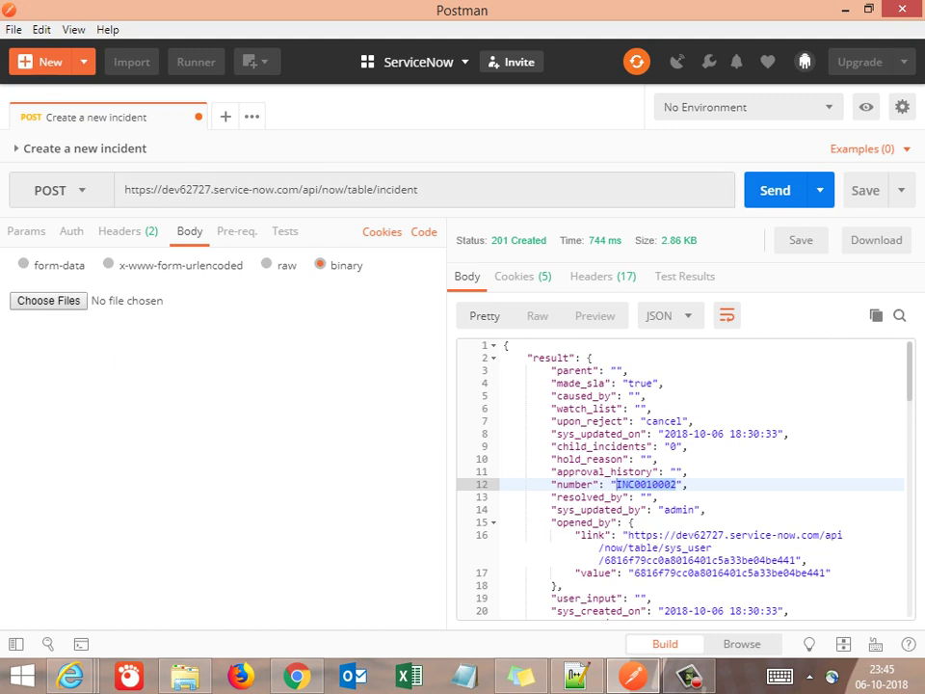
left_click(267, 264)
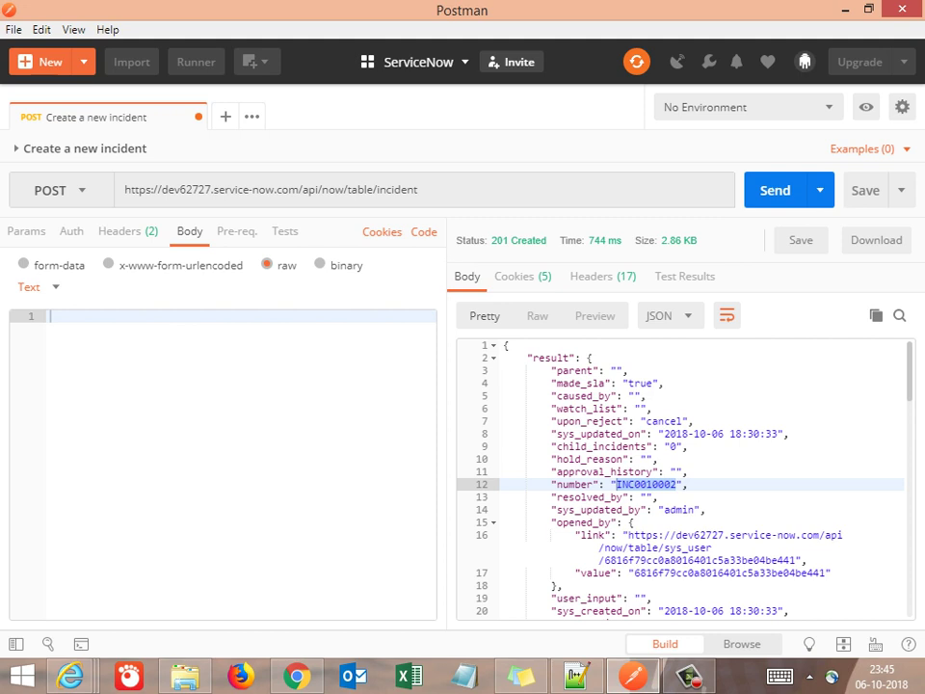
left_click(40, 287)
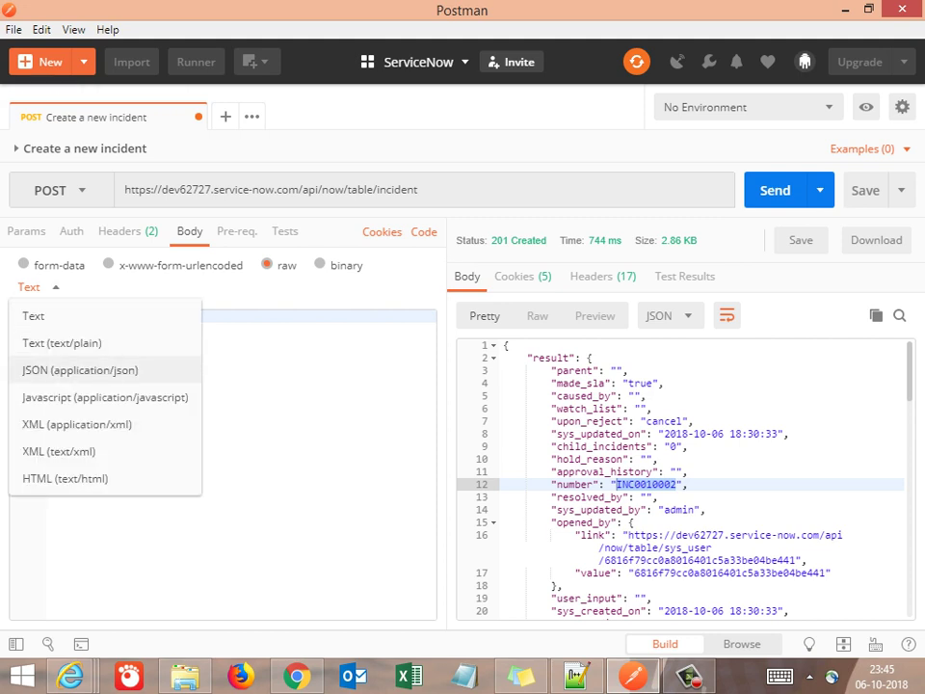
left_click(80, 370)
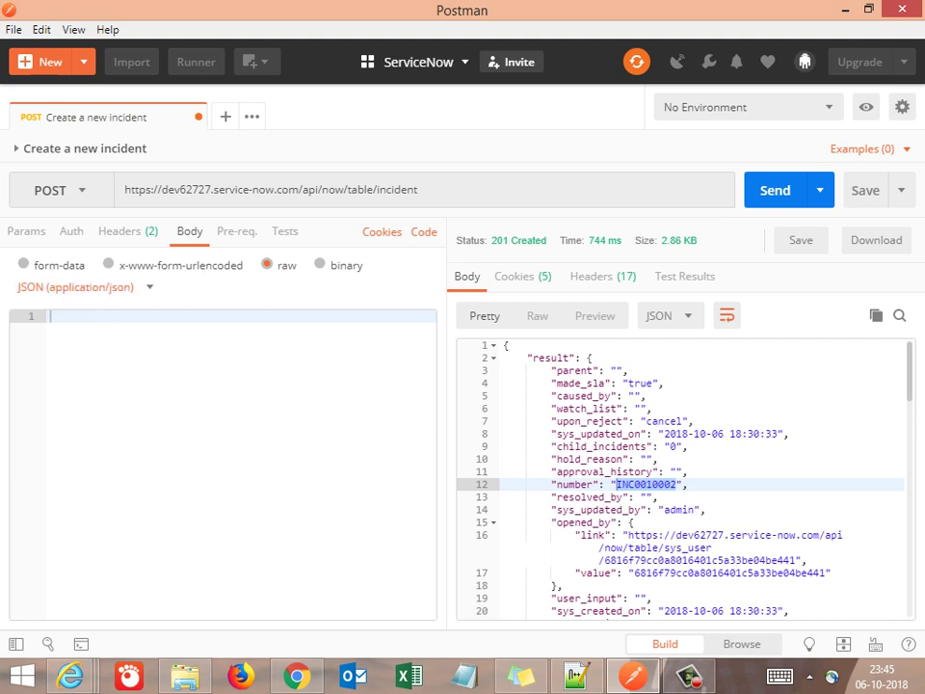
left_click(81, 288)
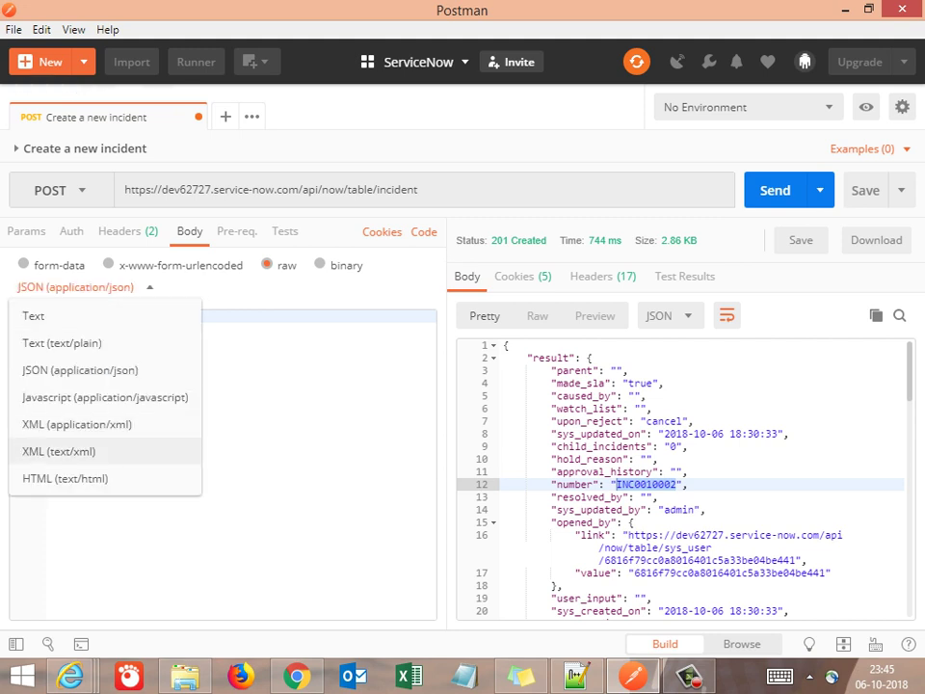
left_click(77, 424)
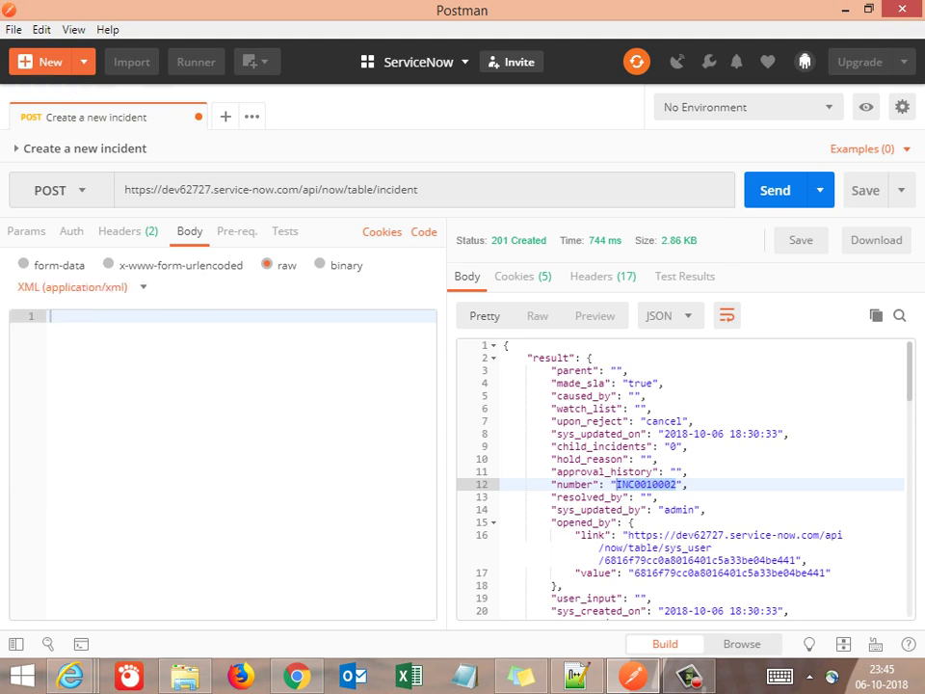
left_click(75, 286)
left_click(80, 370)
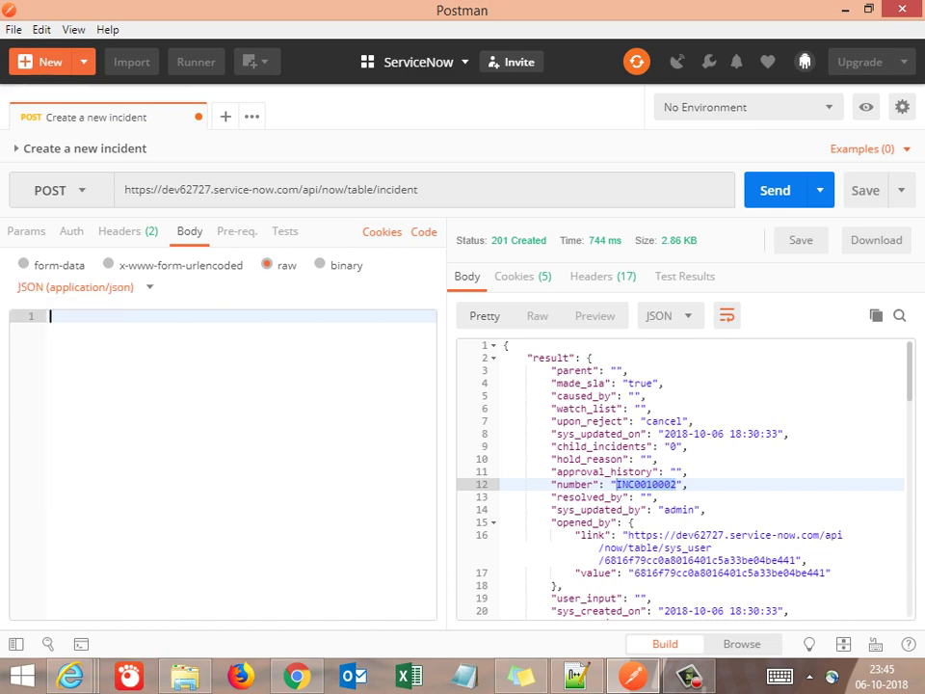
Switch to ServiceNow in Chrome, filter the navigator for "rest api" and open the REST API Explorer
key("alt+Tab")
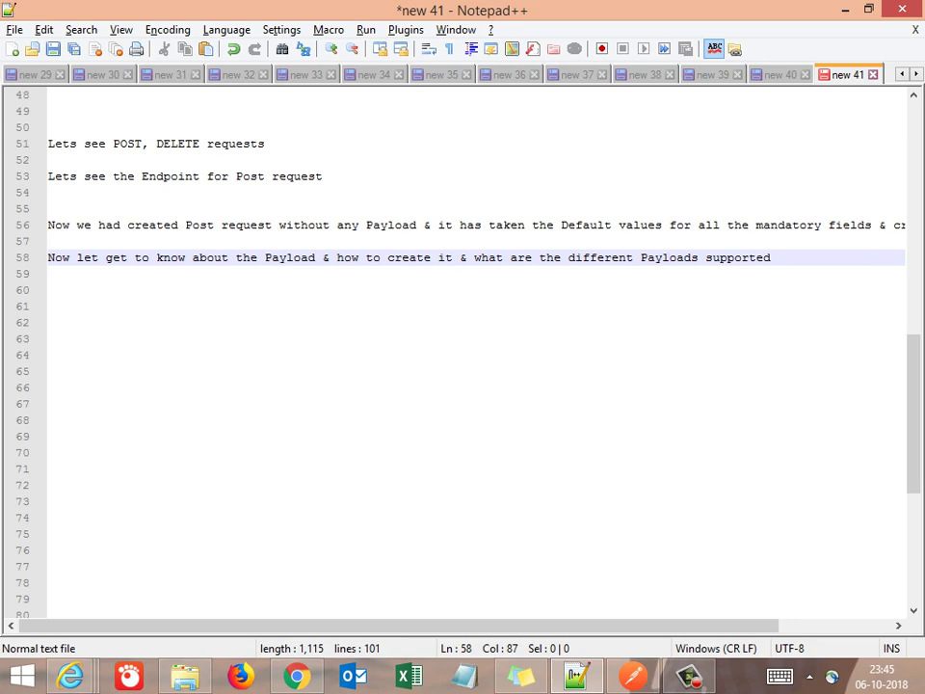
key("alt+Tab")
key("alt+Tab")
key("alt+Tab")
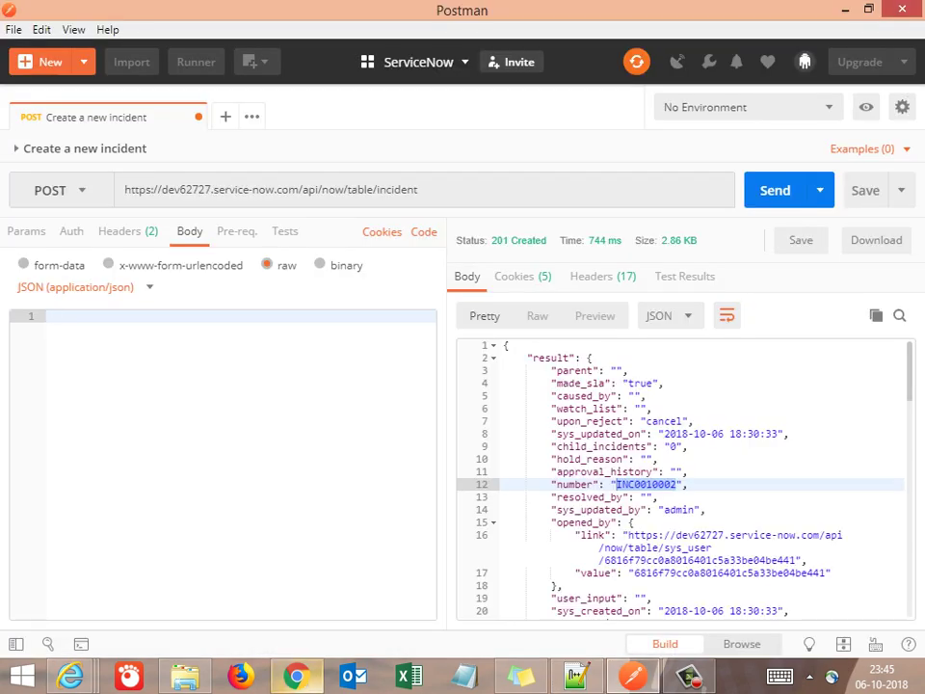
key("alt+Tab")
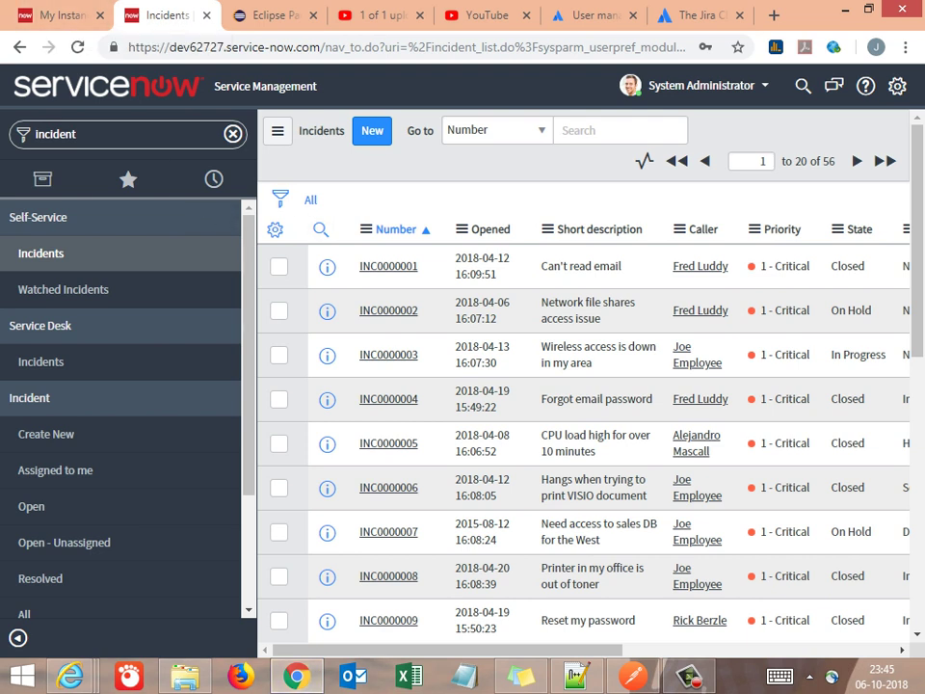
double_click(78, 134)
type("rest")
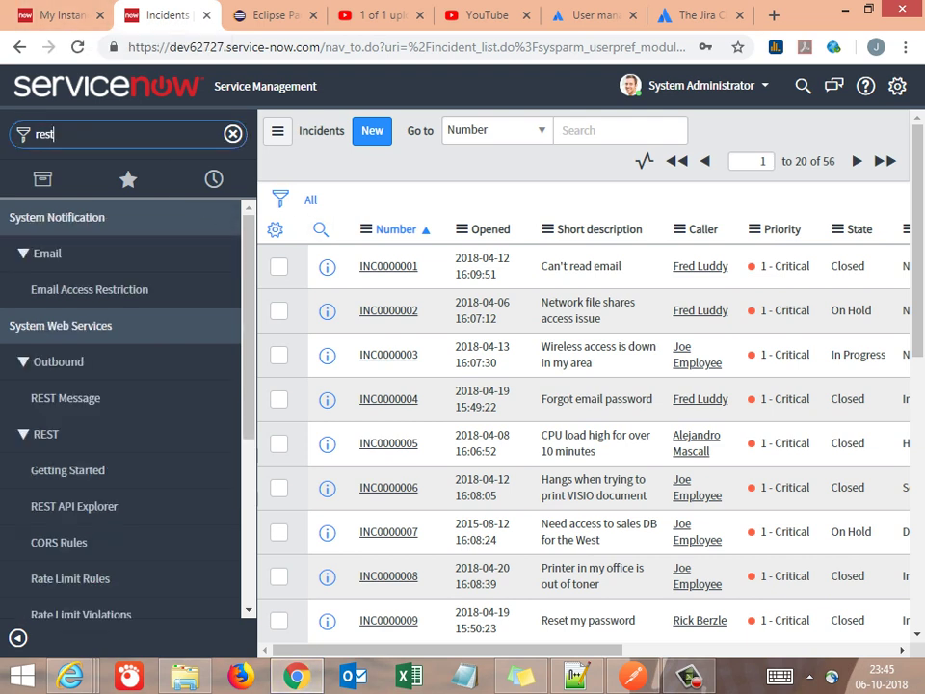
type(" api")
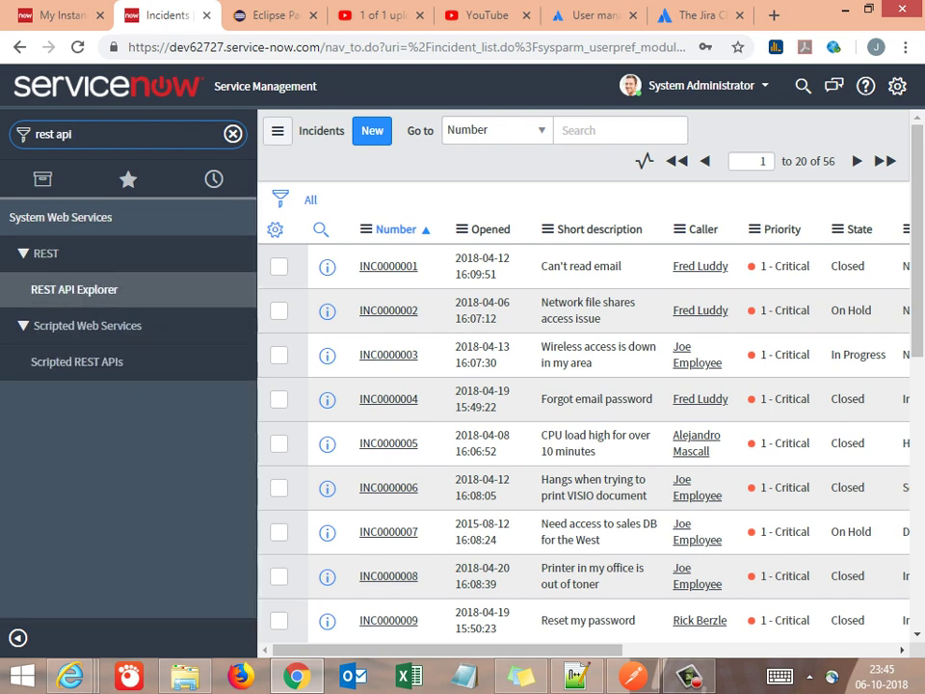
key("Return")
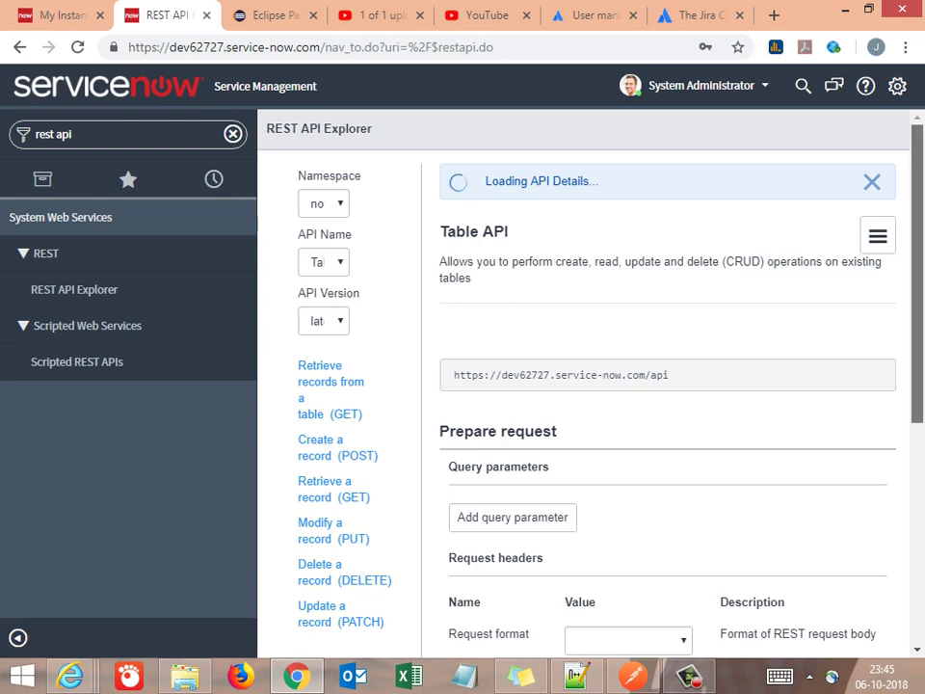
Examine the Table API's request headers, including the request format options and the descriptions of the request and response body formats
scroll(583, 405, "down", 7)
scroll(665, 385, "down", 4)
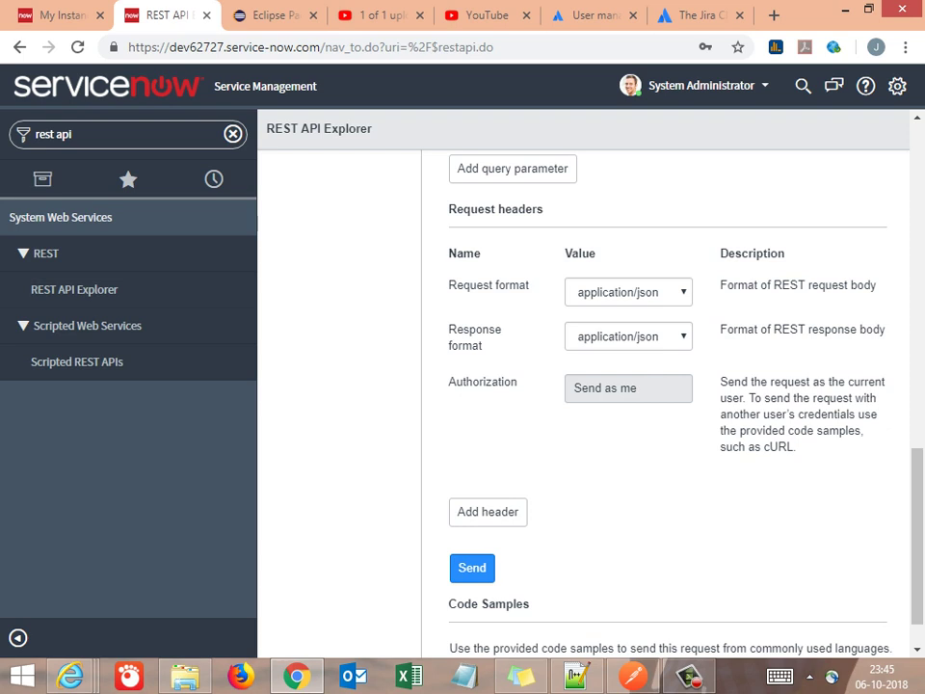
left_click_drag(449, 285, 530, 286)
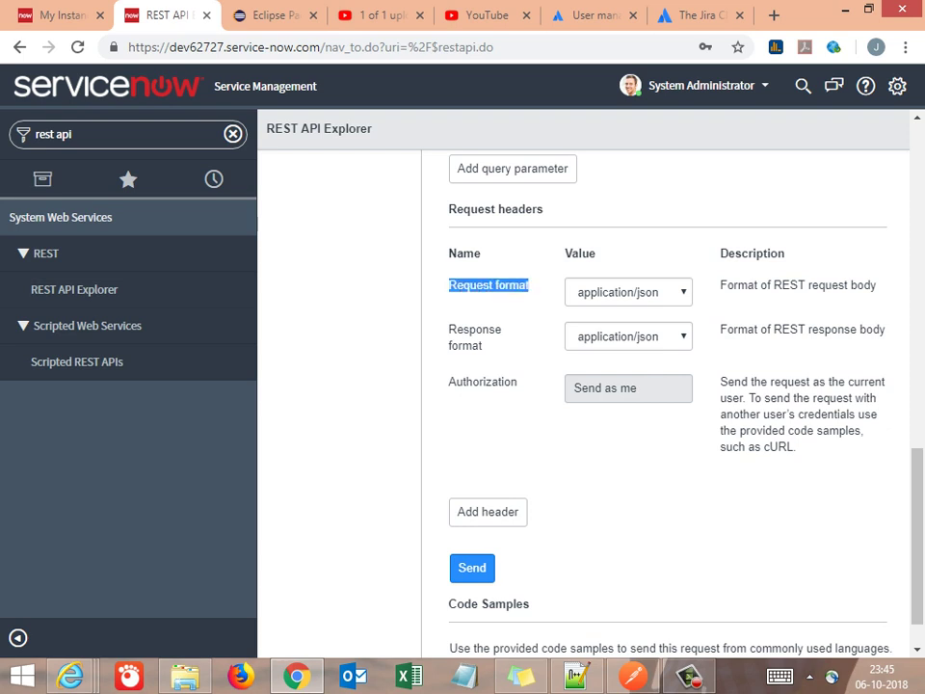
left_click(629, 292)
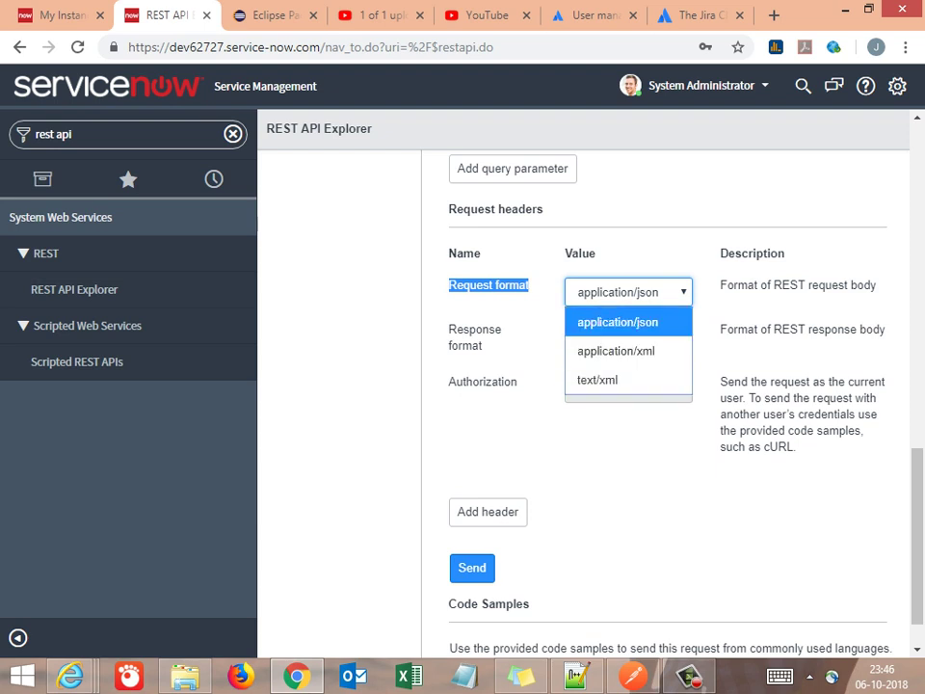
key("Return")
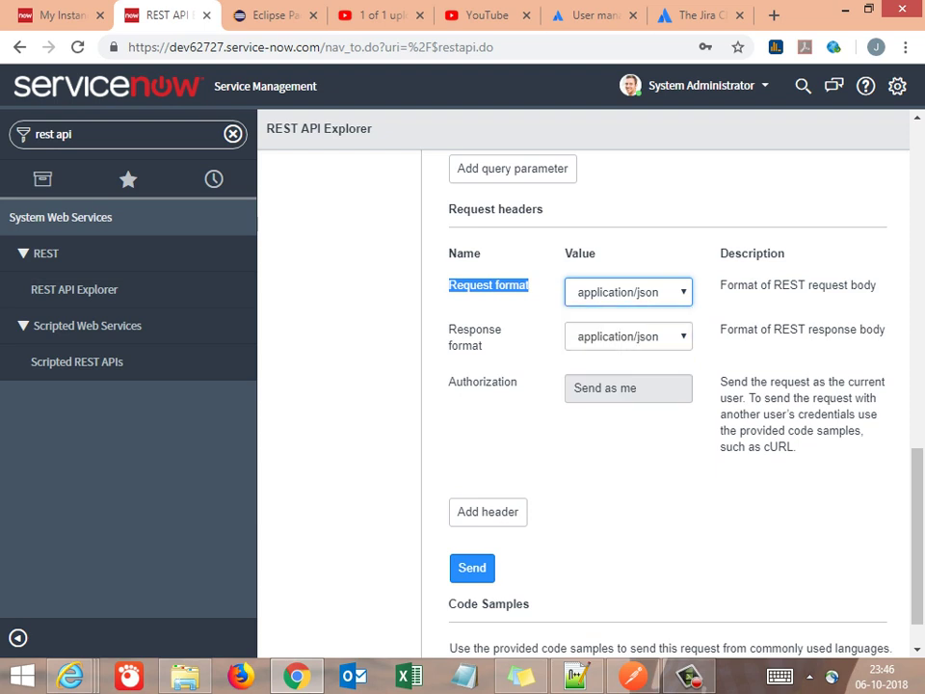
left_click_drag(721, 286, 877, 286)
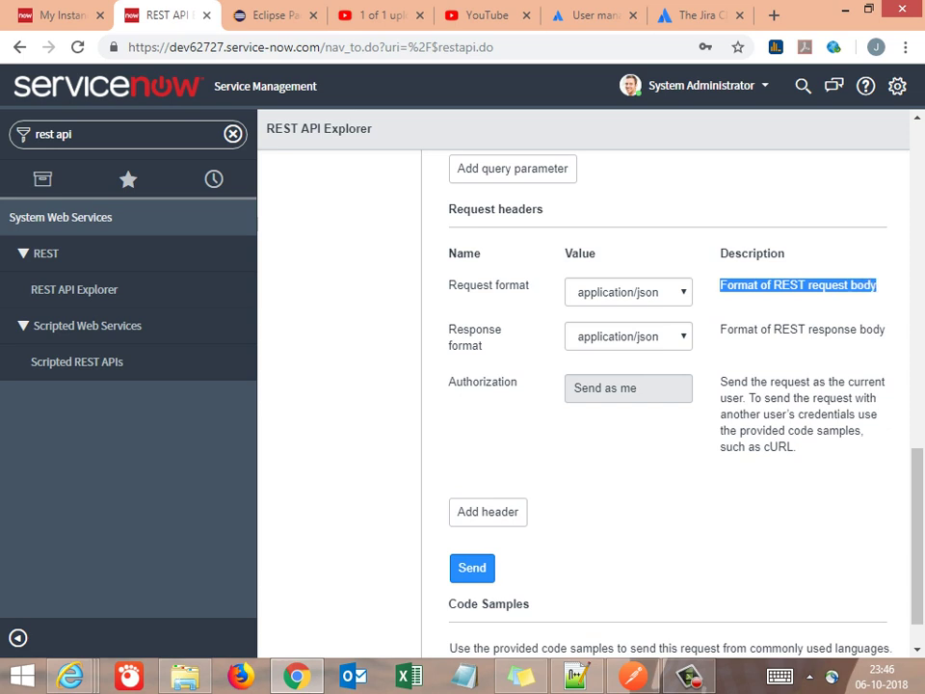
left_click_drag(721, 329, 886, 330)
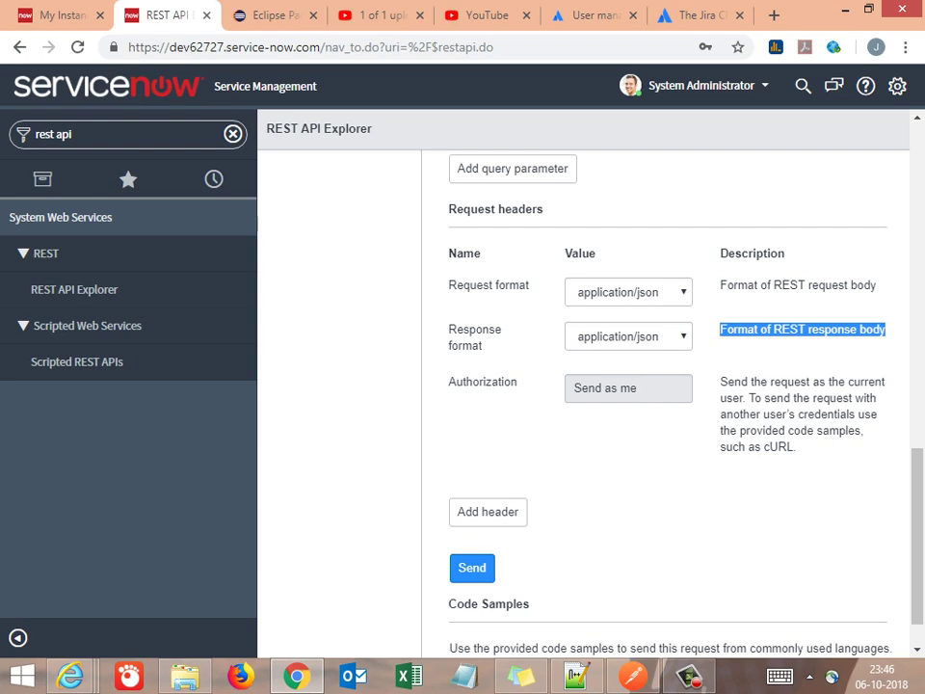
Switch to Notepad++, leave a blank line after the payload note and write "so we need to cross check the format supoorted"
key("alt+Tab")
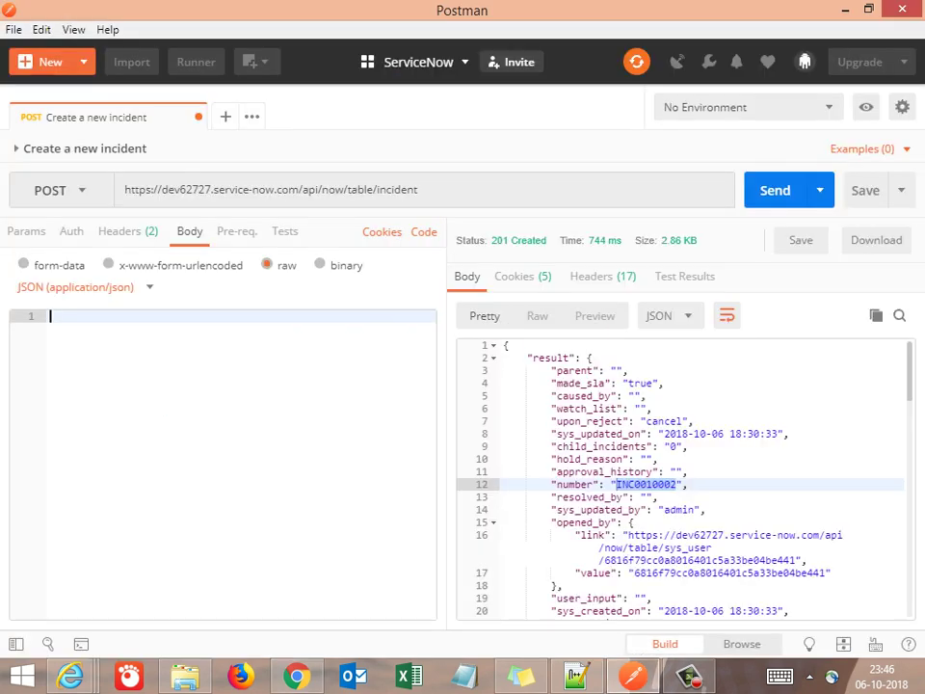
key("alt+Tab")
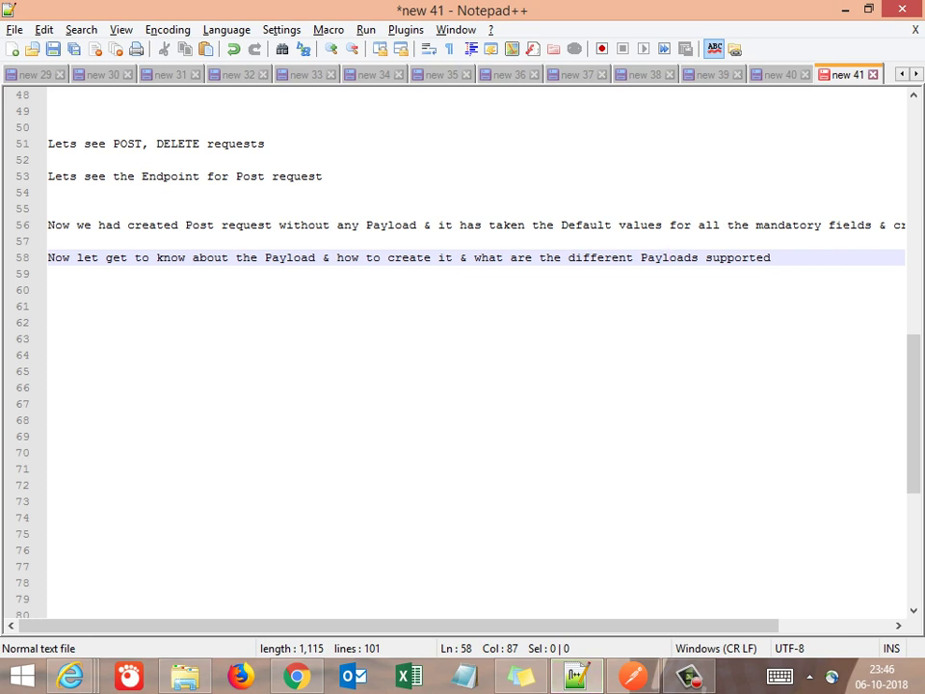
key("End")
key("Return")
key("Return")
type("so we ")
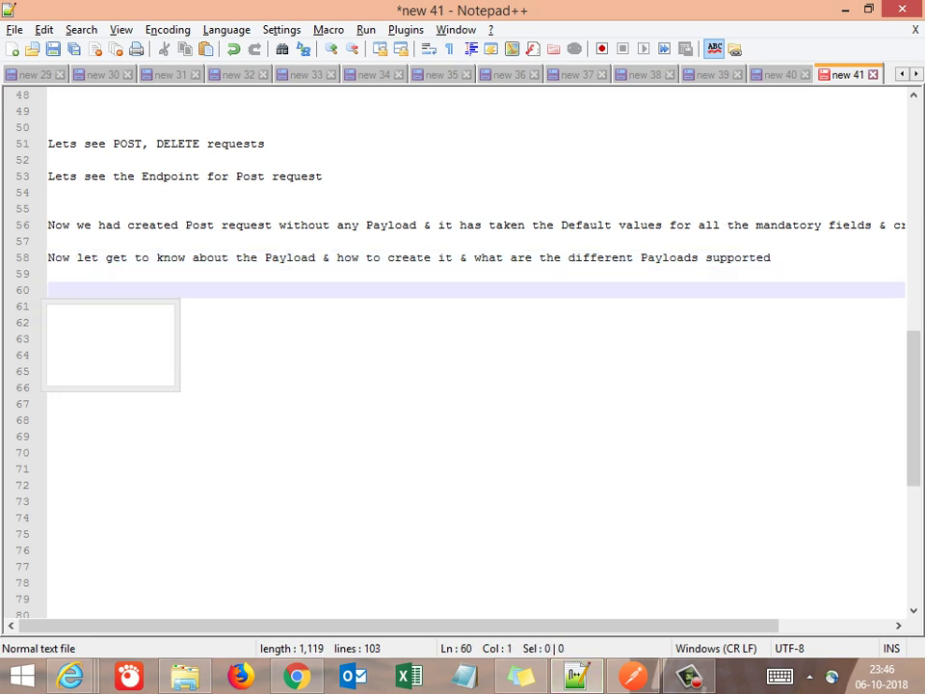
type("need ")
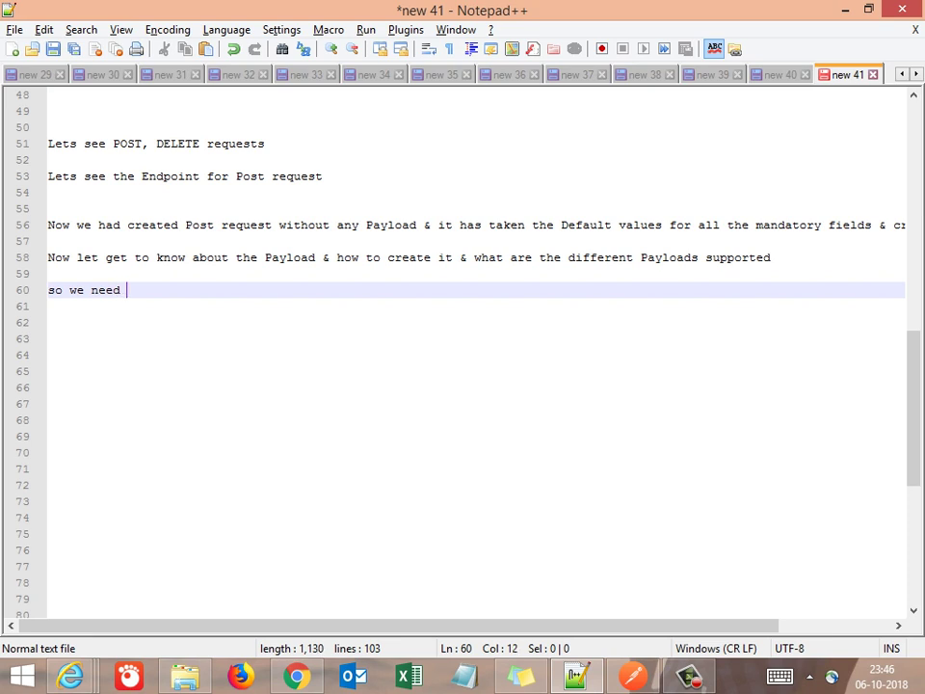
type("to cross check ")
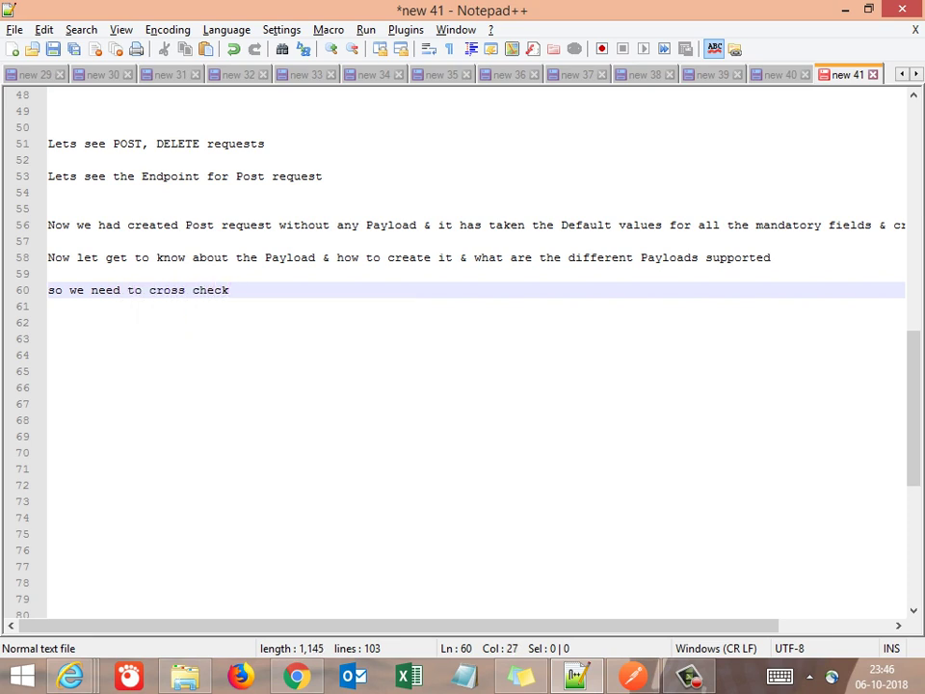
type("the format su")
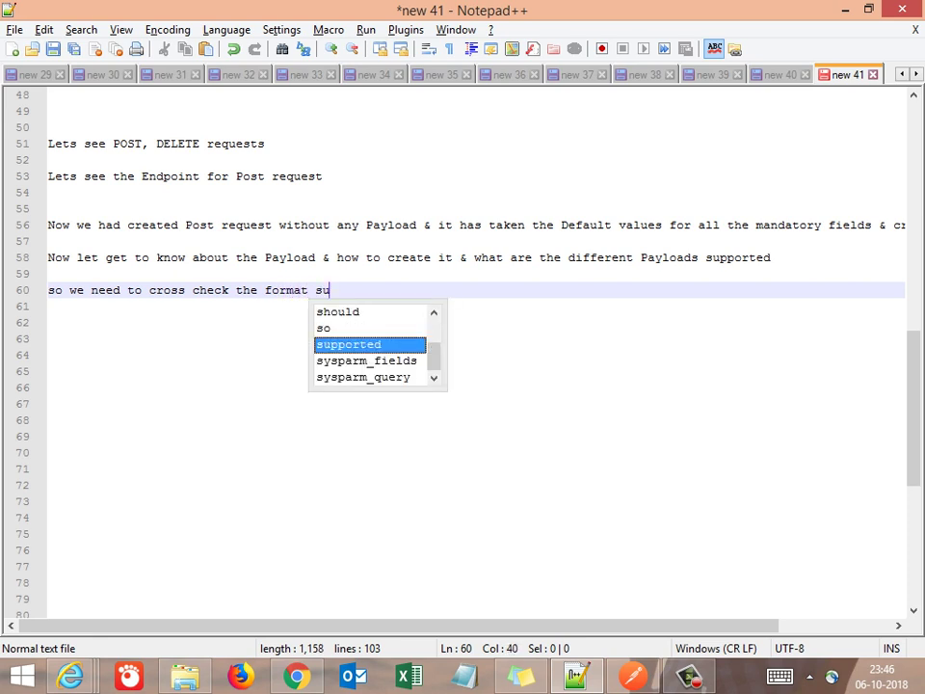
type("poorted ")
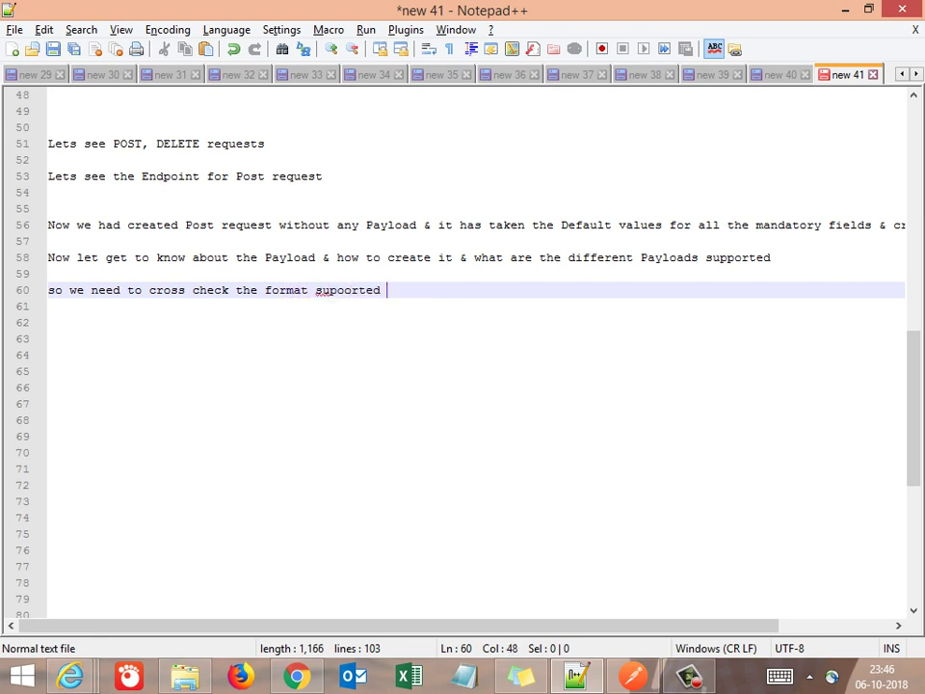
Finish the format note with "by our API before creating the payload" and add blank lines below it
type("by o")
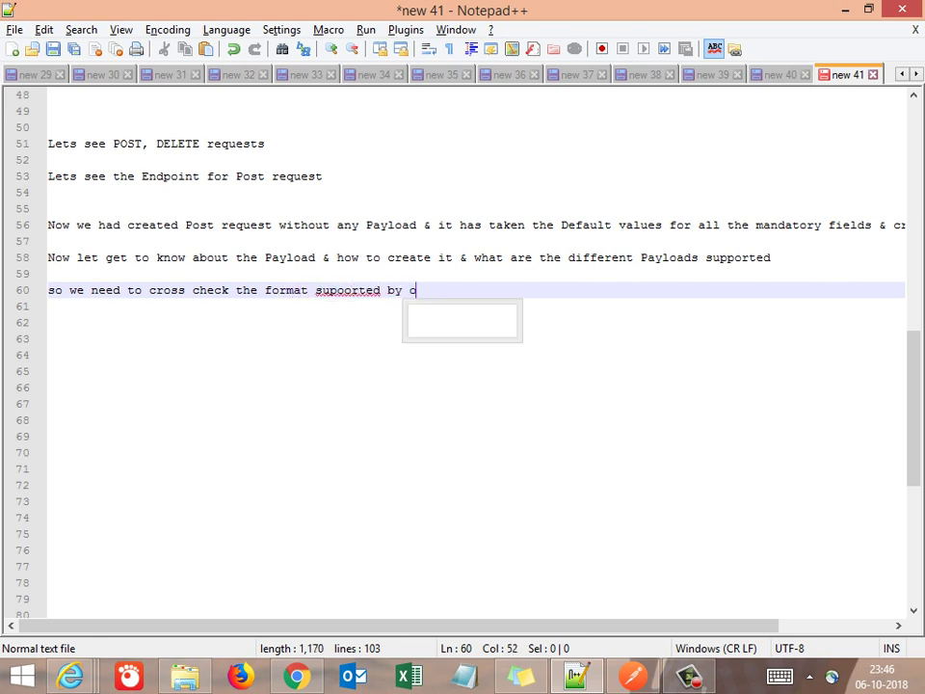
type("ur API ")
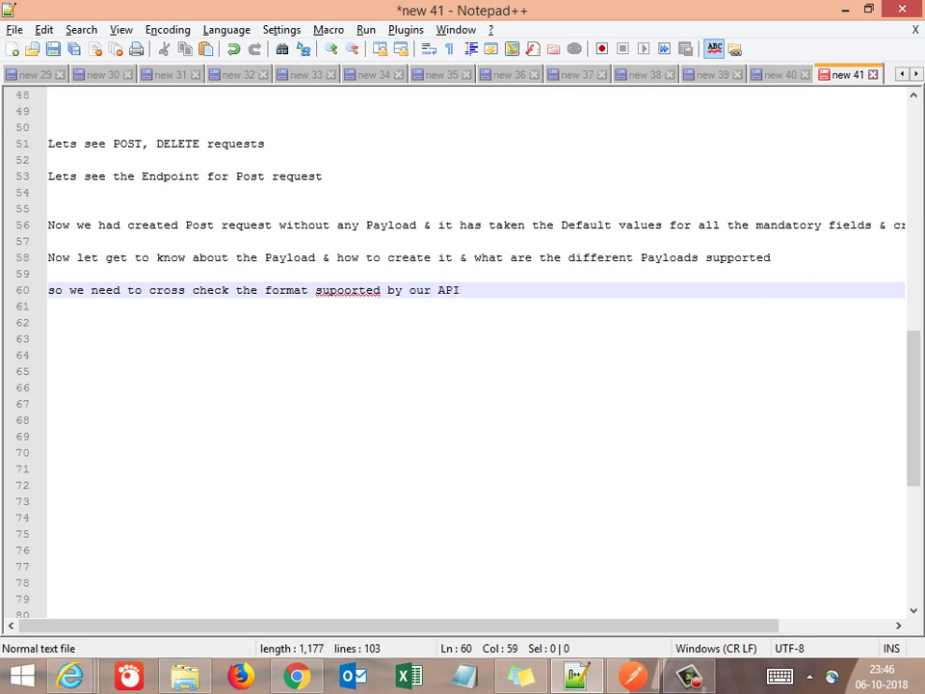
type("before cr")
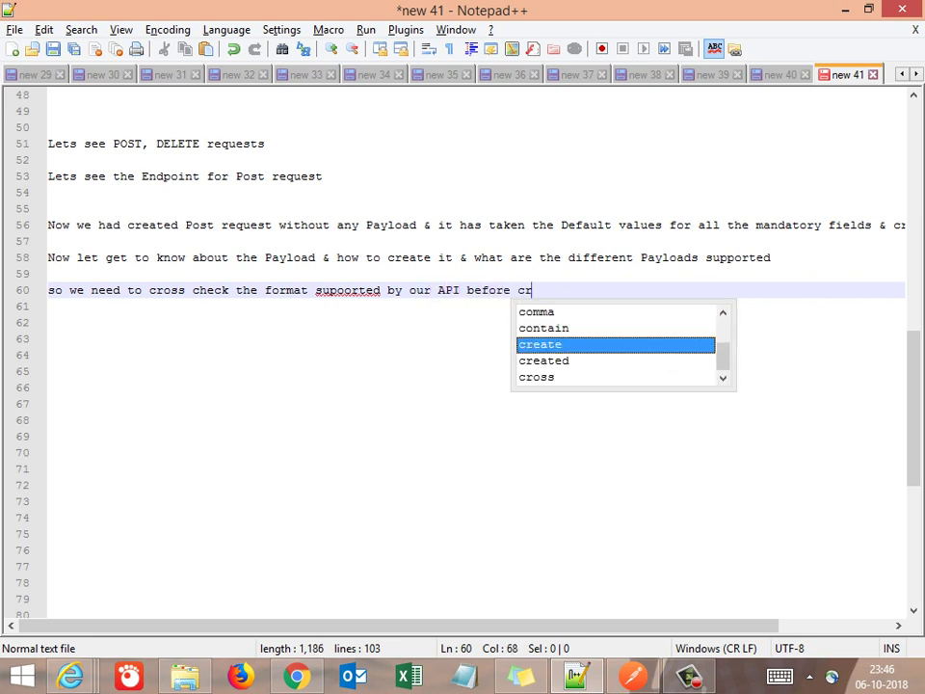
type("eating the ")
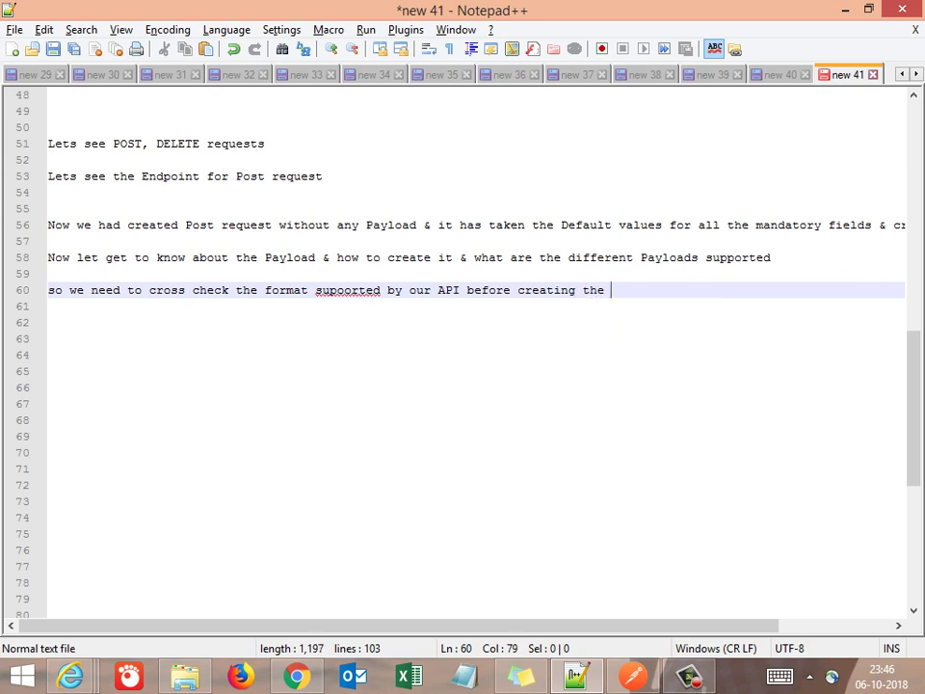
type("payload")
key("Return")
key("Return")
key("Return")
Copy the entire JSON response body from Postman and paste it below the format note in Notepad++
key("alt+Tab")
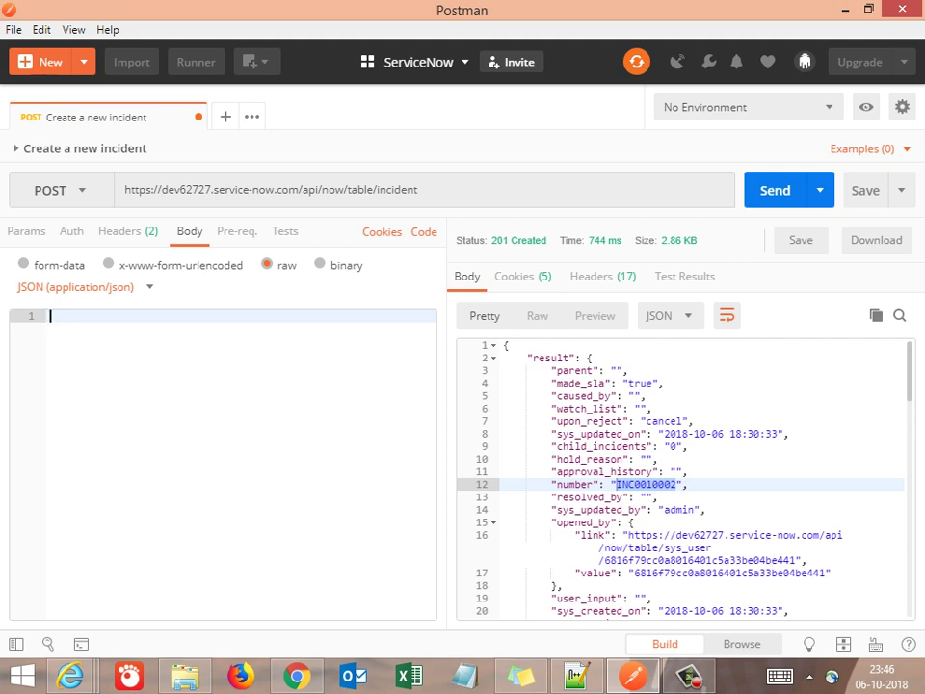
triple_click(522, 357)
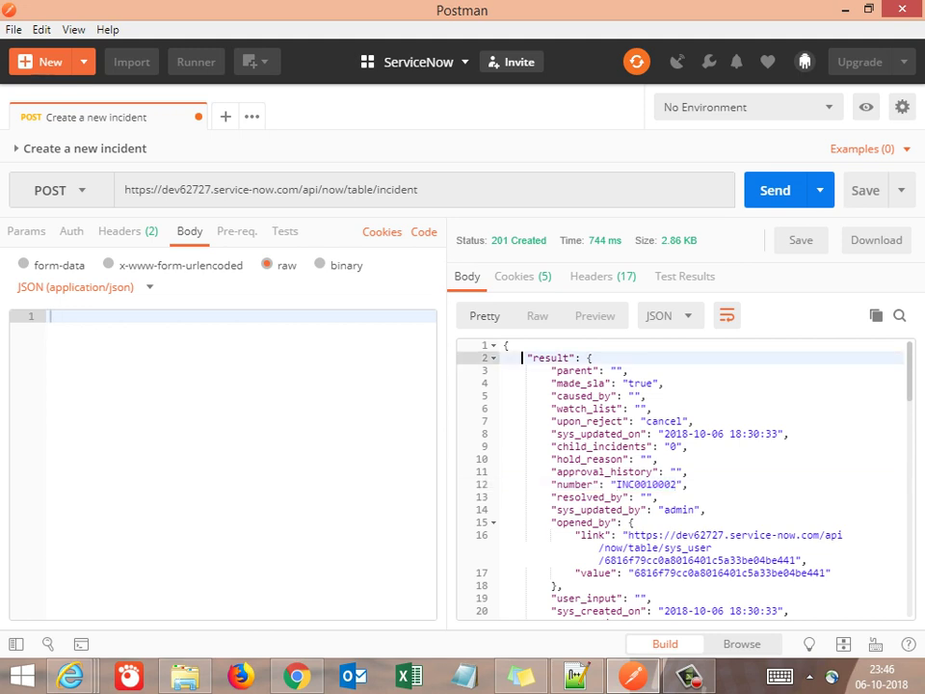
key("ctrl+a")
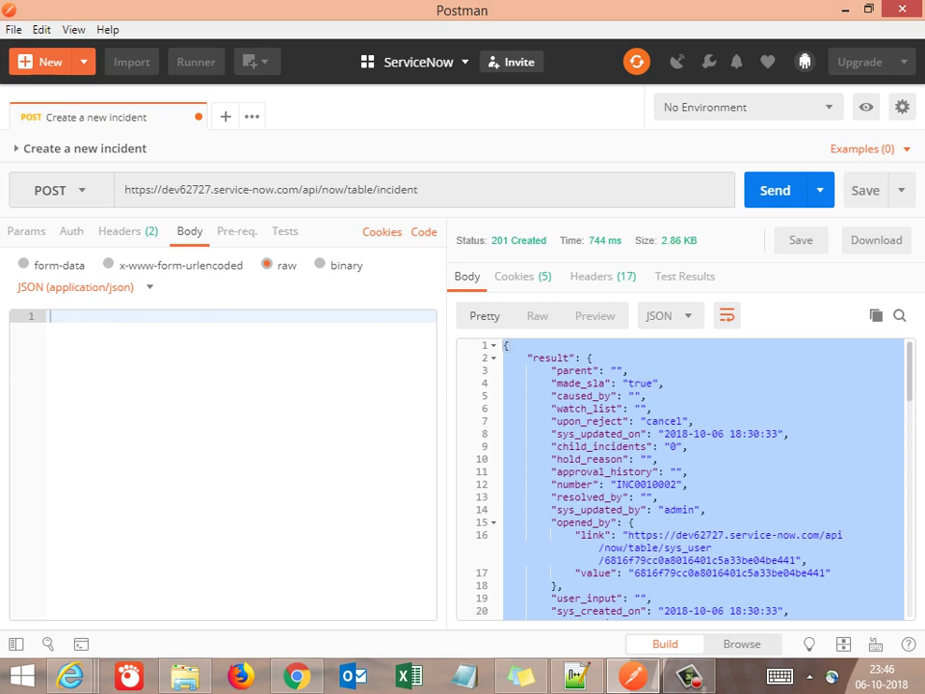
key("ctrl+c")
left_click(576, 676)
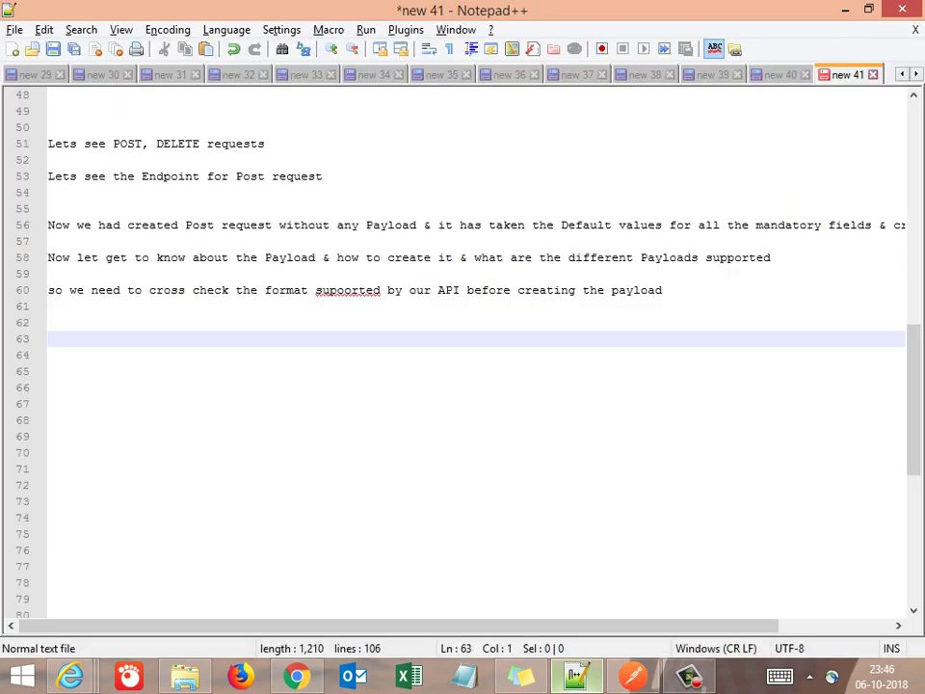
key("ctrl+v")
key("ctrl+v")
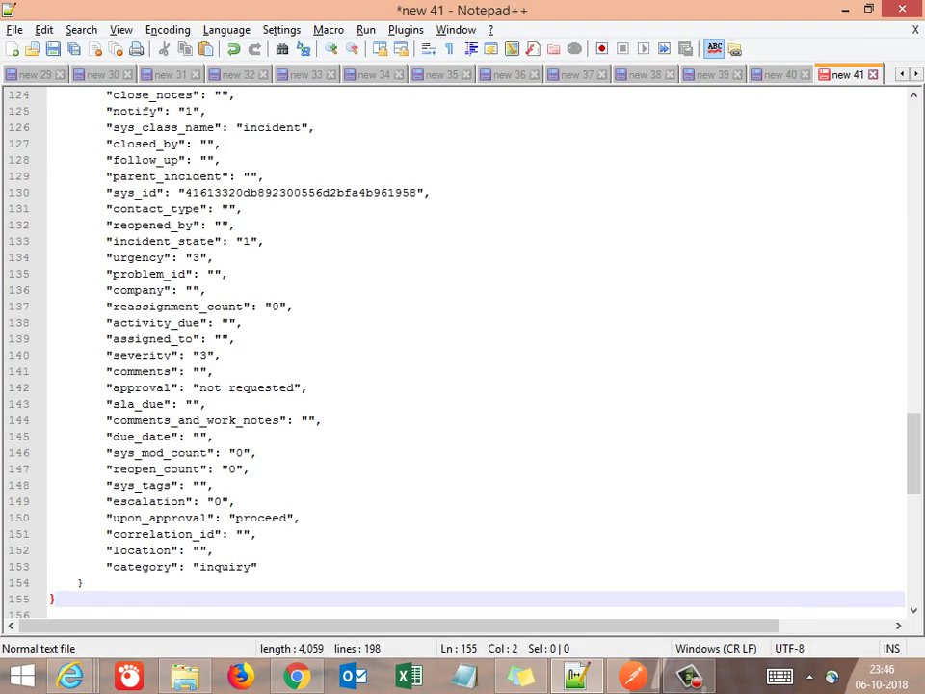
Examine the fields of the pasted JSON response, from the closing category entry back up to the notes above it
key("Up")
key("Up")
key("Up")
key("Up")
key("Up")
key("Up")
key("Up")
key("Up")
key("Up")
key("Up")
key("Up")
key("Up")
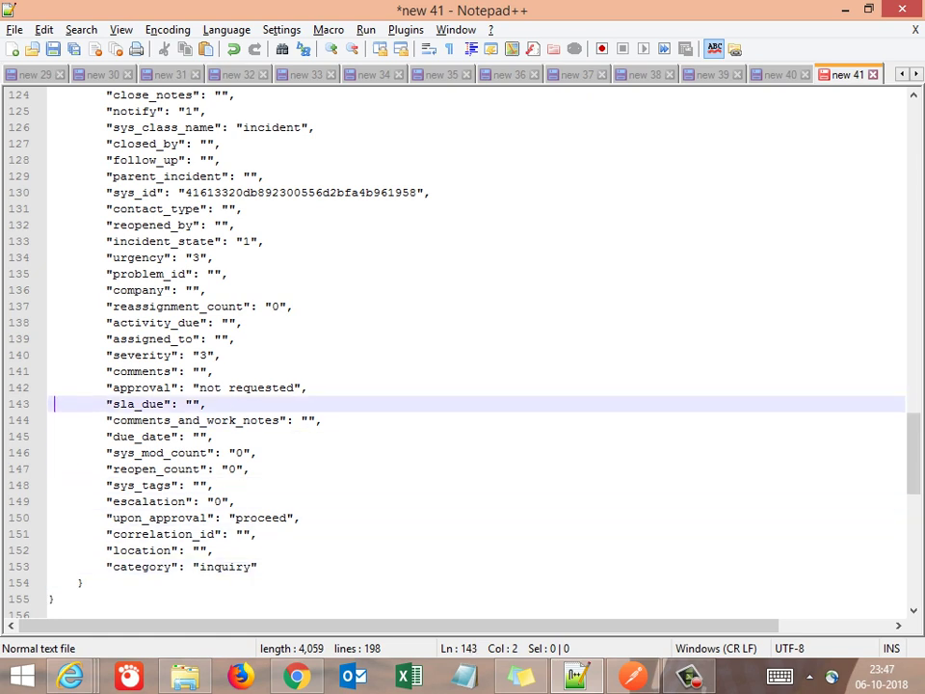
key("Up")
key("Up")
key("Up")
key("Up")
key("Up")
key("Up")
key("Up")
key("Up")
key("Up")
key("Up")
key("Up")
key("Up")
key("Up")
key("Down")
key("Down")
key("Down")
key("Down")
key("Down")
key("Down")
key("Down")
key("Down")
key("Down")
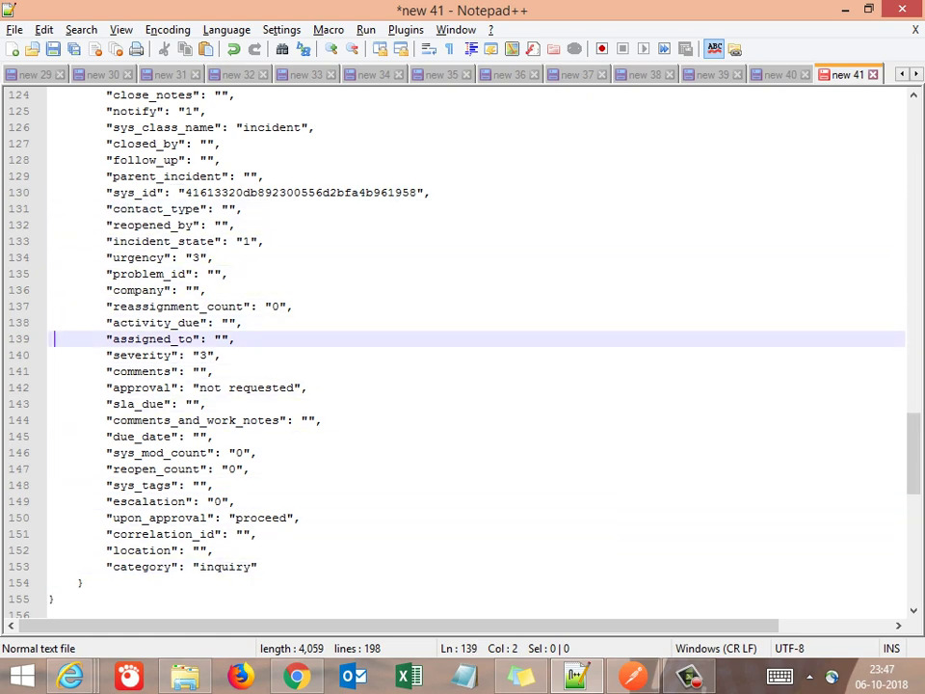
key("Down")
key("Down")
key("Down")
key("Down")
key("Down")
key("Down")
key("Down")
key("Down")
key("Down")
key("Down")
key("Down")
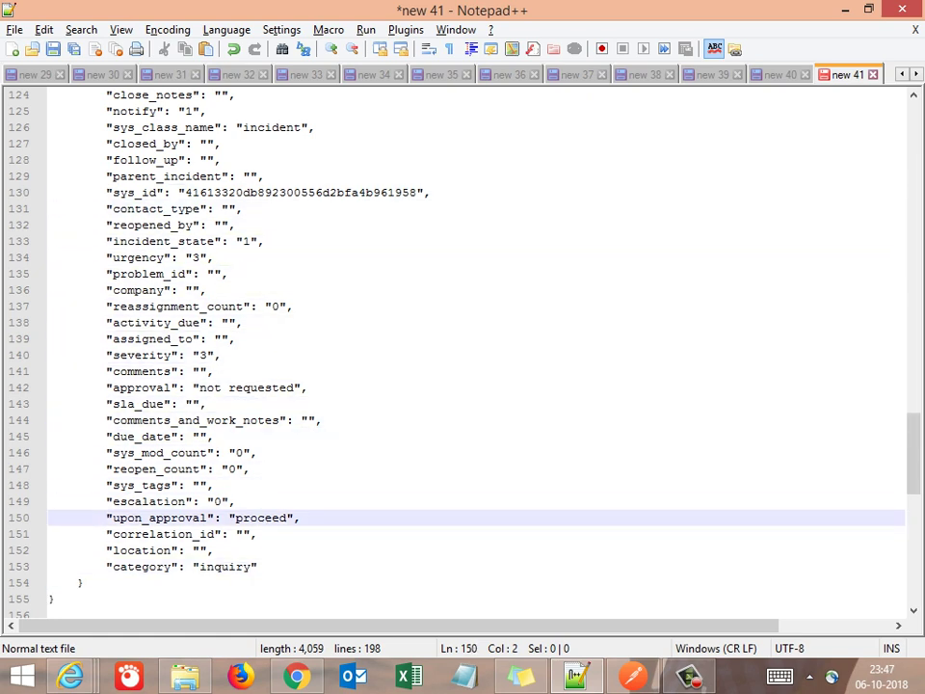
key("Down")
key("Up")
key("Up")
key("Up")
key("Up")
key("Up")
key("Up")
key("Up")
key("Up")
key("Up")
key("Up")
key("Up")
key("Up")
key("Up")
key("Up")
key("Up")
key("Up")
key("Up")
key("Up")
key("Up")
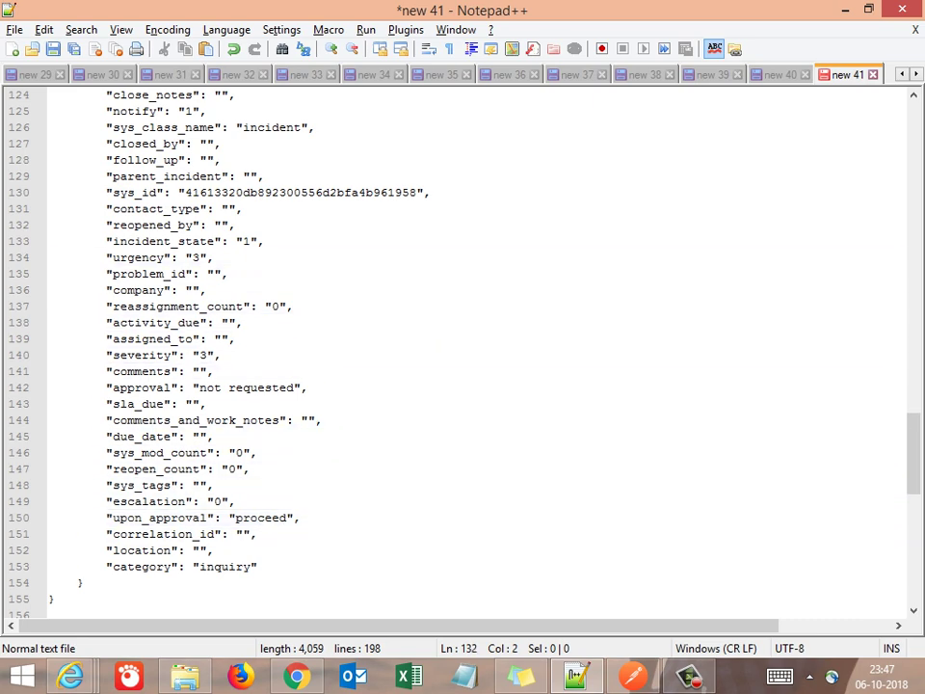
key("Up")
key("Up")
key("Up")
key("Up")
key("Up")
key("Up")
key("Up")
key("Up")
key("Up")
key("Up")
key("Up")
key("Up")
key("Up")
key("Up")
key("Up")
key("Up")
key("Up")
key("Up")
key("Up")
key("Up")
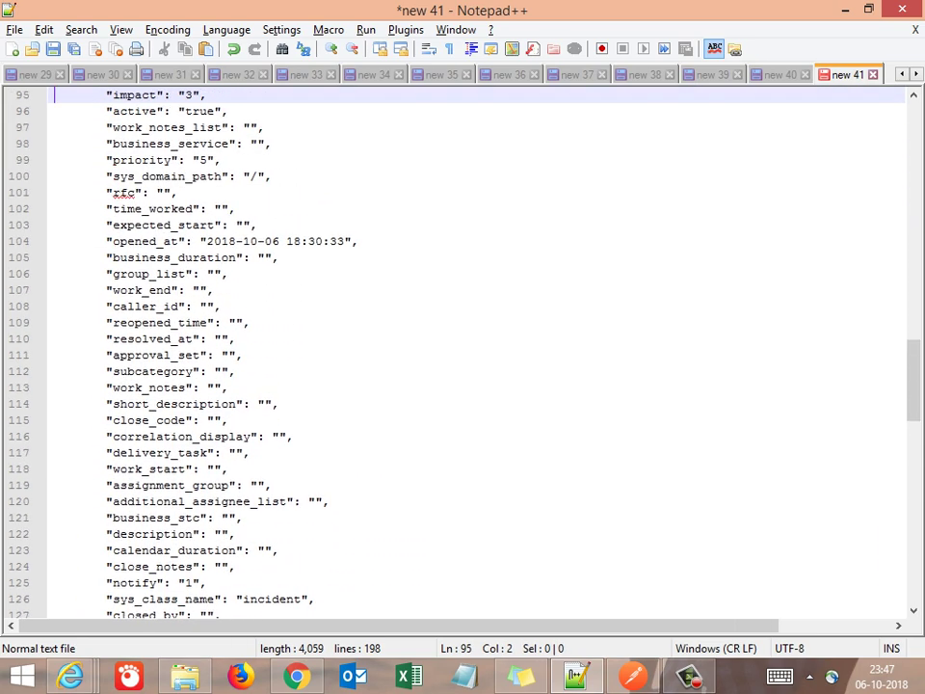
key("Up")
key("Up")
key("Up")
key("Up")
key("Up")
key("Up")
key("Up")
key("Up")
key("Up")
key("Up")
key("Up")
key("Up")
key("Up")
key("Up")
key("Up")
key("Up")
key("Up")
key("Up")
key("Up")
key("Up")
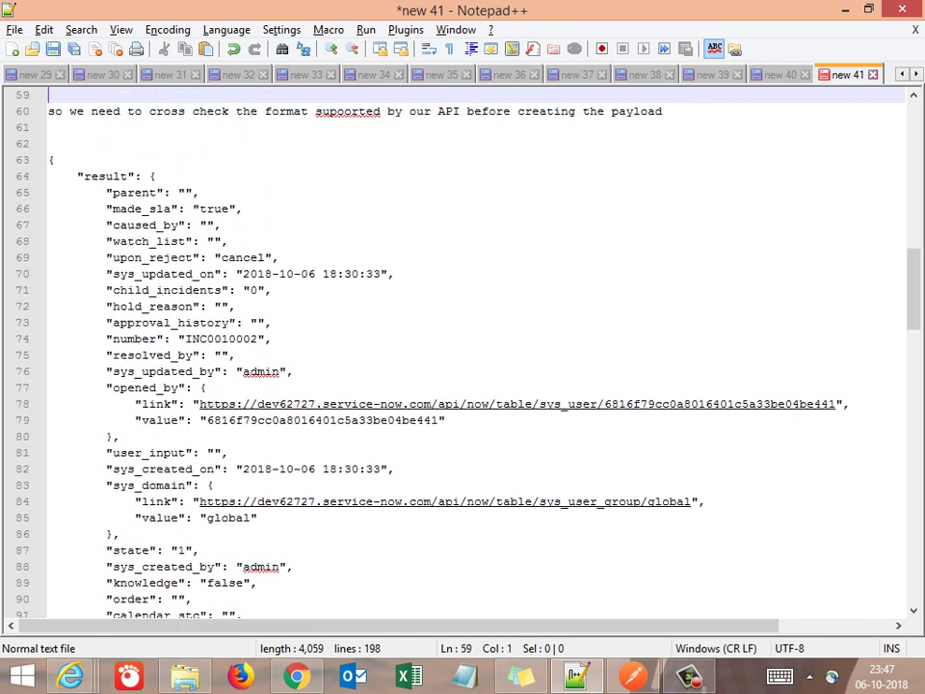
key("Up")
key("Up")
key("Up")
key("Up")
key("Up")
key("Down")
key("Down")
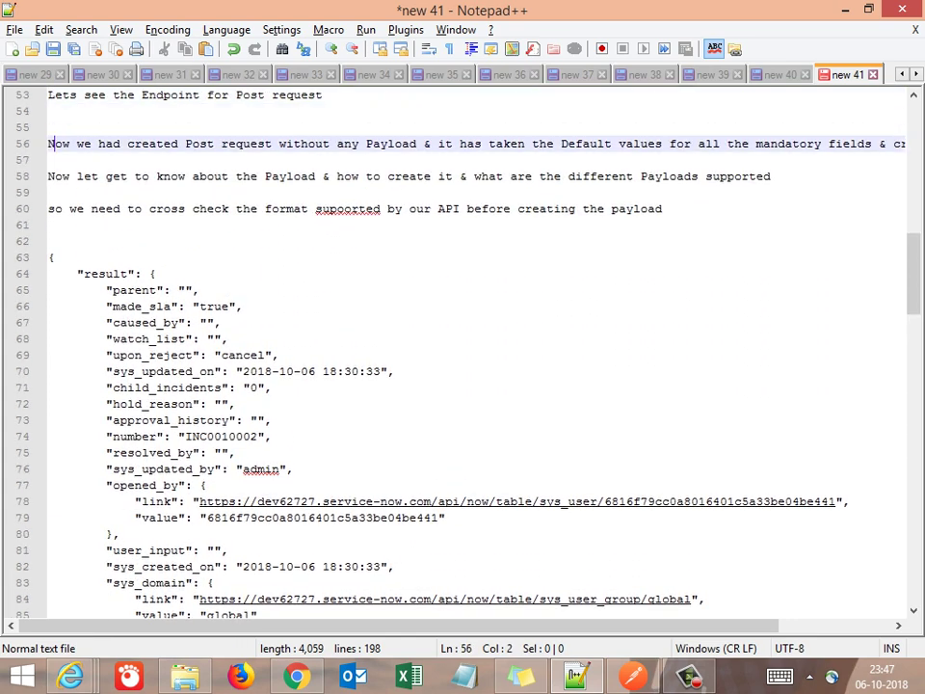
key("Up")
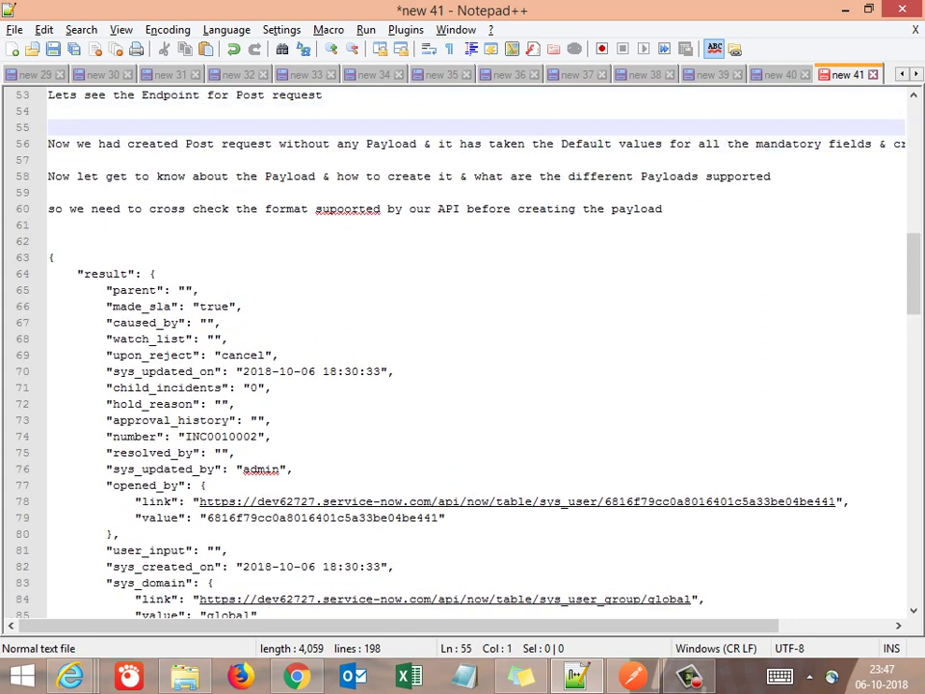
Change the "number" value in the pasted JSON to INC0010012
key("Down")
key("Down")
key("Down")
key("Down")
key("Down")
key("Down")
key("Down")
key("Down")
key("Down")
key("Down")
key("Down")
key("Down")
key("Down")
key("Down")
key("Down")
key("Down")
key("Down")
key("Down")
key("Down")
key("Right")
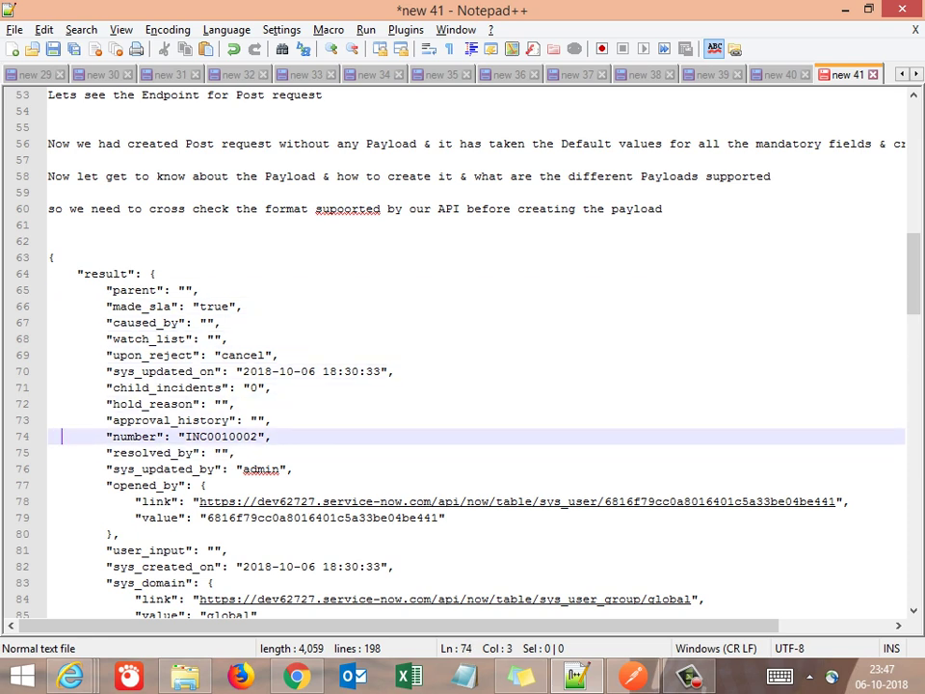
key("Right")
key("Right")
key("Right")
key("Right")
key("Right")
key("Right")
key("Right")
key("Right")
key("Right")
key("Right")
key("Right")
key("Right")
key("Right")
key("Right")
key("Right")
key("Right")
key("Right")
key("Right")
key("Right")
key("Right")
key("Right")
key("Right")
key("Right")
key("Right")
key("Right")
key("Delete")
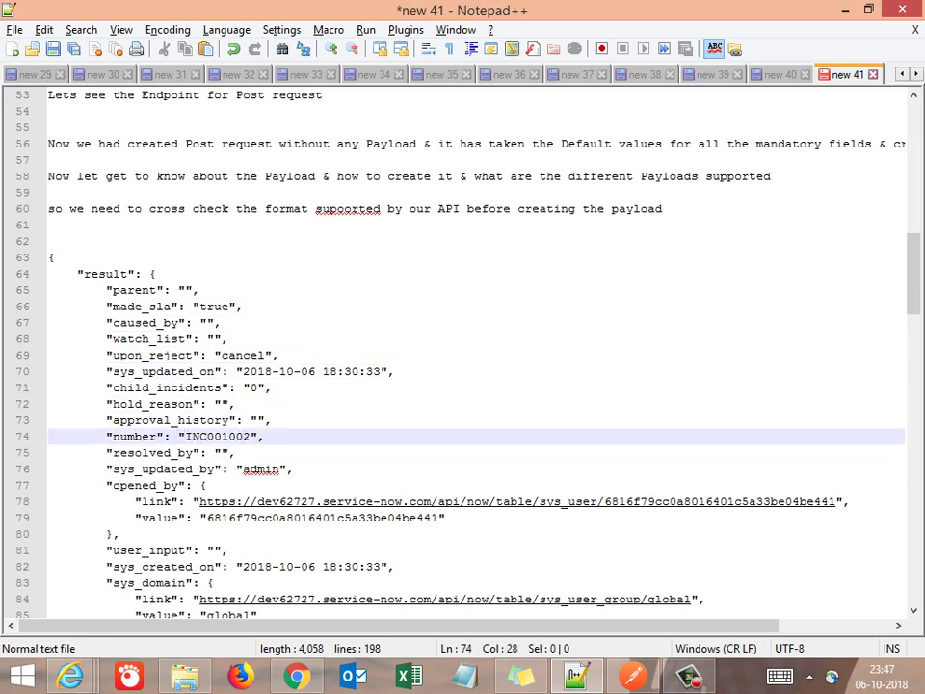
type("1")
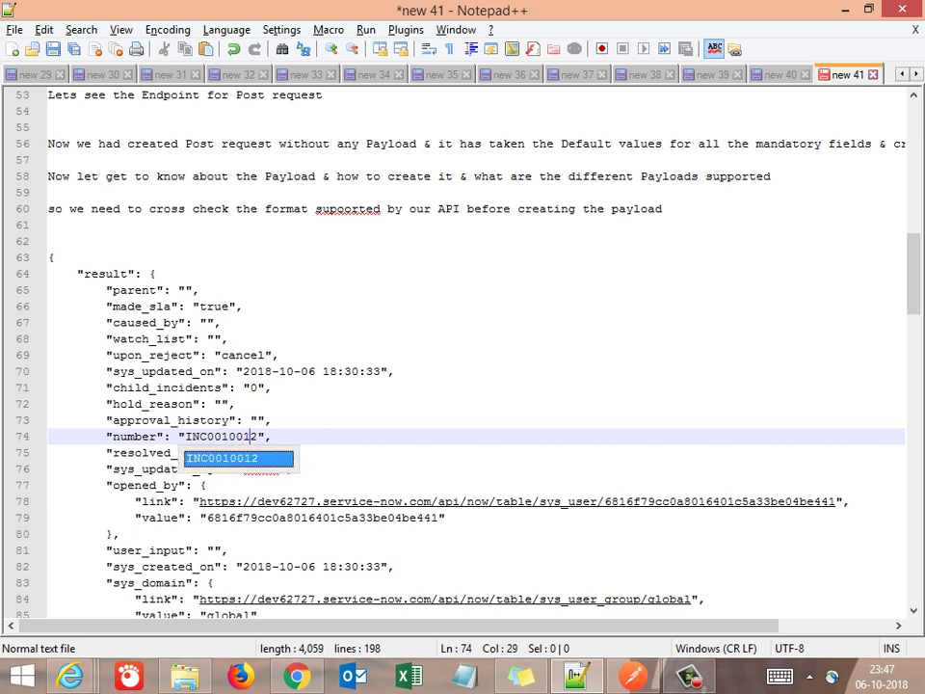
Change the "number" value in the pasted JSON to INC0010112
key("Escape")
key("BackSpace")
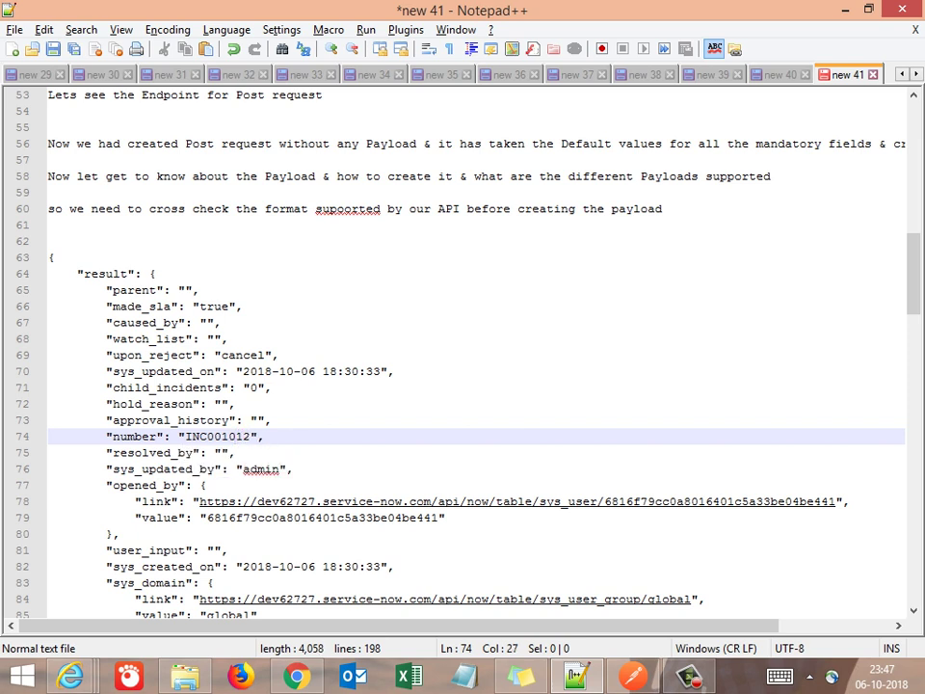
type("1")
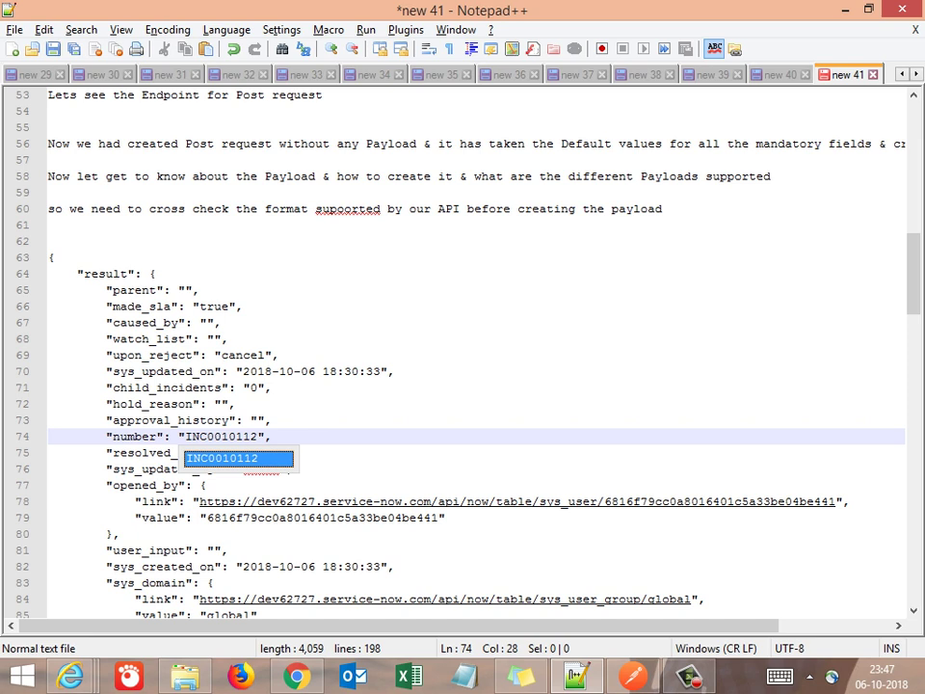
left_click(306, 469)
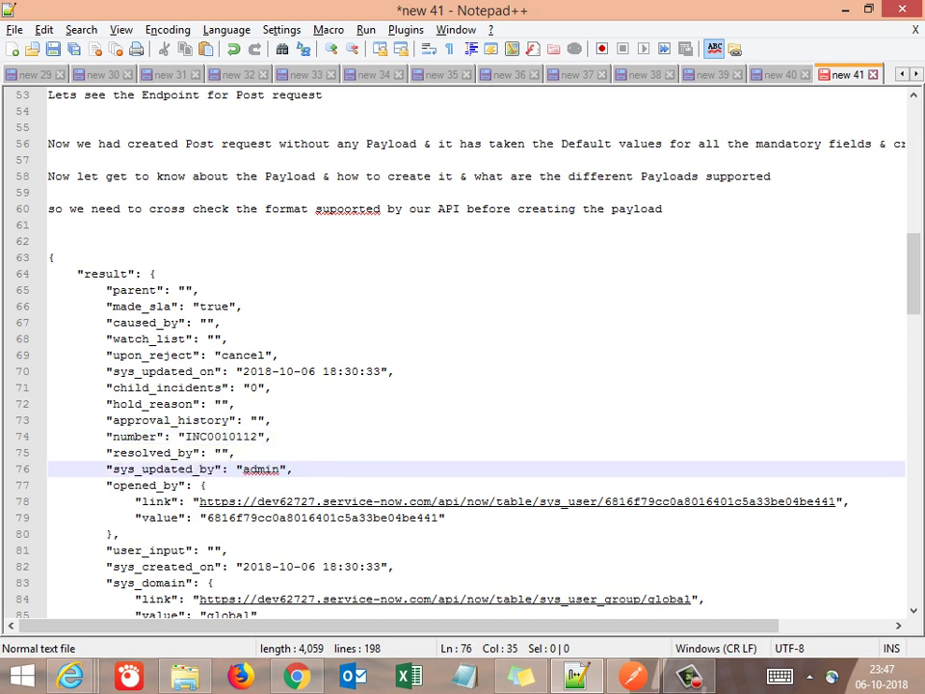
Copy the "number" line and paste it inside new curly braces in Postman's raw JSON request body, followed by a new line
left_click(271, 437)
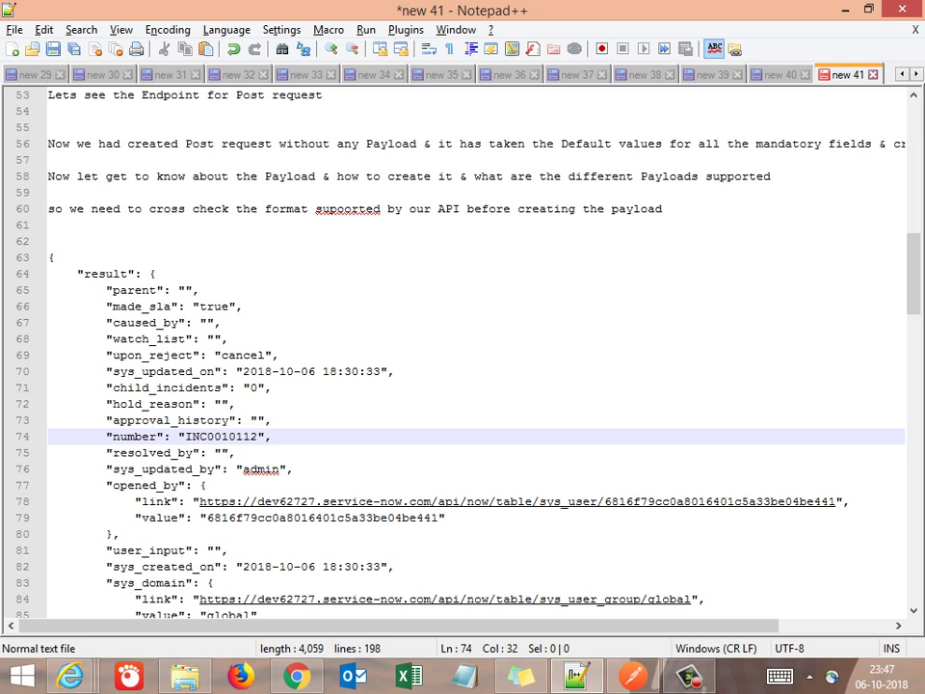
key("shift+Home")
key("ctrl+c")
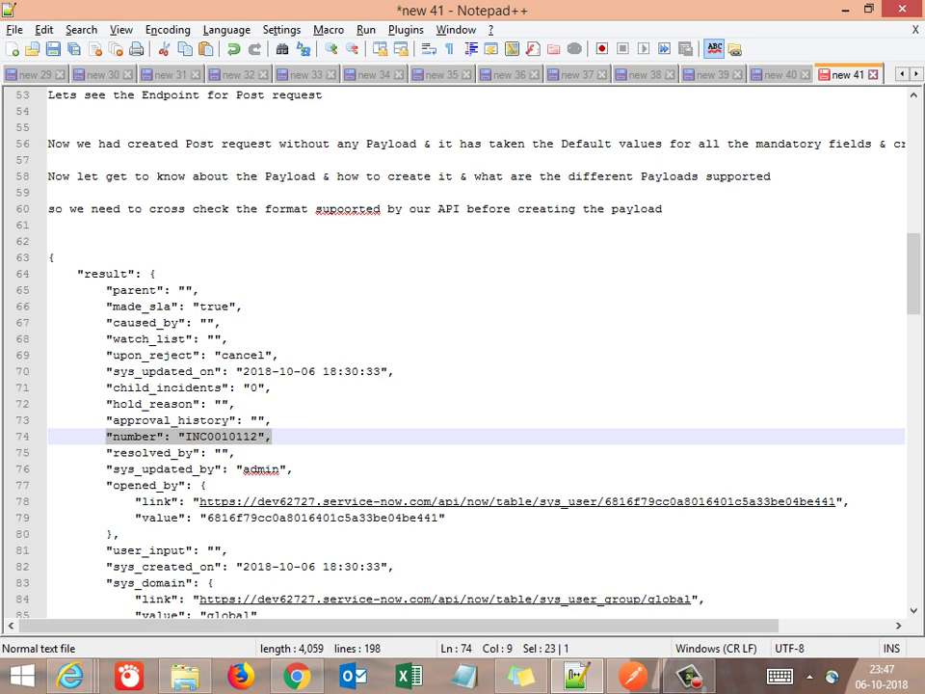
key("alt+Tab")
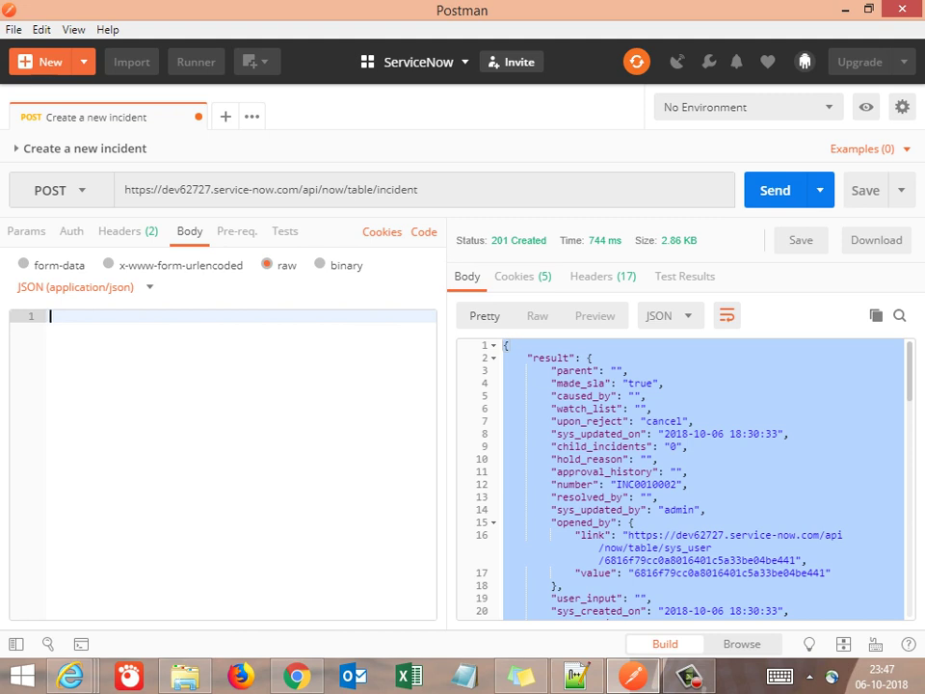
type("{")
key("Return")
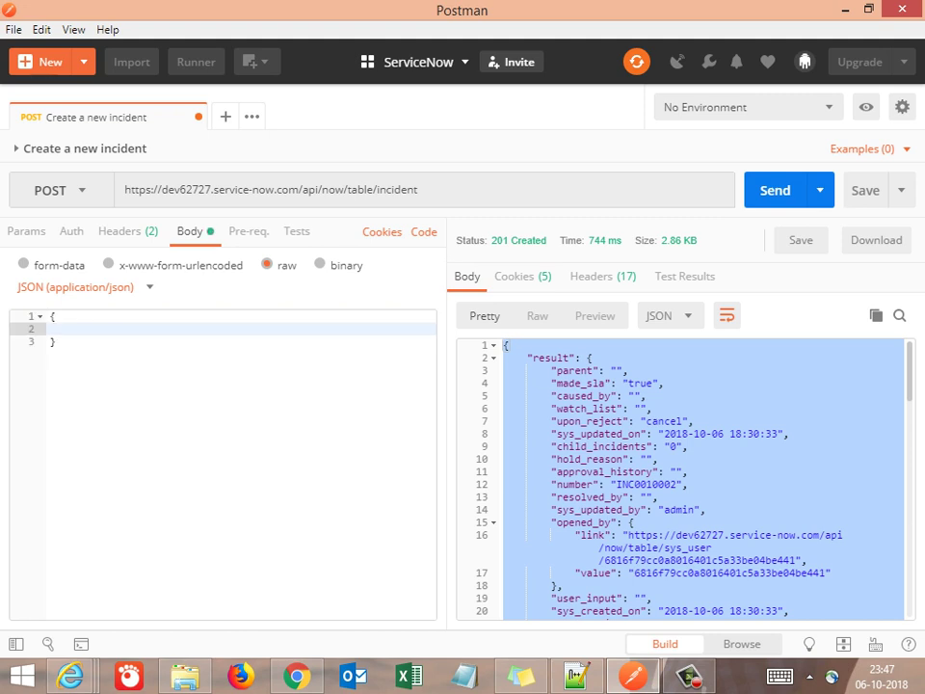
key("ctrl+v")
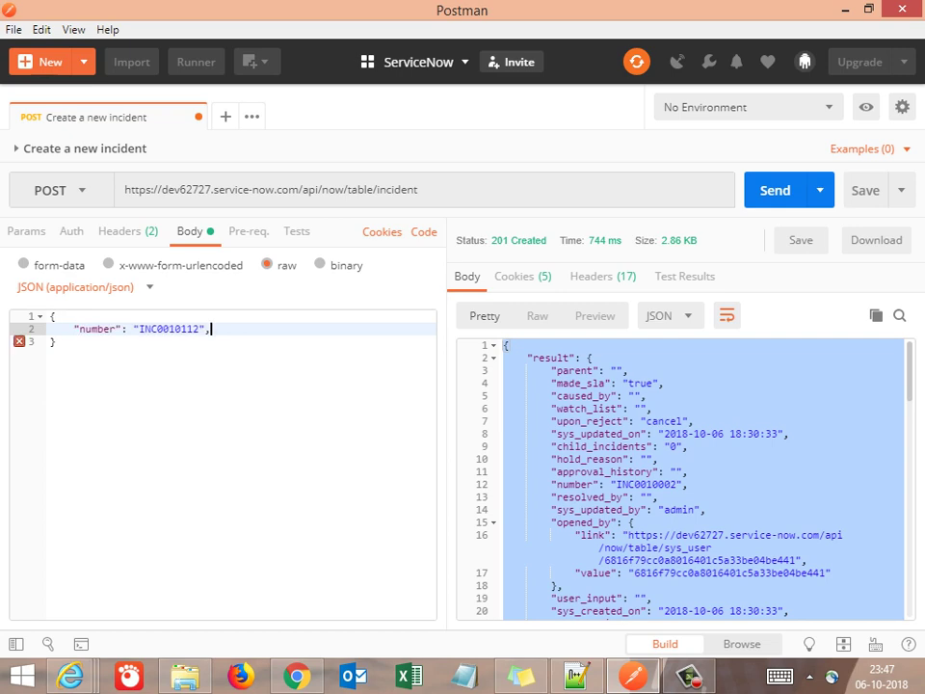
key("Return")
Switch back to Notepad++ and examine the JSON fields below the "number" entry through to the end of the response
key("alt+Tab")
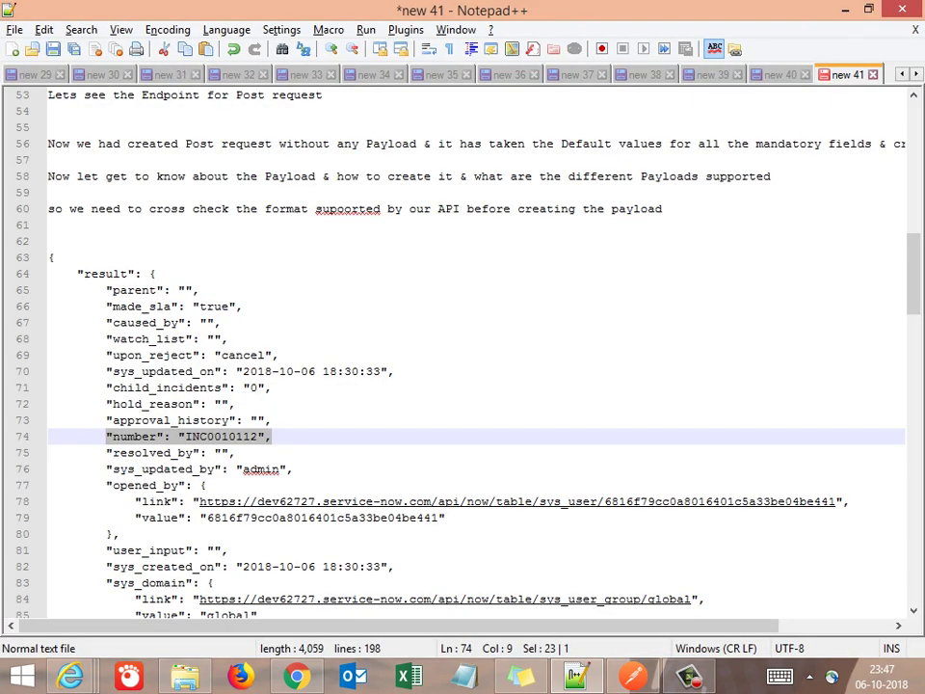
key("Down")
key("Down")
key("Down")
key("Down")
key("Down")
key("Down")
key("Down")
key("Down")
key("Down")
key("Down")
key("Down")
key("Down")
key("Down")
key("Down")
key("Down")
key("Down")
key("Down")
key("Down")
key("Down")
key("Down")
key("Down")
key("Down")
key("Down")
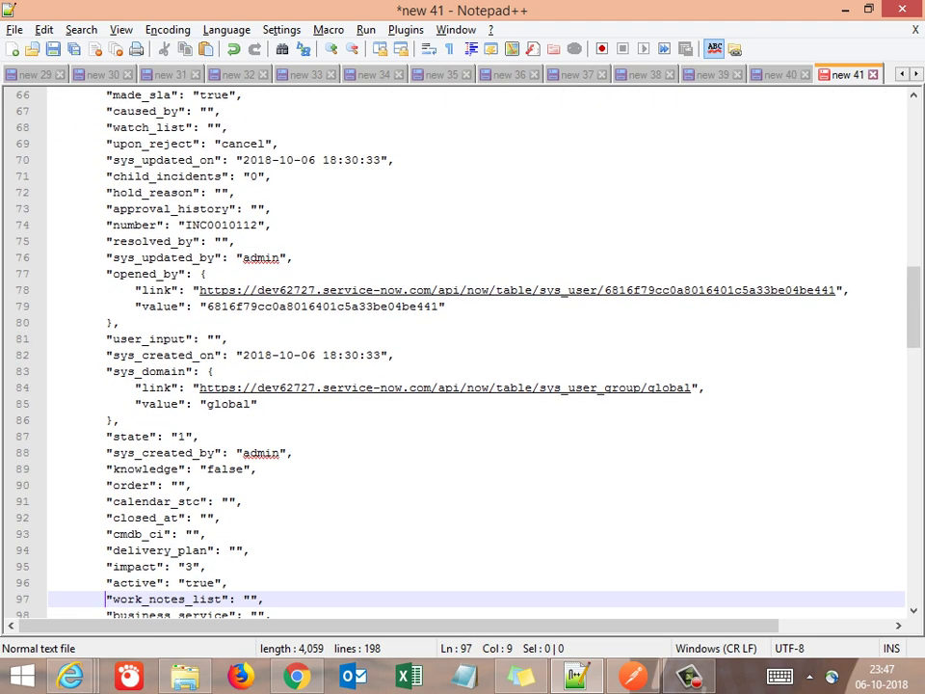
key("Down")
key("Down")
key("Down")
key("Down")
key("Down")
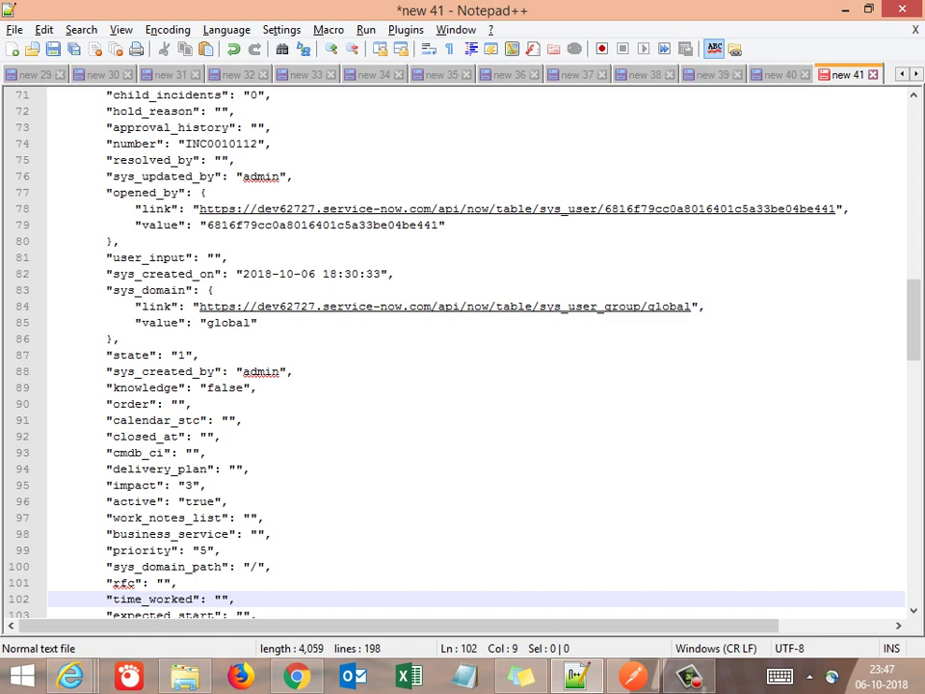
key("Up")
key("Up")
key("Up")
key("Up")
key("Up")
key("Up")
key("Up")
key("Up")
key("Up")
key("Up")
key("Up")
key("Up")
key("Up")
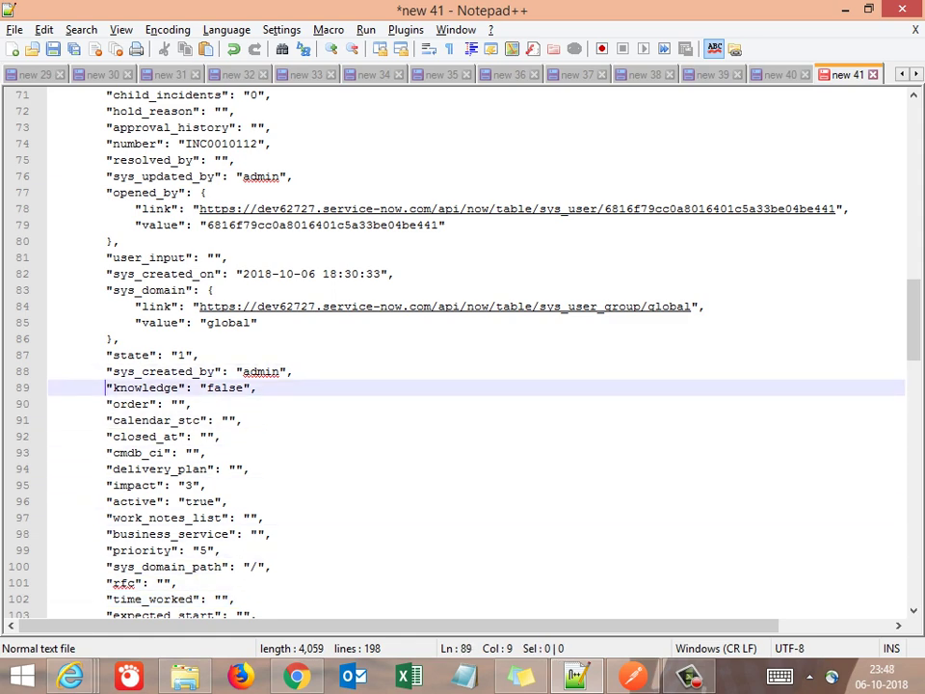
key("Down")
key("Down")
key("Down")
key("Down")
key("Down")
key("Down")
key("Down")
key("Down")
key("Down")
key("Down")
key("Down")
key("Down")
key("Down")
key("Down")
key("Down")
key("Down")
key("Down")
key("Down")
key("Down")
key("Down")
key("Down")
key("Down")
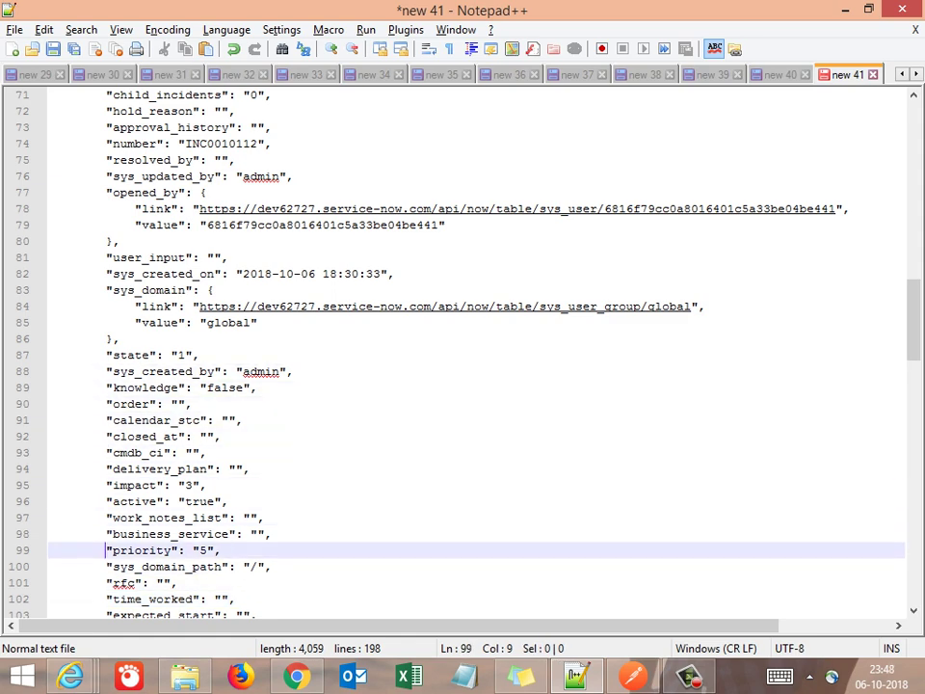
key("Down")
key("Down")
key("Down")
key("Down")
key("Down")
key("Down")
key("Down")
key("Down")
key("Down")
key("Down")
key("Down")
key("Down")
key("Down")
key("Down")
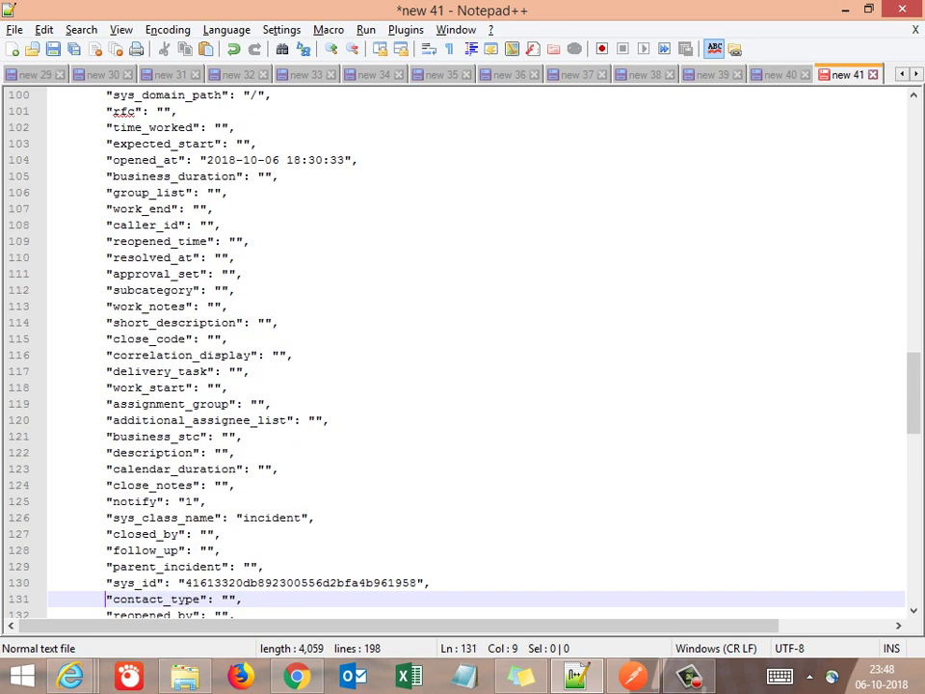
key("Up")
key("Up")
key("Up")
key("Up")
key("Up")
key("Up")
key("Up")
key("Up")
key("Up")
key("Up")
key("Up")
key("Up")
key("Up")
key("Up")
key("Up")
key("Up")
key("Up")
key("Up")
key("Up")
key("Up")
key("Up")
key("Up")
key("Up")
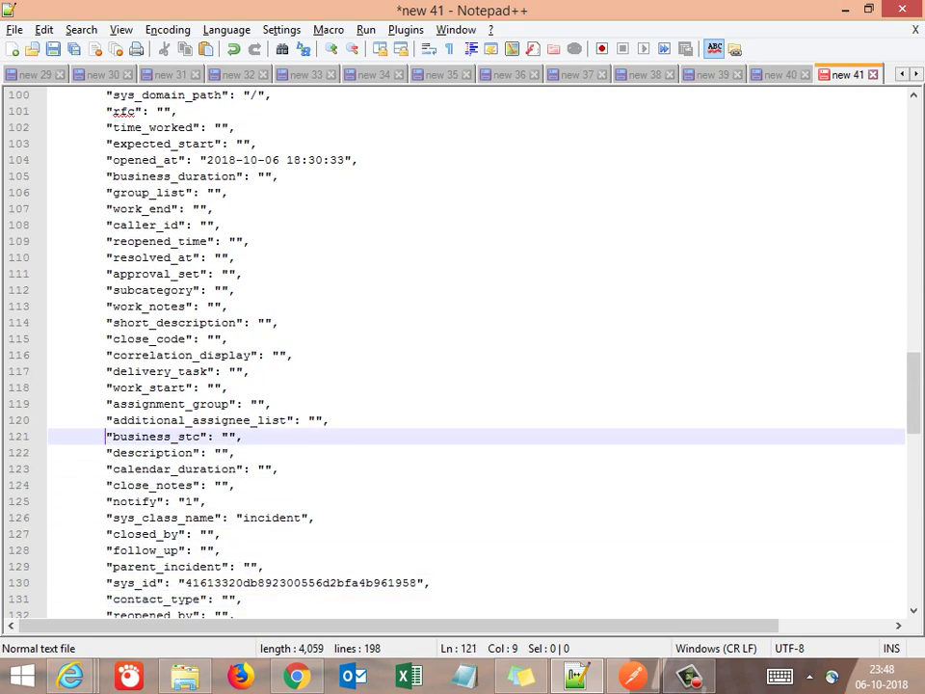
key("Down")
key("Down")
key("Down")
key("Down")
key("Down")
key("Down")
key("Down")
key("Down")
key("Down")
key("Down")
key("Down")
key("Down")
key("Down")
key("Down")
key("Down")
key("Down")
key("Down")
key("Down")
key("Down")
key("Down")
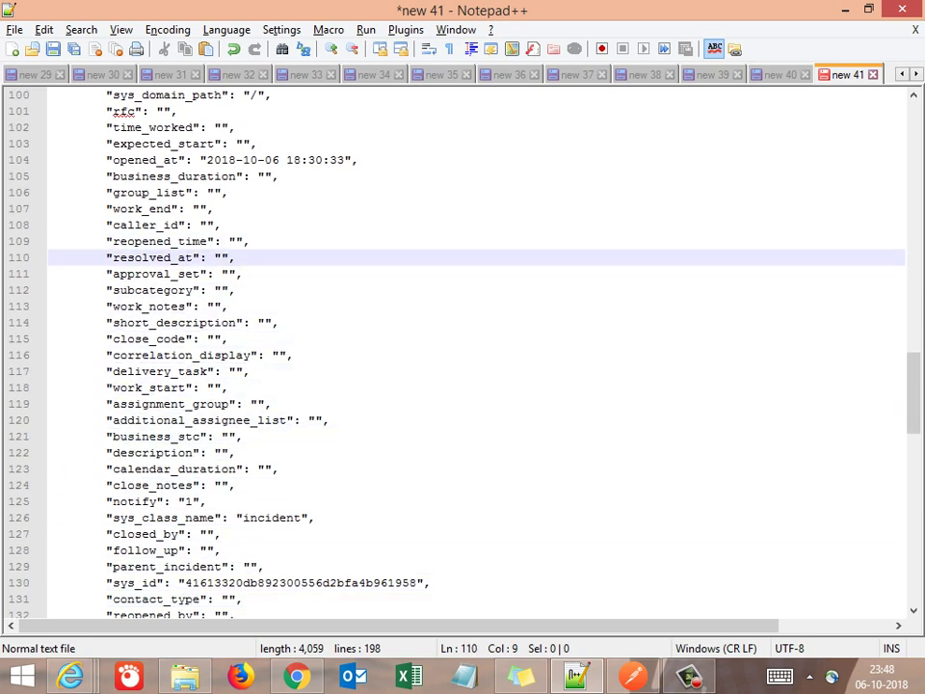
key("Down")
key("Down")
key("Down")
key("Down")
key("Down")
key("Down")
key("Down")
key("Down")
key("Down")
key("Down")
key("Down")
key("Down")
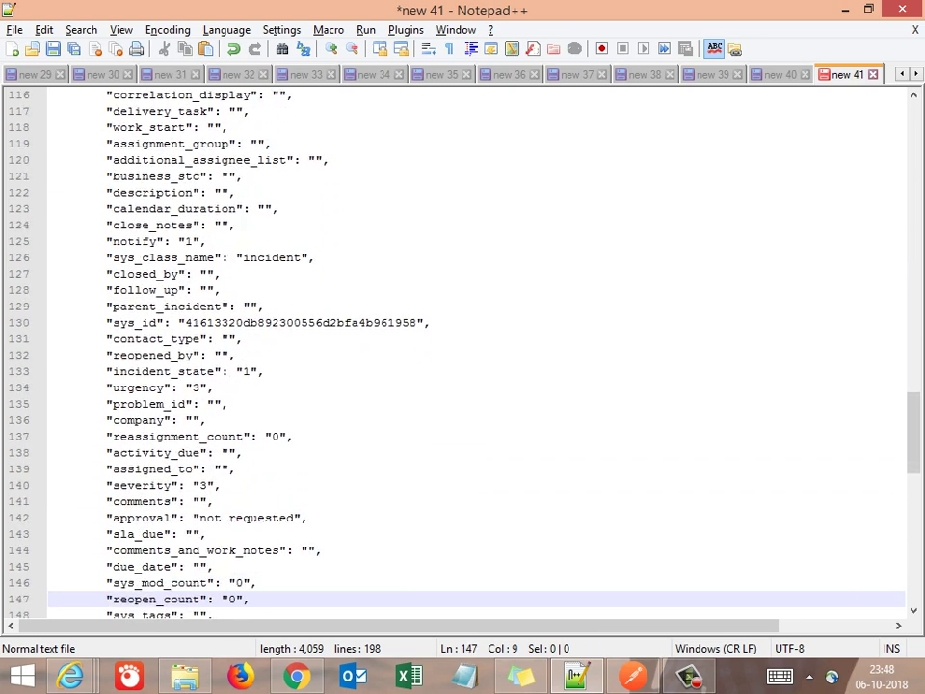
key("Up")
key("Up")
key("Up")
key("Up")
key("Up")
key("Up")
key("Up")
key("Up")
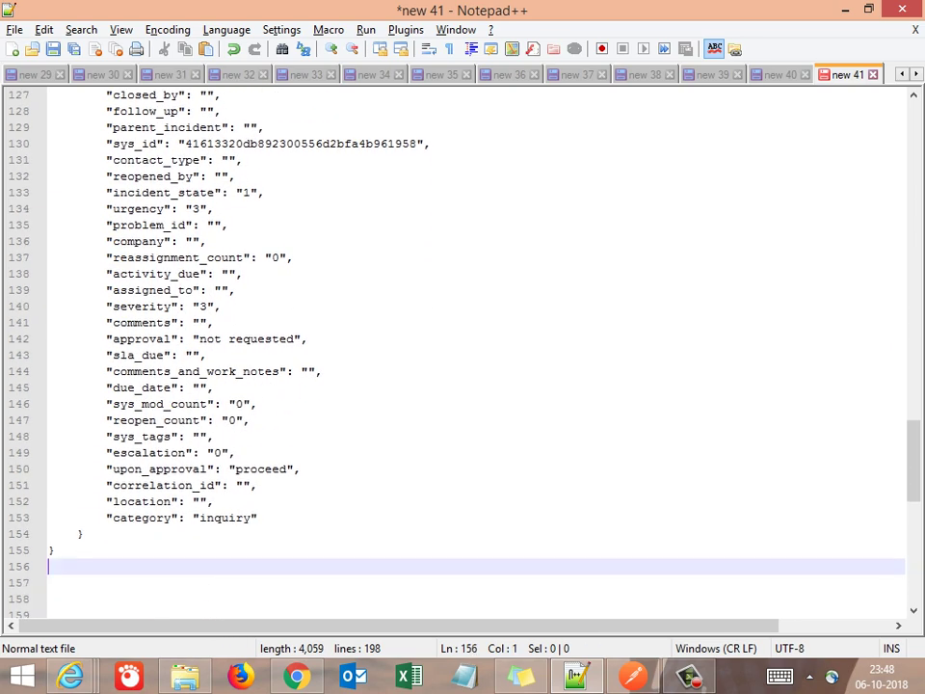
Copy the "category": "inquiry" line and paste it below the "number" entry in Postman's request body
key("Down")
key("Down")
key("Down")
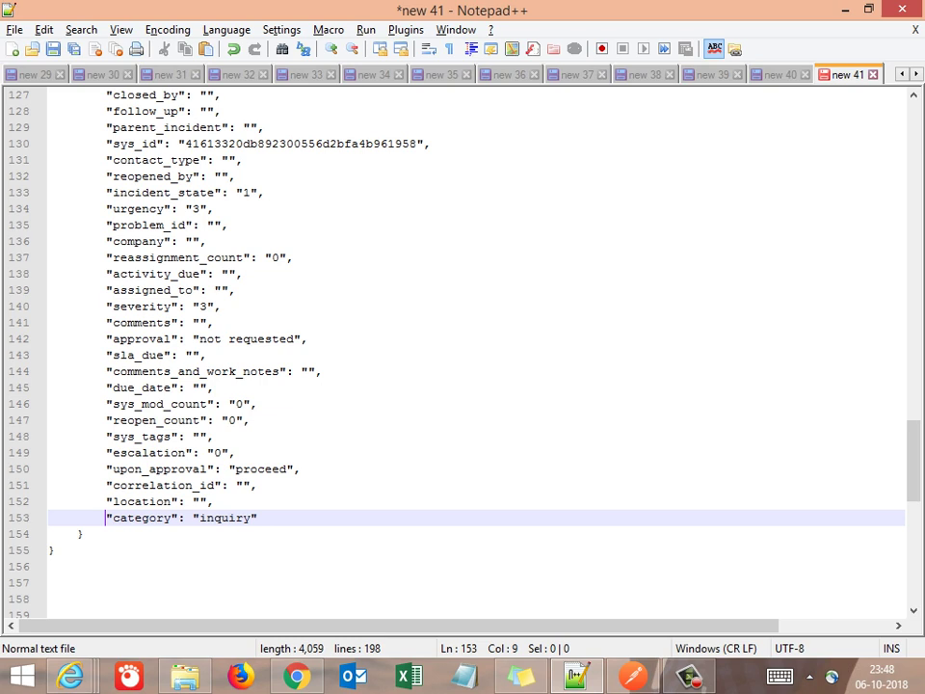
key("shift+End")
key("ctrl+c")
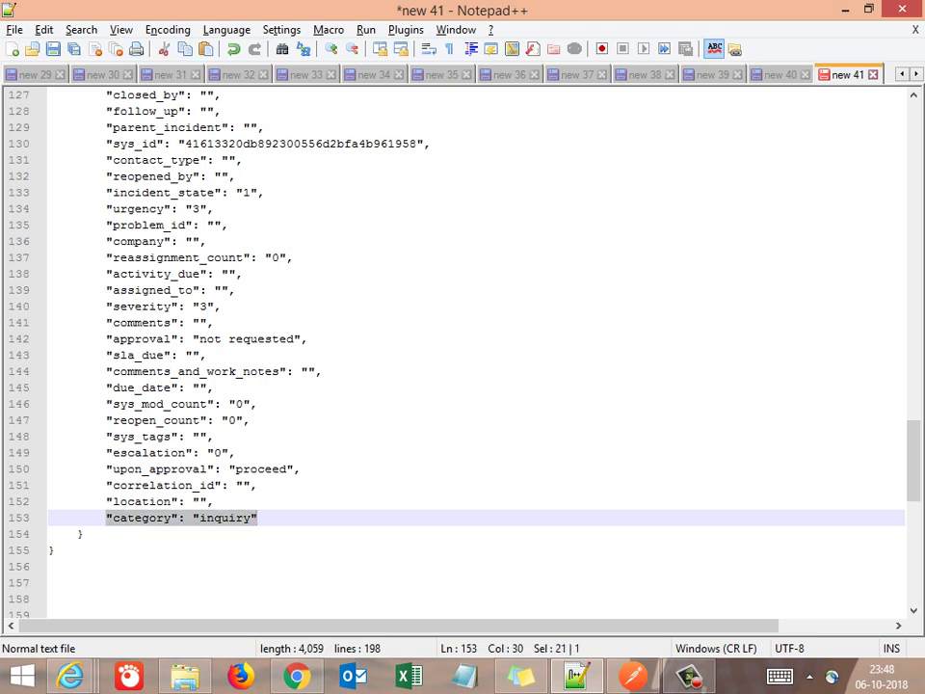
key("alt+Tab")
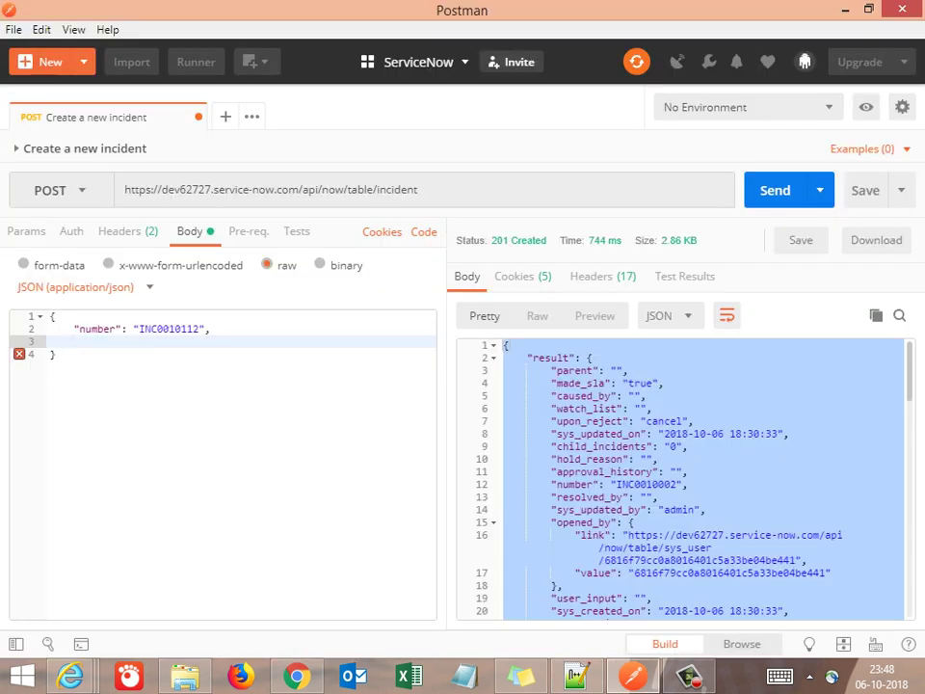
key("ctrl+v")
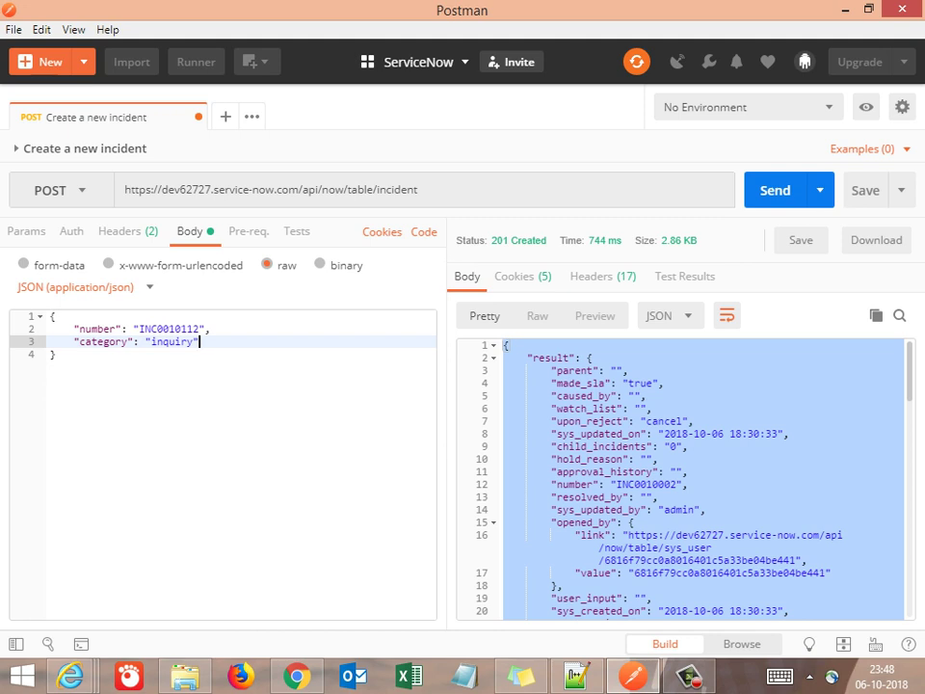
Send the POST request with the number and category payload, and check both fields in the response body
left_click(211, 329)
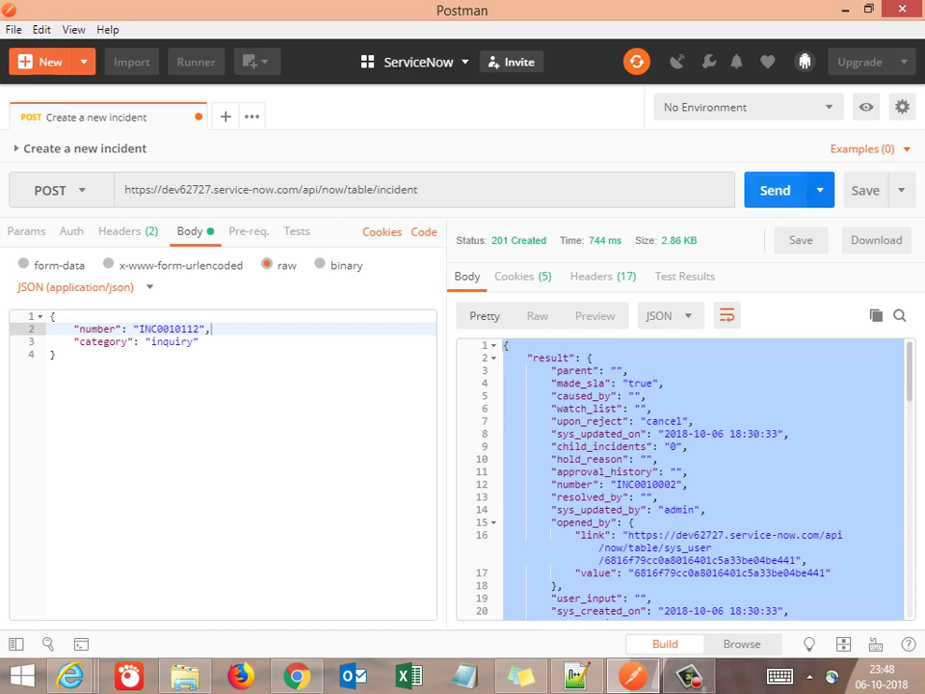
key("ctrl+Return")
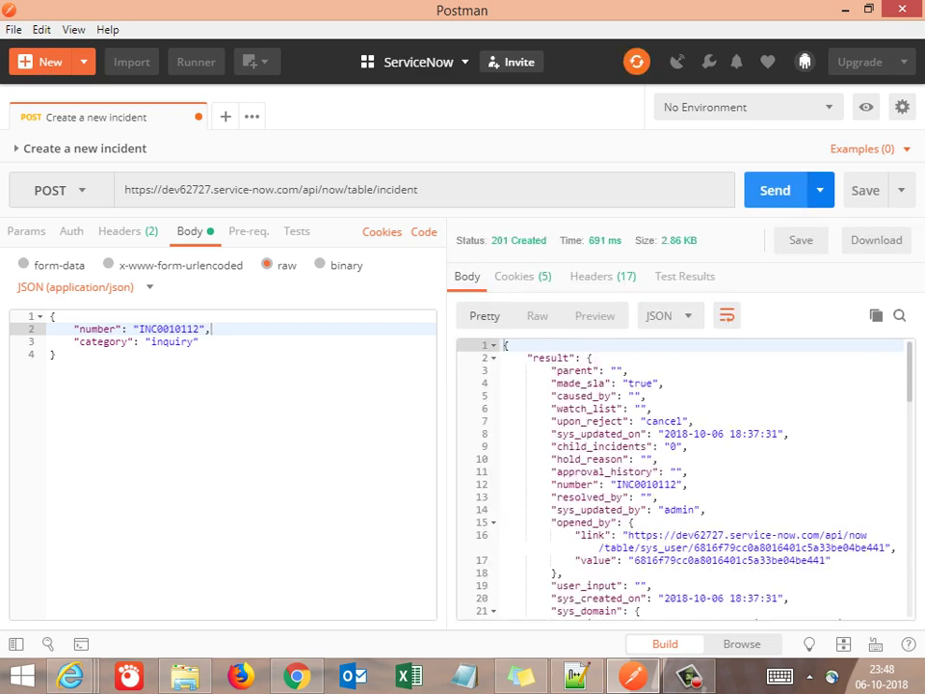
mouse_move(518, 241)
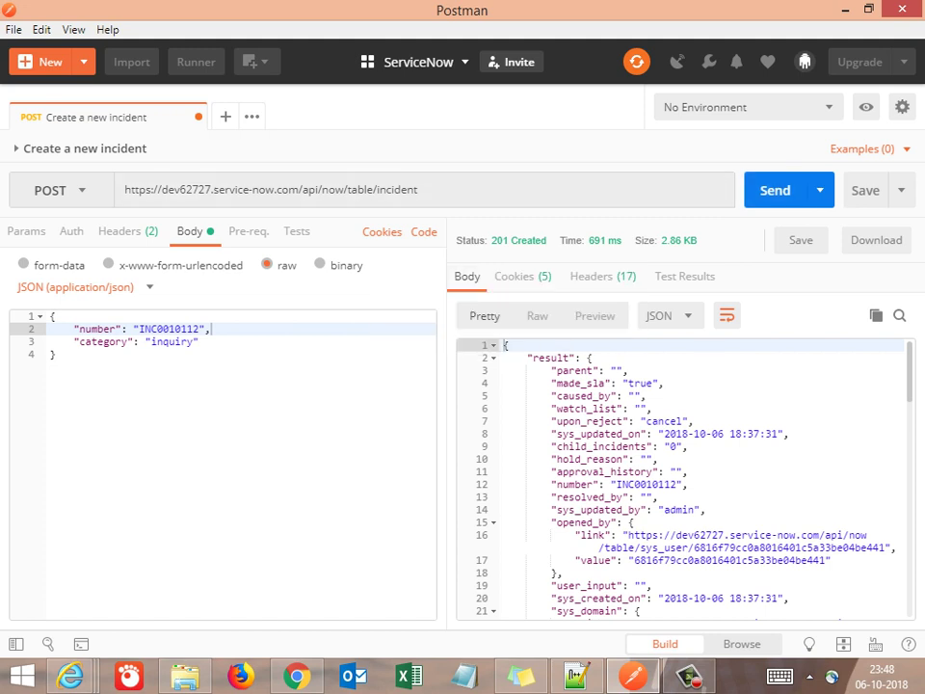
double_click(677, 483)
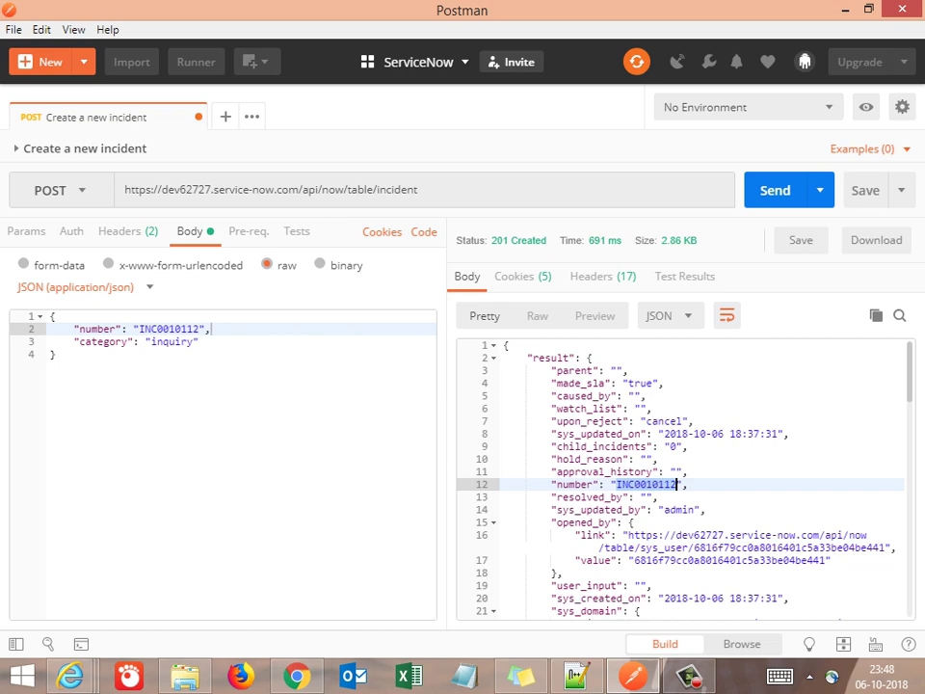
scroll(677, 484, "down", 10)
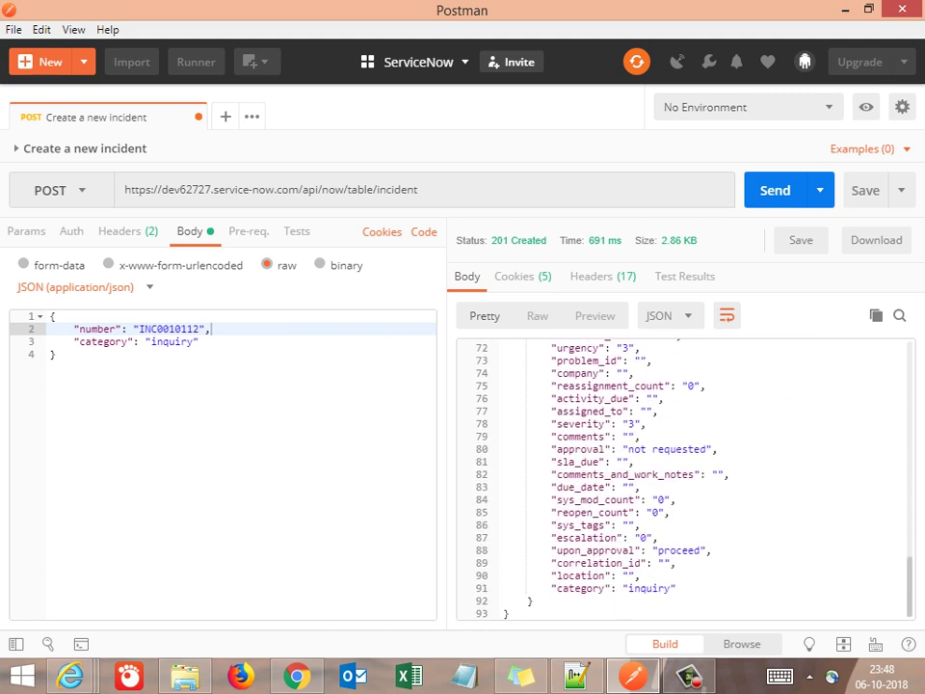
double_click(648, 588)
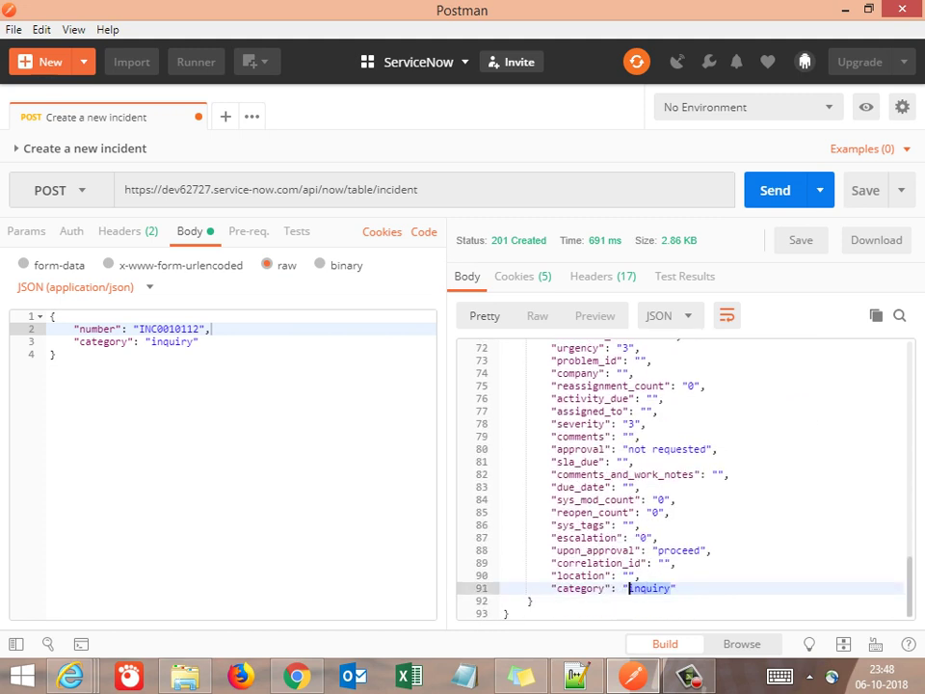
Shorten the "category" value in the request body to "inqu" and send the POST request
double_click(170, 341)
left_click(170, 341)
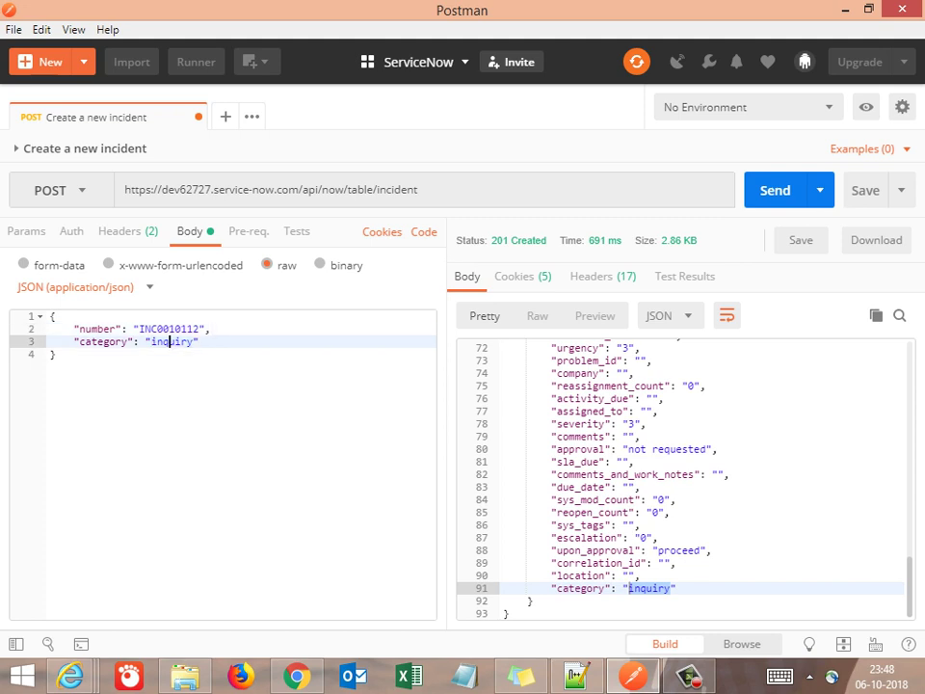
left_click(193, 342)
key("BackSpace")
key("BackSpace")
key("BackSpace")
key("ctrl+Return")
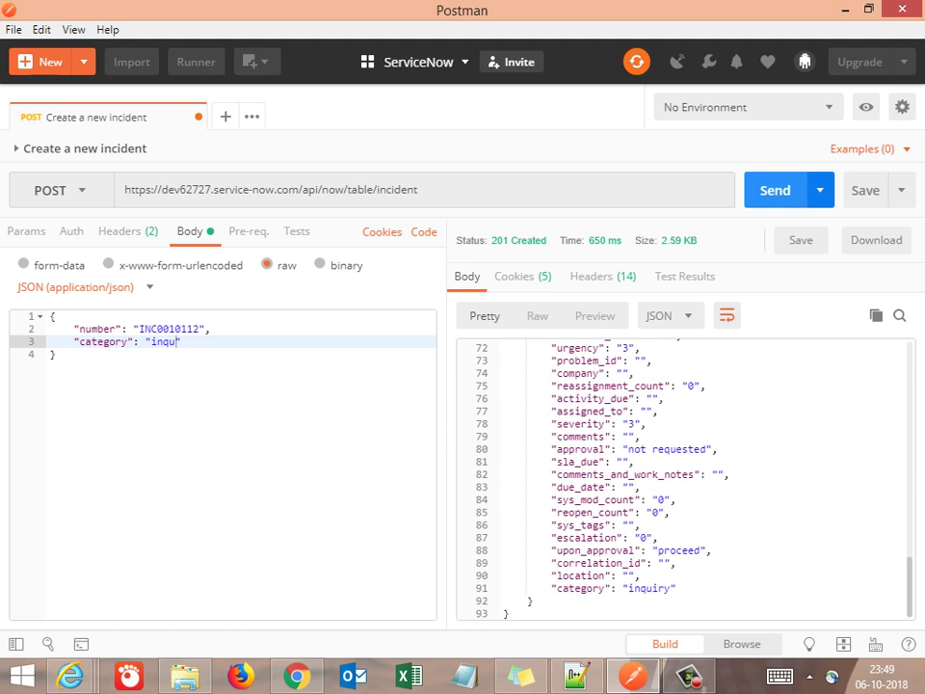
Save the "Create a new incident" request and send it again
left_click(866, 190)
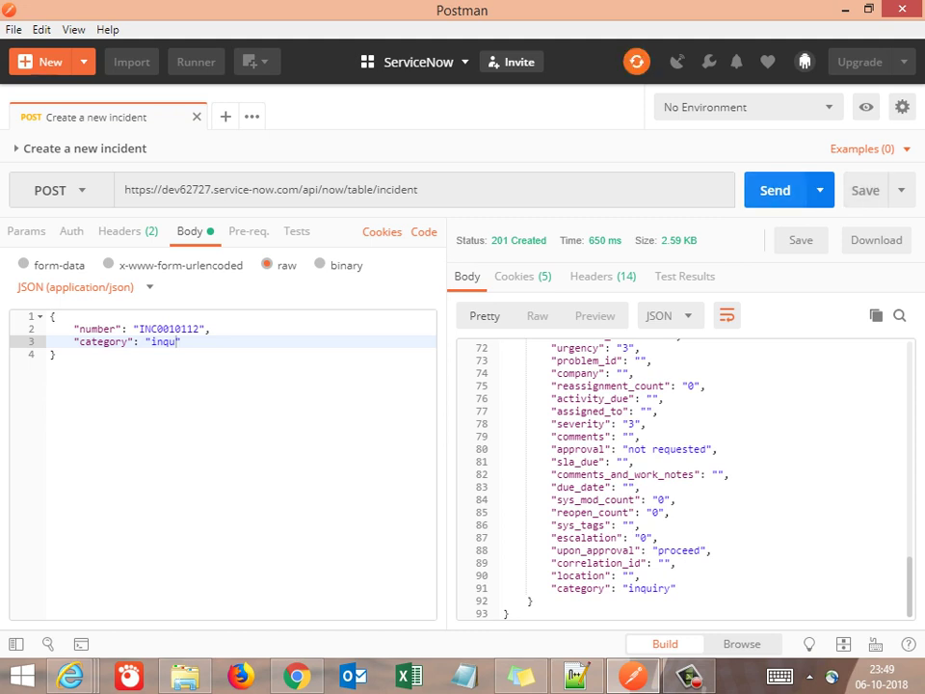
key("ctrl+Return")
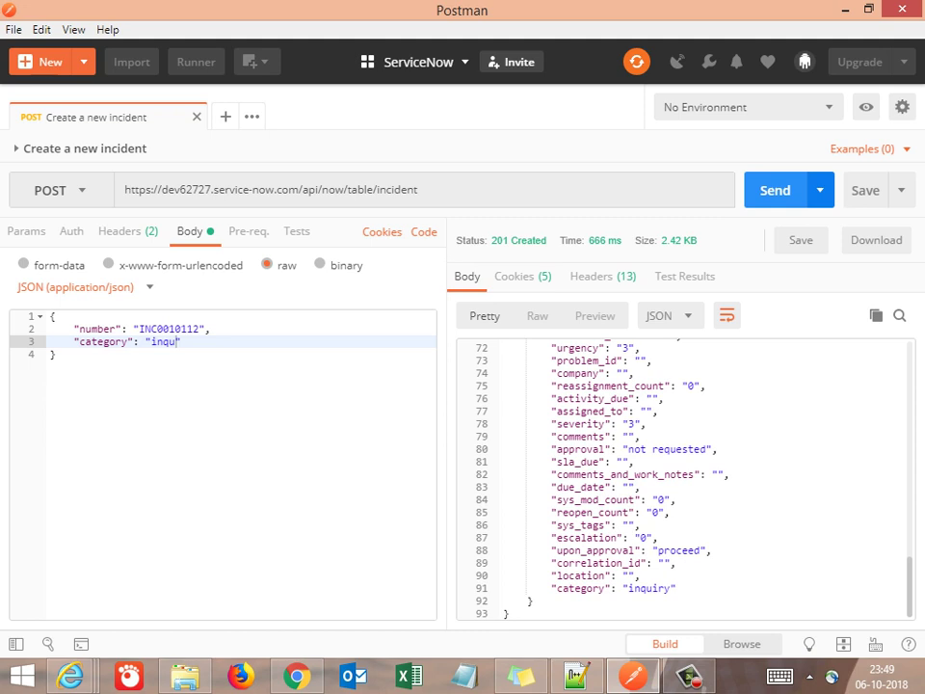
left_click(56, 354)
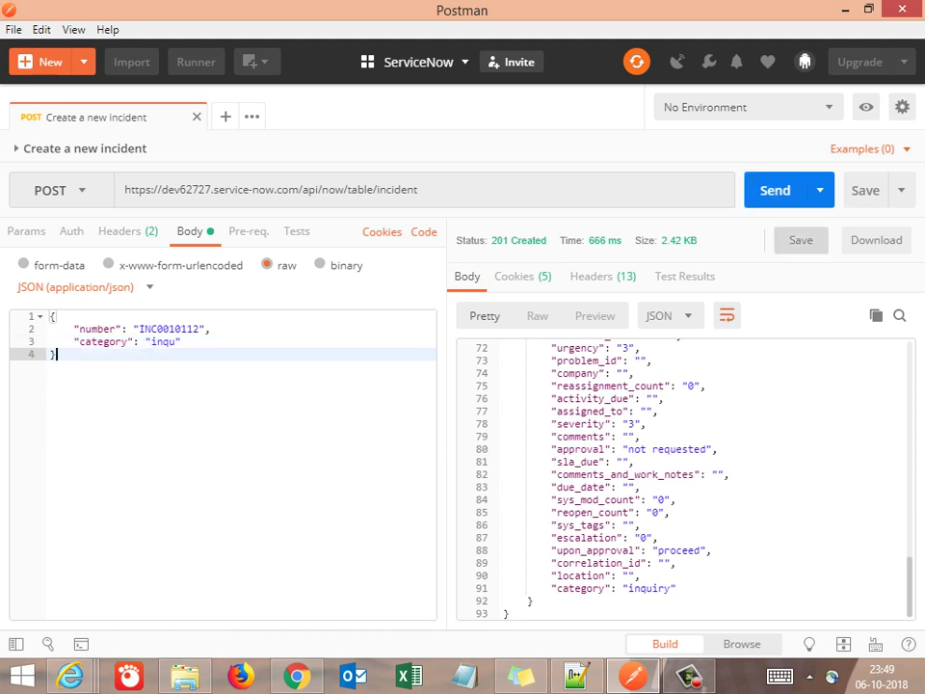
left_click(801, 240)
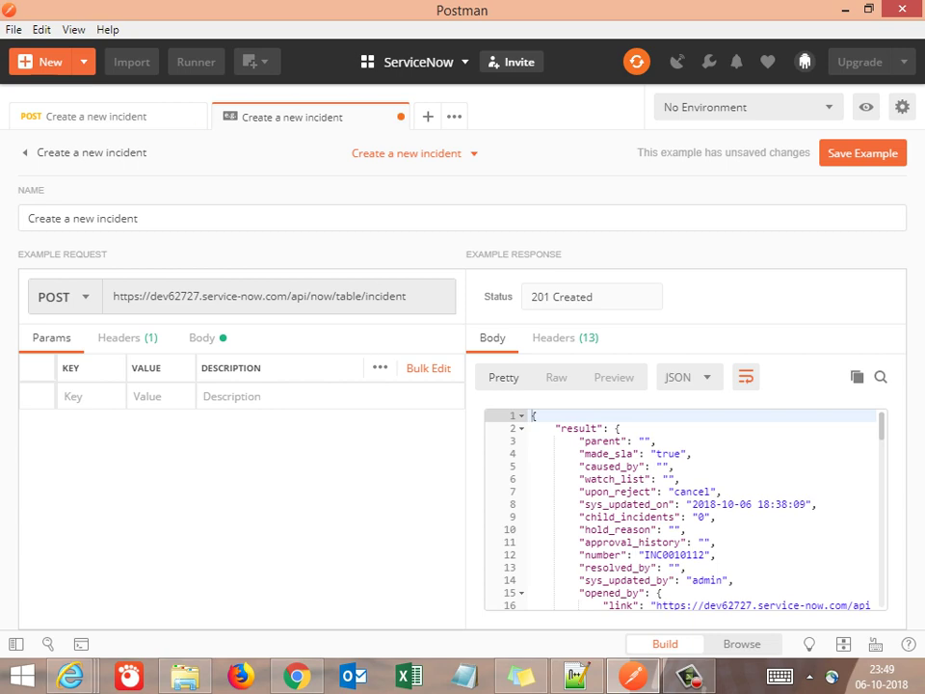
left_click(399, 117)
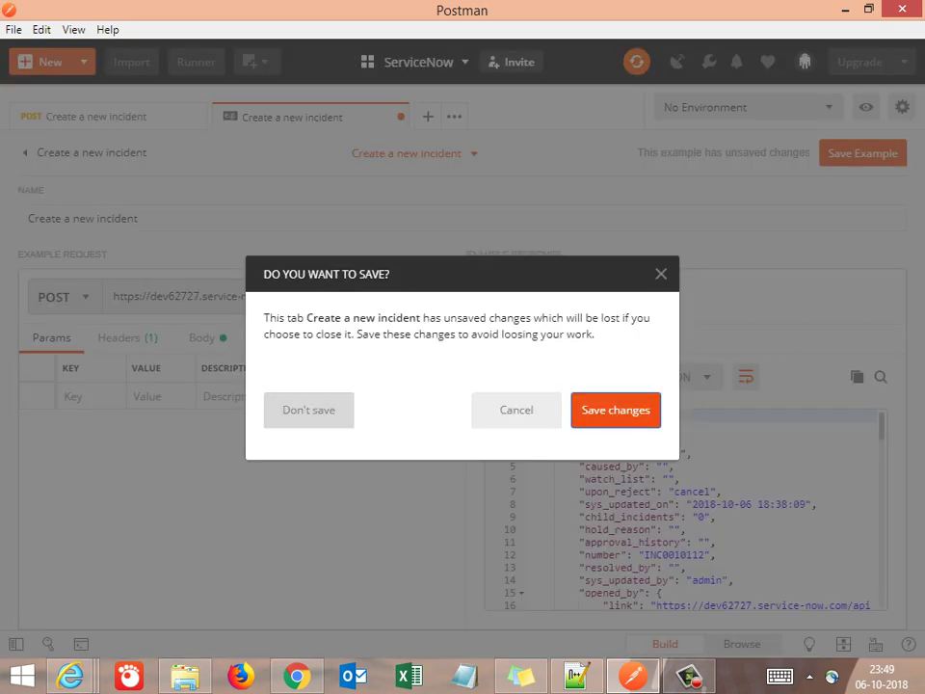
left_click(309, 410)
Set the "category" value in the request body to "Test", then save and send the request
left_click(164, 342)
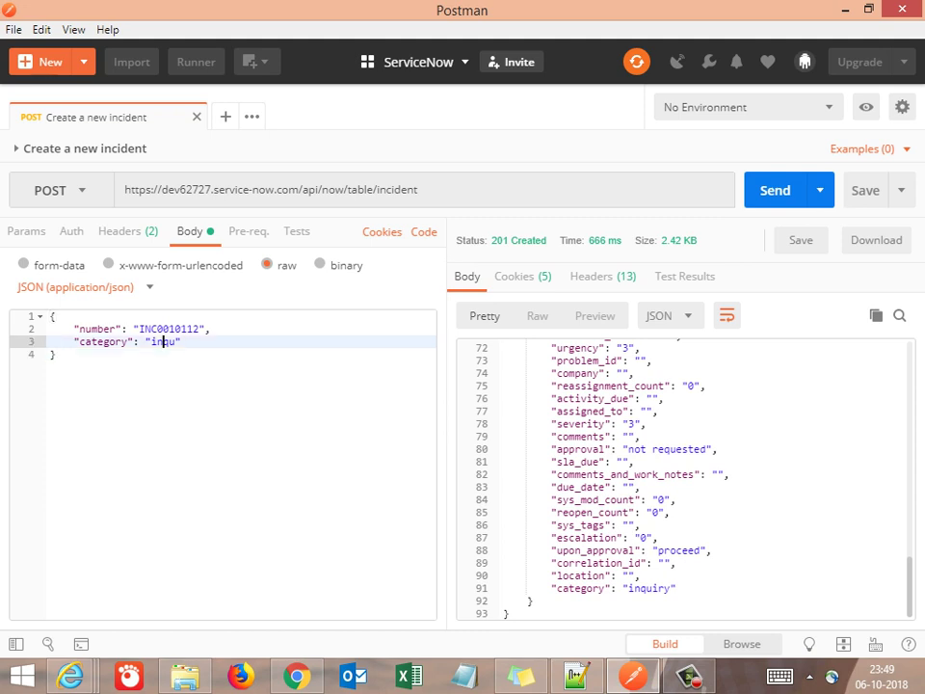
double_click(159, 342)
type("Test")
left_click(56, 355)
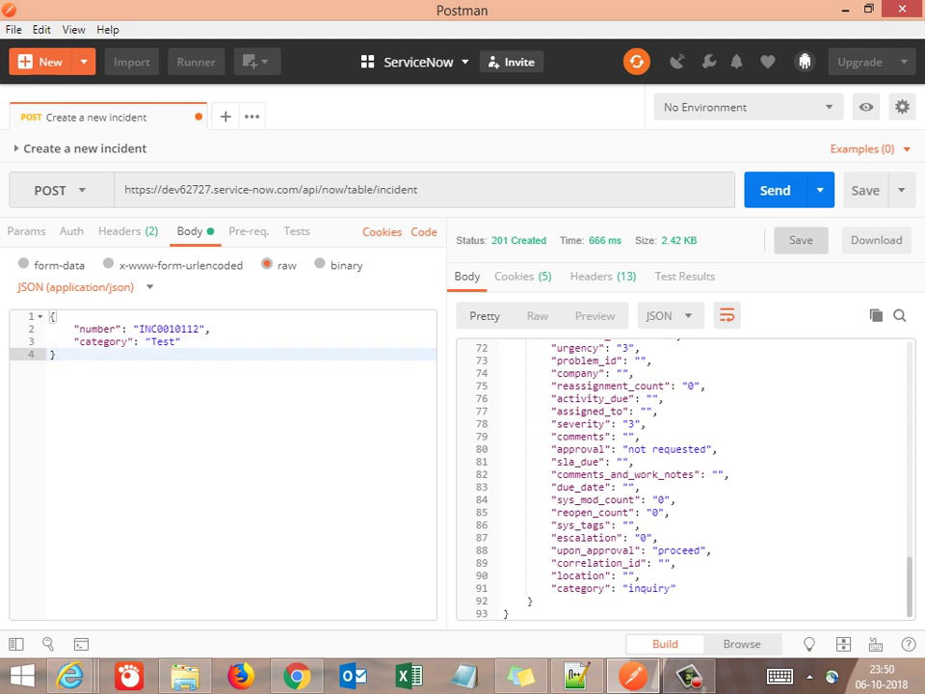
left_click(866, 190)
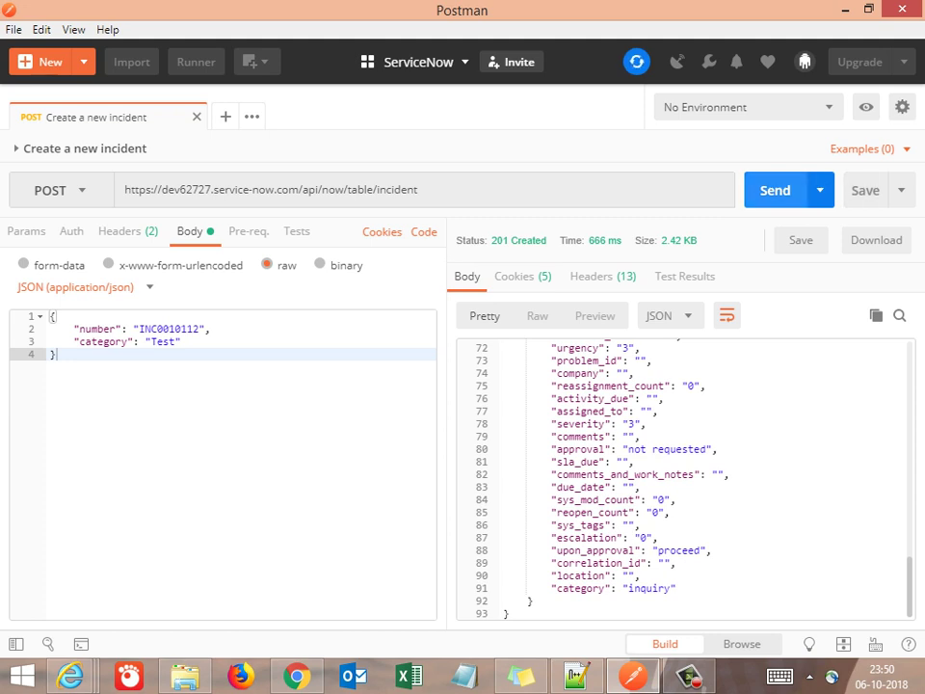
left_click(775, 190)
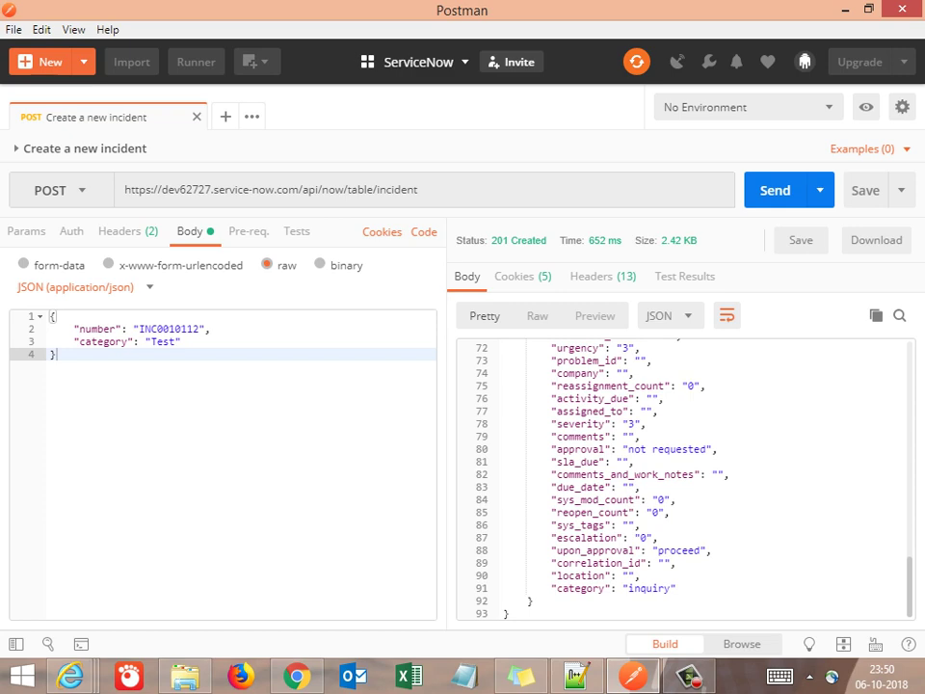
Examine the response body in the Raw, Preview and Pretty views, reading from the first field through "category" and back
left_click(538, 316)
left_click(595, 316)
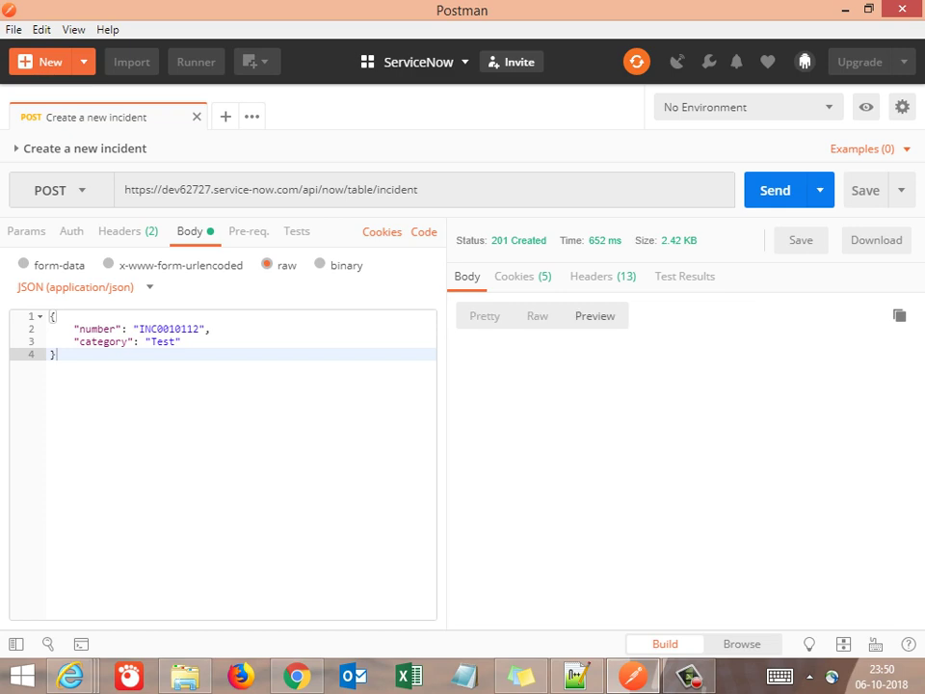
left_click(485, 316)
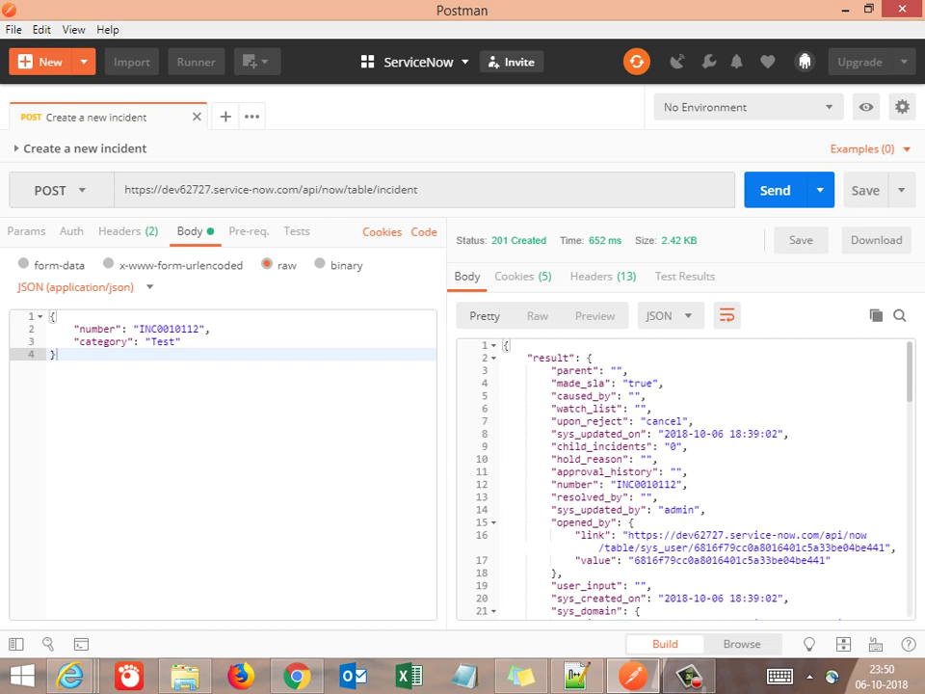
scroll(684, 477, "down", 10)
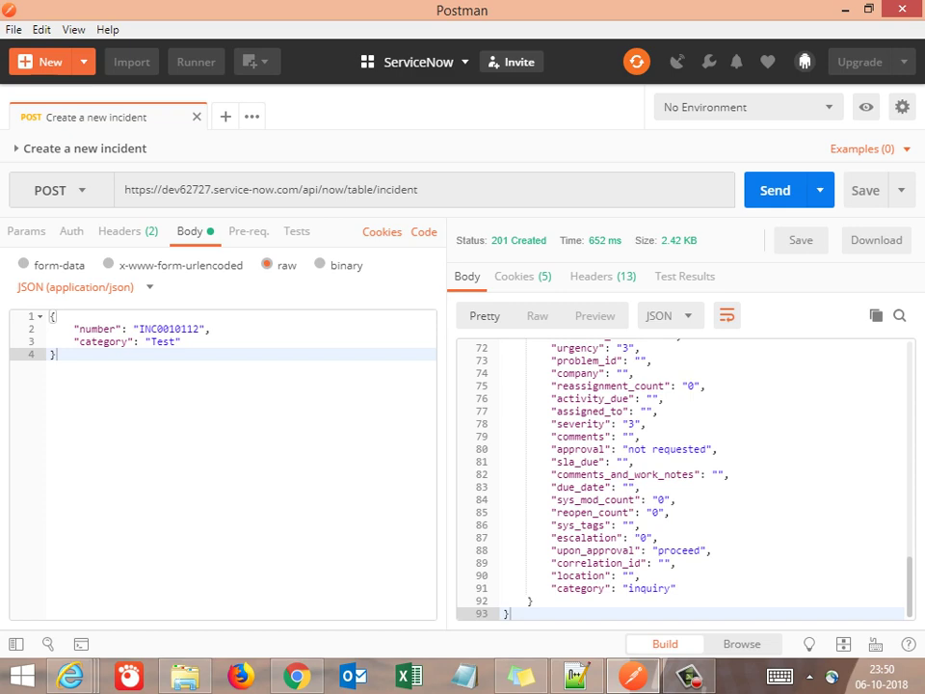
scroll(685, 478, "up", 11)
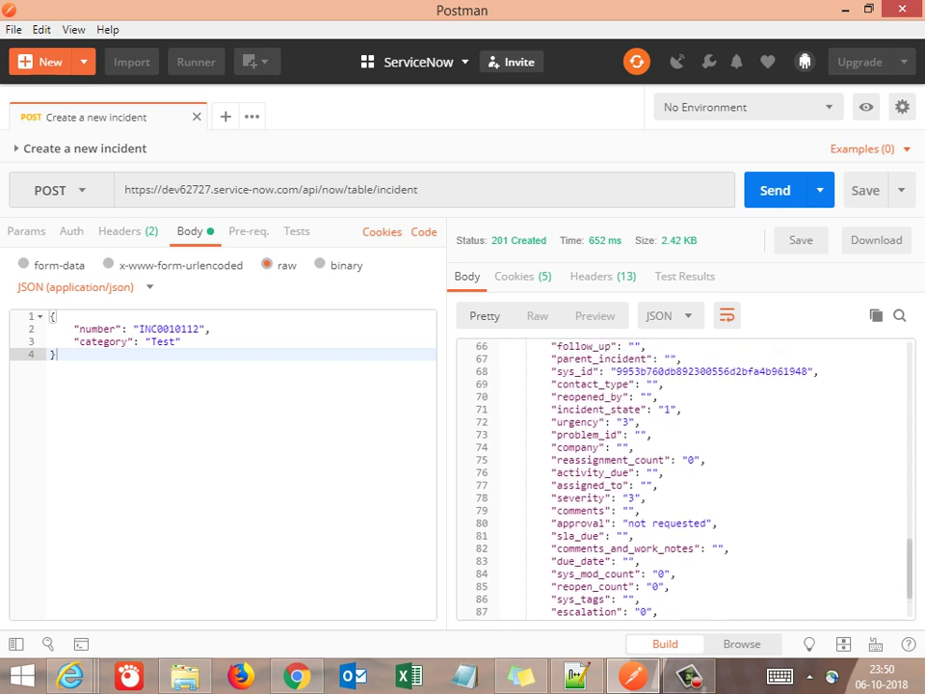
scroll(684, 477, "up", 1)
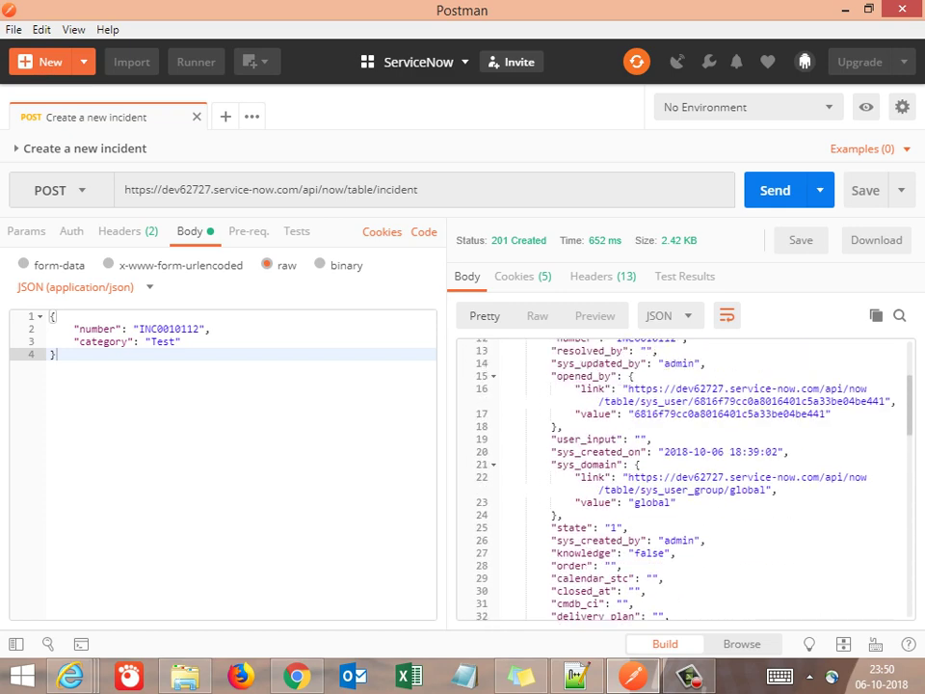
scroll(685, 477, "up", 3)
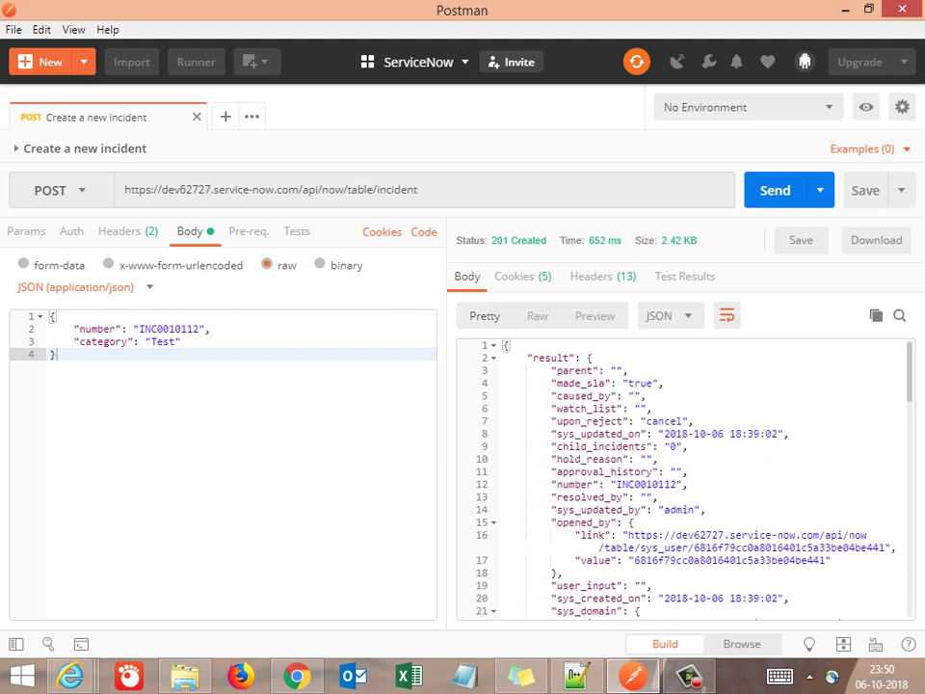
Copy the "number" value from the response and switch to ServiceNow in Chrome
left_click_drag(676, 485, 617, 484)
key("ctrl+c")
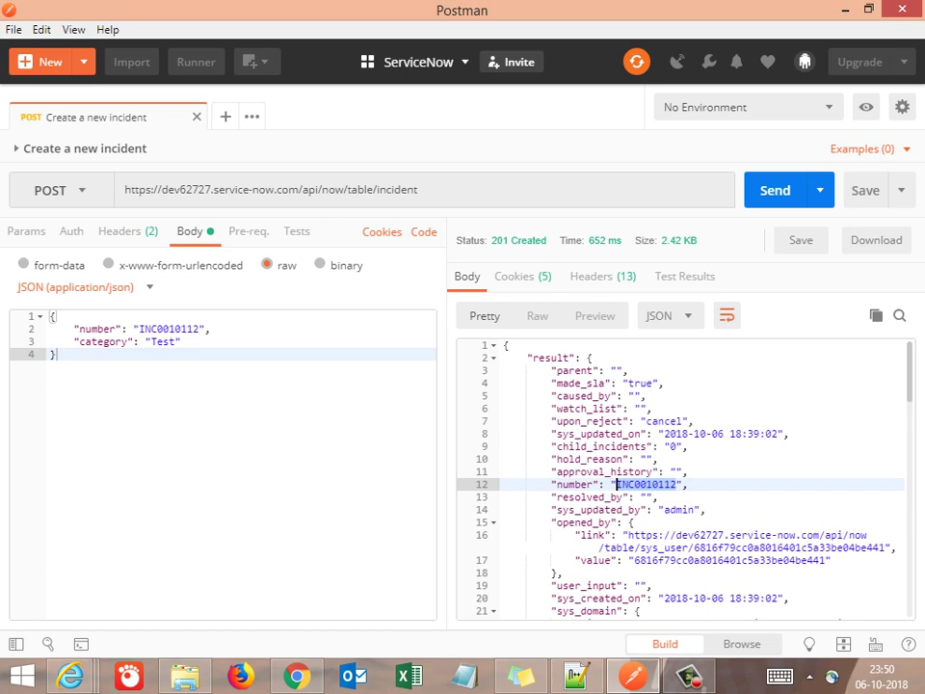
key("alt+Tab")
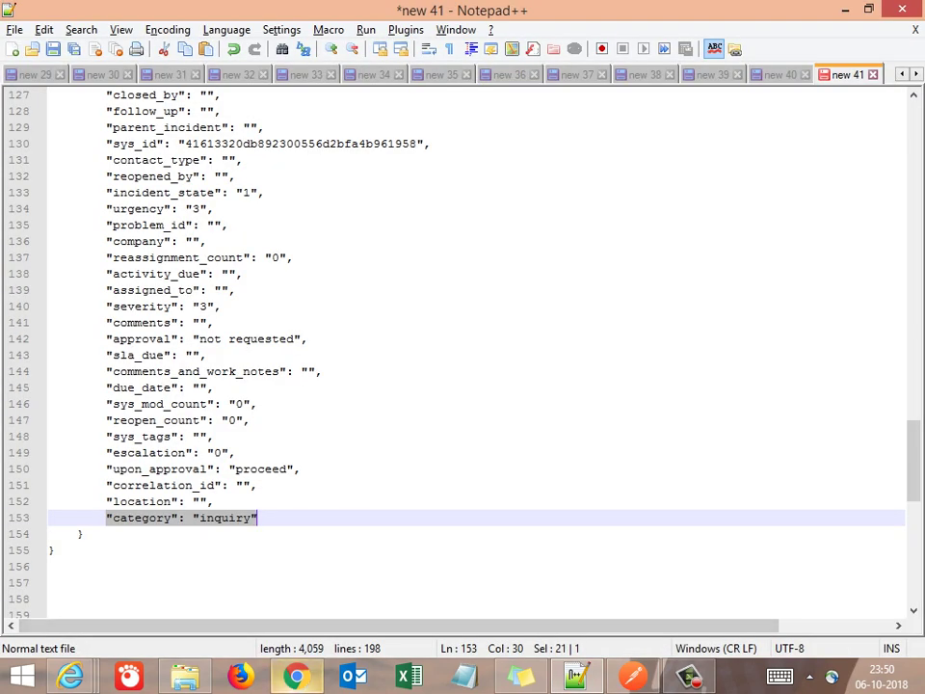
key("alt+Tab")
Open the Incidents list by filtering the navigator for "incident", and search it by number for INC0010112
left_click_drag(84, 134, 34, 134)
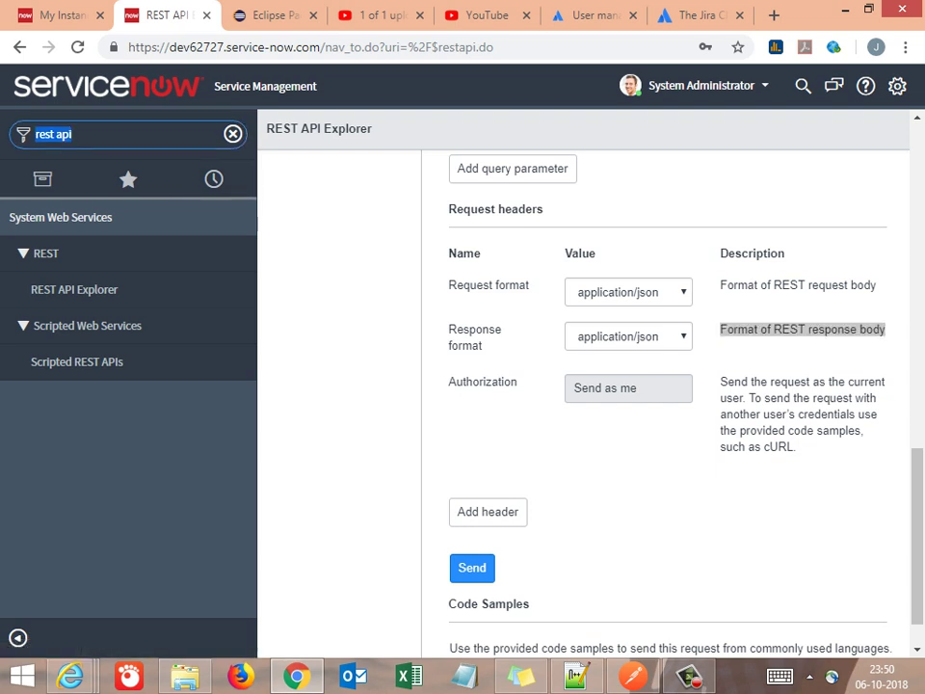
type("ic")
key("BackSpace")
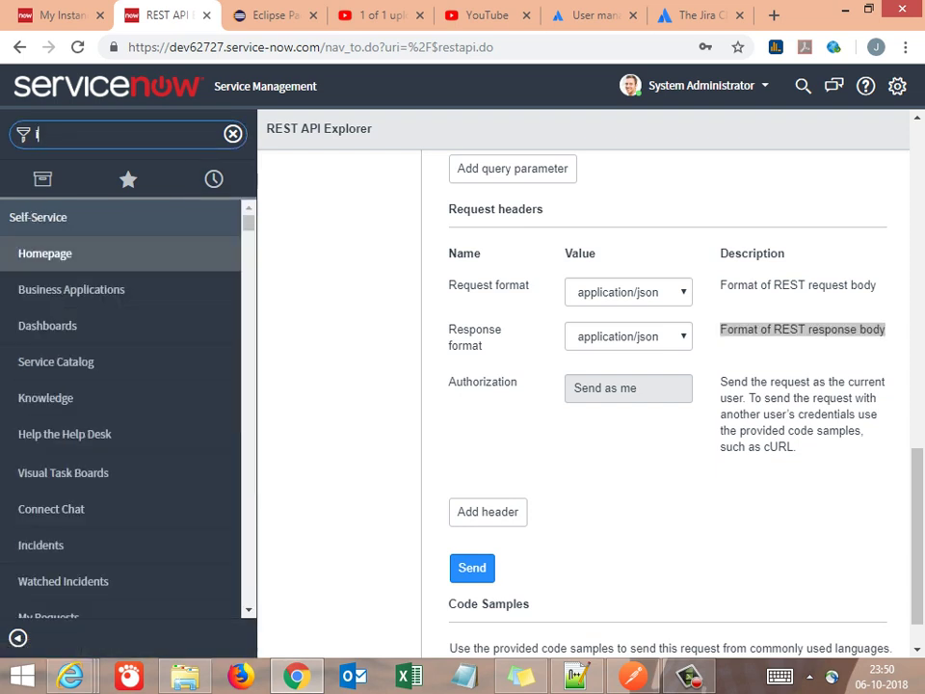
type("ncident")
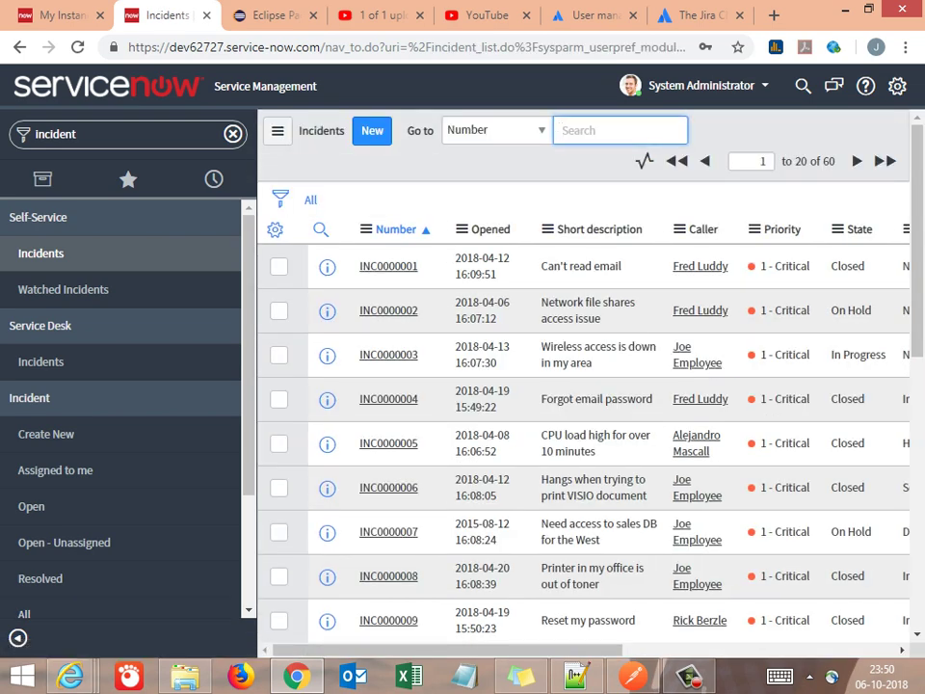
key("ctrl+v")
key("Return")
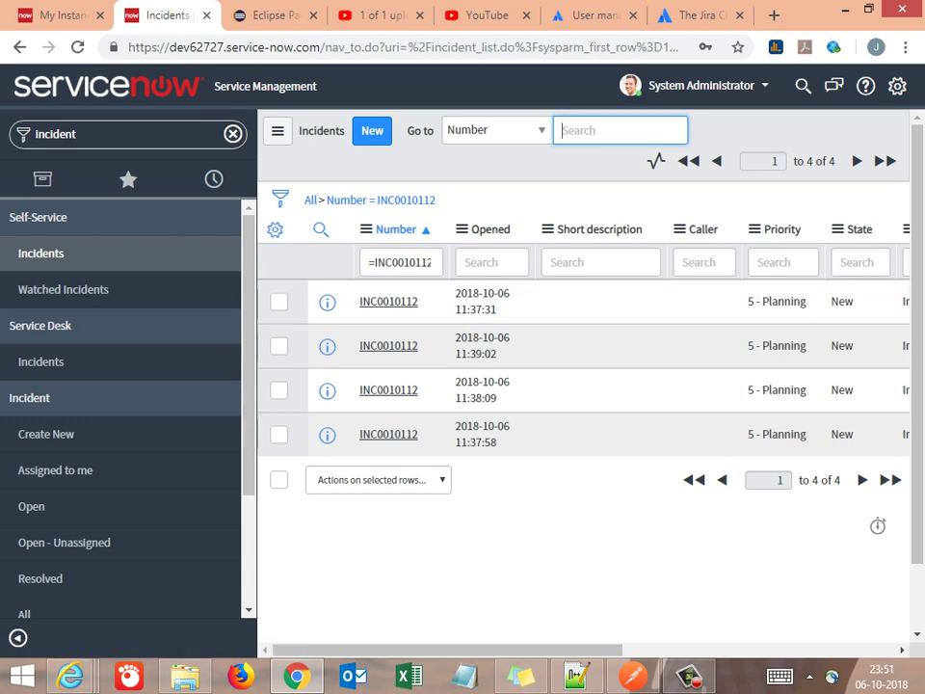
Examine the columns of the matching incidents, including Category, Priority, State, Updated and Updated by
left_click_drag(447, 650, 602, 650)
scroll(583, 367, "left", 5)
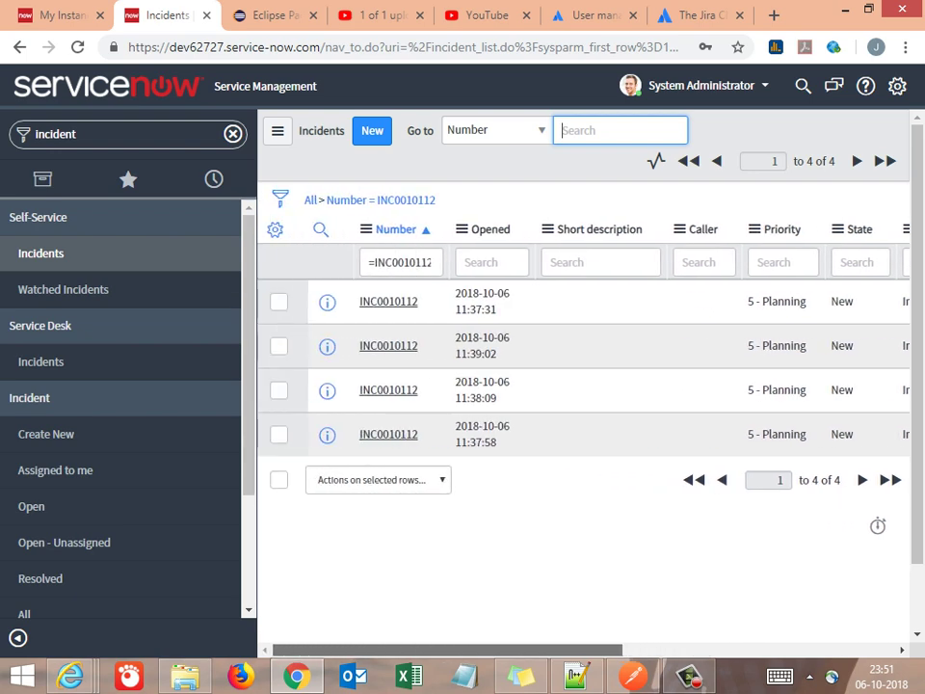
scroll(583, 366, "right", 3)
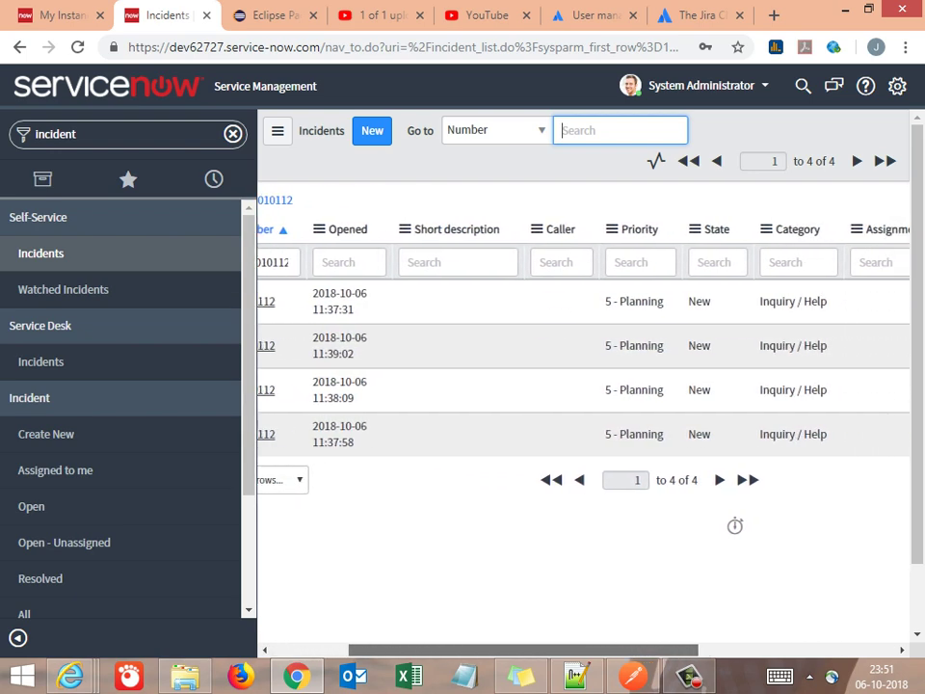
scroll(583, 367, "right", 5)
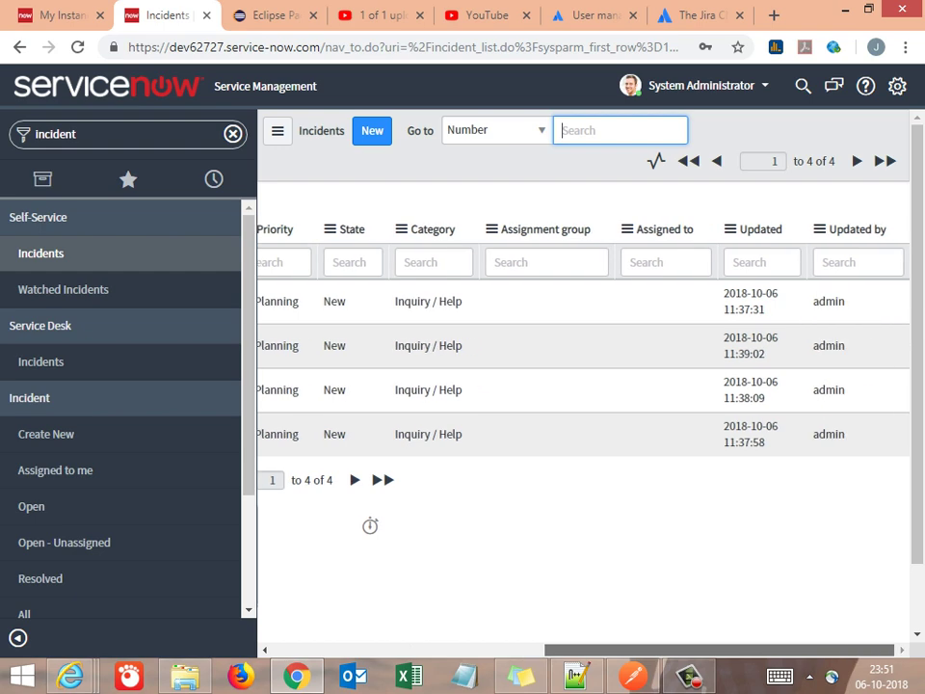
scroll(583, 366, "left", 5)
scroll(584, 366, "left", 3)
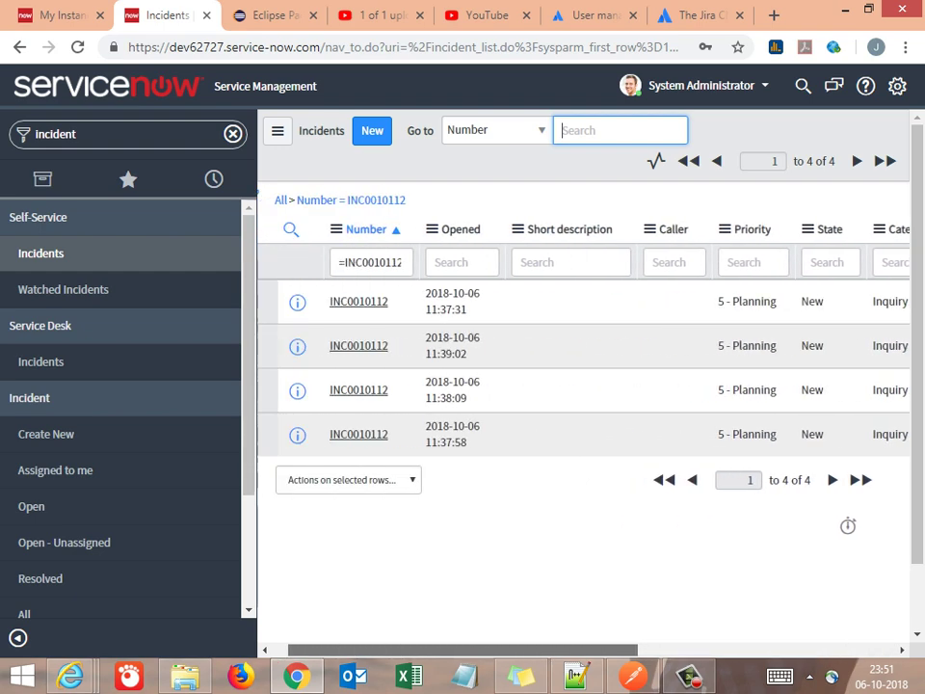
scroll(583, 367, "right", 3)
scroll(583, 366, "left", 1)
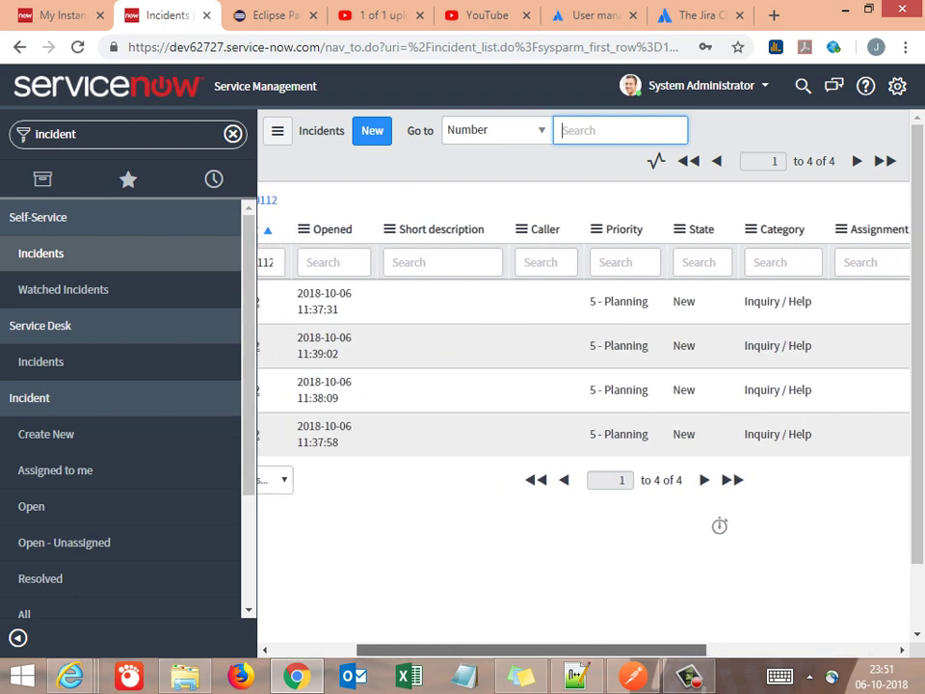
scroll(583, 367, "left", 5)
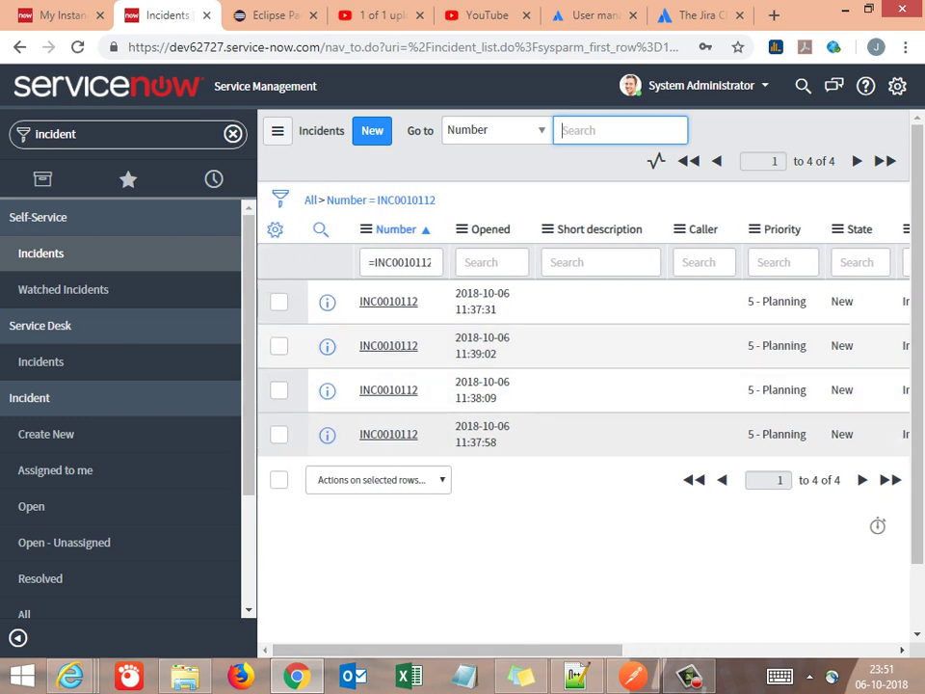
Open the first listed INC0010112 incident and view its available contact types without choosing one
left_click(388, 302)
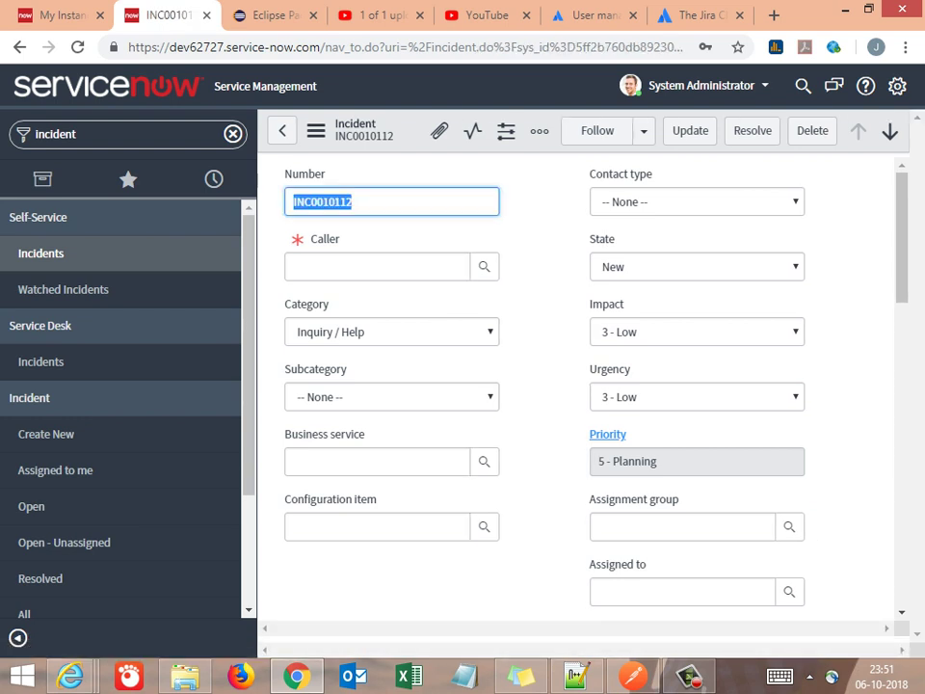
left_click(697, 201)
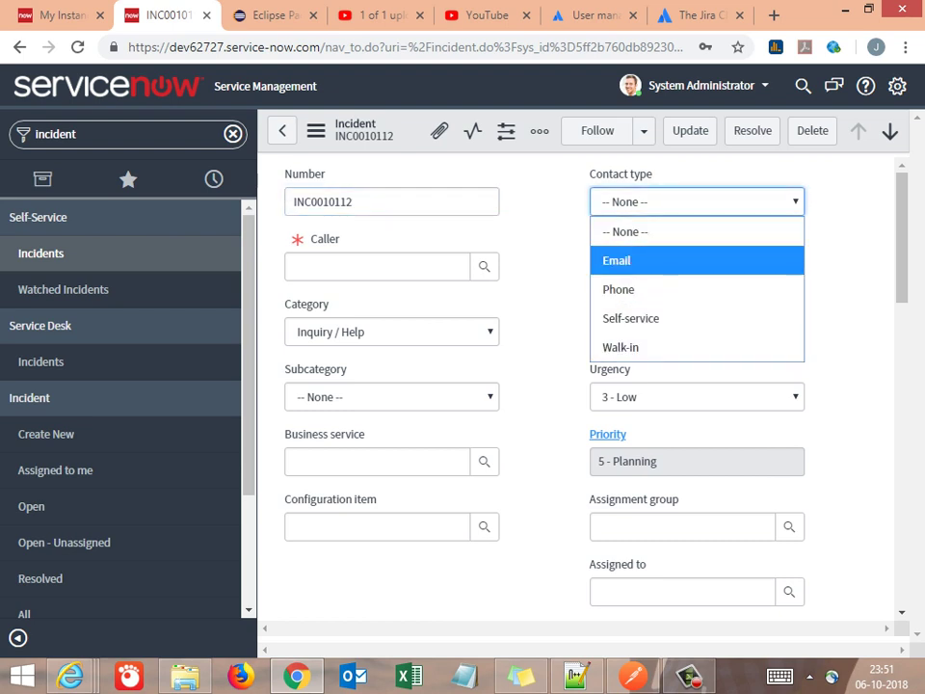
key("Escape")
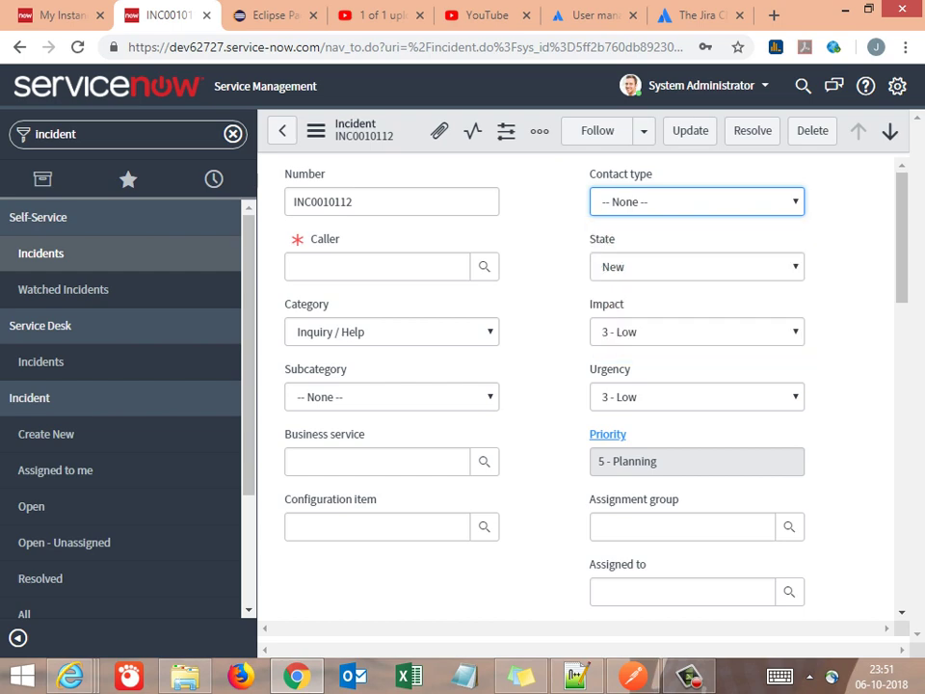
left_click(544, 179)
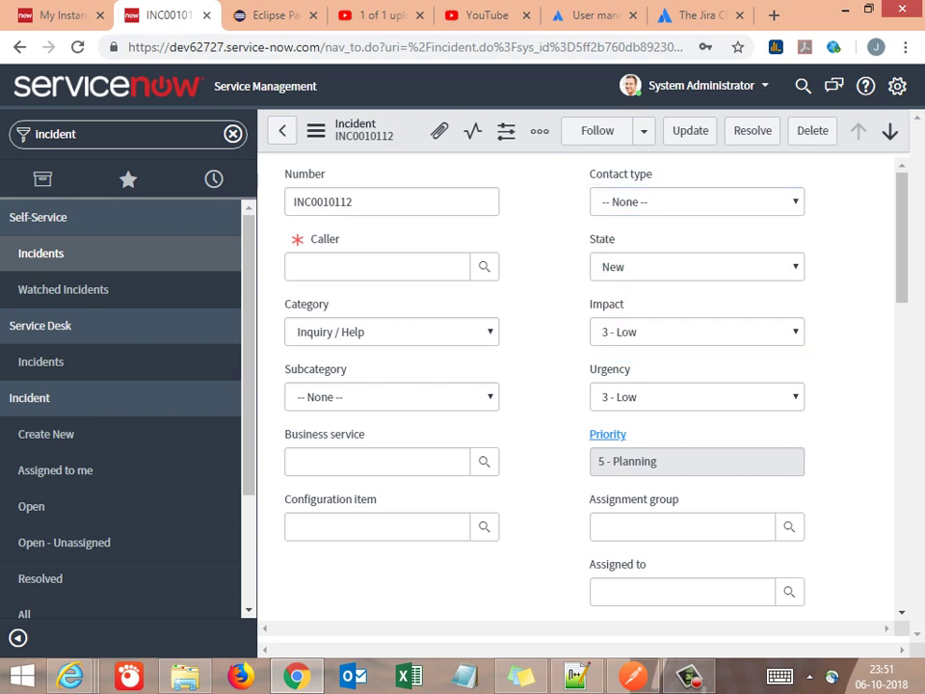
Switch to Postman and search the response body for "con"
left_click(634, 678)
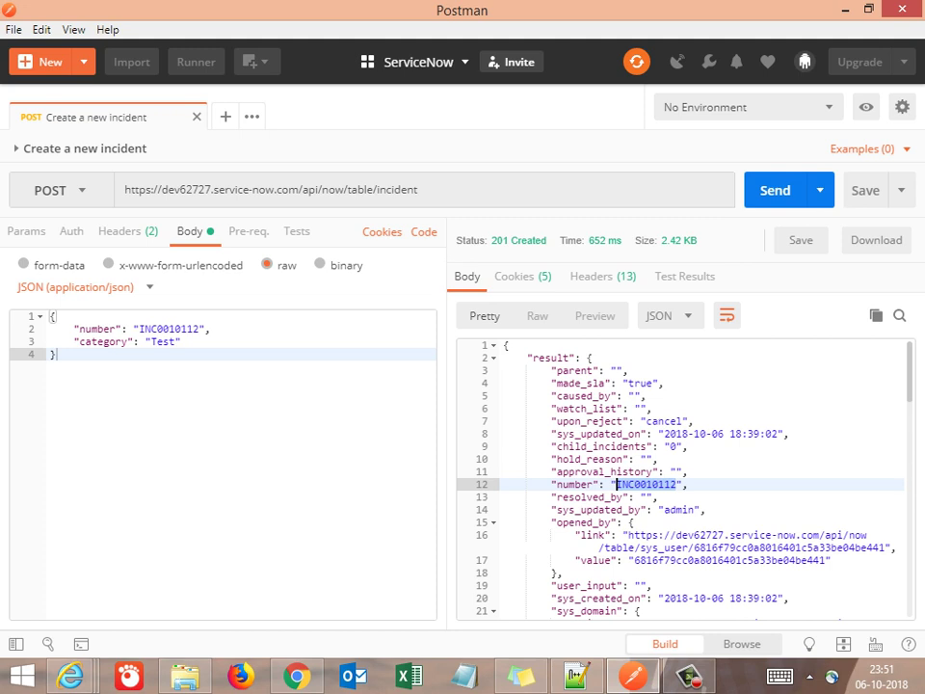
key("ctrl+f")
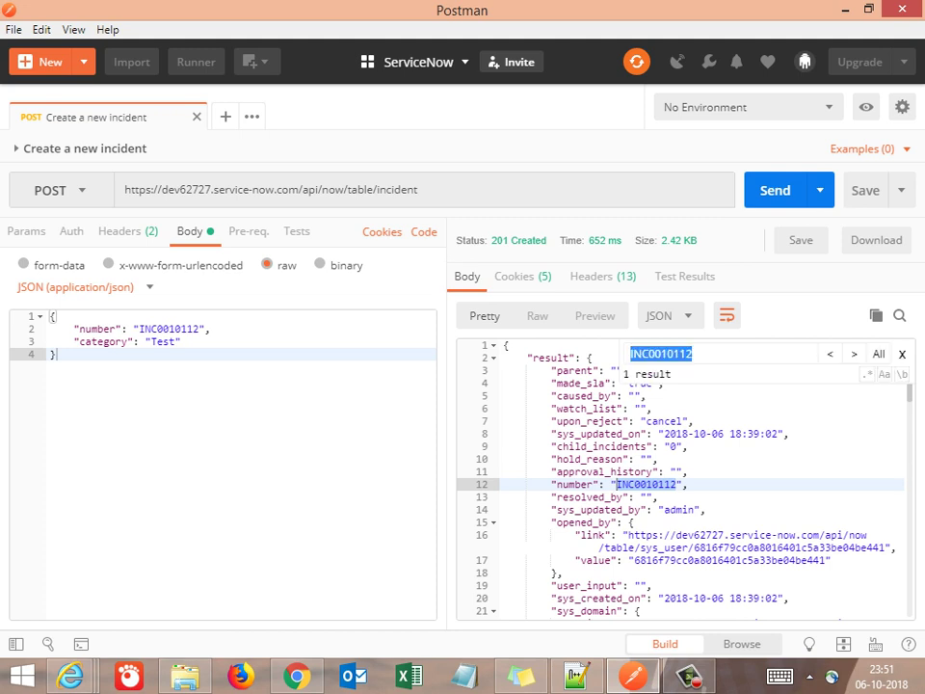
type("c")
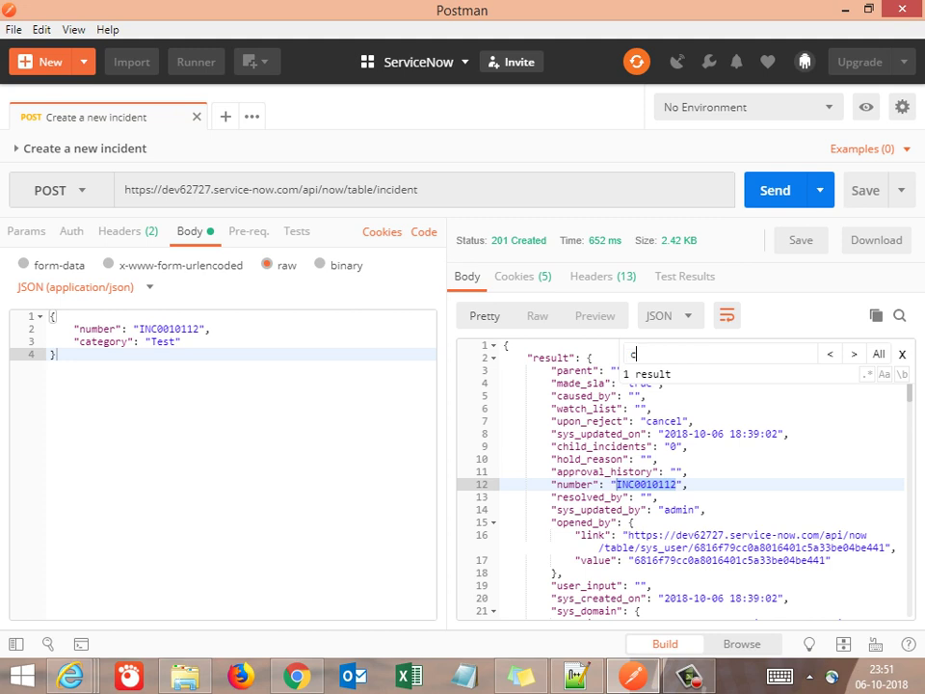
type("on")
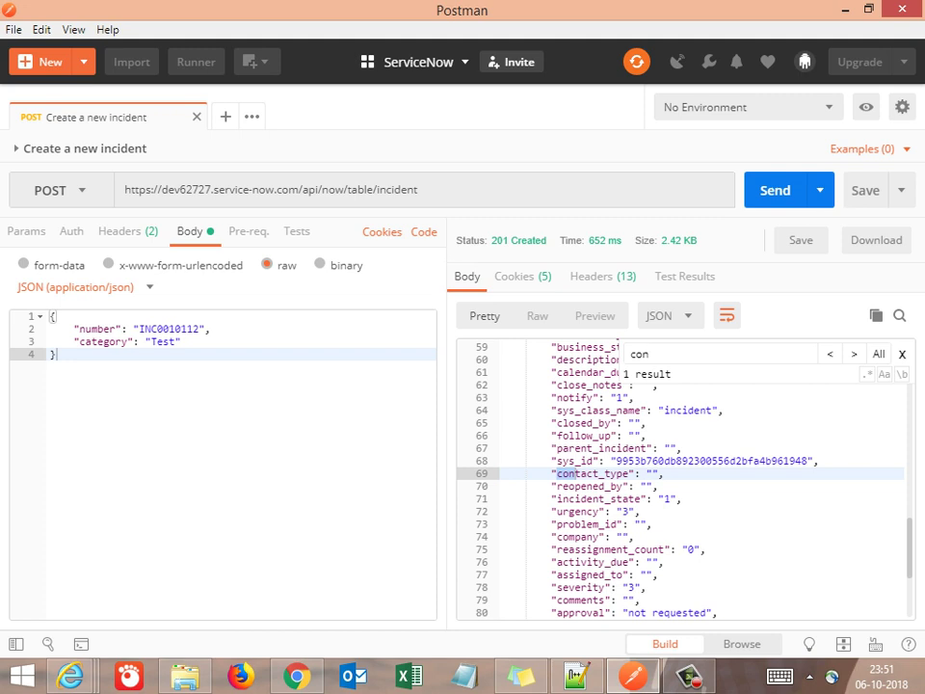
Copy the complete contact_type line, including its trailing comma, from the response body
left_click(630, 473)
key("Left")
left_click(553, 473)
left_click_drag(553, 473, 664, 474)
key("ctrl+c")
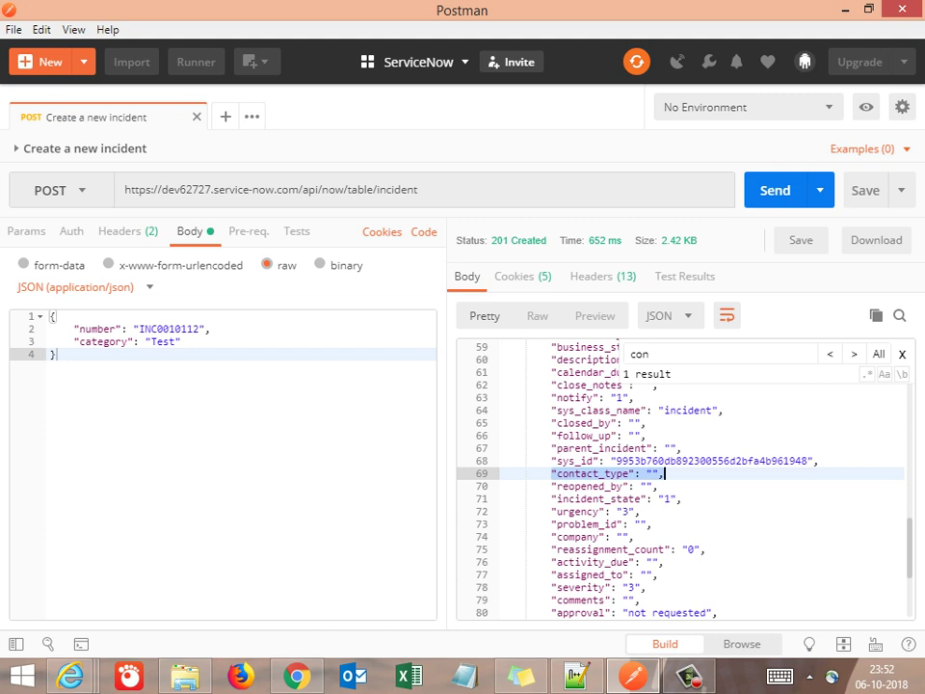
Replace the category line in the raw request body with the copied contact_type line
left_click(182, 342)
key("shift+Home")
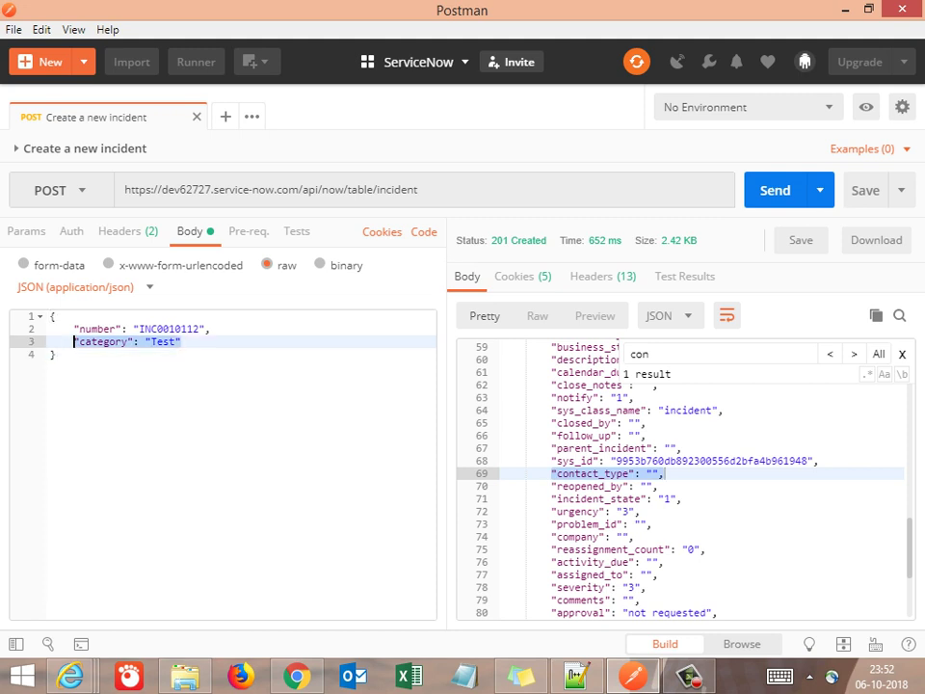
key("ctrl+v")
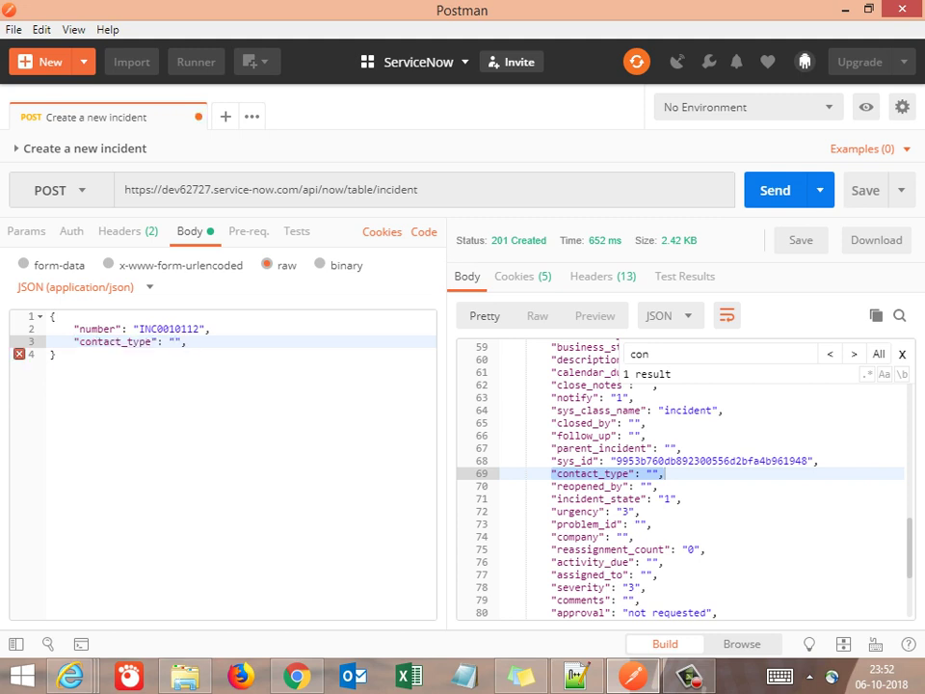
Remove the trailing comma from the contact_type line, set its value to "Test", and save the request
key("Left")
key("Left")
key("Right")
key("Right")
key("BackSpace")
key("Left")
type("Test")
left_click(866, 190)
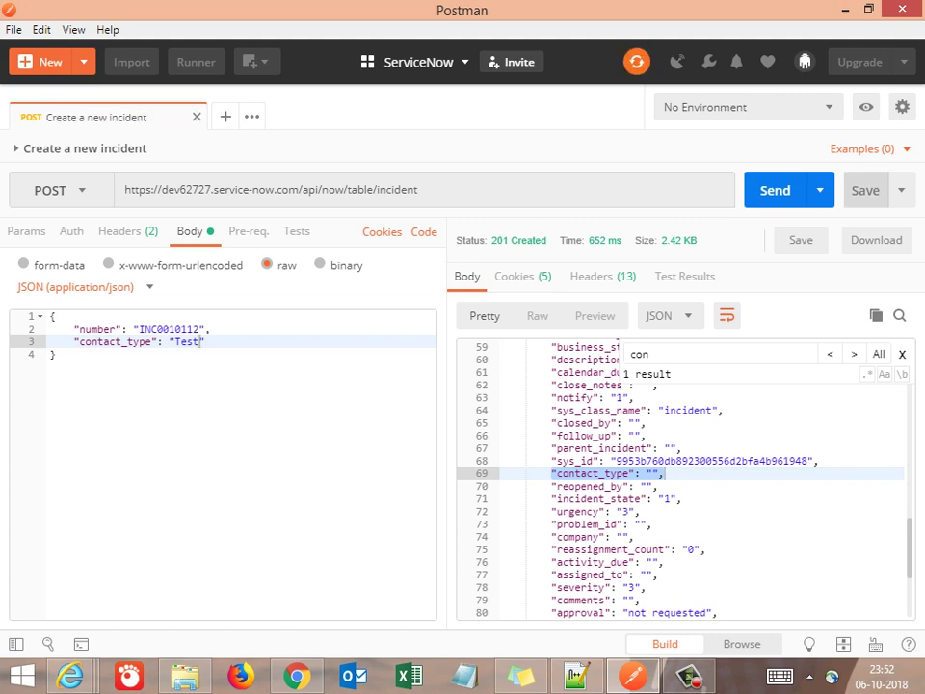
Send the request and search the returned response for "contact" to check the contact_type field
key("ctrl+Return")
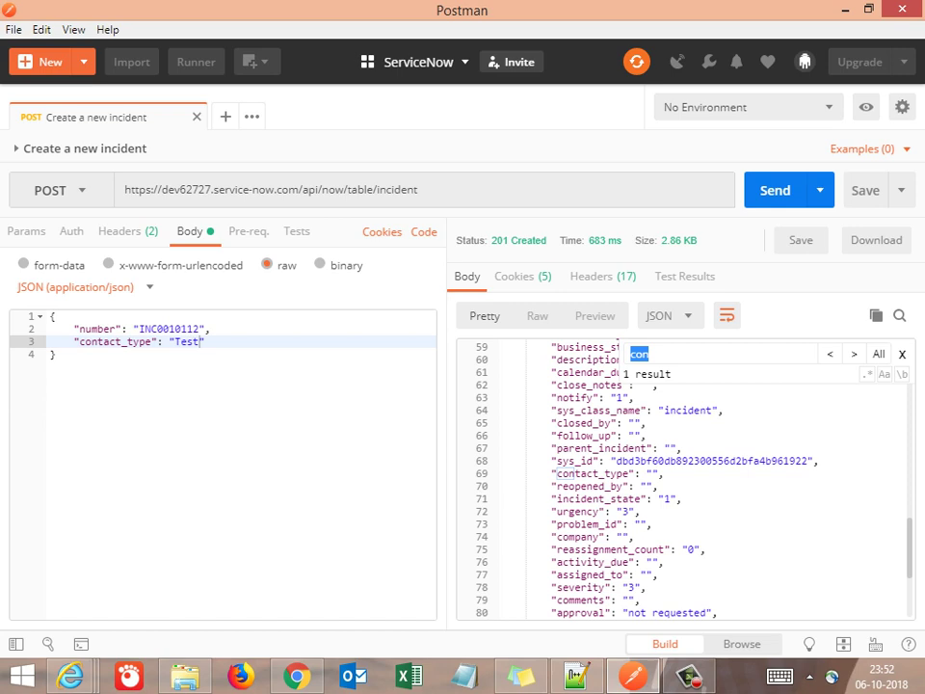
scroll(685, 482, "up", 2)
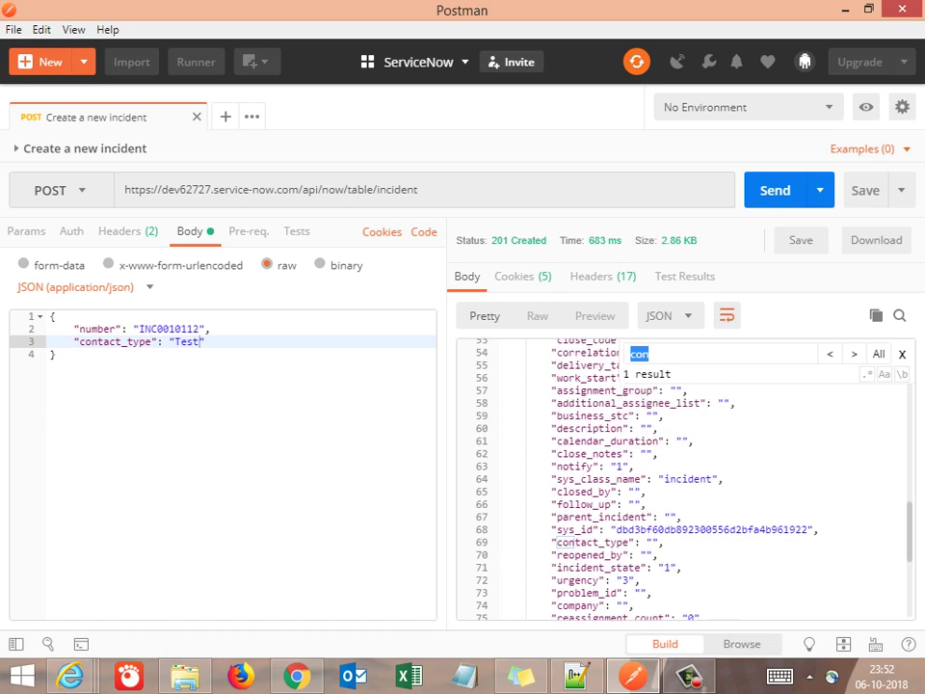
scroll(684, 482, "down", 6)
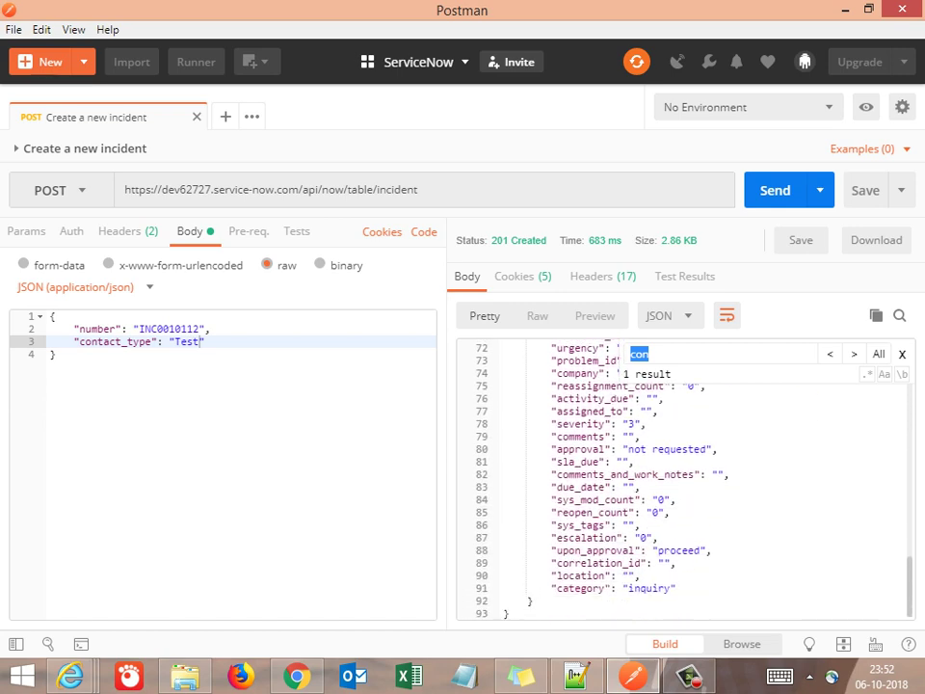
scroll(685, 482, "up", 4)
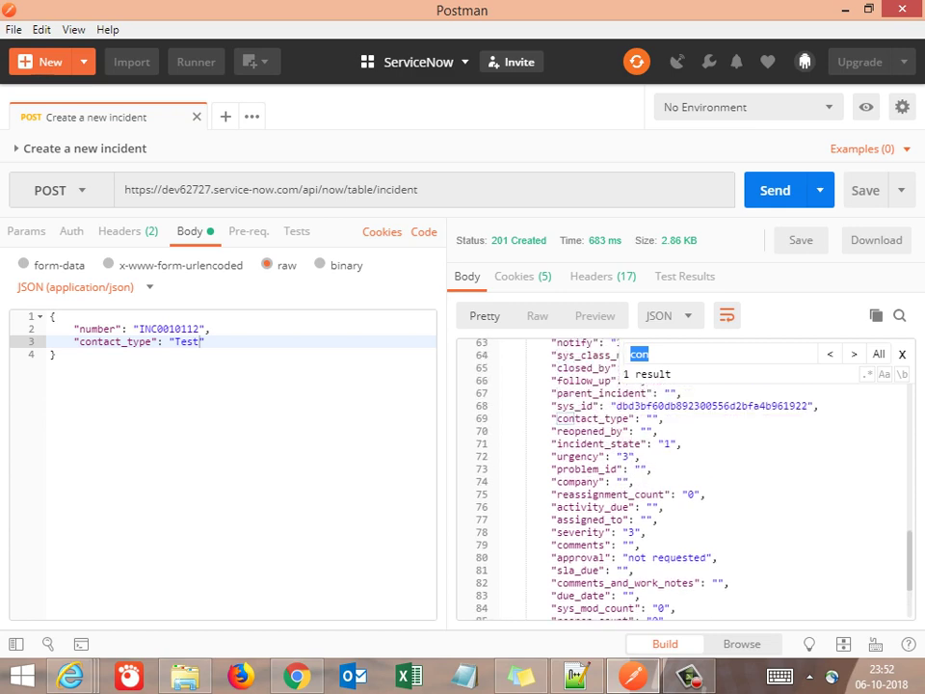
scroll(684, 482, "up", 7)
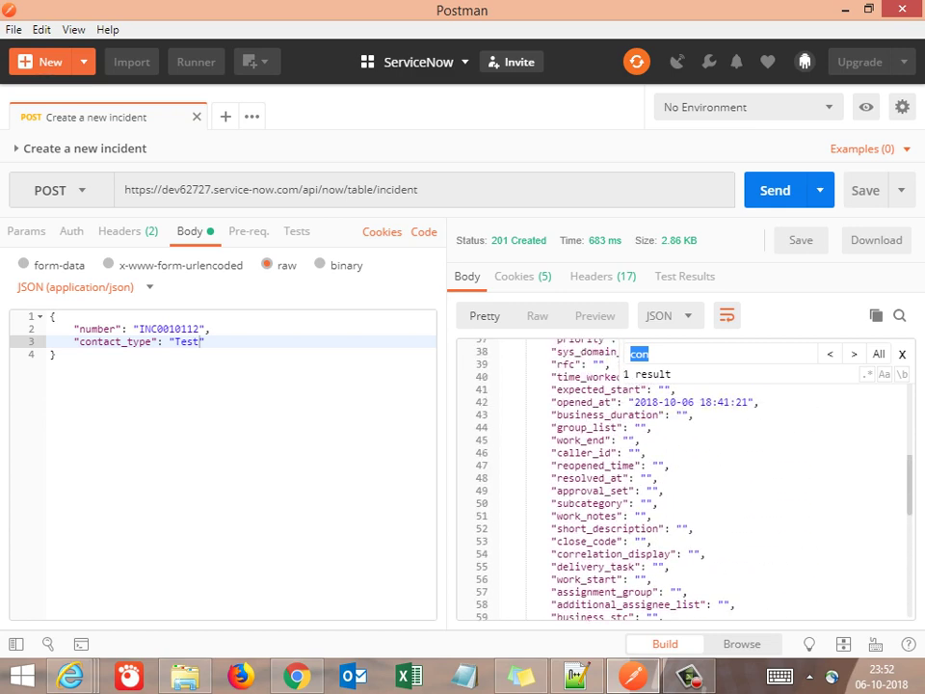
scroll(684, 482, "up", 5)
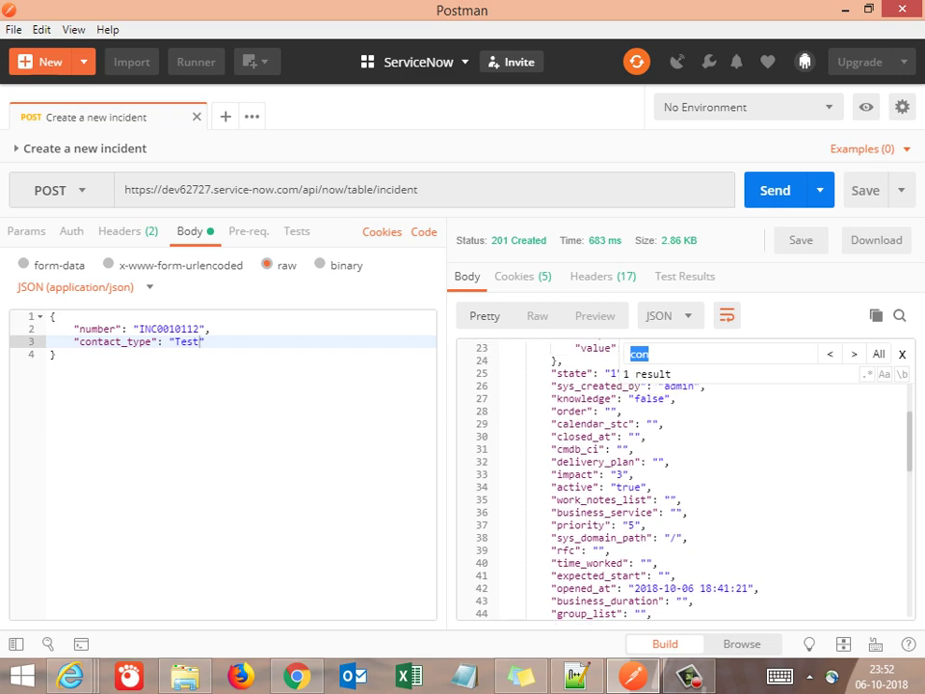
scroll(685, 482, "up", 7)
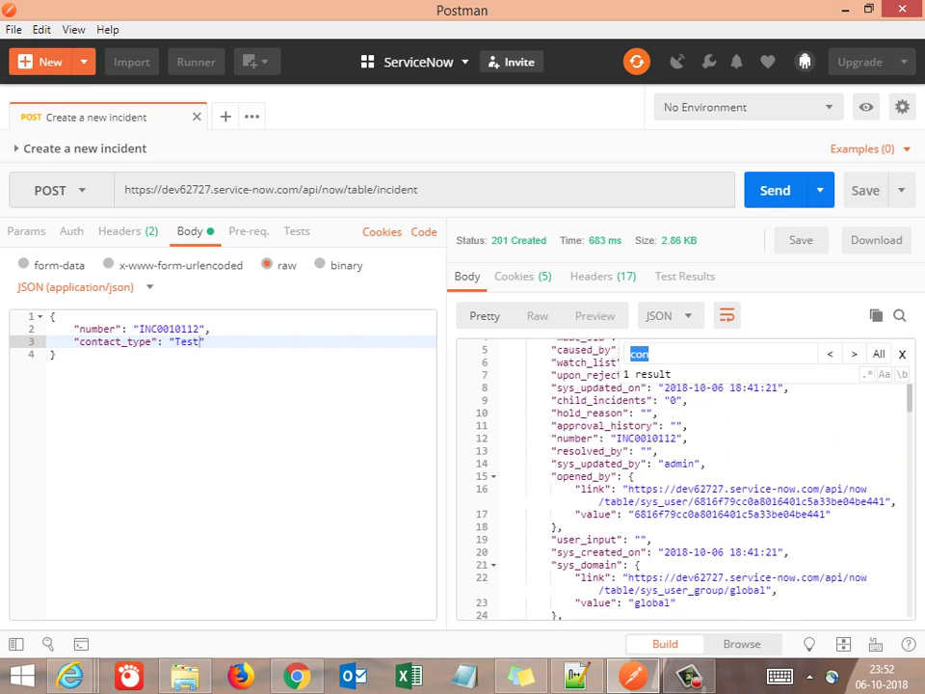
scroll(684, 482, "up", 1)
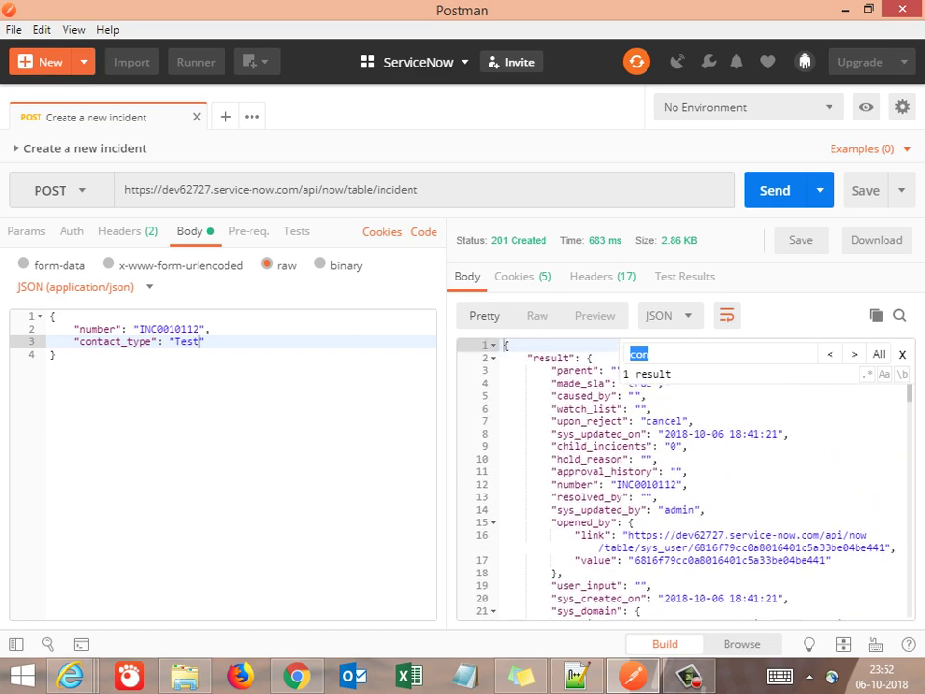
left_click(652, 353)
type("tact")
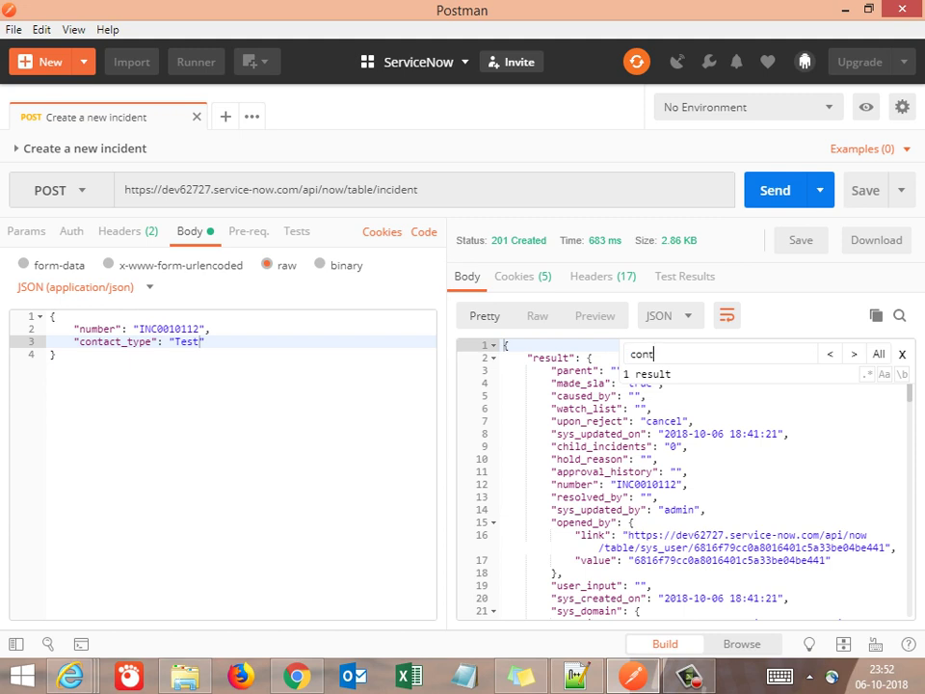
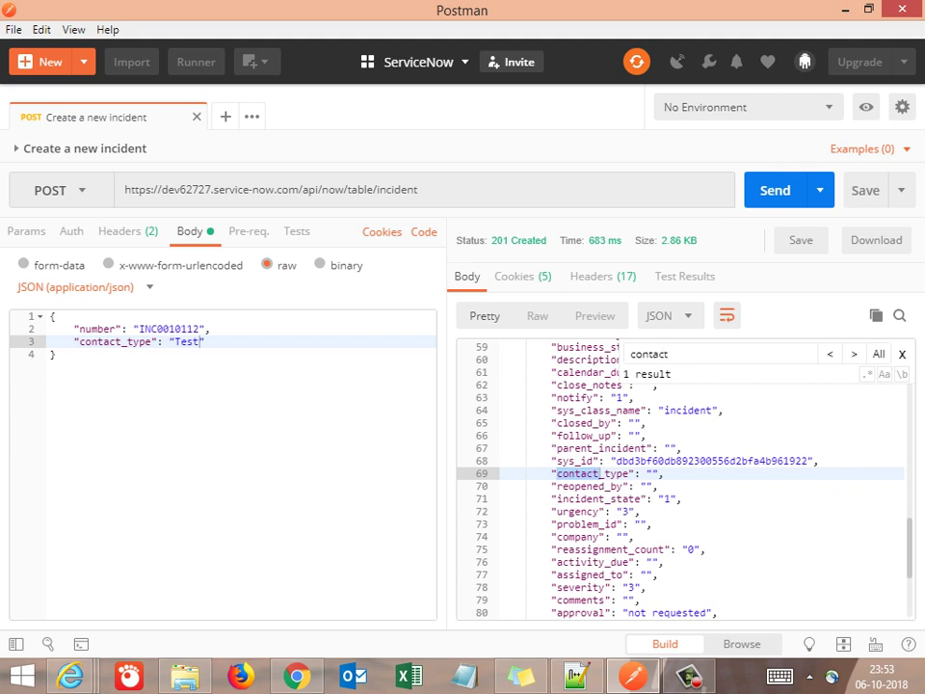
Review the raw body format options and the request's authorization settings, returning to the request body
left_click(85, 287)
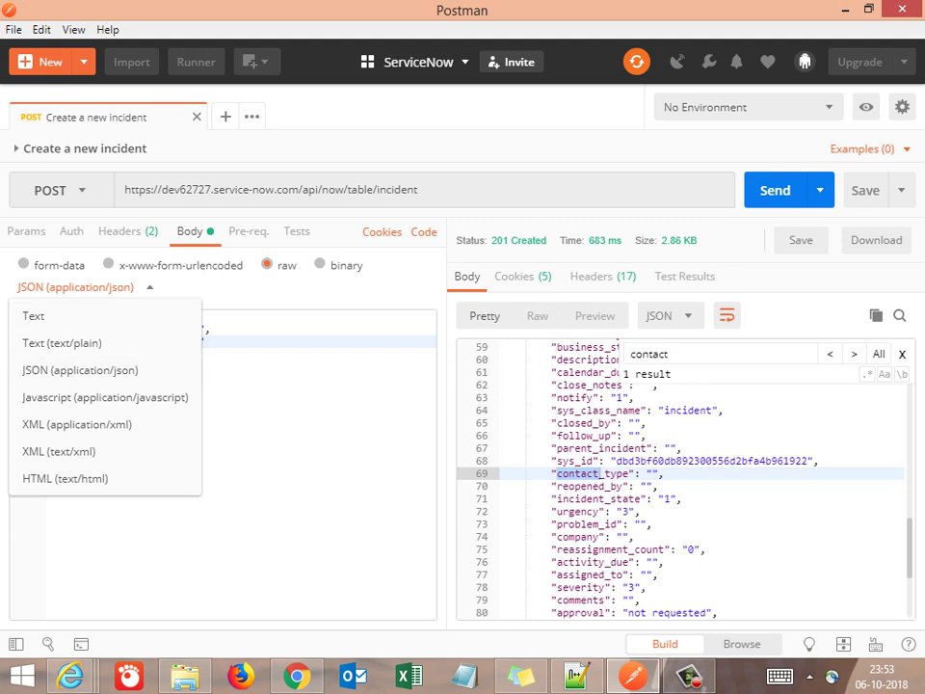
left_click(280, 415)
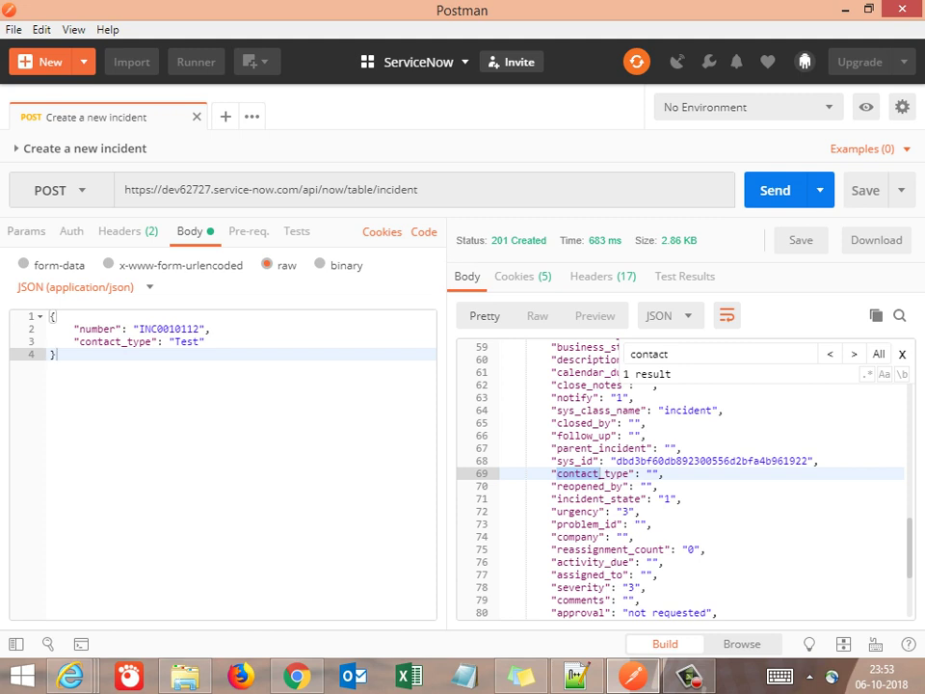
left_click(26, 232)
left_click(71, 231)
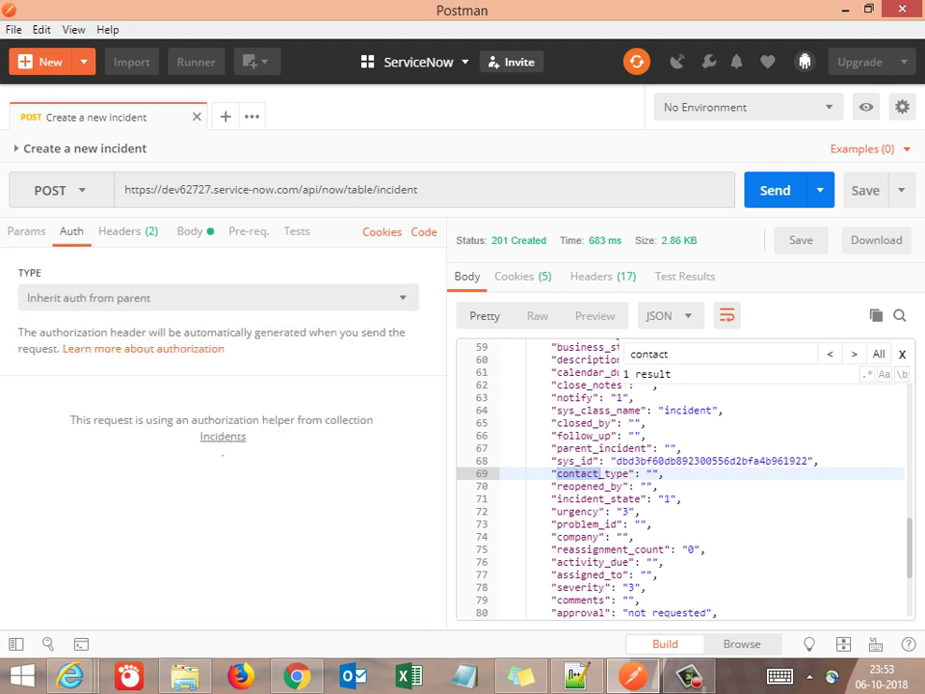
left_click(190, 231)
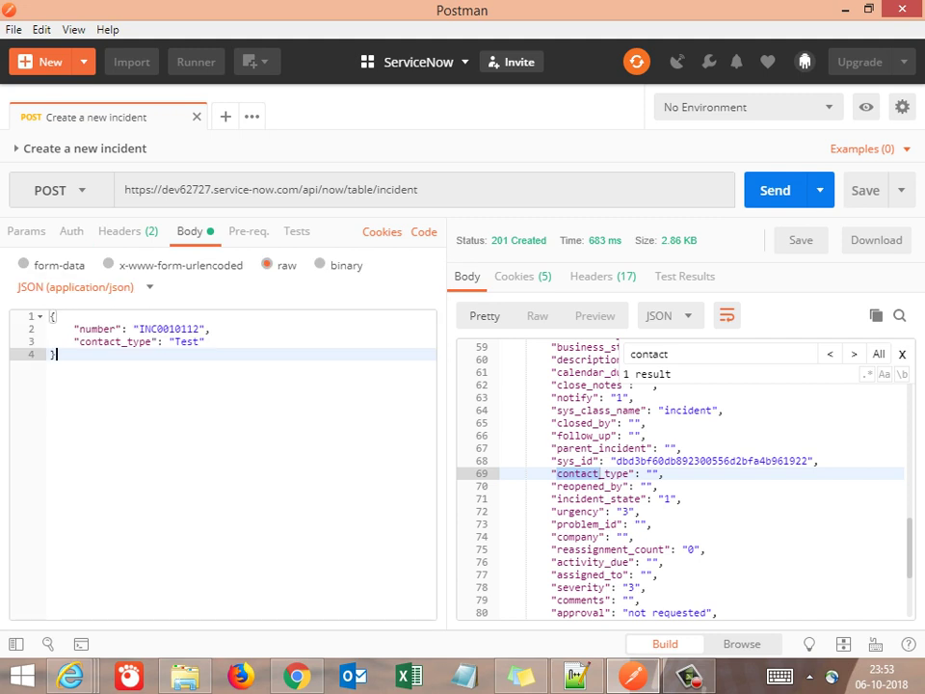
Highlight the contact_type value, switch to the ServiceNow incident form in Chrome, and check the Category choices
left_click(189, 342)
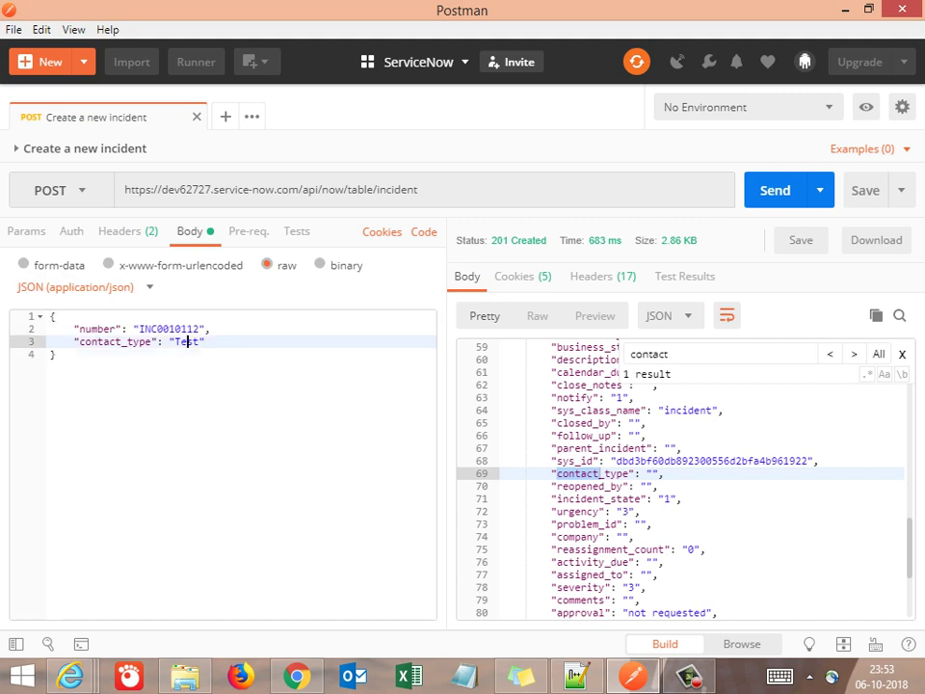
double_click(188, 341)
left_click(295, 676)
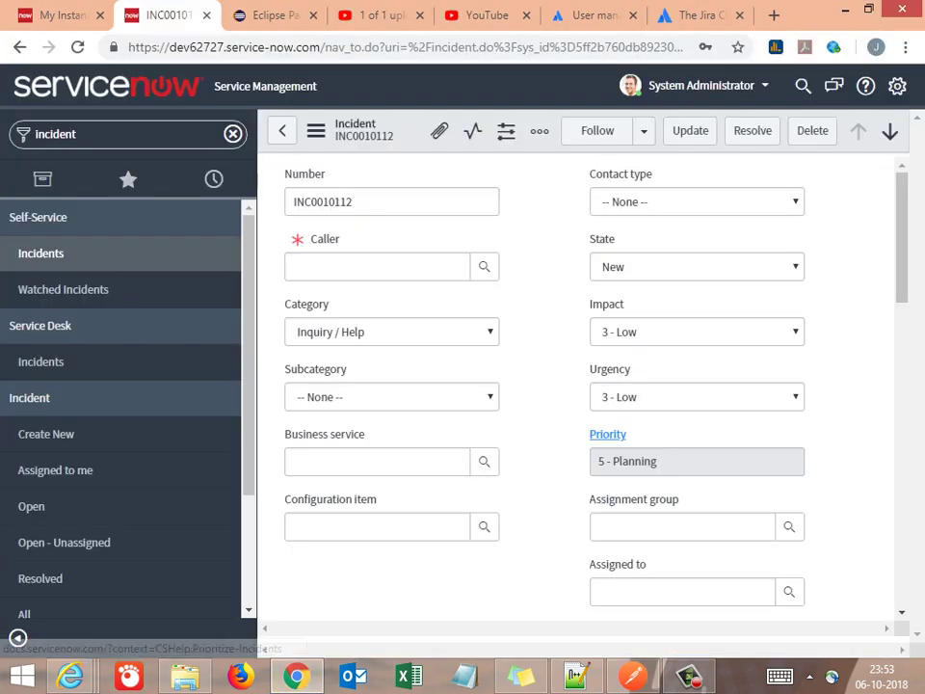
left_click(392, 333)
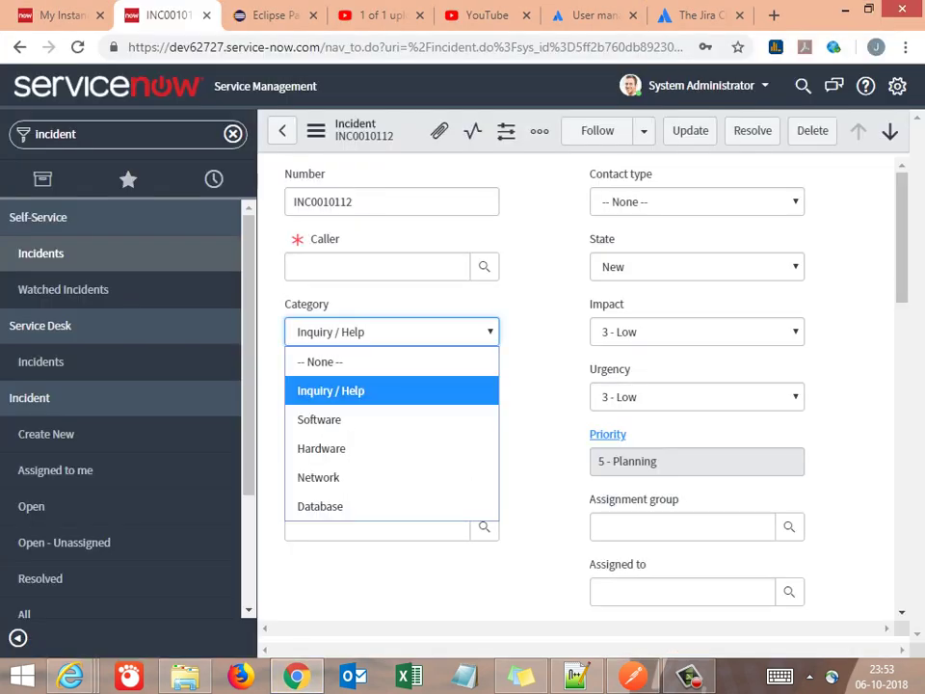
left_click(390, 391)
left_click(391, 396)
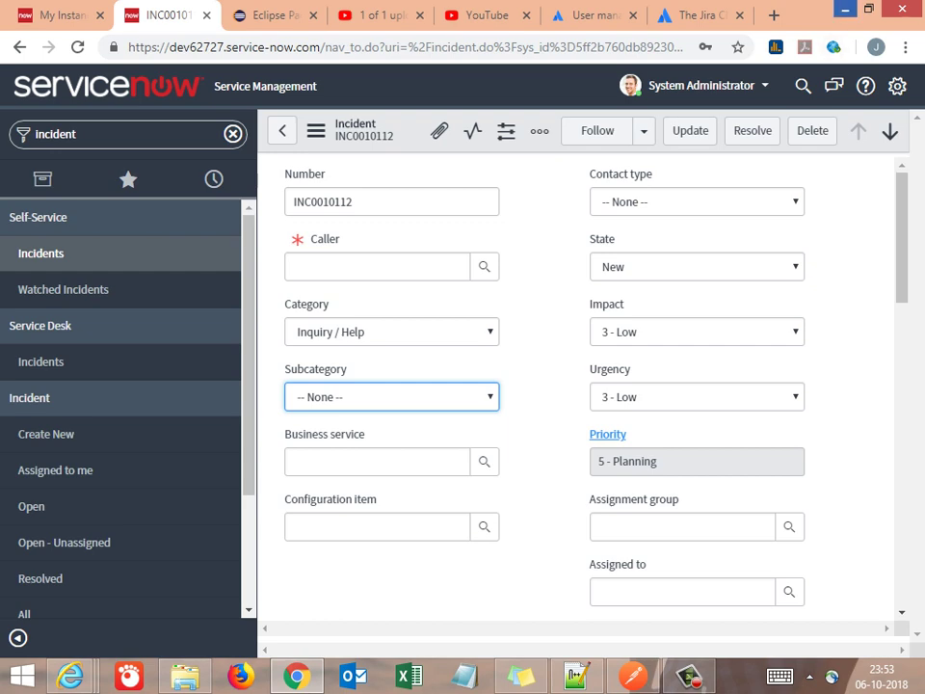
Return to Postman, change the table name in the request URL to incidentst, and send the request to check its status
left_click(845, 9)
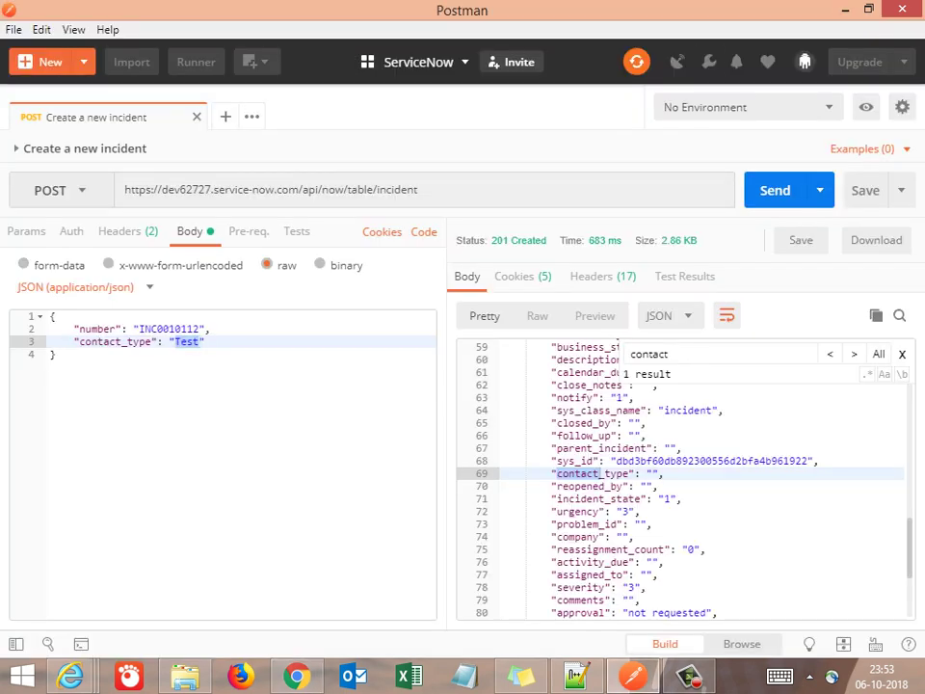
left_click(420, 190)
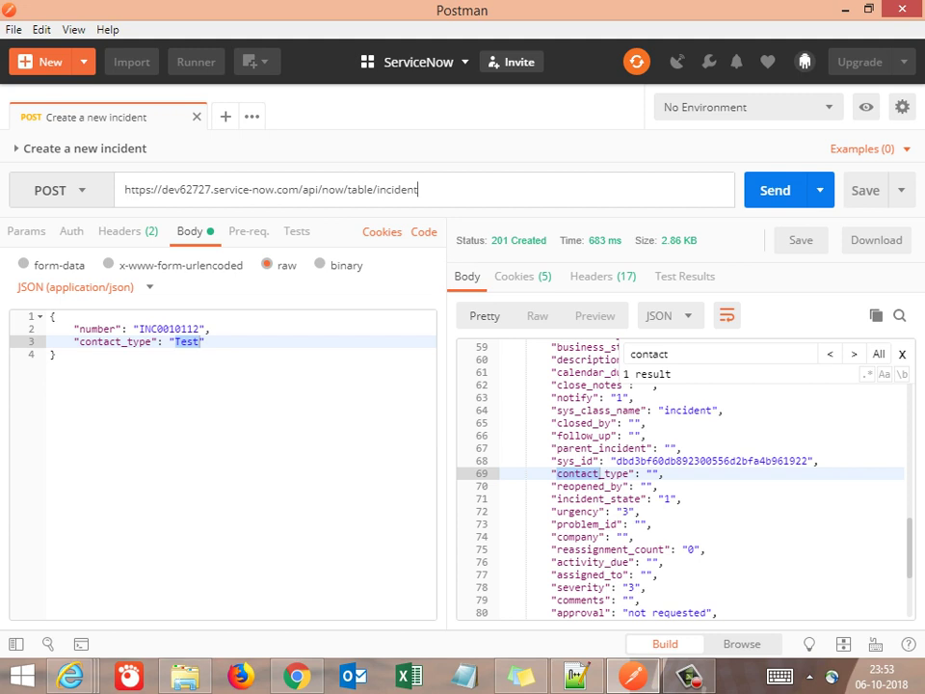
type("st")
left_click(776, 189)
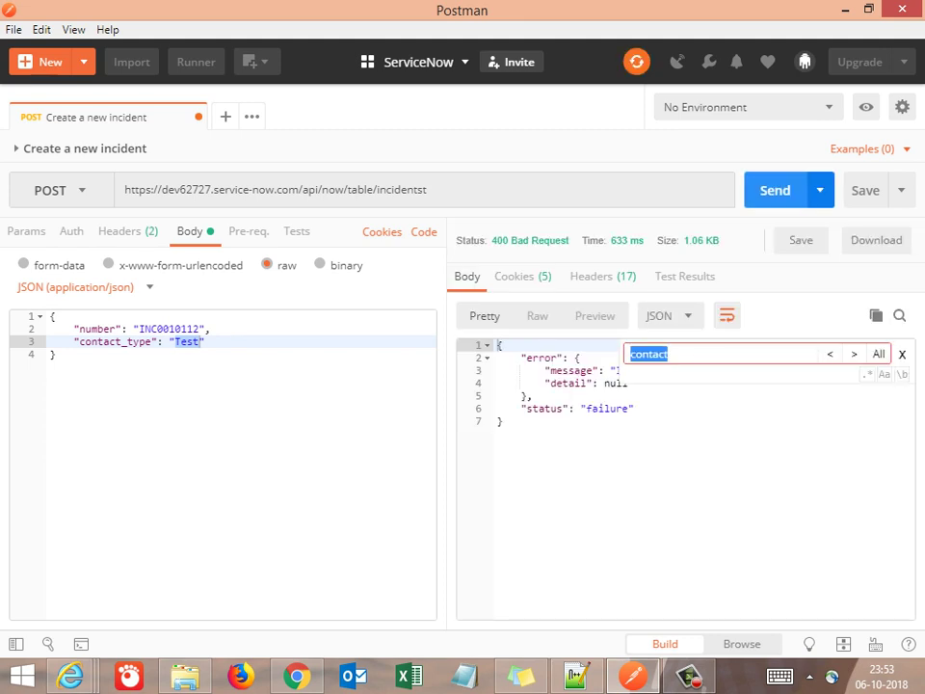
double_click(521, 240)
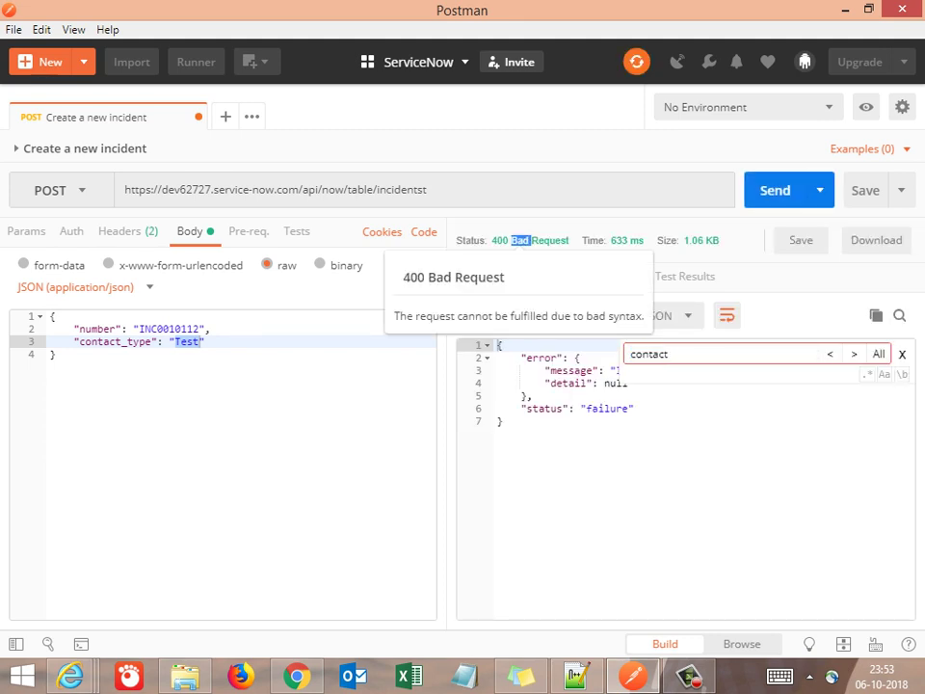
Restore the table name in the request URL to incident and close the response search to inspect the error message
left_click(429, 190)
key("BackSpace")
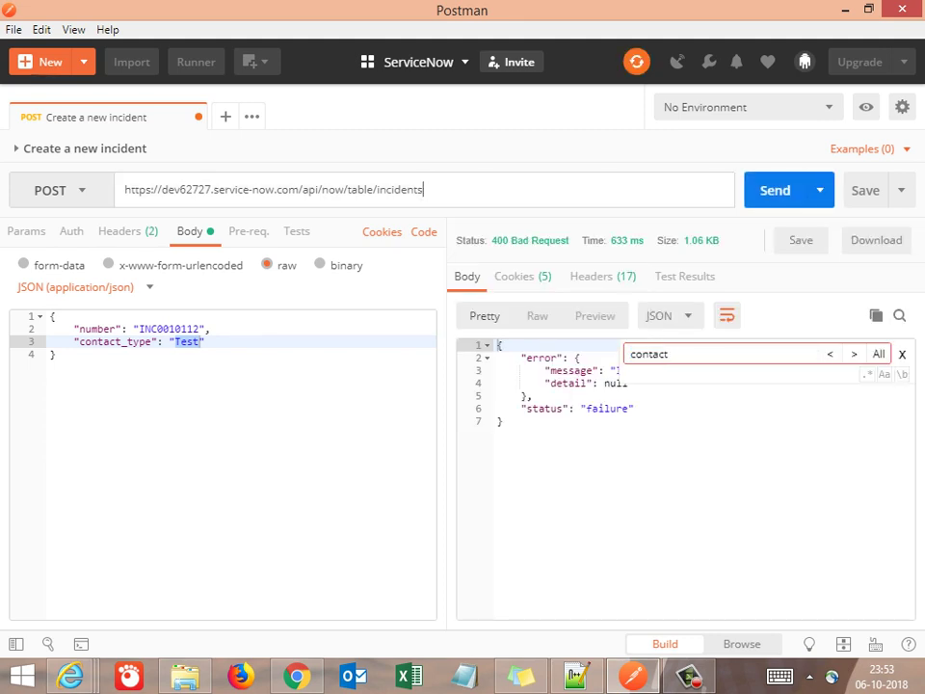
key("BackSpace")
left_click(902, 355)
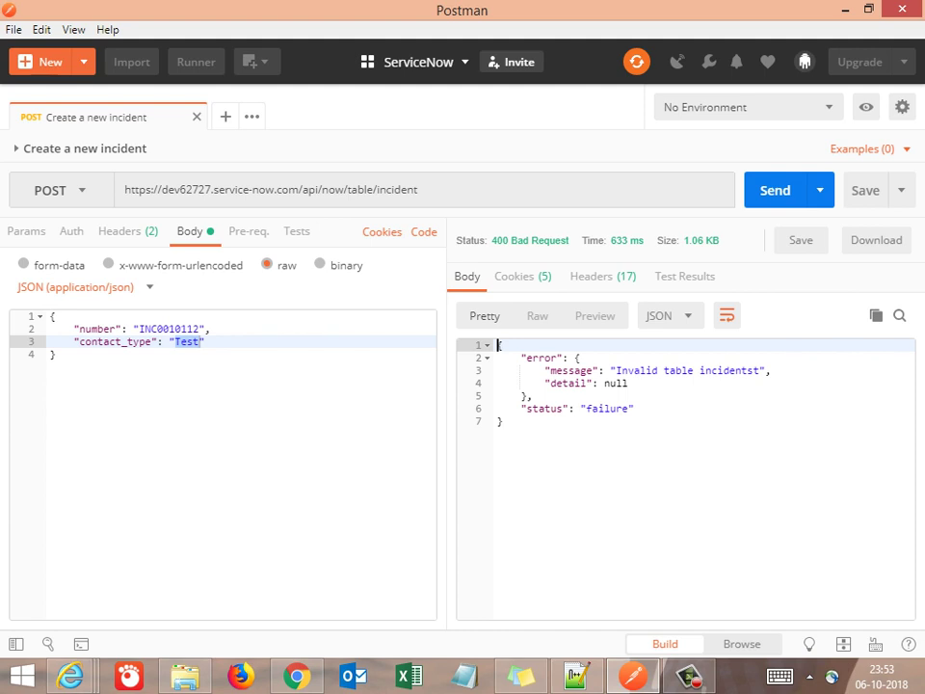
double_click(725, 371)
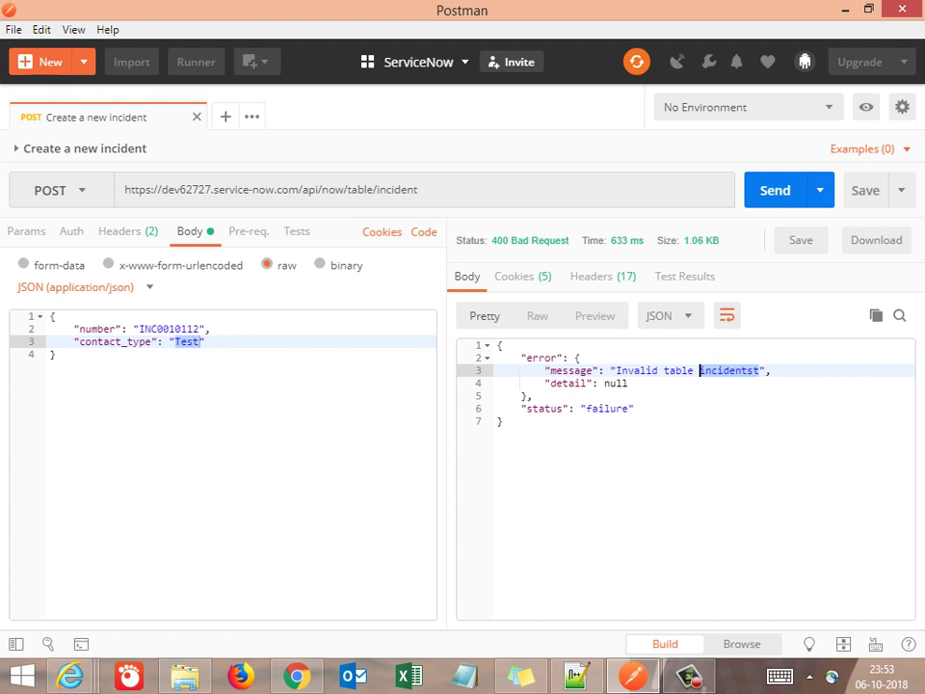
Switch the request body to form-data and choose Text as the type of the first row's key
left_click(206, 342)
left_click(24, 264)
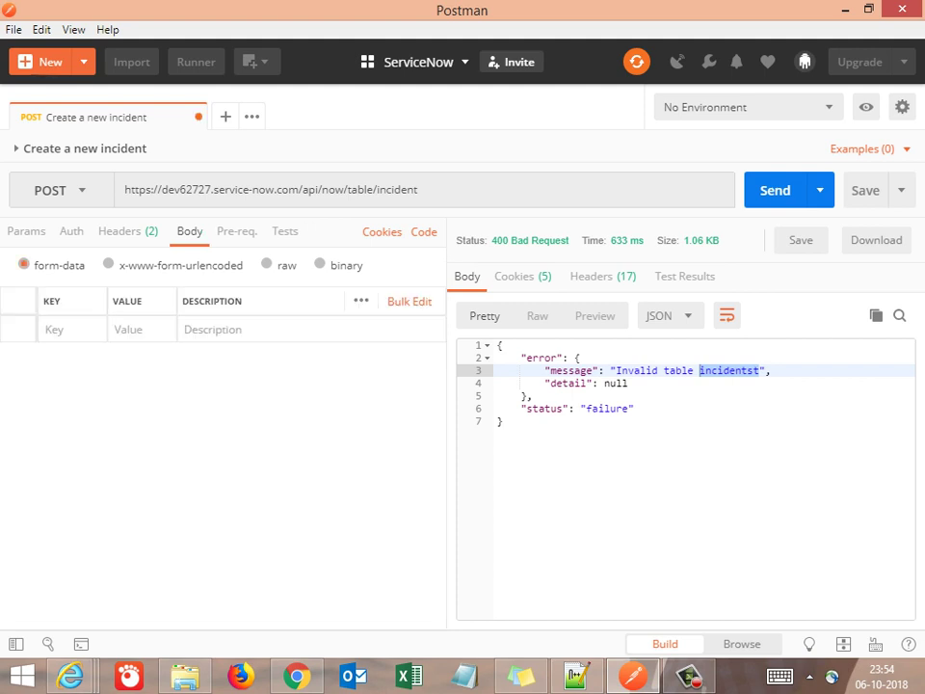
left_click(81, 329)
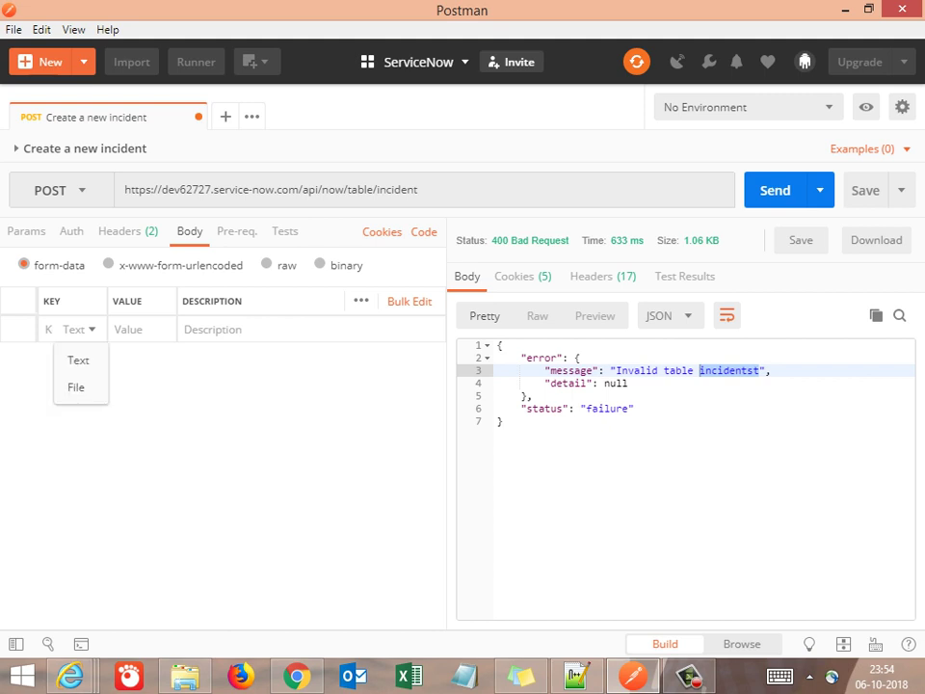
left_click(79, 361)
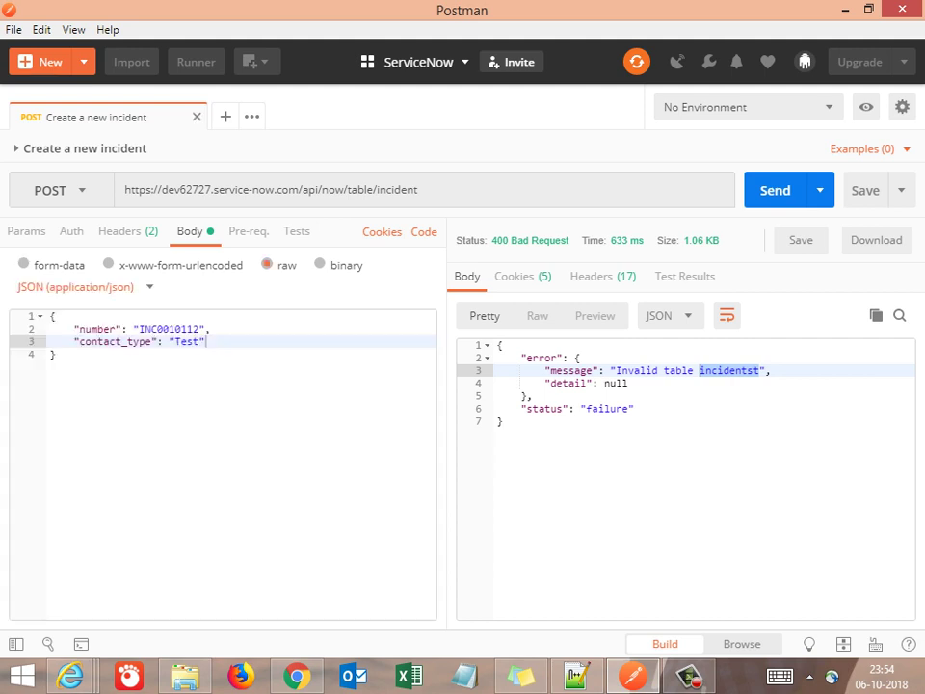
Copy the incident number INC0010112 from the raw JSON body into the value of the first form-data row
double_click(103, 329)
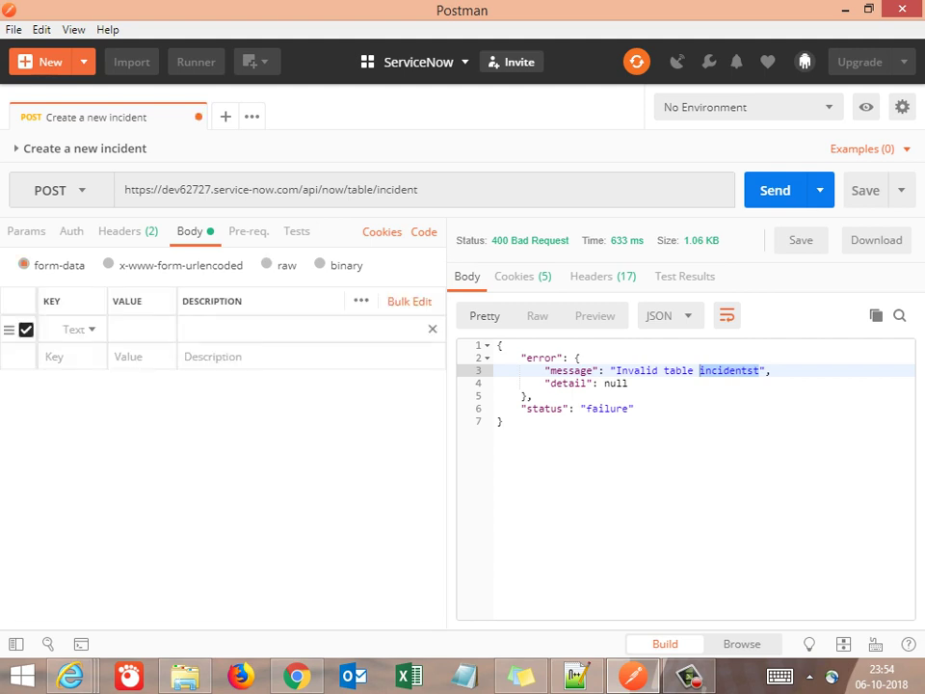
type("number\": \"INC0010112\",")
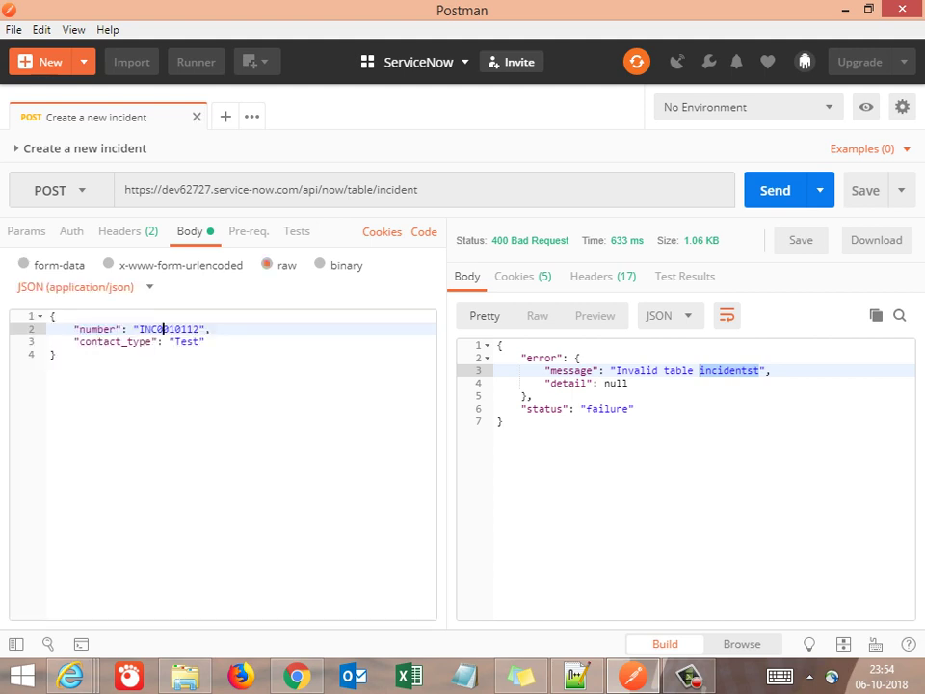
double_click(164, 330)
key("ctrl+c")
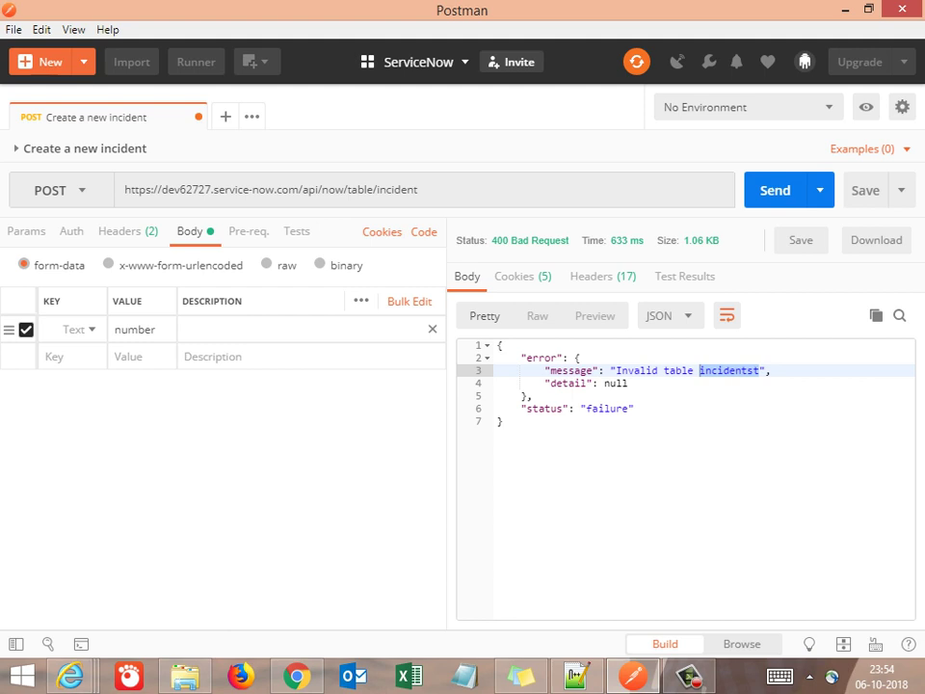
double_click(135, 330)
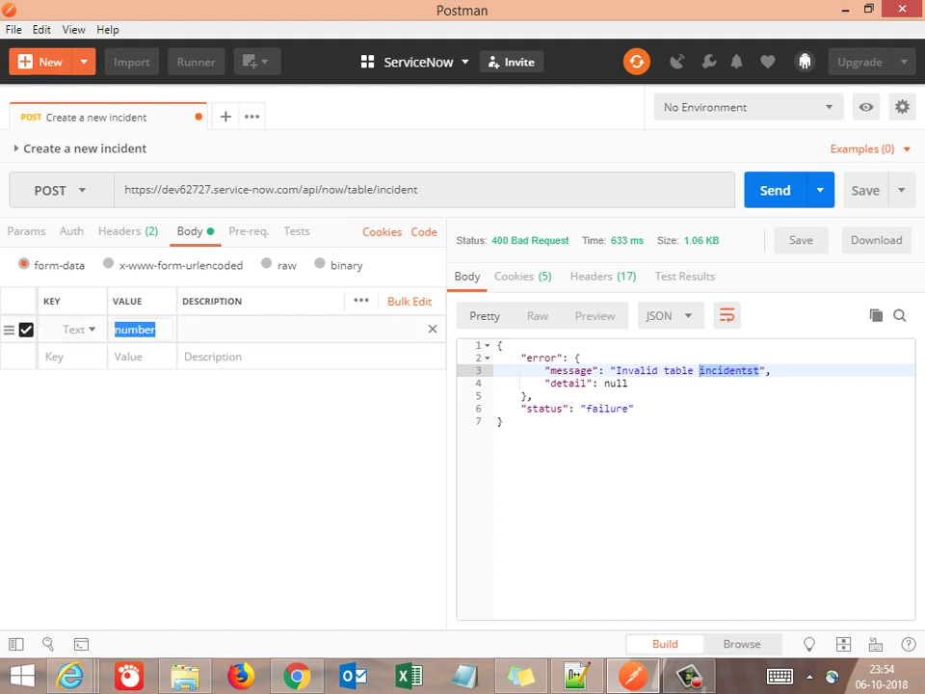
key("ctrl+v")
Set the first form-data row's key to number, widen the key column slightly, and paste INC0010112 as its value
left_click(79, 329)
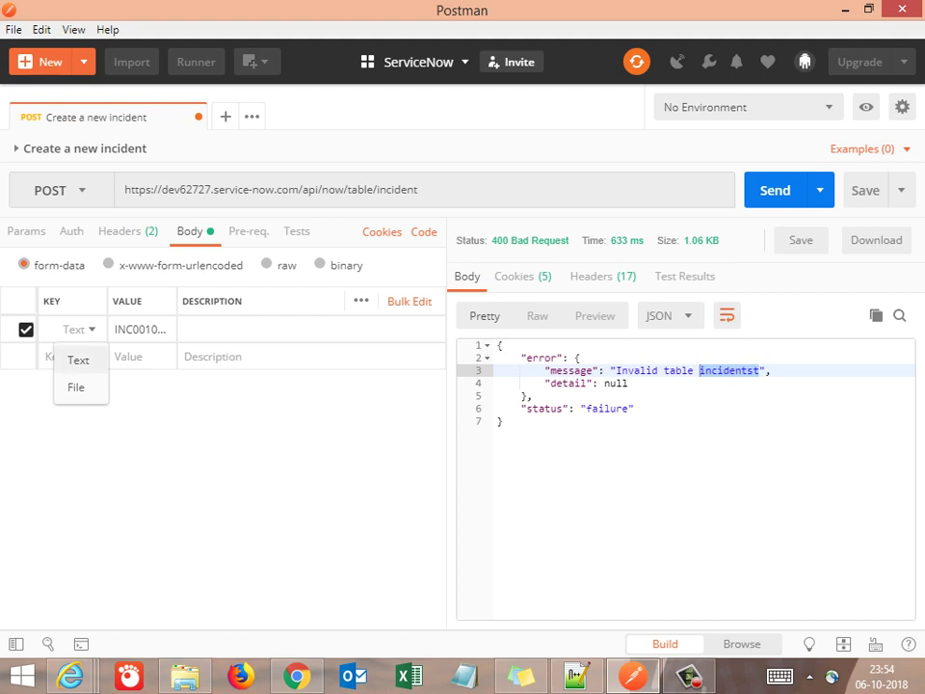
left_click(79, 360)
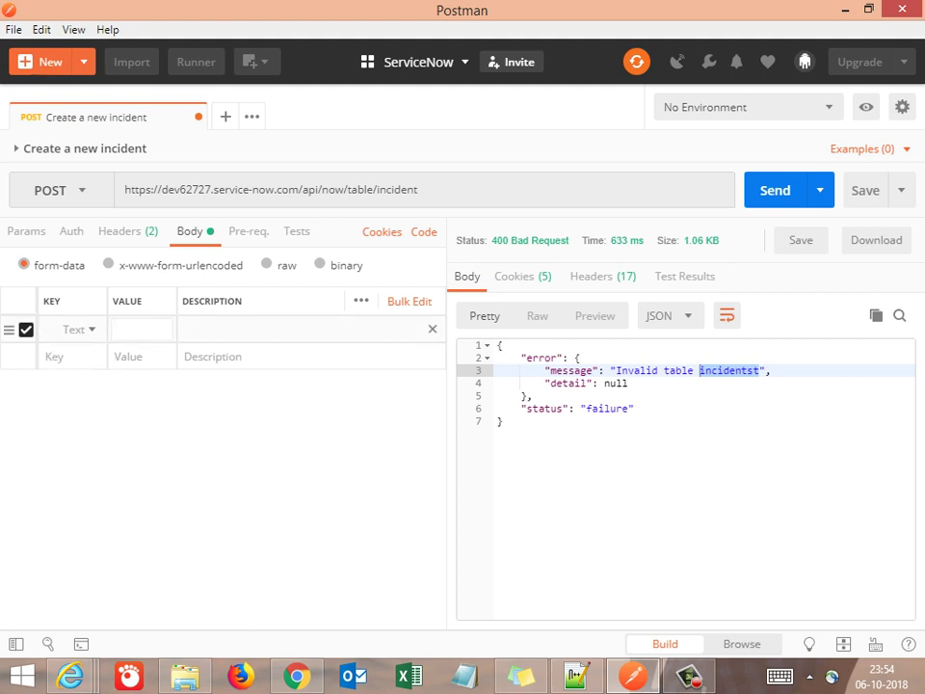
left_click(79, 330)
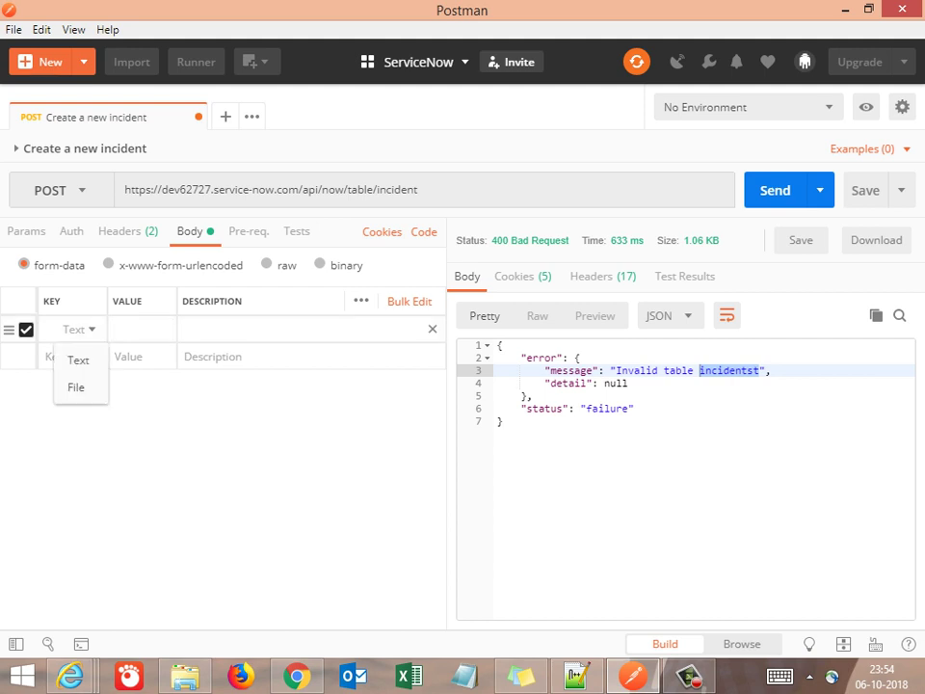
left_click(78, 359)
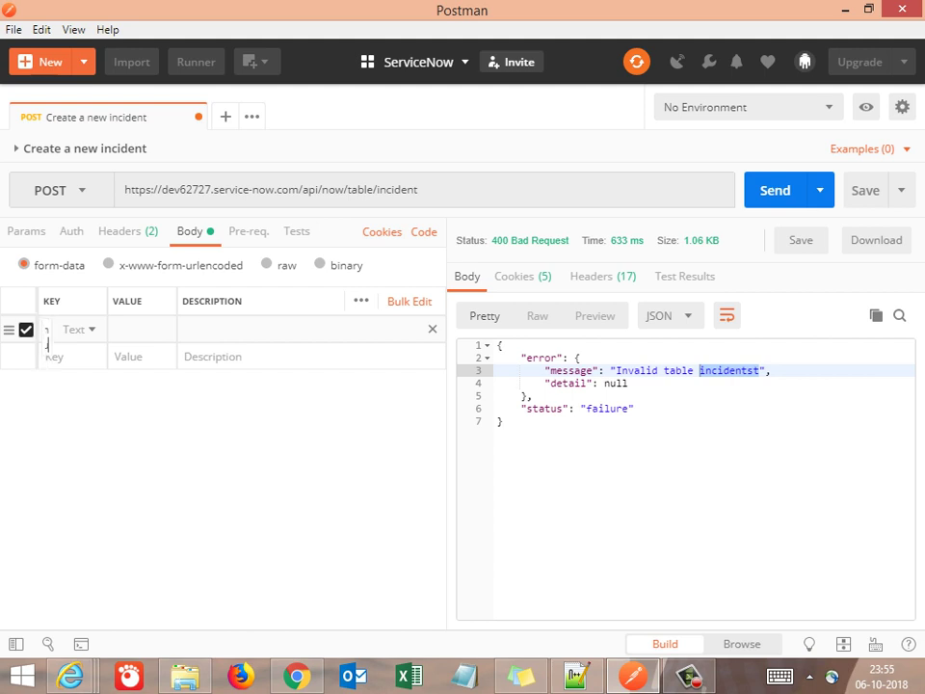
type("ber")
left_click_drag(107, 300, 111, 300)
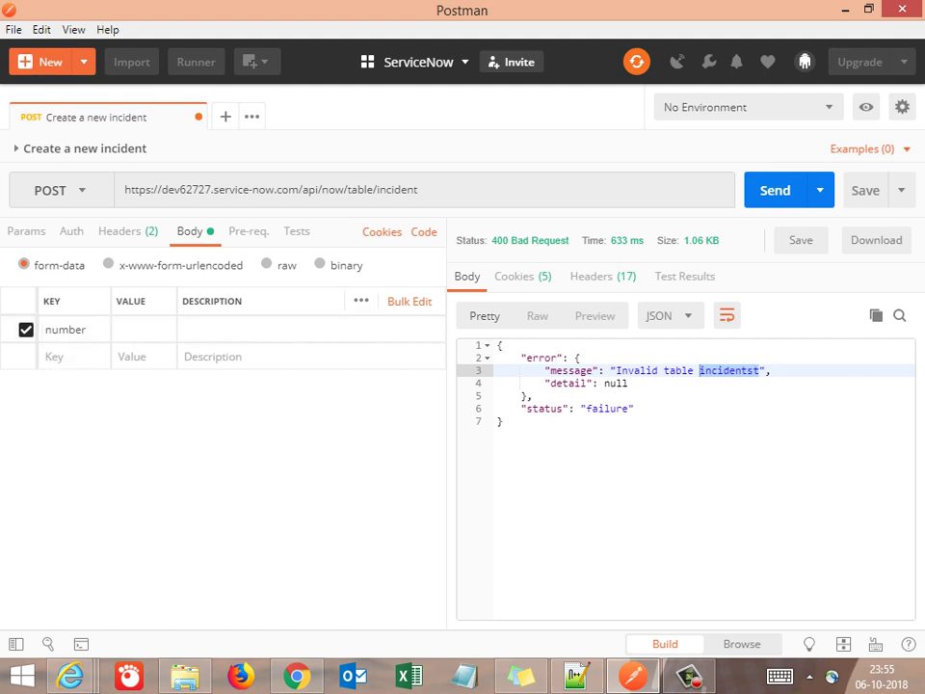
left_click(143, 329)
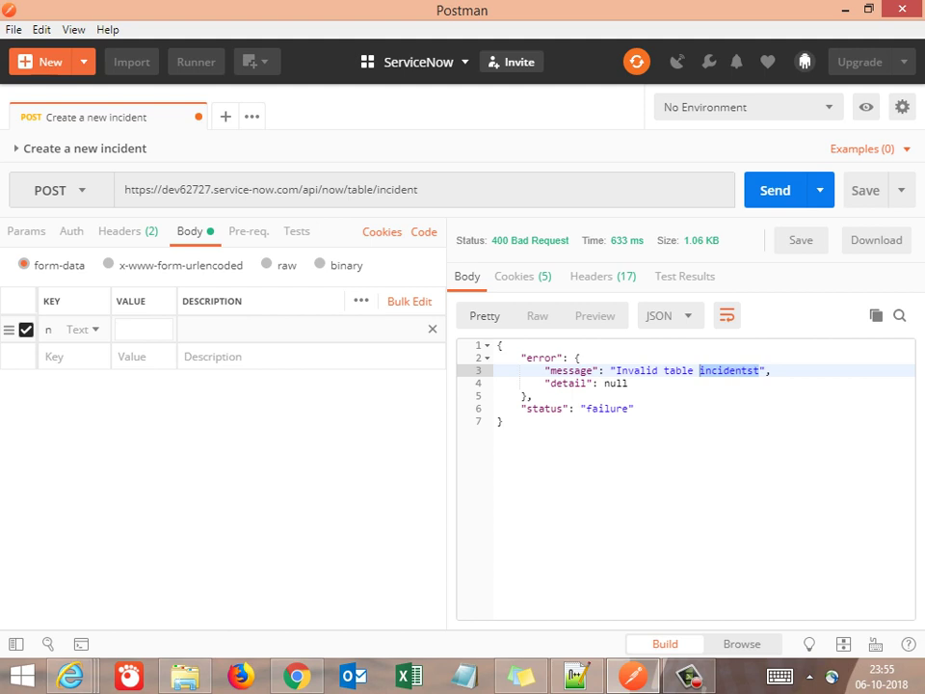
key("ctrl+v")
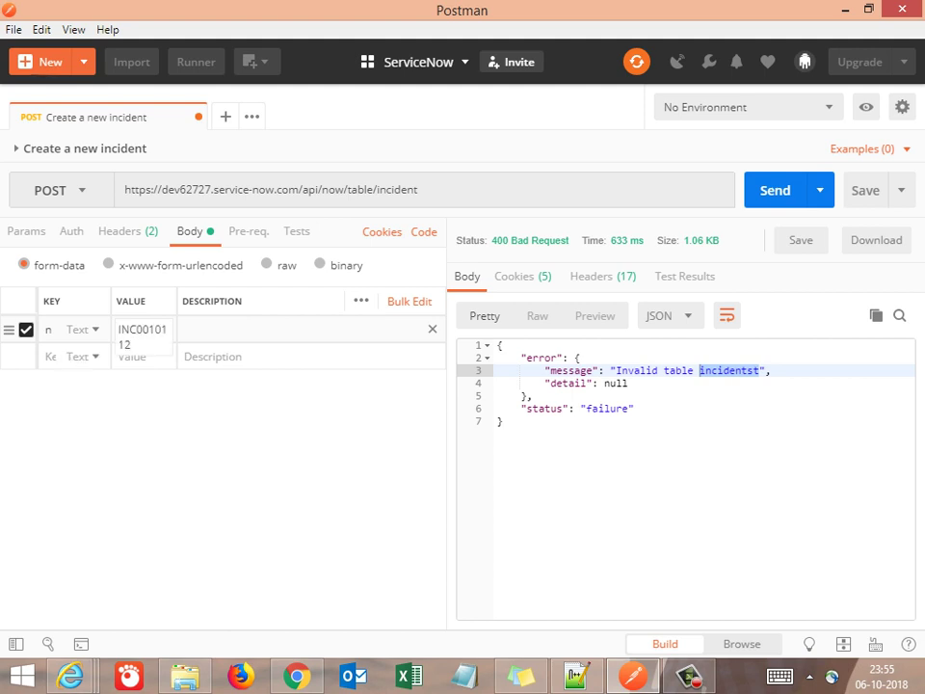
Add a second form-data row with the key contact_type, copied from the raw JSON body, and the value Test
left_click(50, 357)
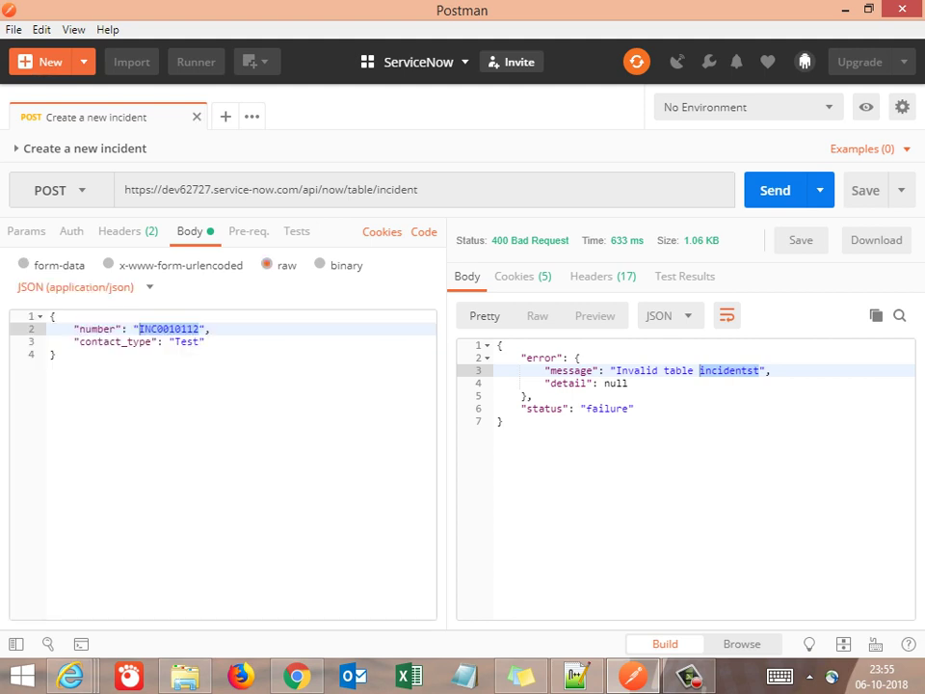
left_click_drag(79, 341, 152, 342)
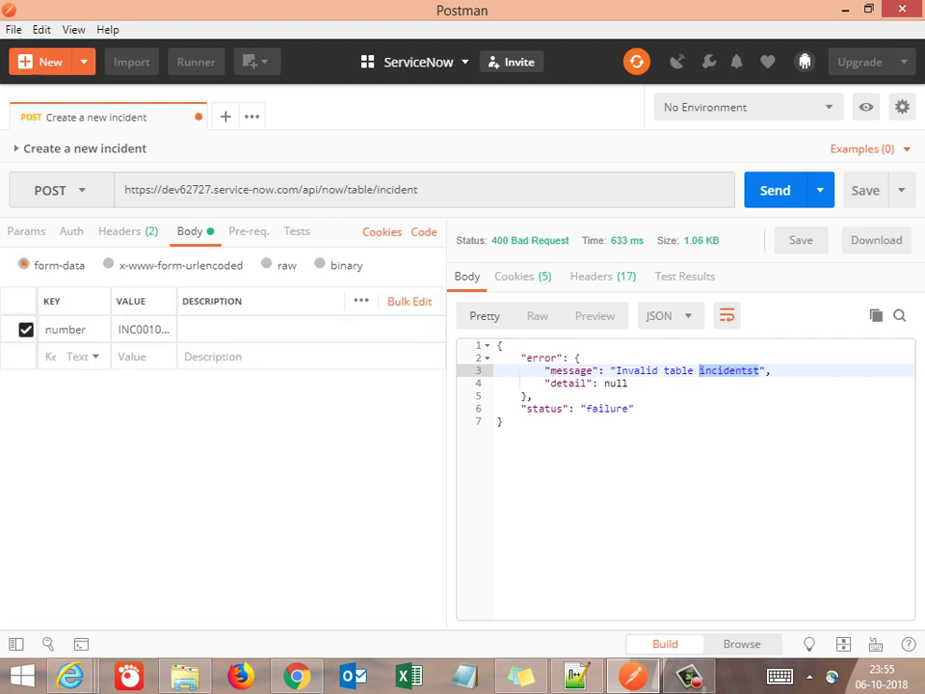
type("contact_type")
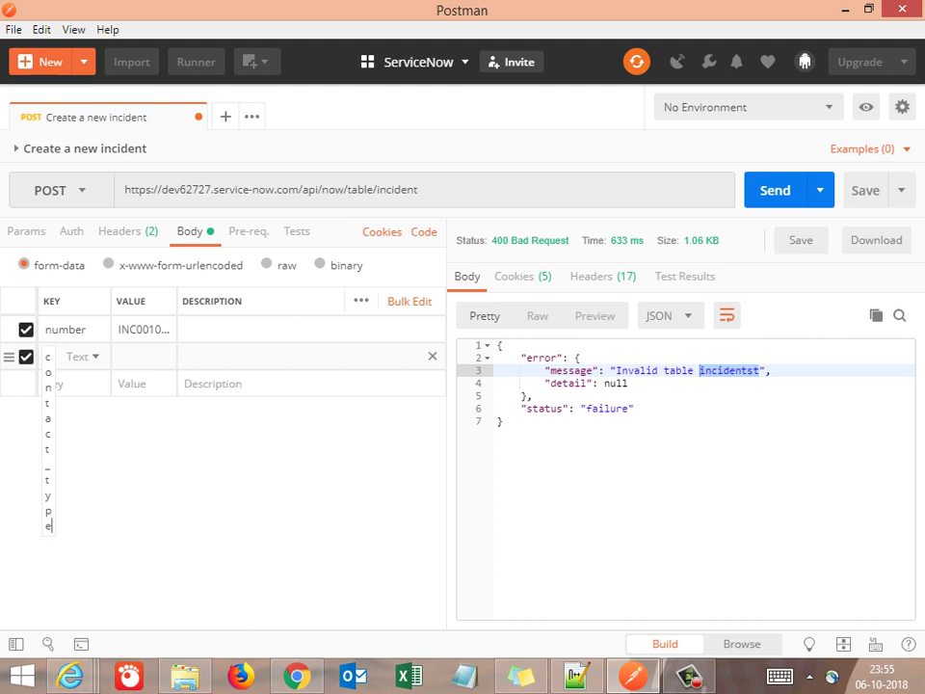
key("Tab")
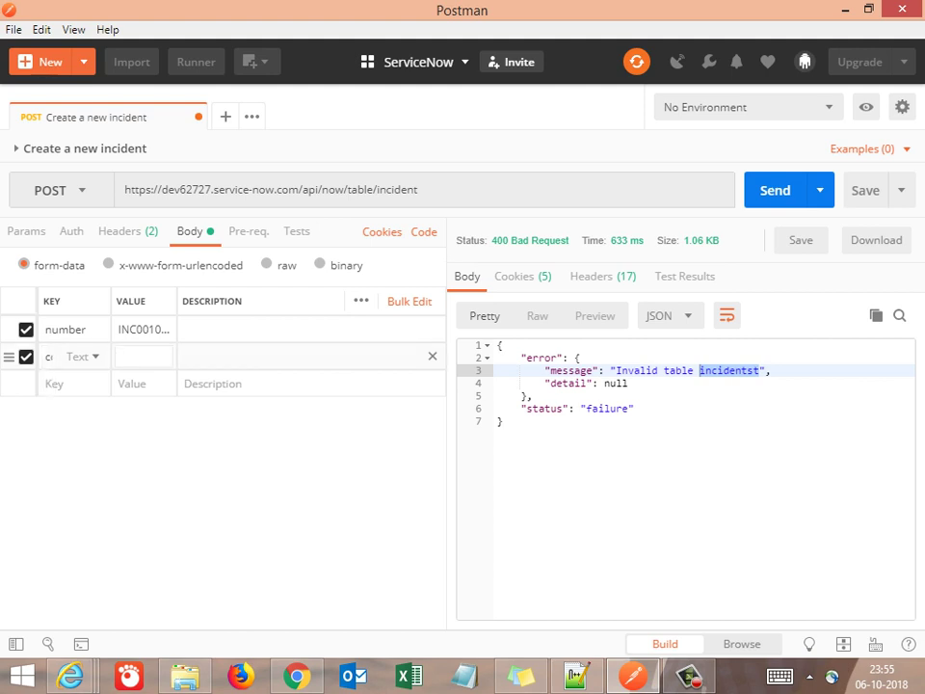
type("Test")
left_click(224, 492)
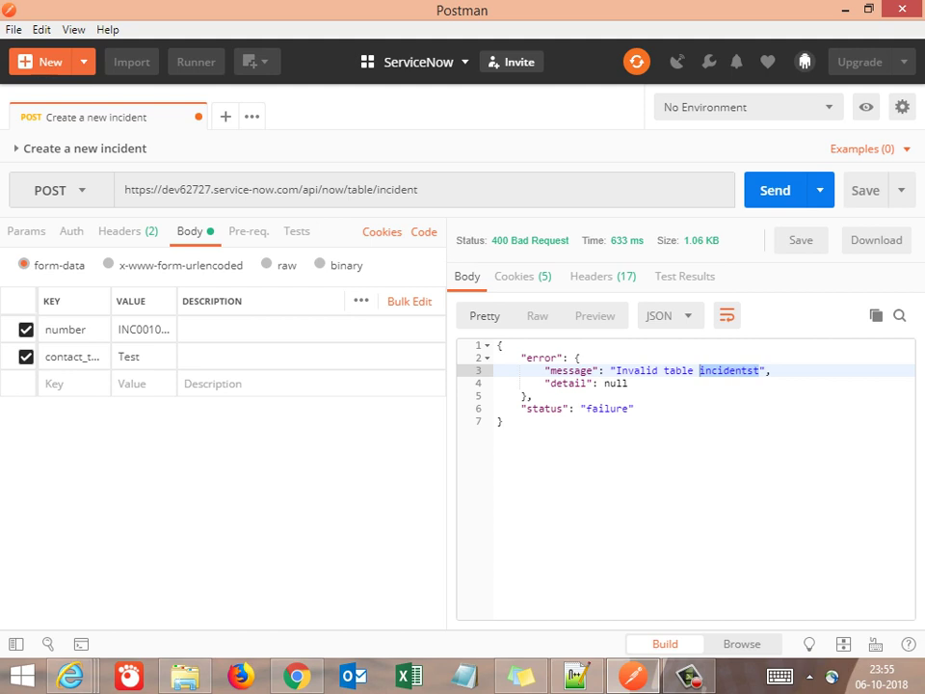
Save and send the form-data request, close the response search, and highlight the error message with its supported media types
left_click(820, 190)
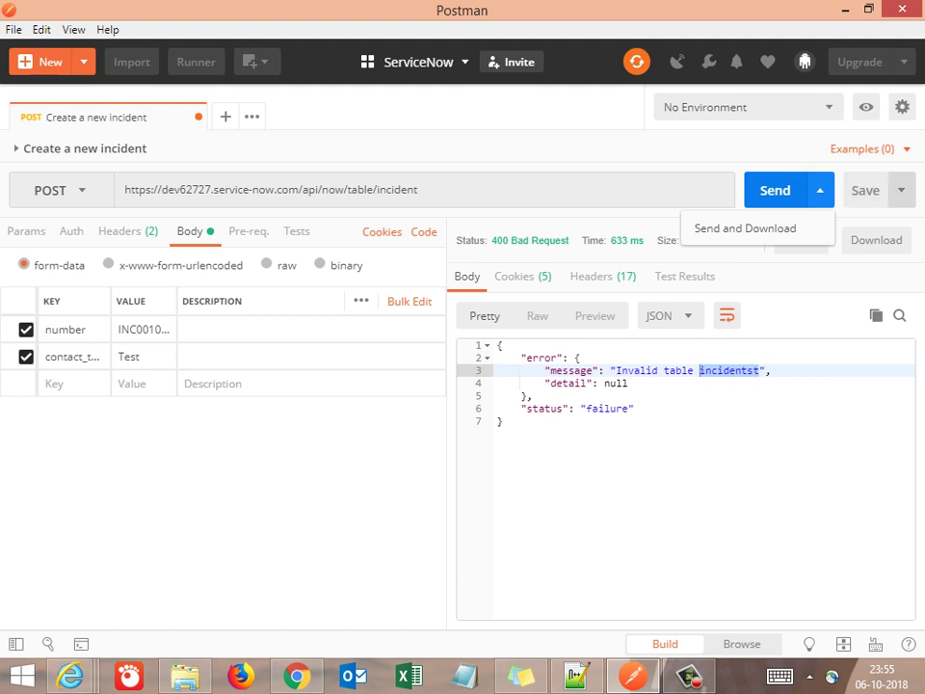
left_click(866, 190)
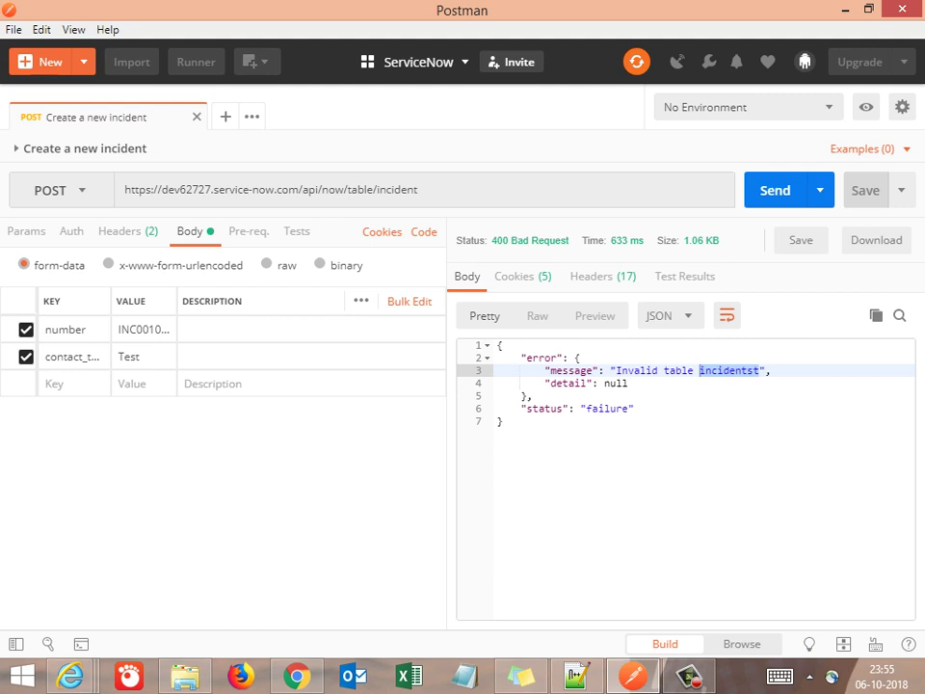
left_click(775, 190)
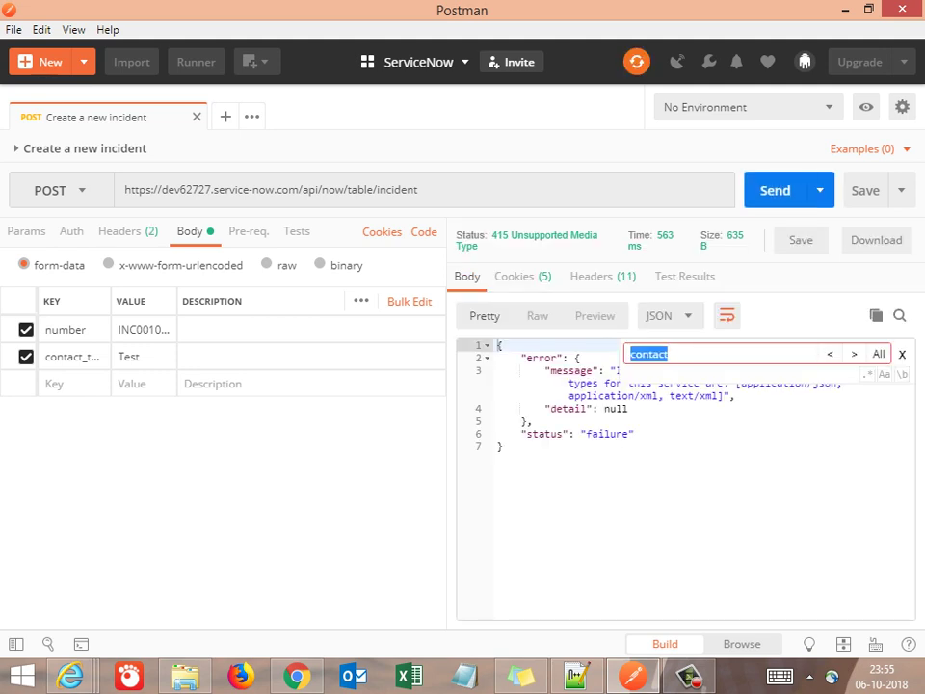
key("Escape")
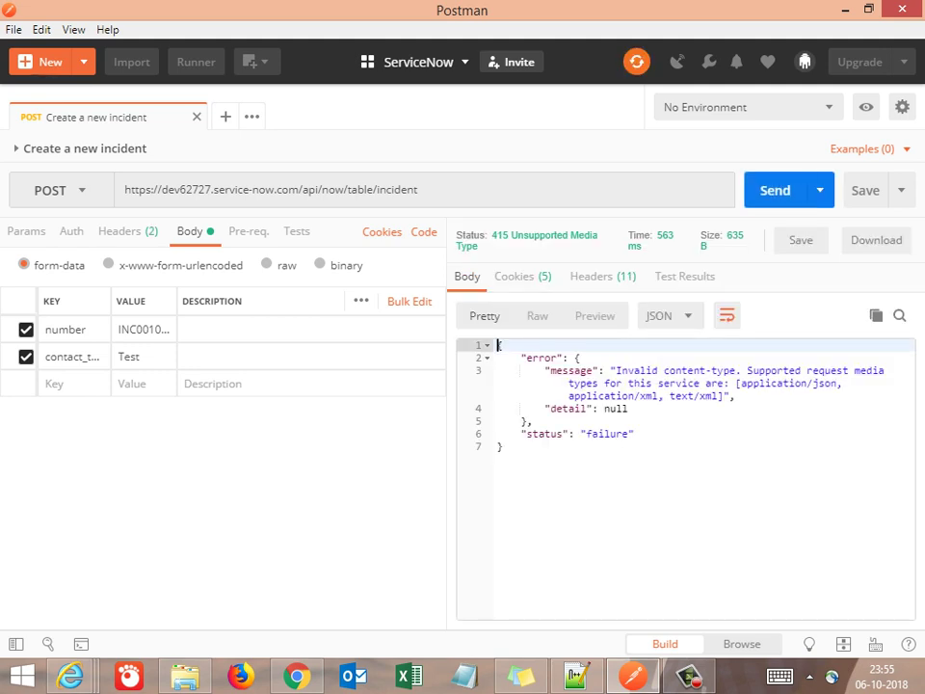
left_click_drag(616, 370, 737, 370)
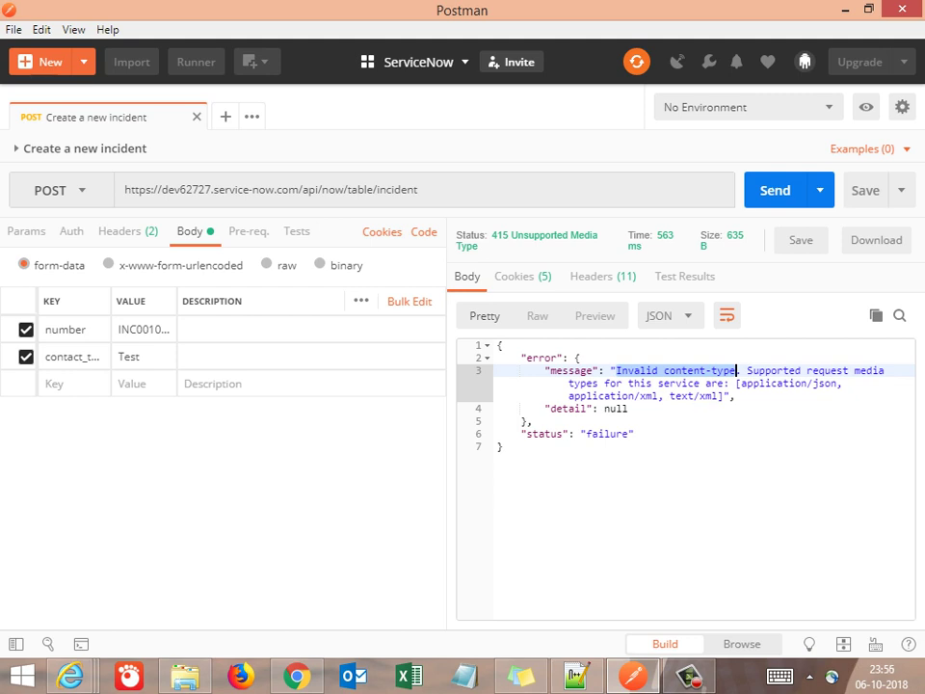
left_click_drag(736, 384, 723, 408)
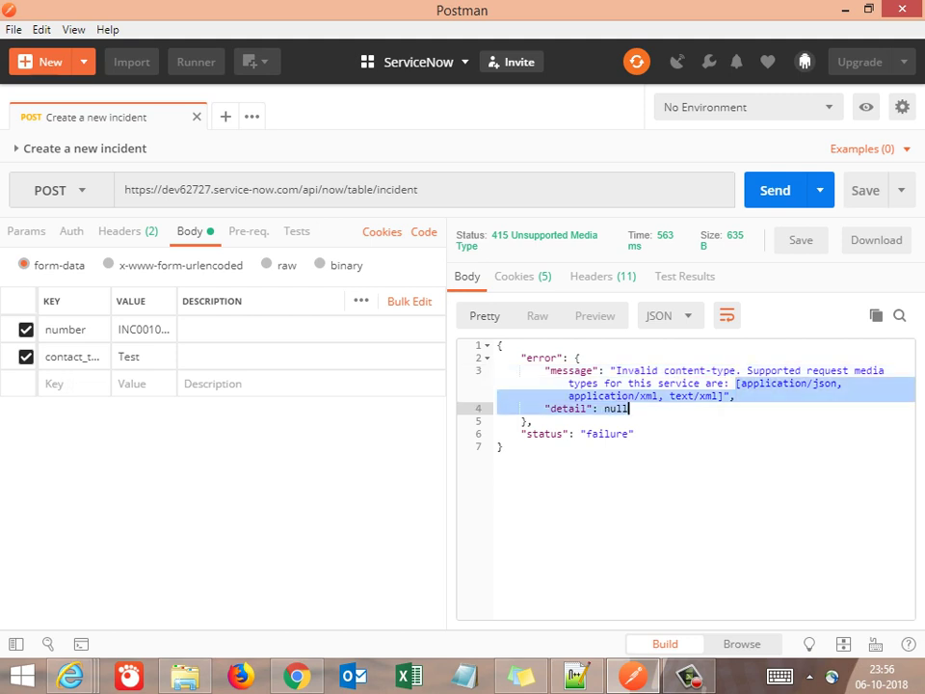
mouse_move(260, 414)
left_mouse_down()
mouse_move(45, 383)
mouse_move(44, 357)
mouse_move(183, 386)
mouse_move(260, 415)
left_mouse_up()
left_click_drag(615, 370, 648, 396)
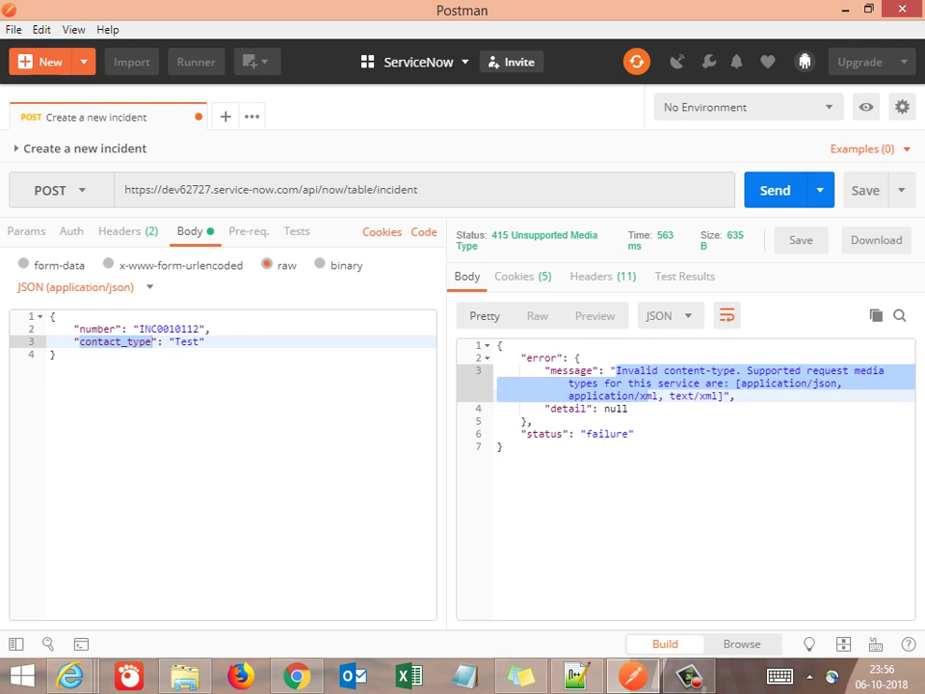
Check the raw and binary body types and return the request body to raw JSON
double_click(177, 342)
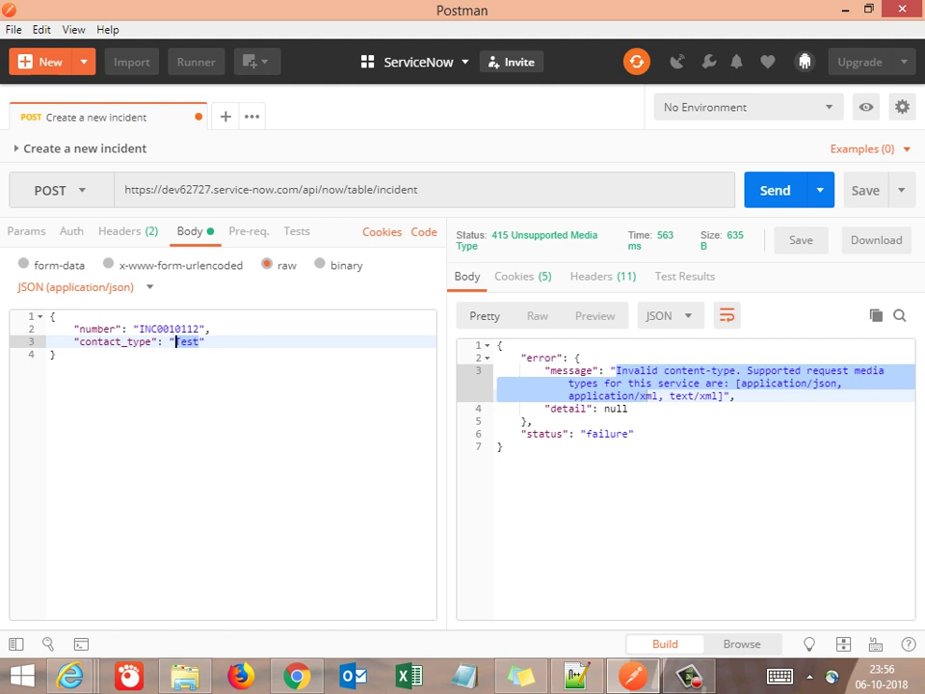
left_click(321, 265)
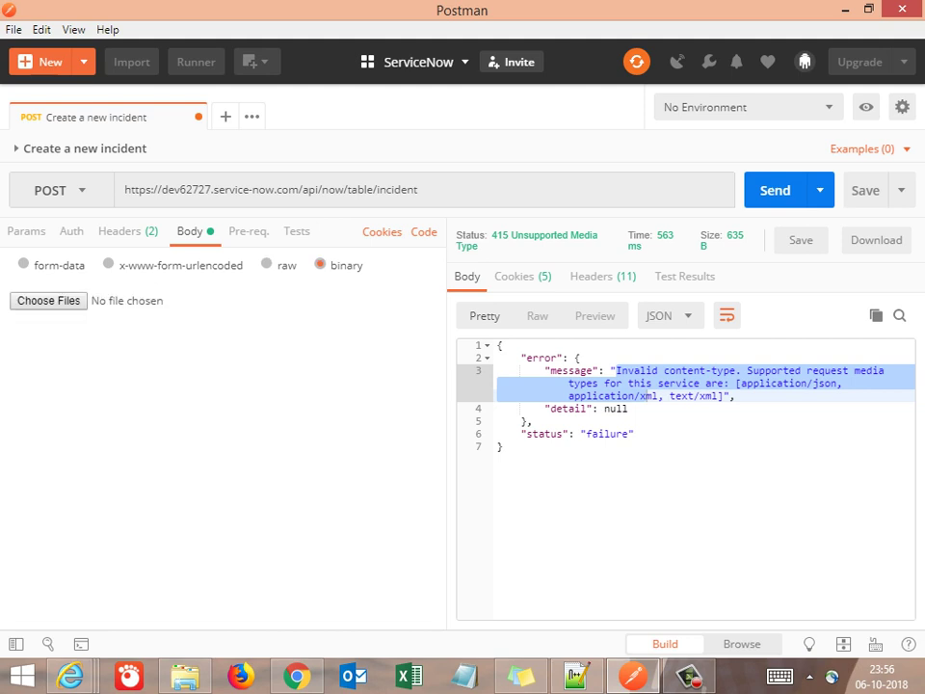
left_click(267, 264)
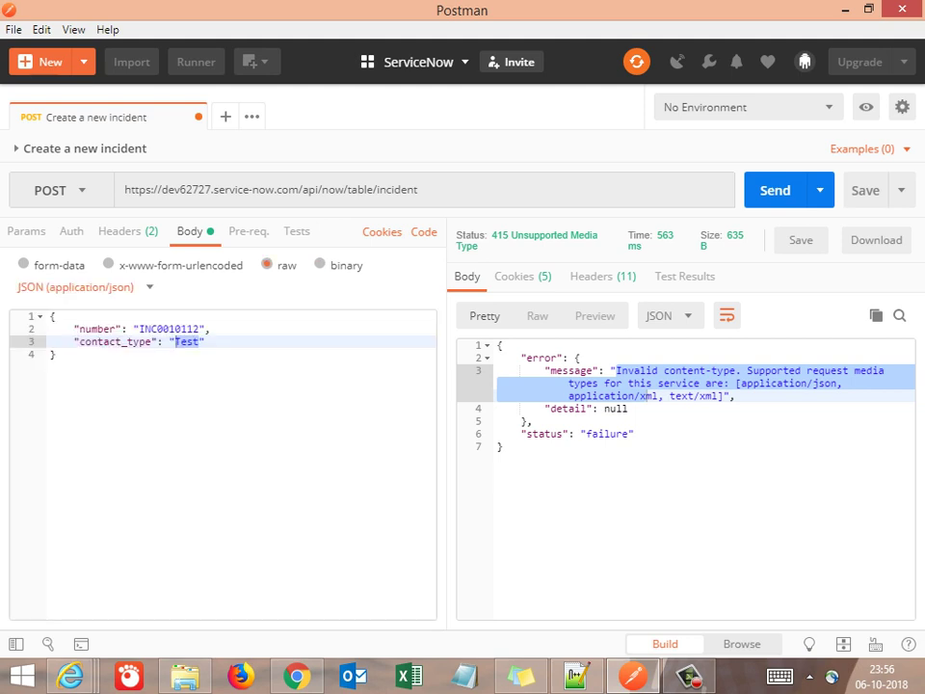
Save and send the raw JSON request, and review the response fields down to contact_type
left_click(504, 446)
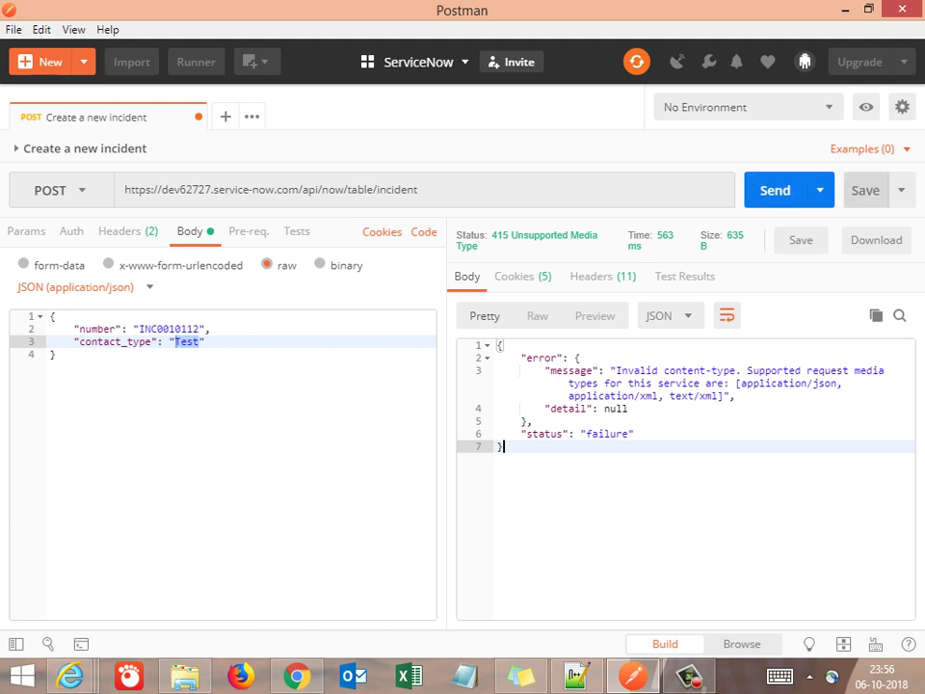
left_click(866, 191)
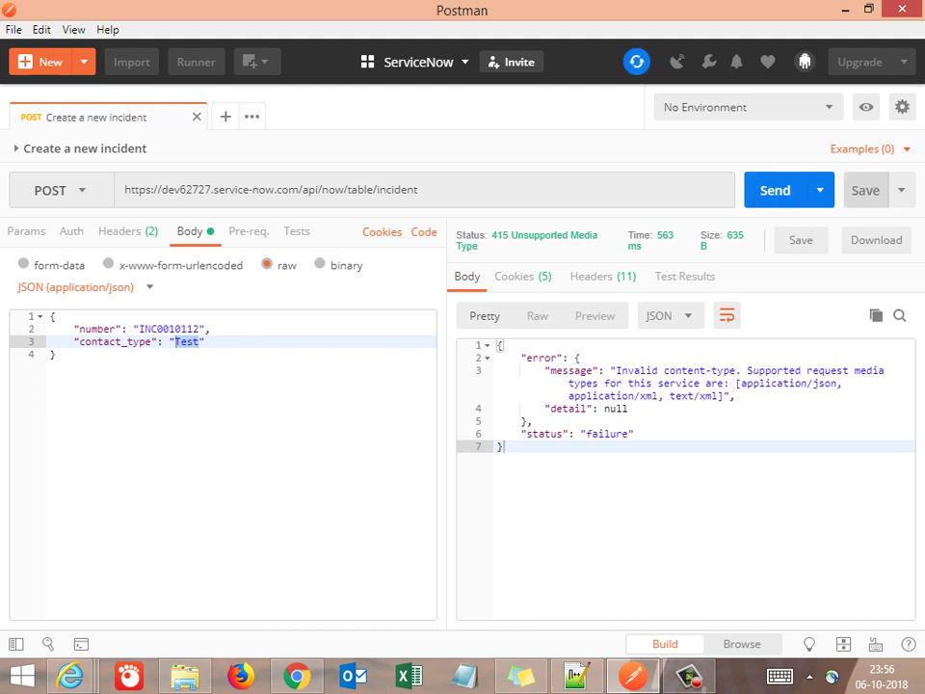
left_click(776, 191)
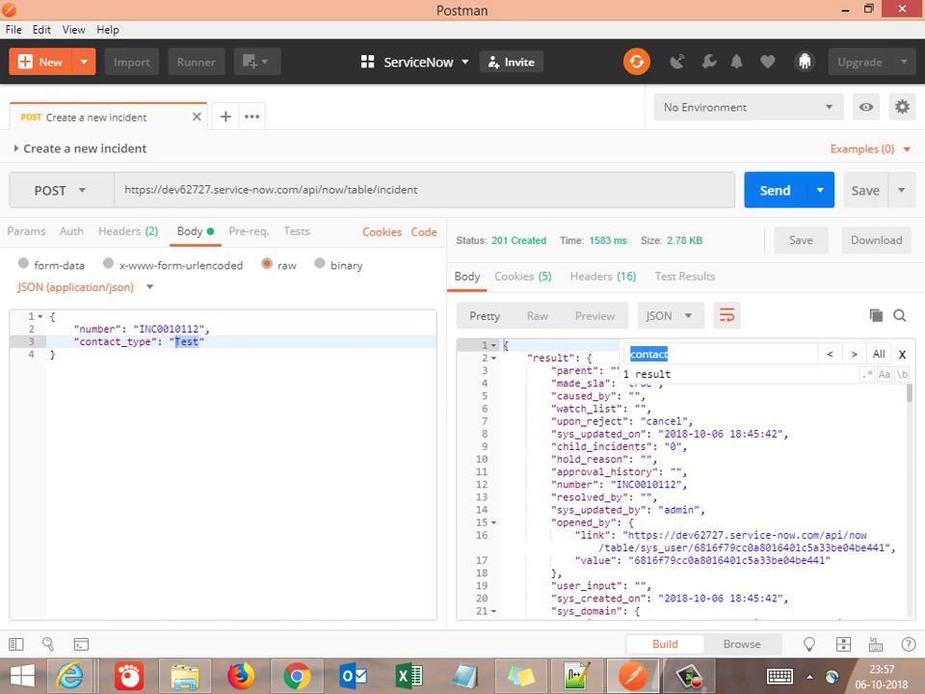
scroll(685, 481, "down", 3)
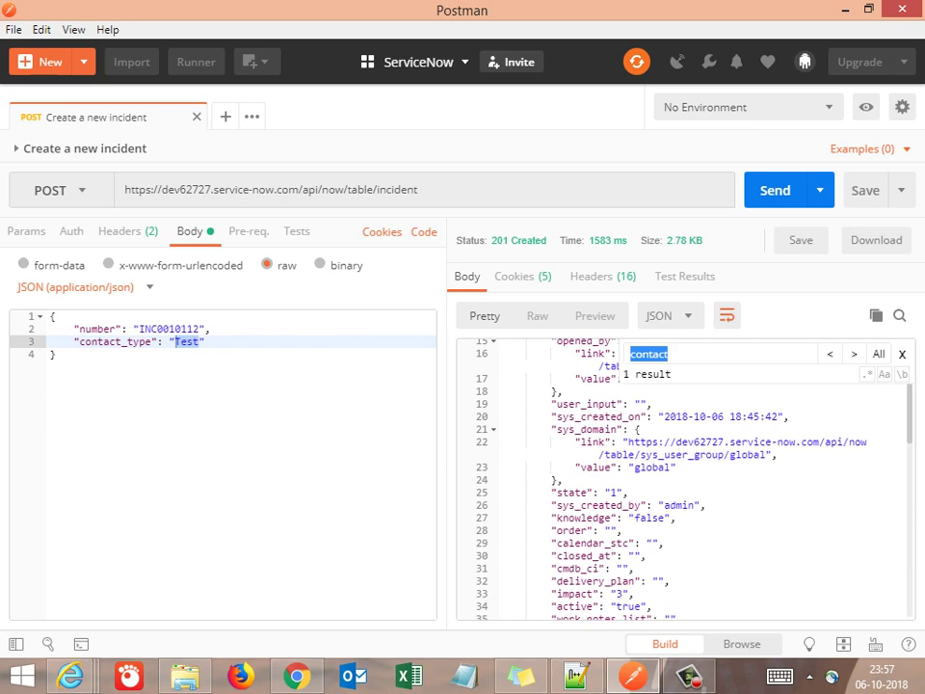
scroll(684, 477, "down", 6)
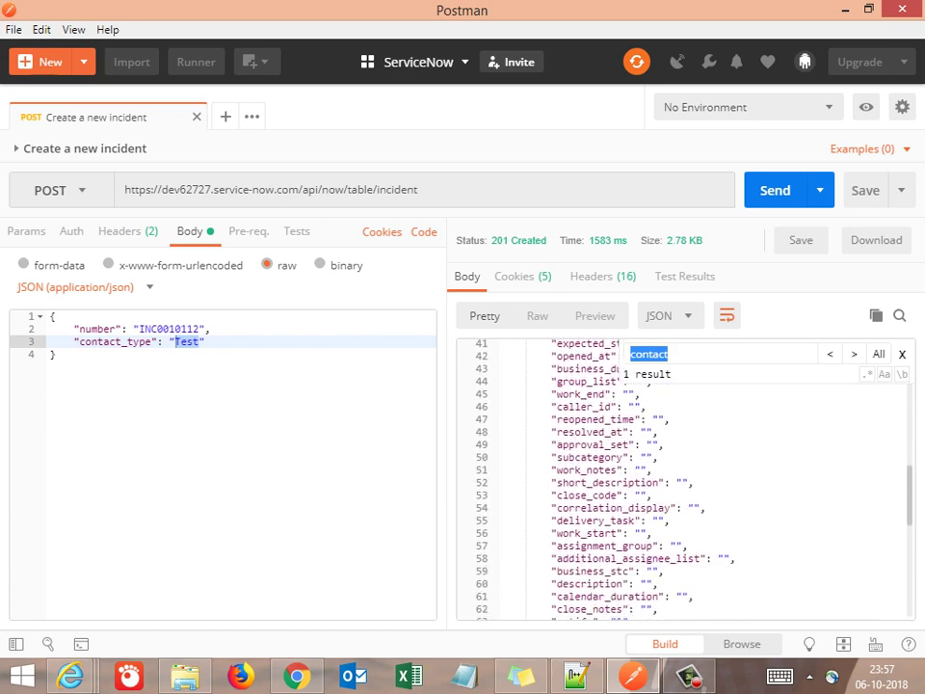
scroll(600, 413, "down", 5)
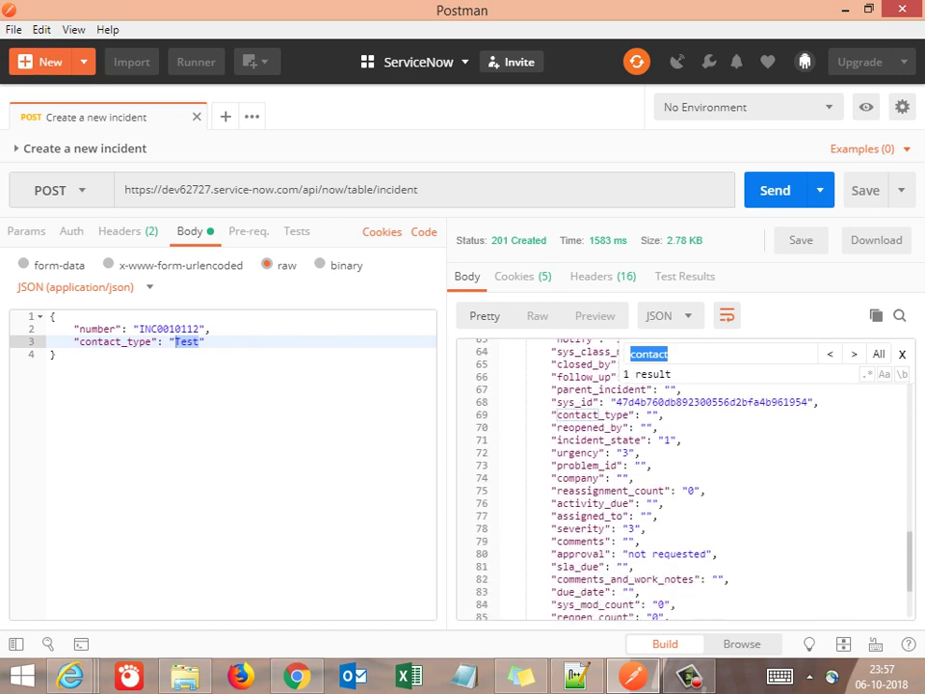
Review the response fields from end to start, including the incident number, and search the response for contact
scroll(600, 413, "down", 2)
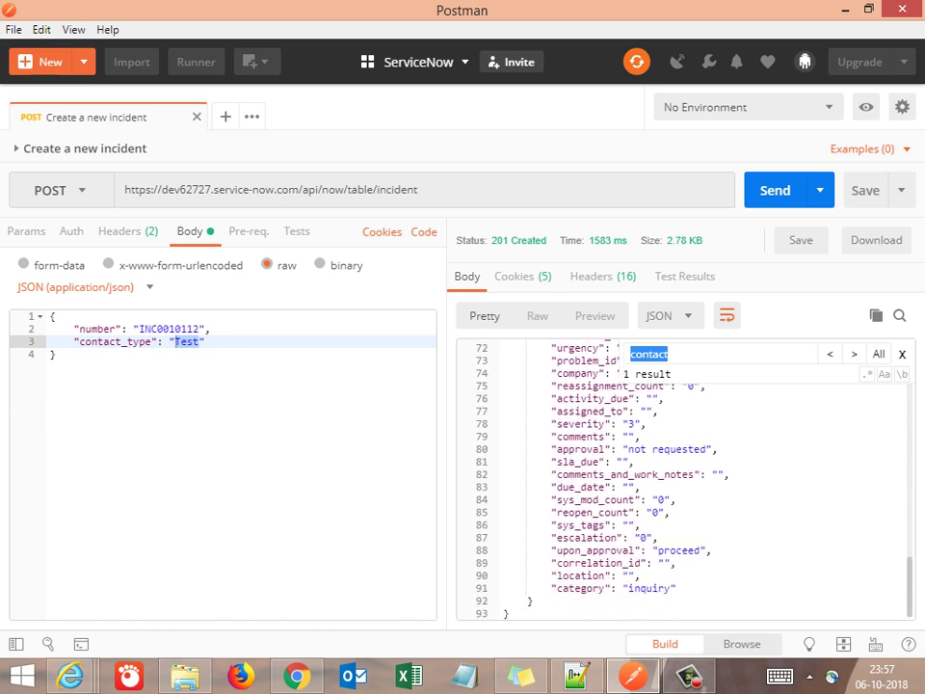
scroll(684, 477, "up", 9)
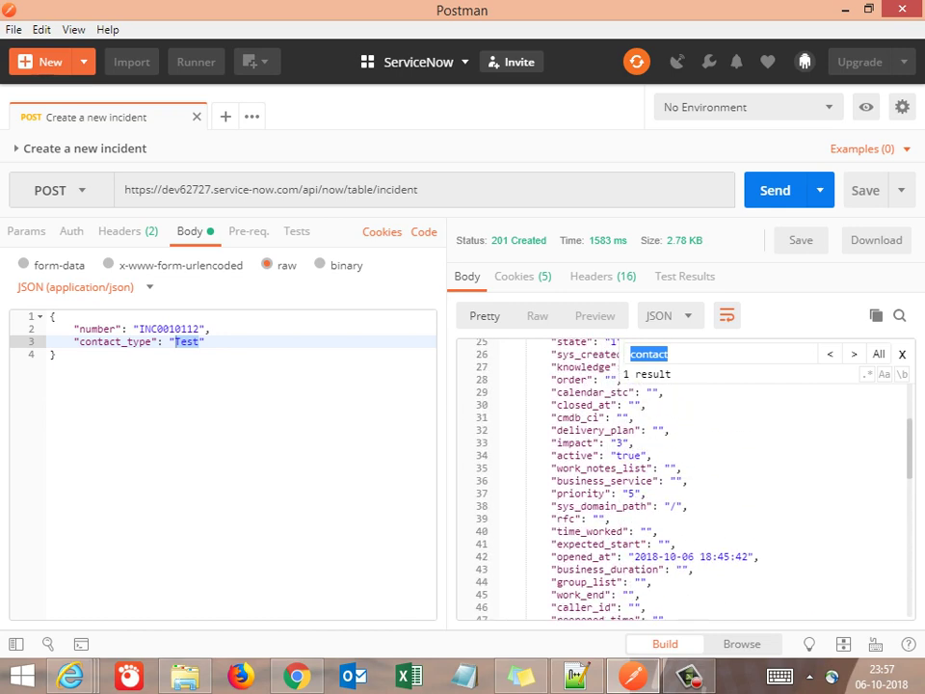
scroll(685, 477, "up", 5)
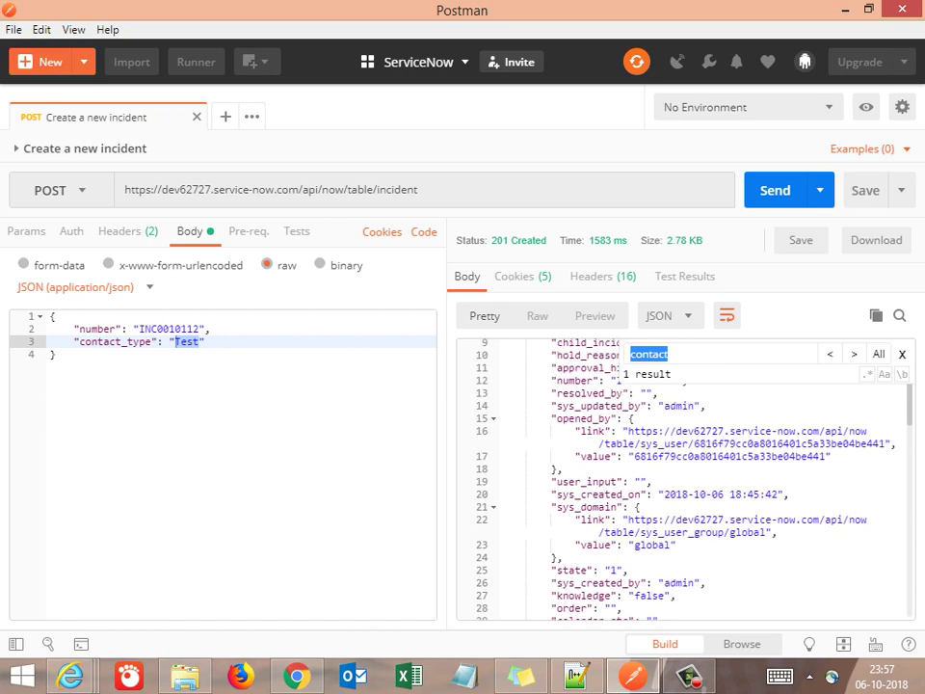
scroll(684, 477, "up", 3)
scroll(790, 446, "down", 1)
left_click_drag(790, 428, 809, 354)
left_click(771, 354)
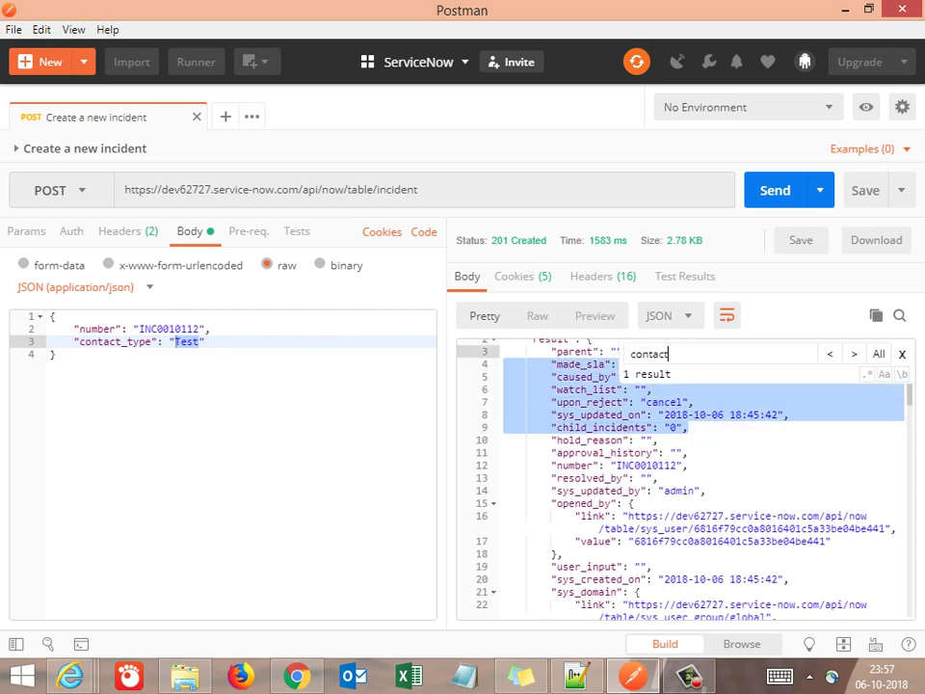
key("Return")
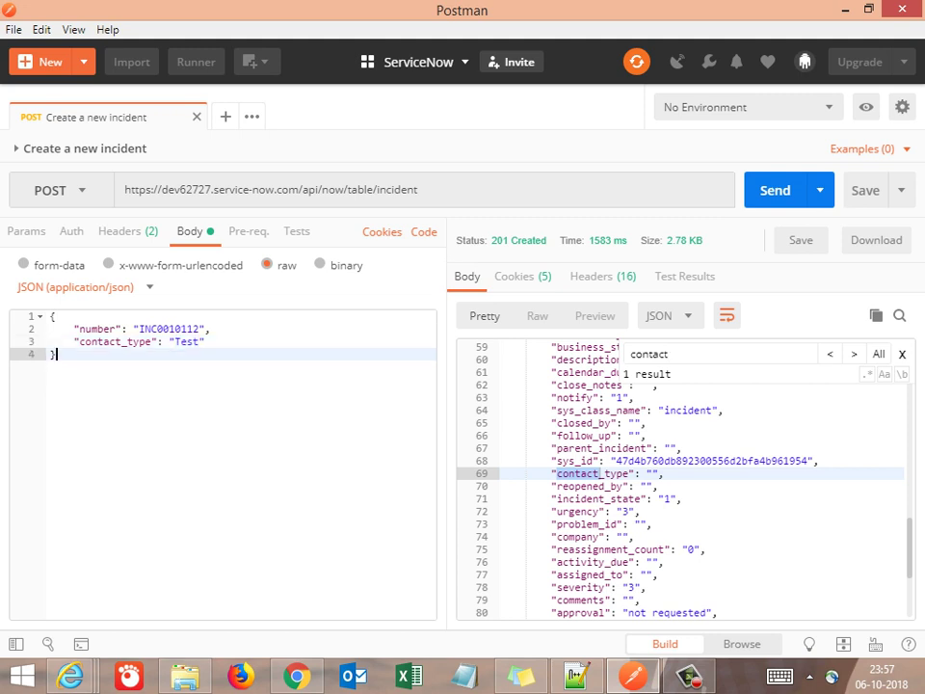
Highlight the whole raw JSON request body and its contact_type value for review
key("ctrl+a")
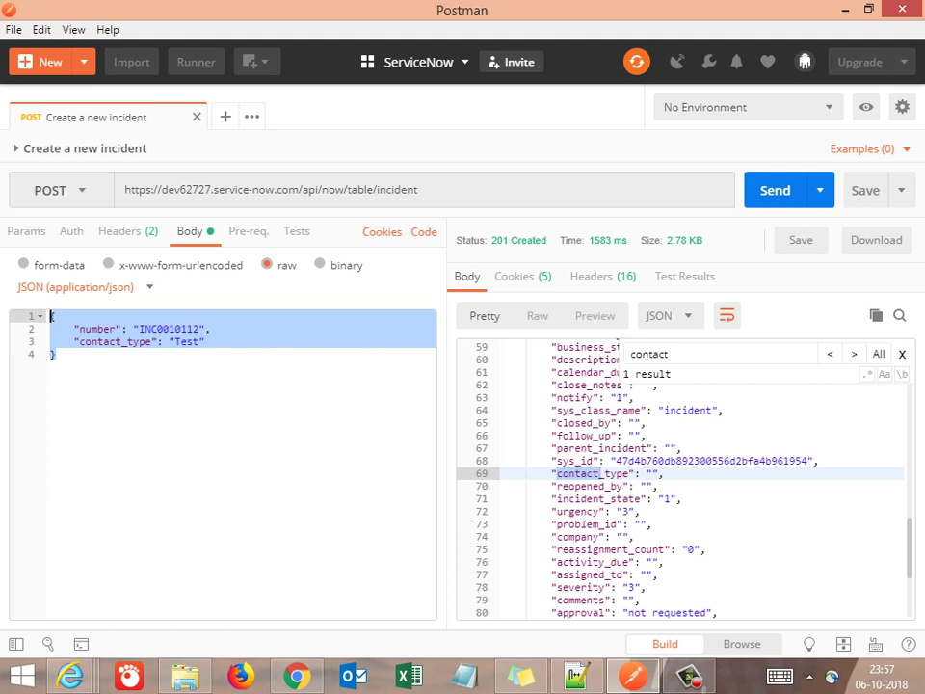
left_click(55, 355)
key("ctrl+a")
left_click(56, 355)
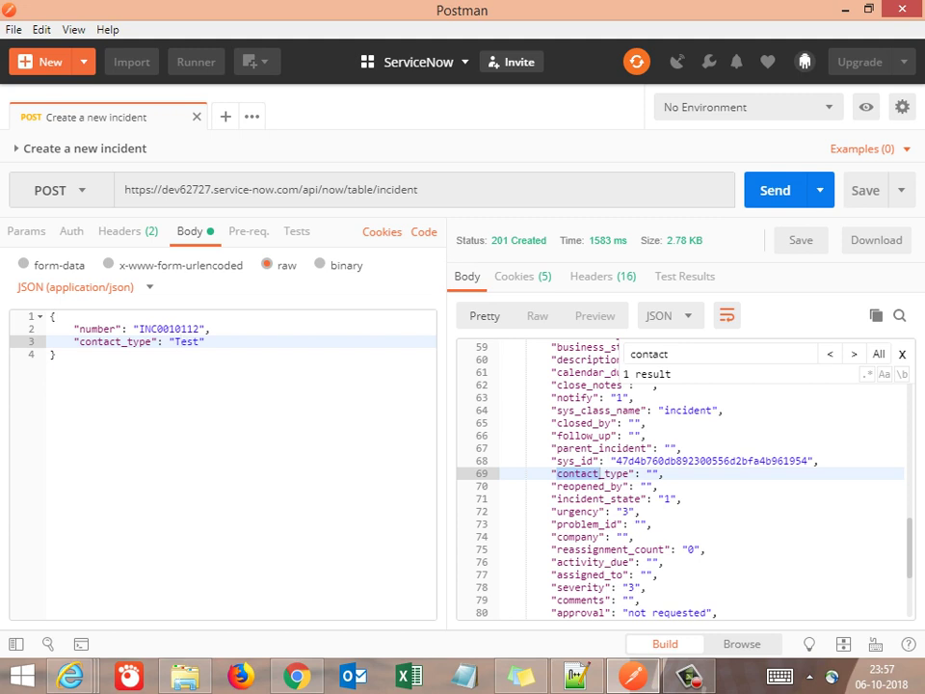
double_click(178, 342)
left_click(181, 342)
left_click(57, 354)
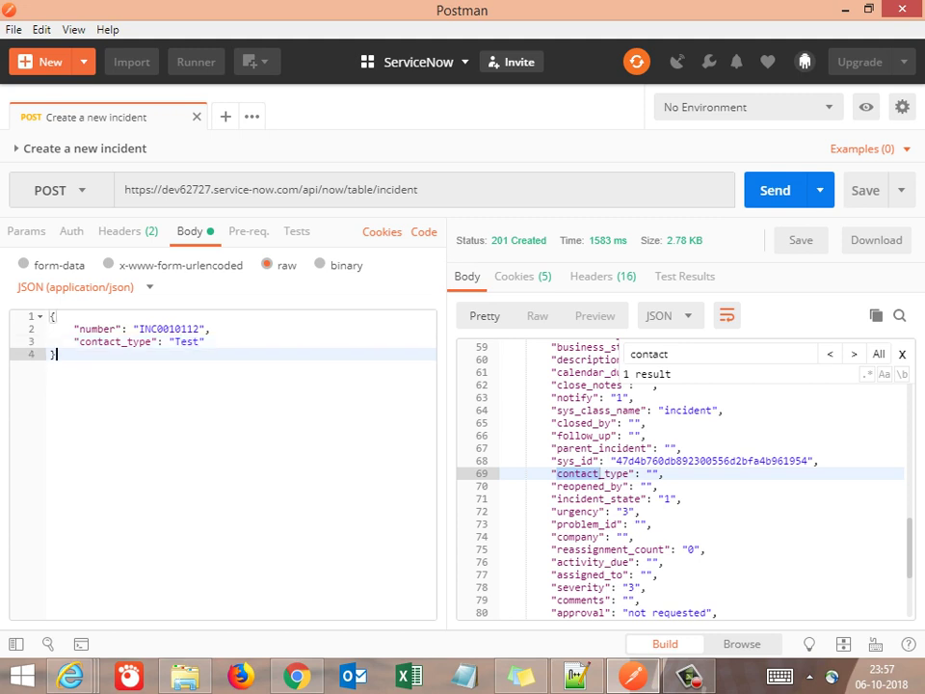
Switch to the Notepad++ notes and undo the recent edits until the pasted response JSON is removed
left_click(578, 675)
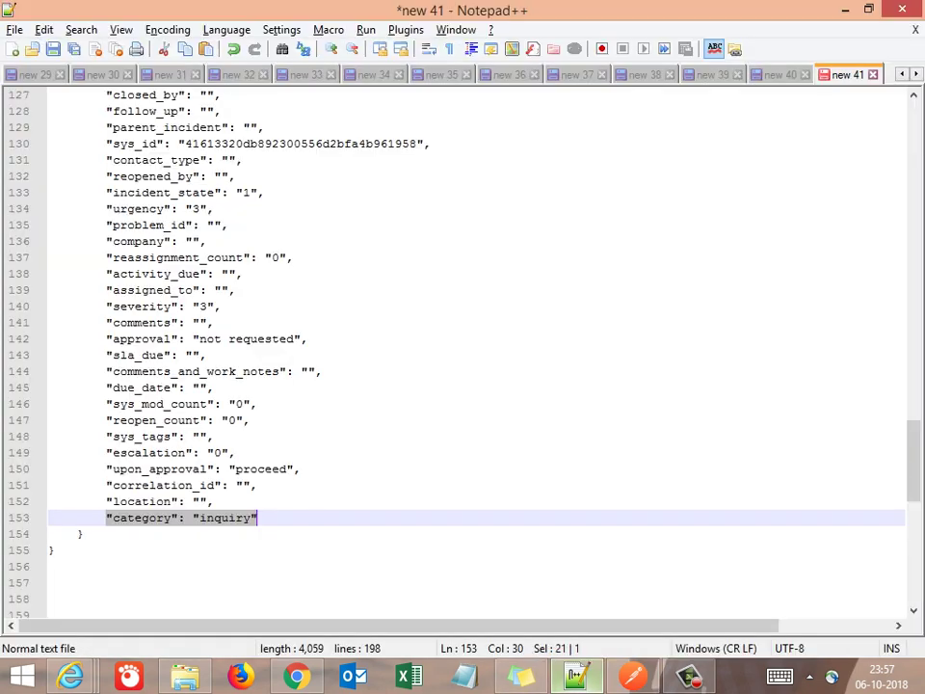
left_click(56, 551)
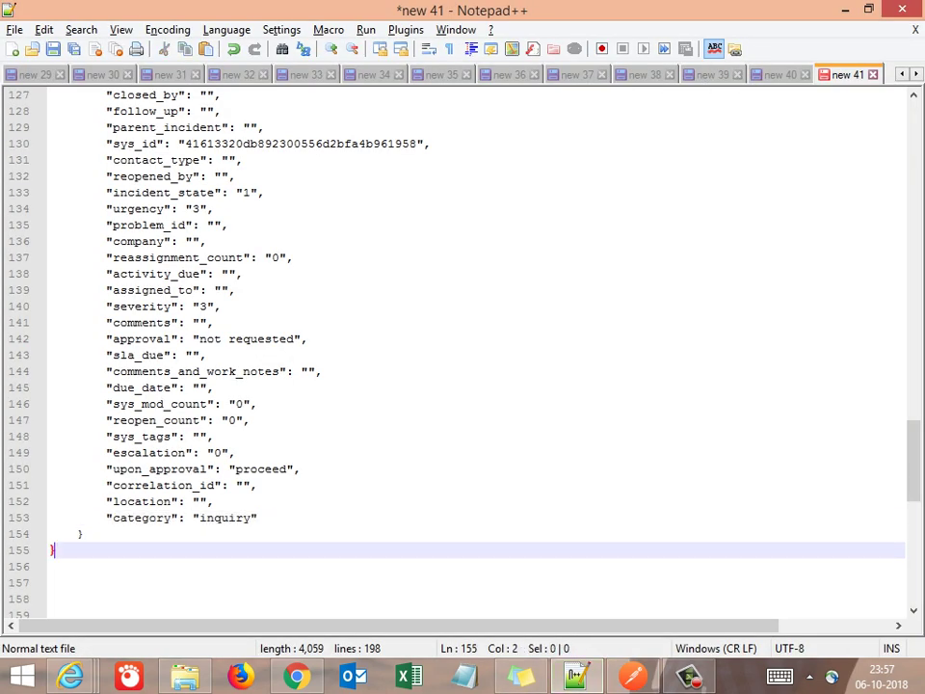
key("ctrl+z")
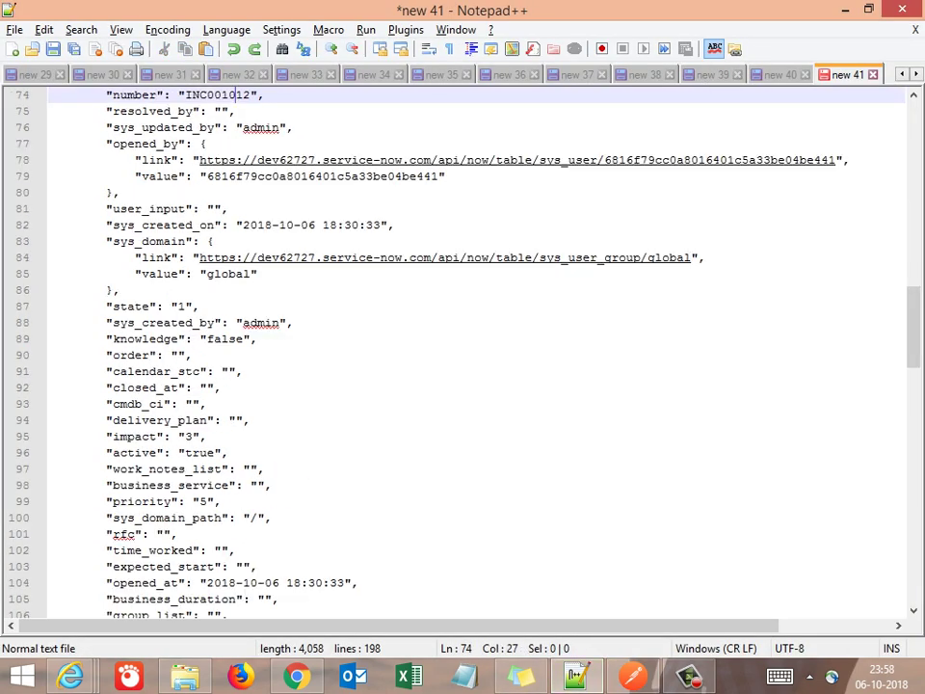
key("ctrl+z")
key("ctrl+z")
key("ctrl+z")
key("ctrl+z")
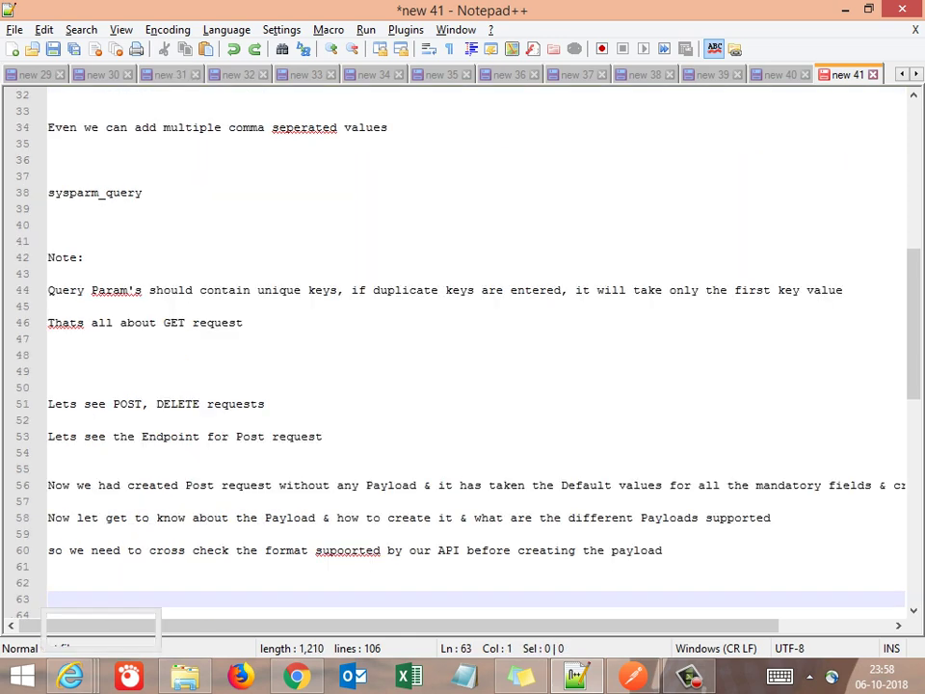
Write the note "Now lets see Delete request, on one of the incidets we created" below the payload notes
type("Now let")
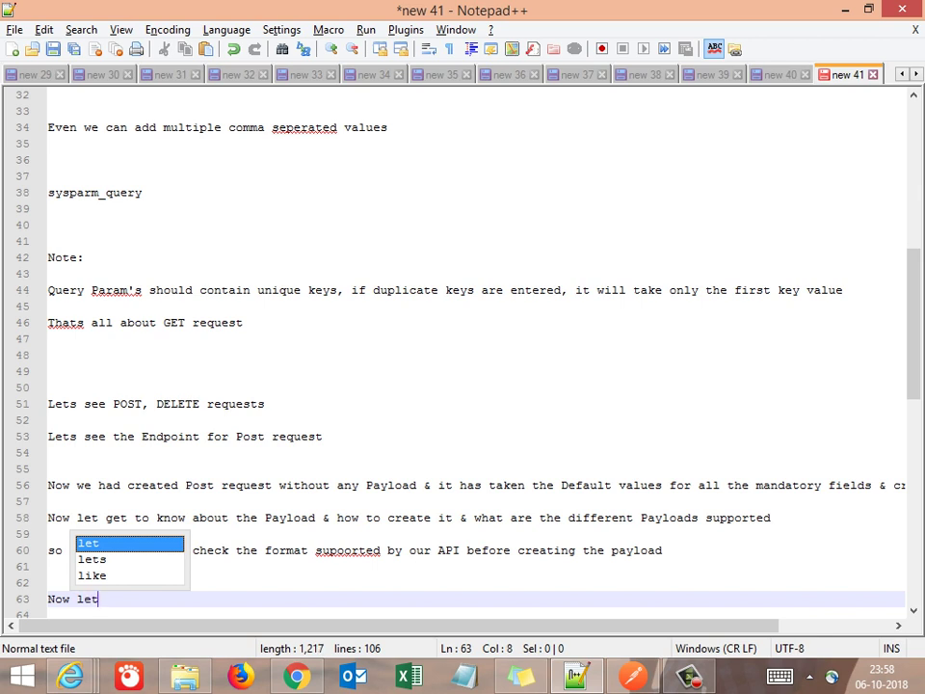
type("s see ")
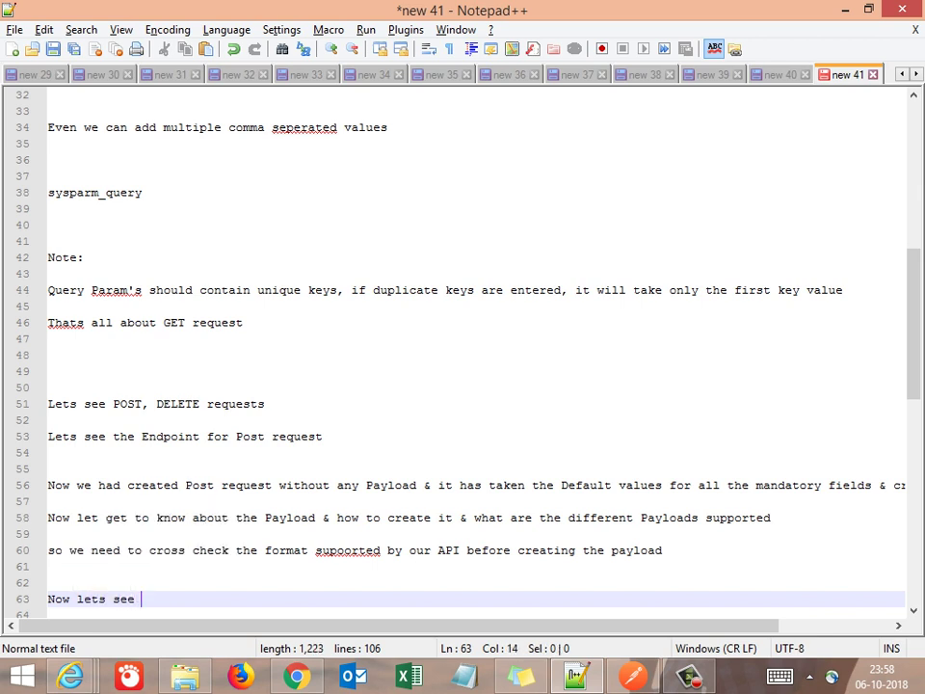
type("De")
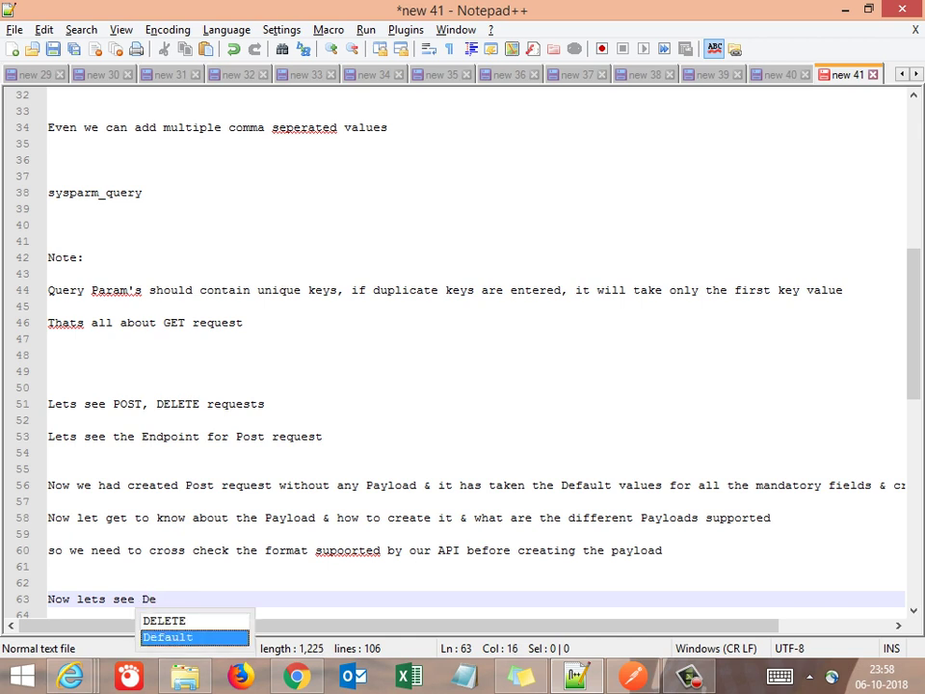
type("lete ")
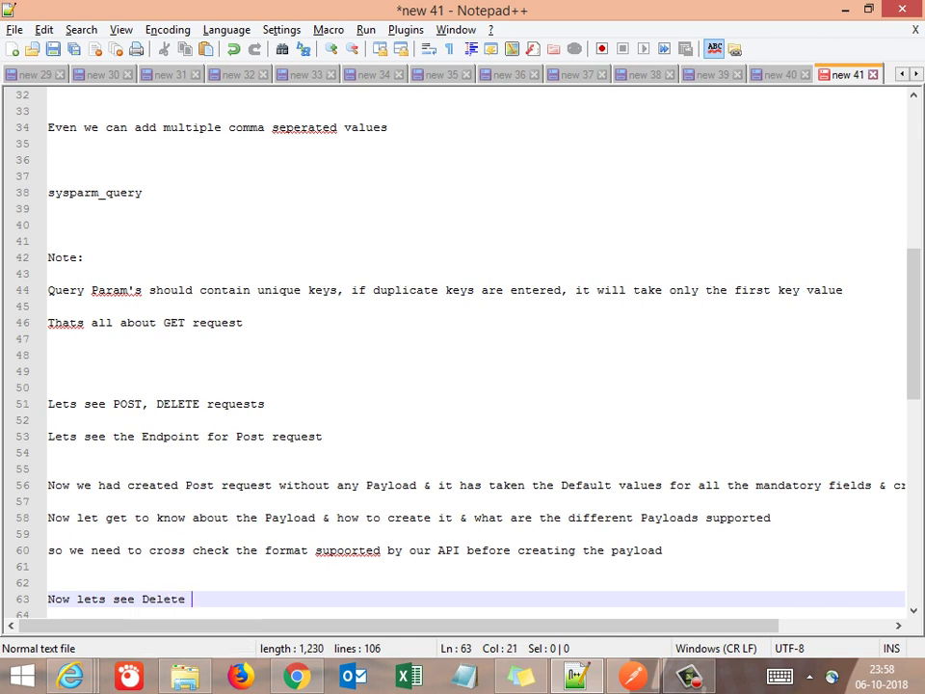
type("request")
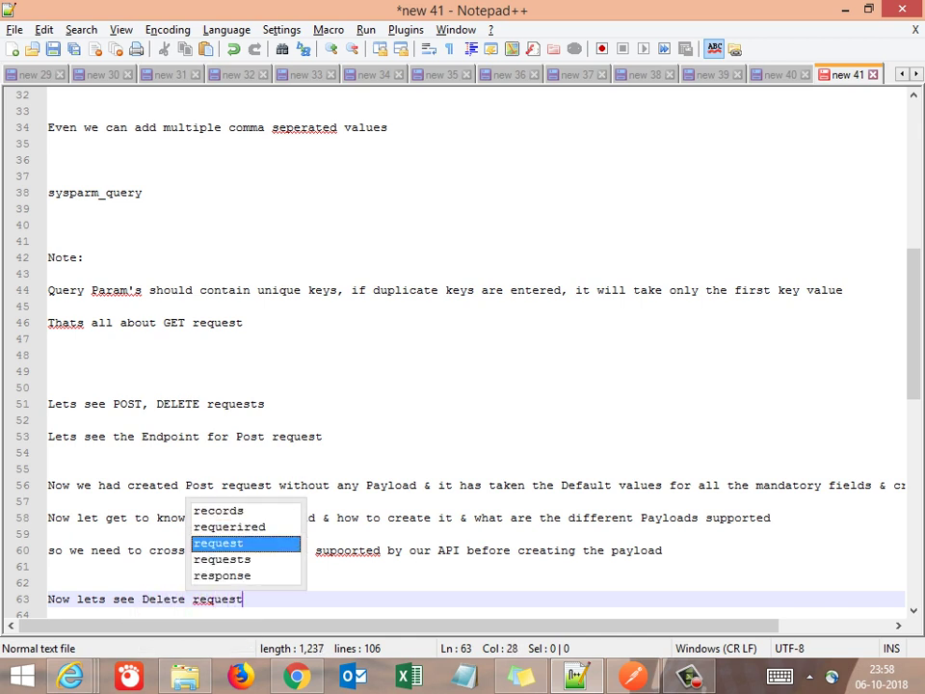
type(",")
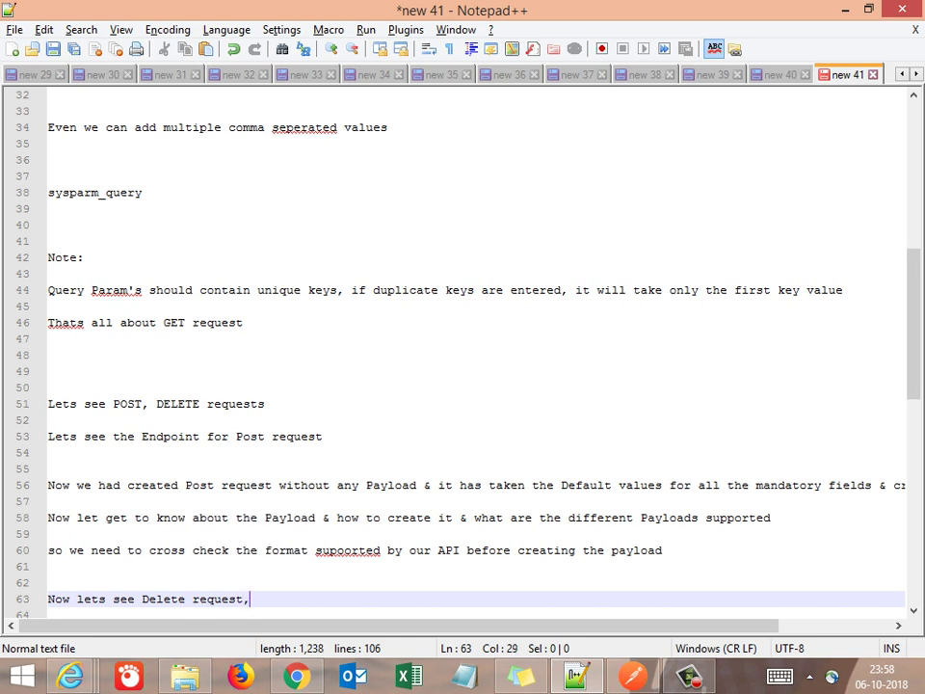
type(" on one of the")
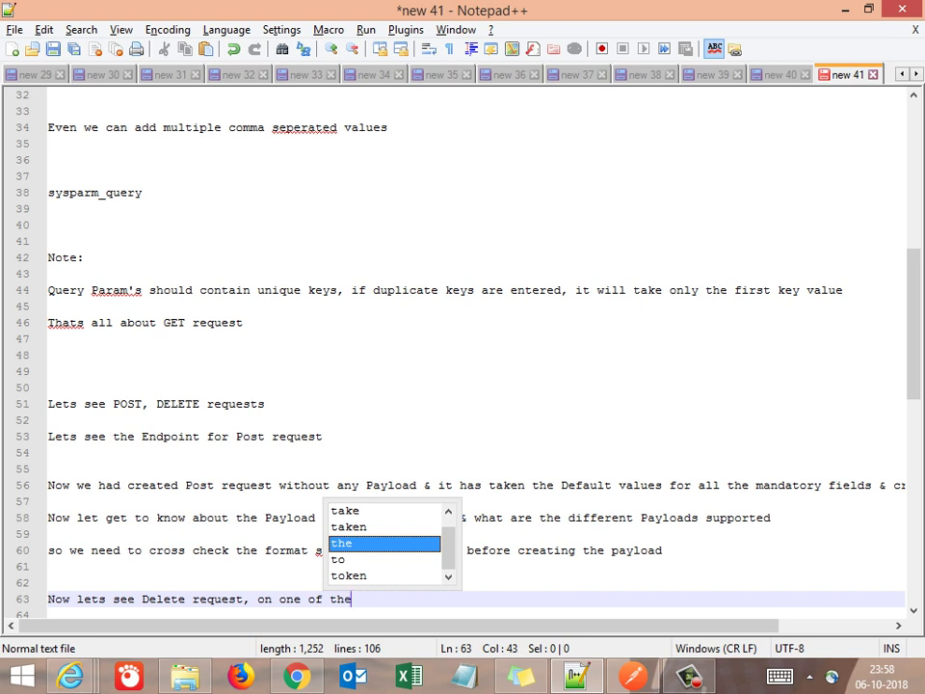
type(" inc")
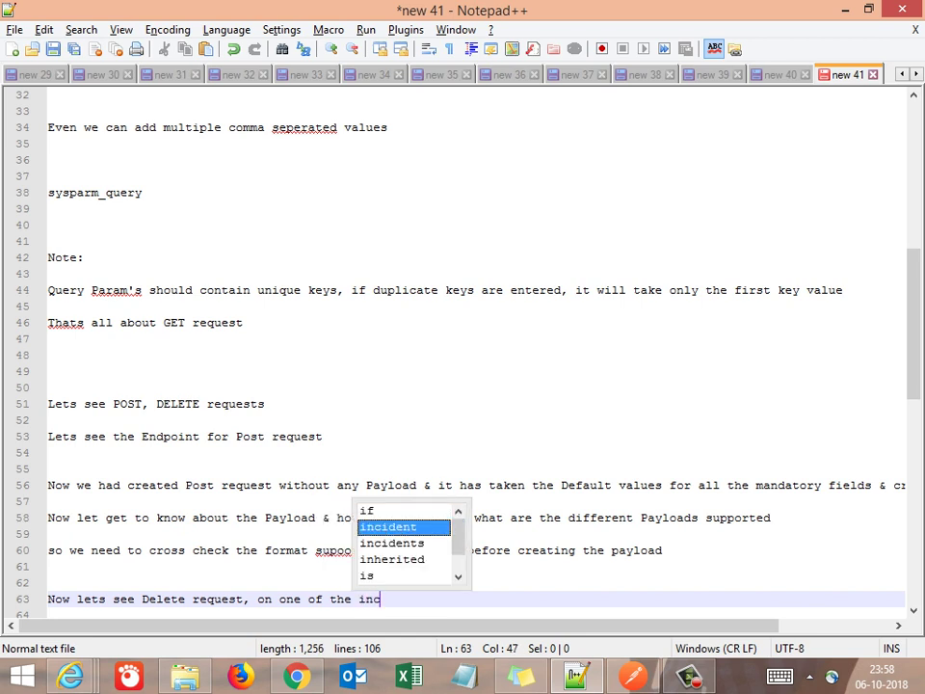
type("idets ")
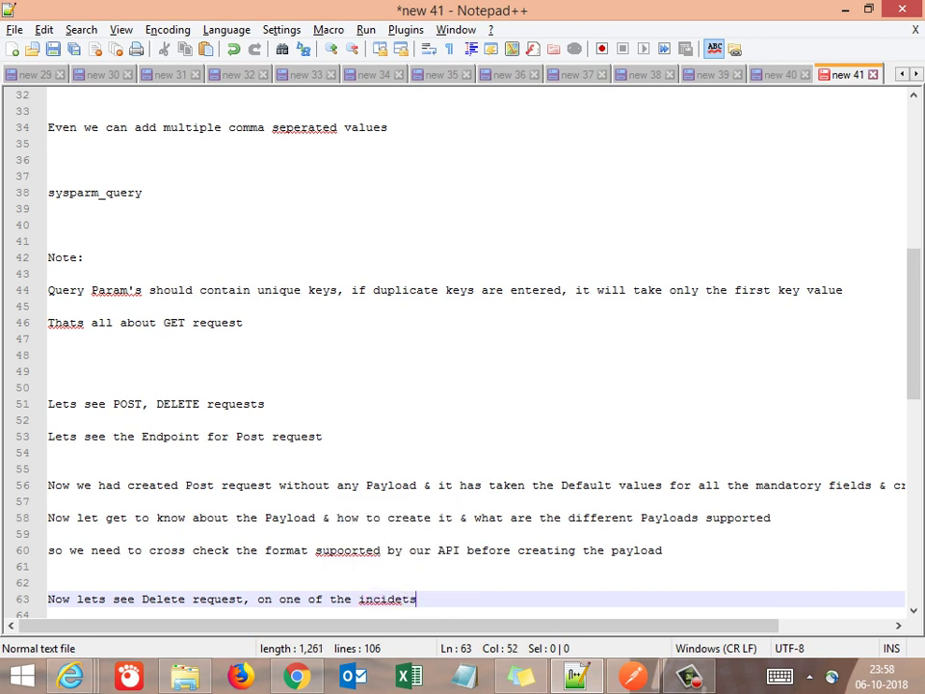
type("we created")
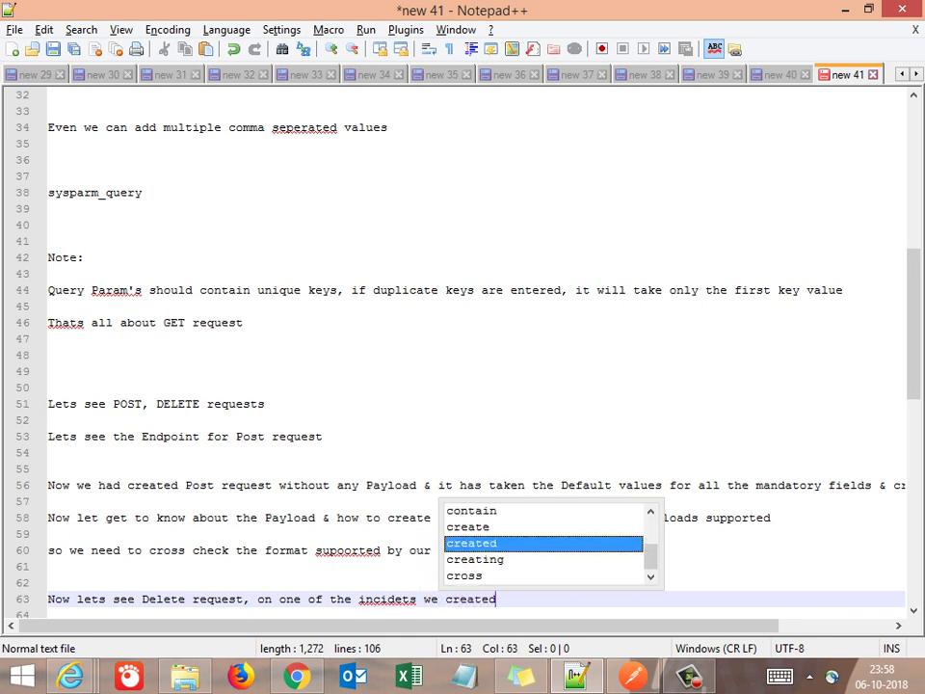
Correct the misspelled word in the new note to "incidents" and add two line breaks after the sentence
key("Left")
key("Left")
key("Left")
key("Left")
key("Left")
key("Left")
key("Left")
key("Left")
key("Left")
key("Left")
key("Left")
key("Left")
key("Left")
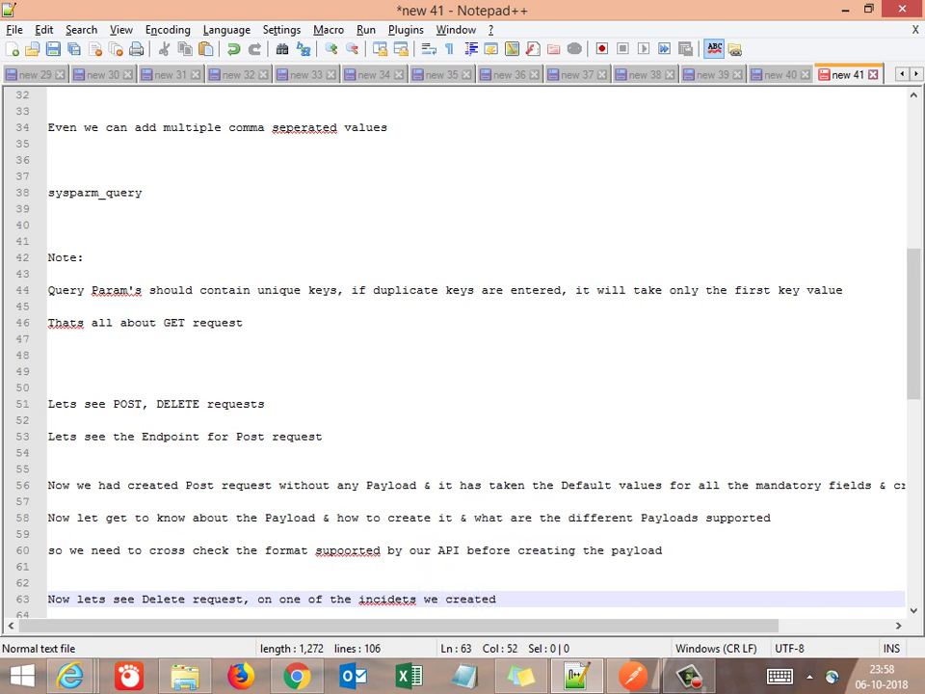
type("n")
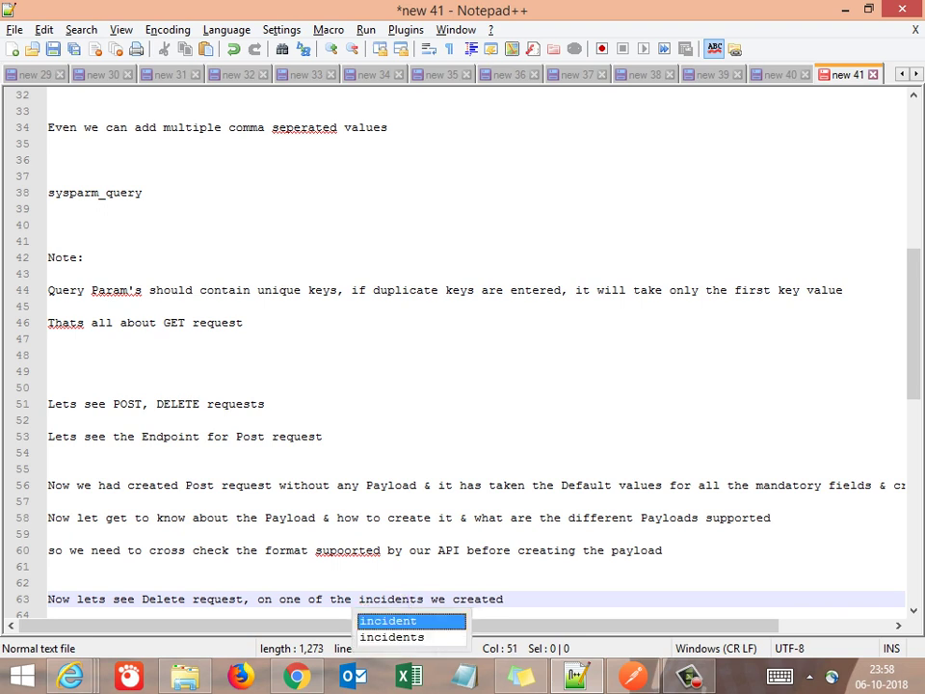
key("Right")
key("Right")
key("Right")
key("Right")
key("Right")
key("Right")
key("Right")
key("Right")
key("Right")
key("Right")
key("Right")
key("Right")
key("Right")
key("Return")
key("Return")
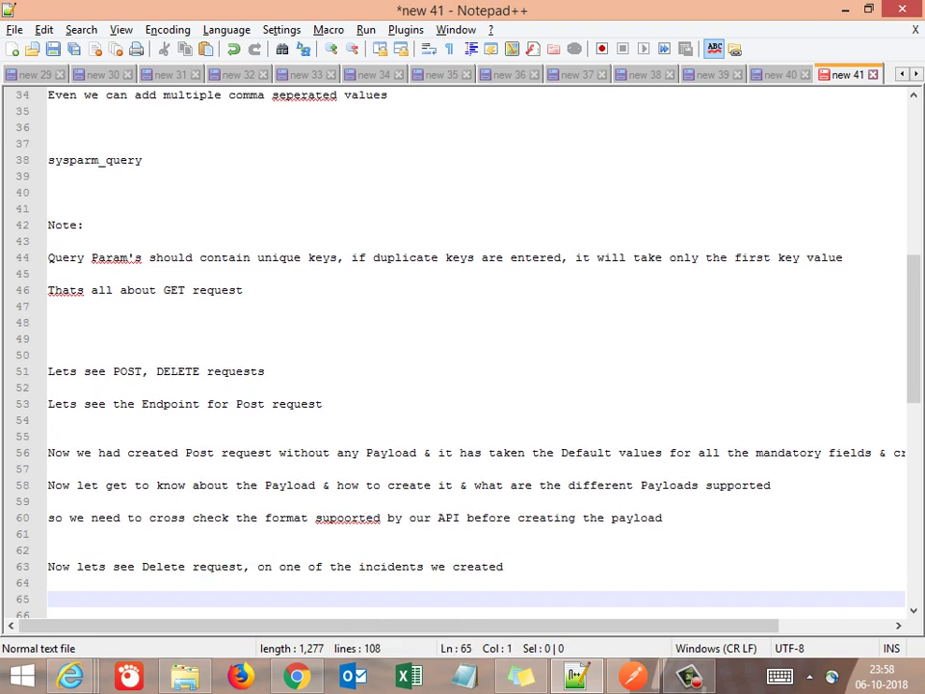
Switch to ServiceNow in Chrome, filter the navigator for "rest api", and open the REST API Explorer
key("alt+Tab")
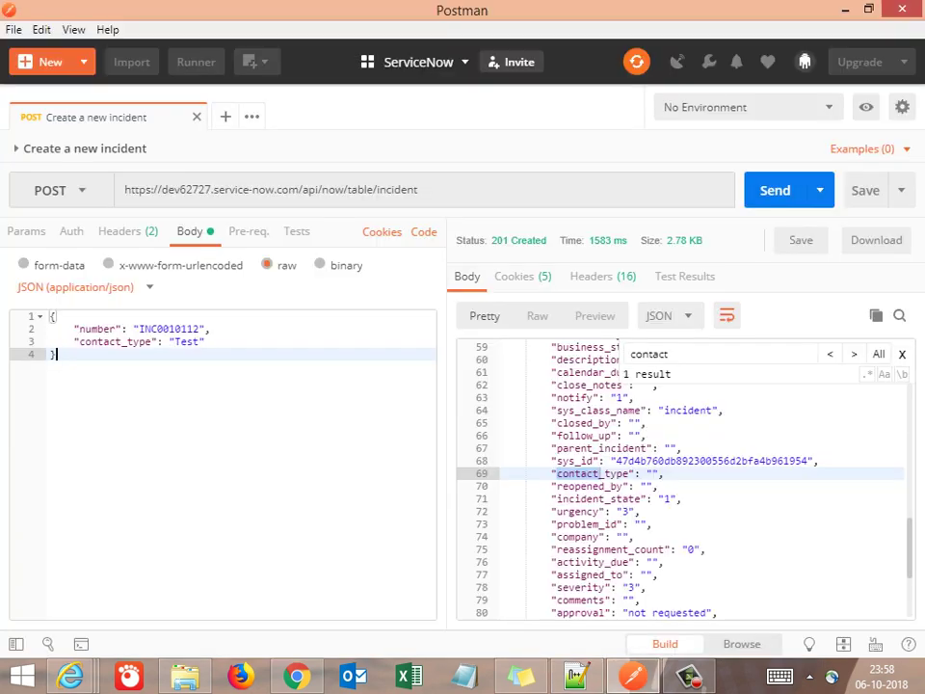
left_click(296, 676)
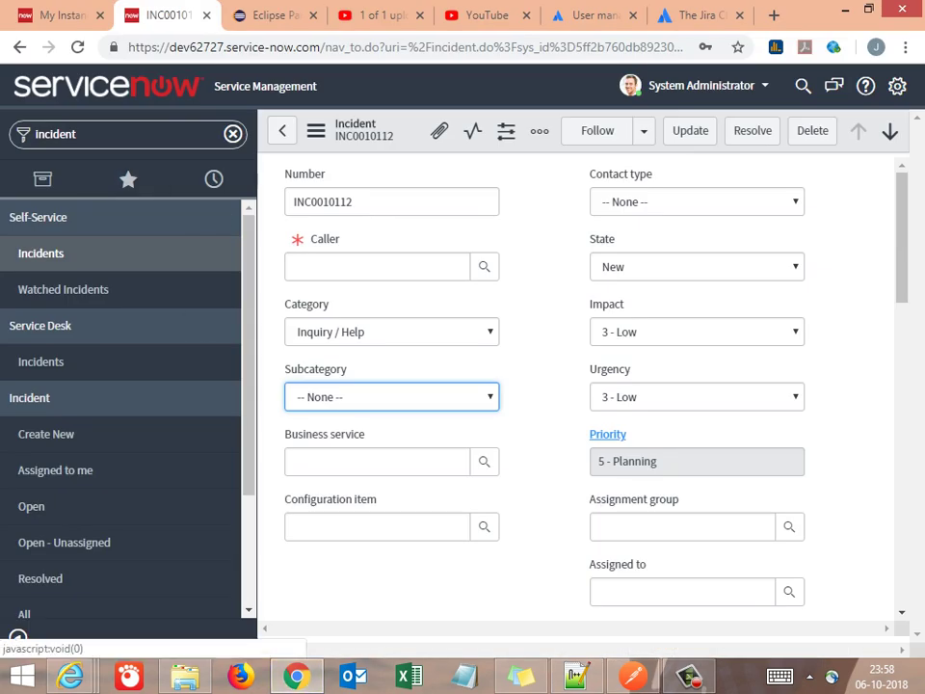
left_click(87, 134)
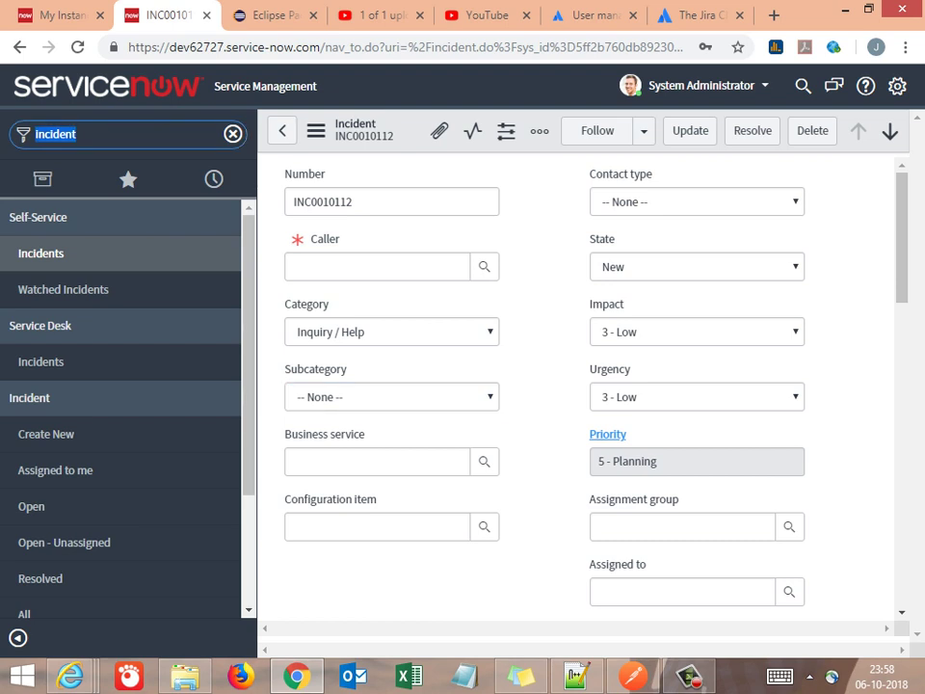
type("re")
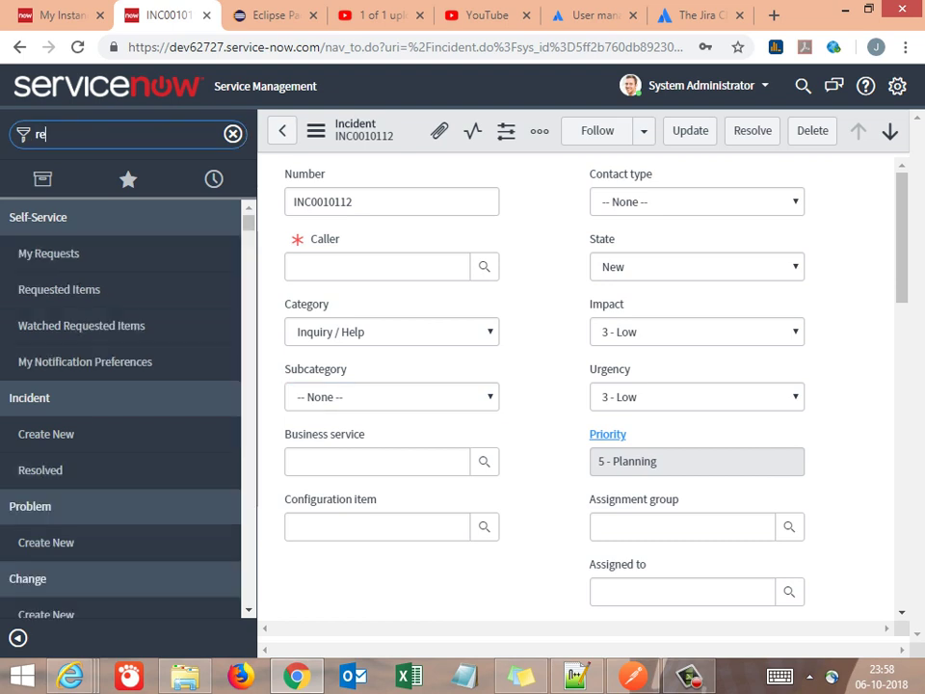
type("st api")
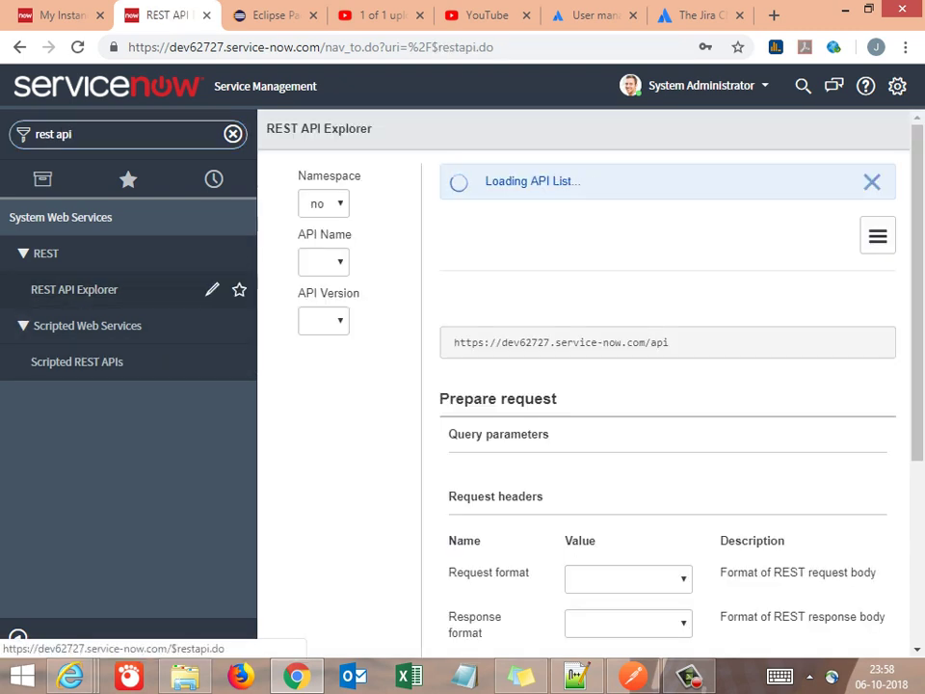
left_click(74, 290)
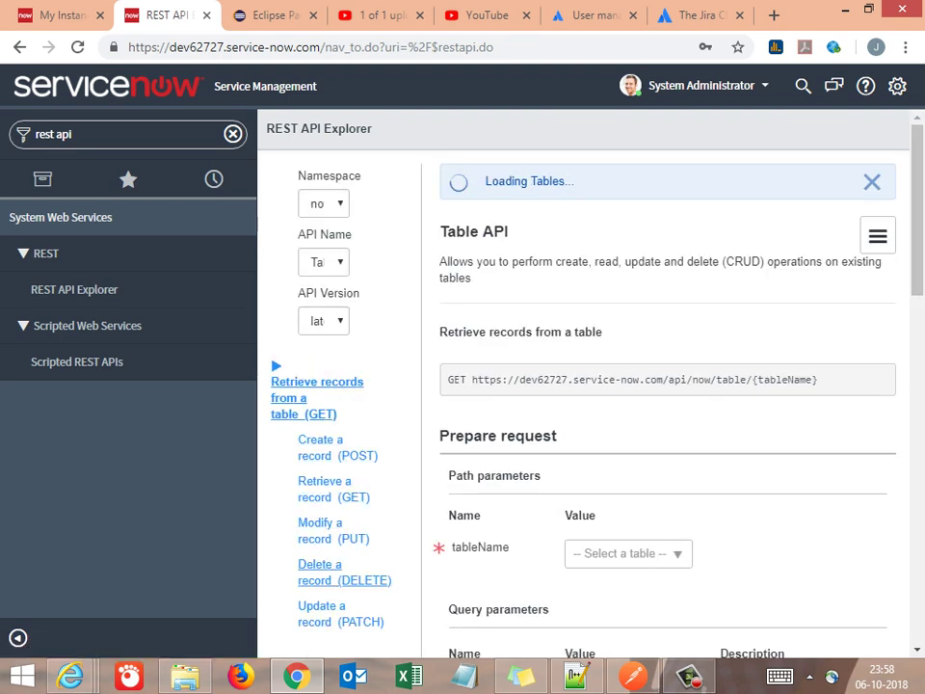
Copy the Table API endpoint for deleting a record from the REST API Explorer and paste it into the Notepad++ notes below the Delete sentence
left_click(319, 572)
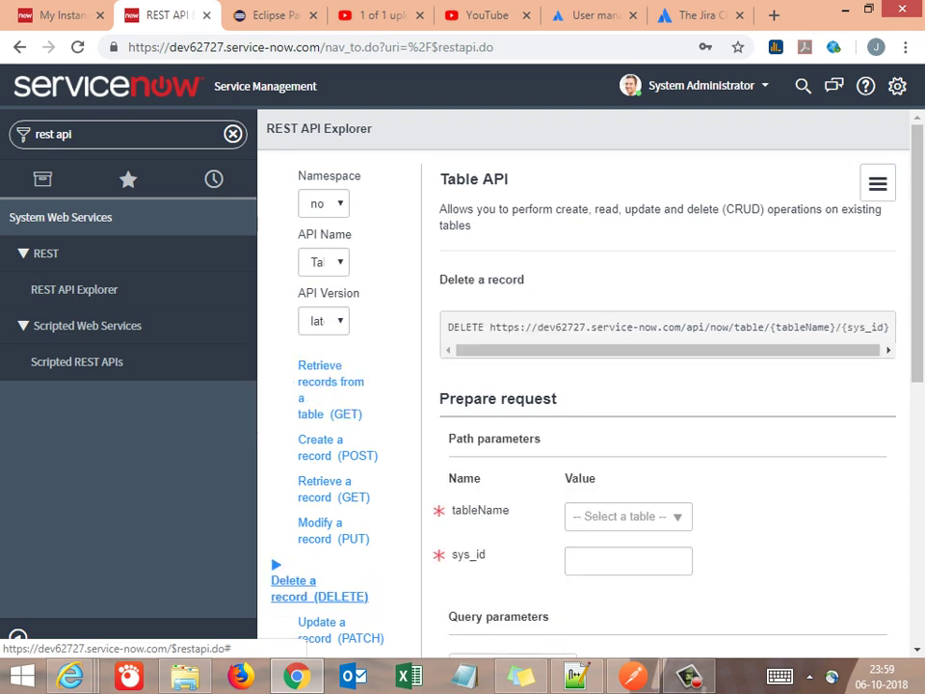
left_click_drag(532, 328, 538, 328)
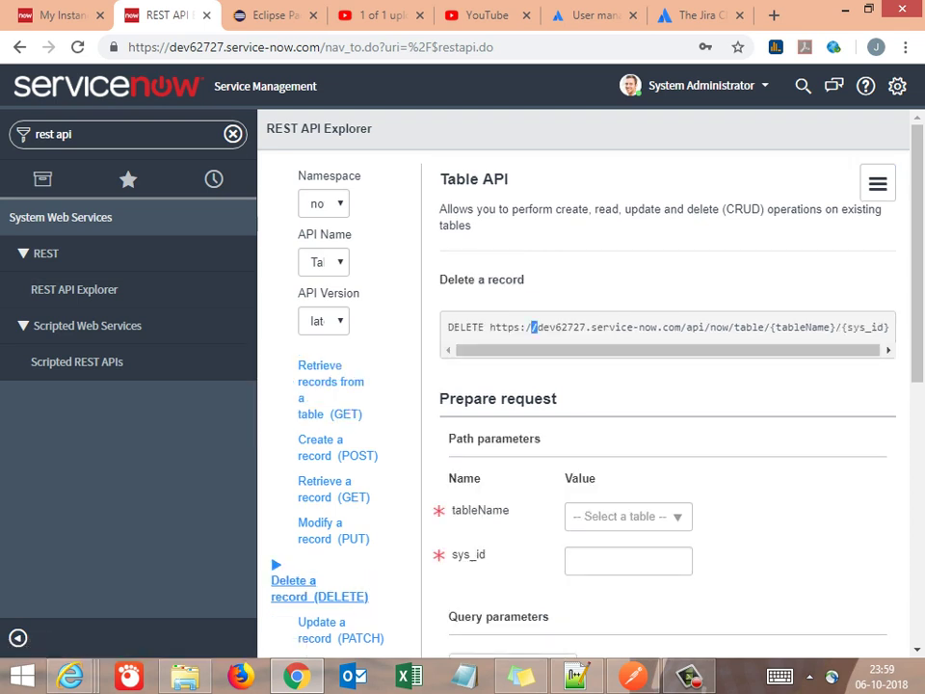
double_click(534, 328)
triple_click(534, 328)
key("ctrl+c")
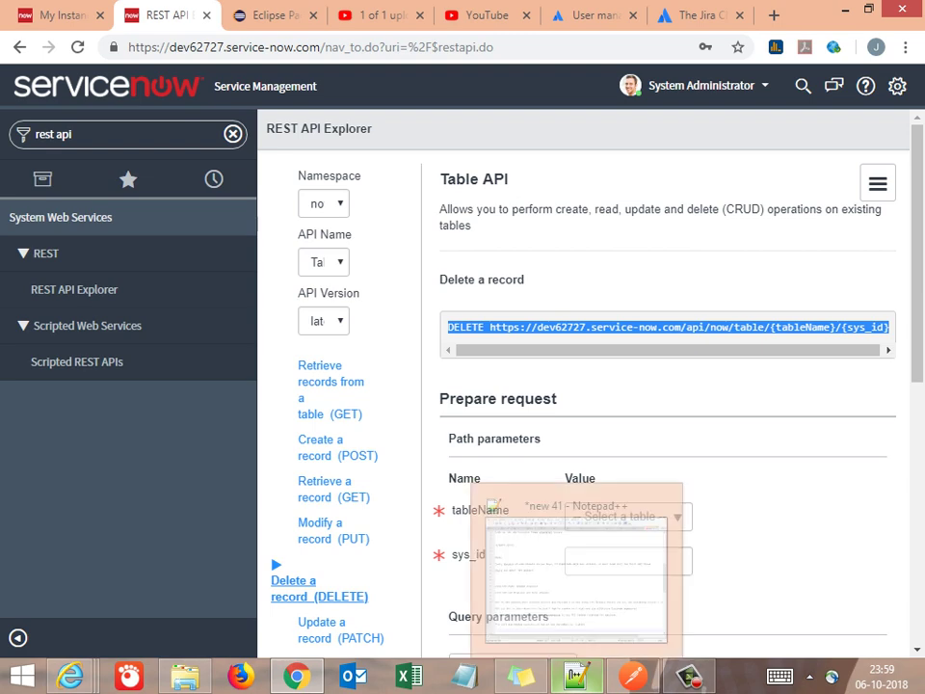
left_click(577, 675)
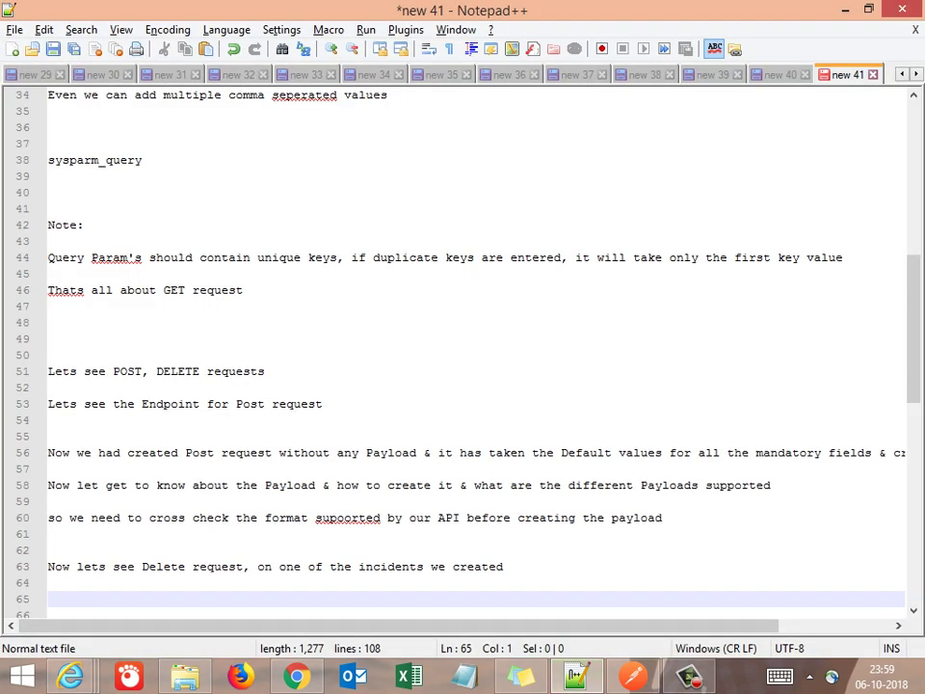
key("ctrl+v")
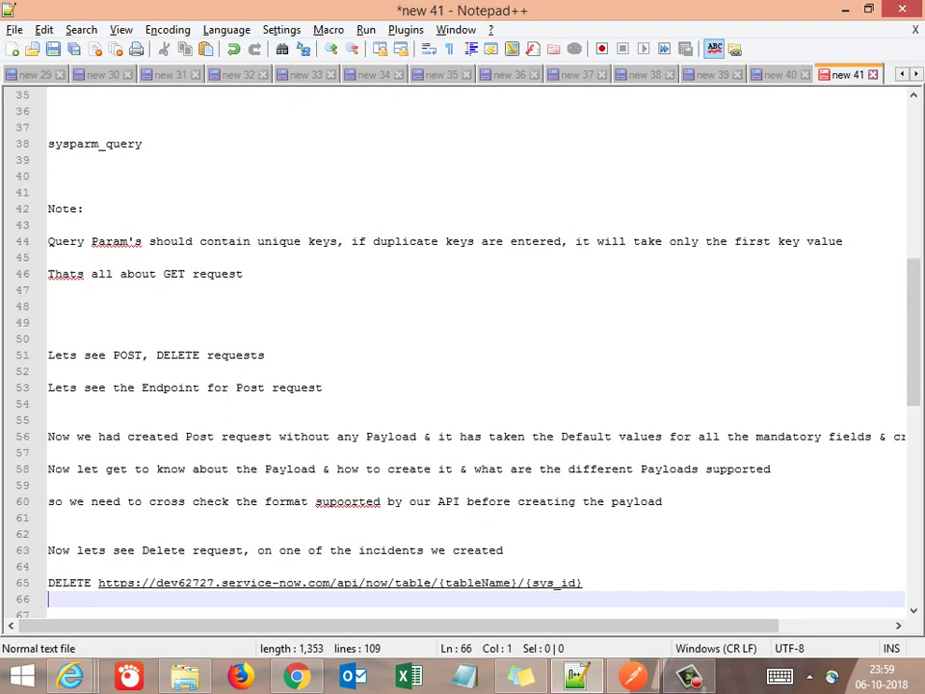
Below the DELETE endpoint, add a "Note:" heading followed by the line "Delete operatio will be done using Primary key"
key("Return")
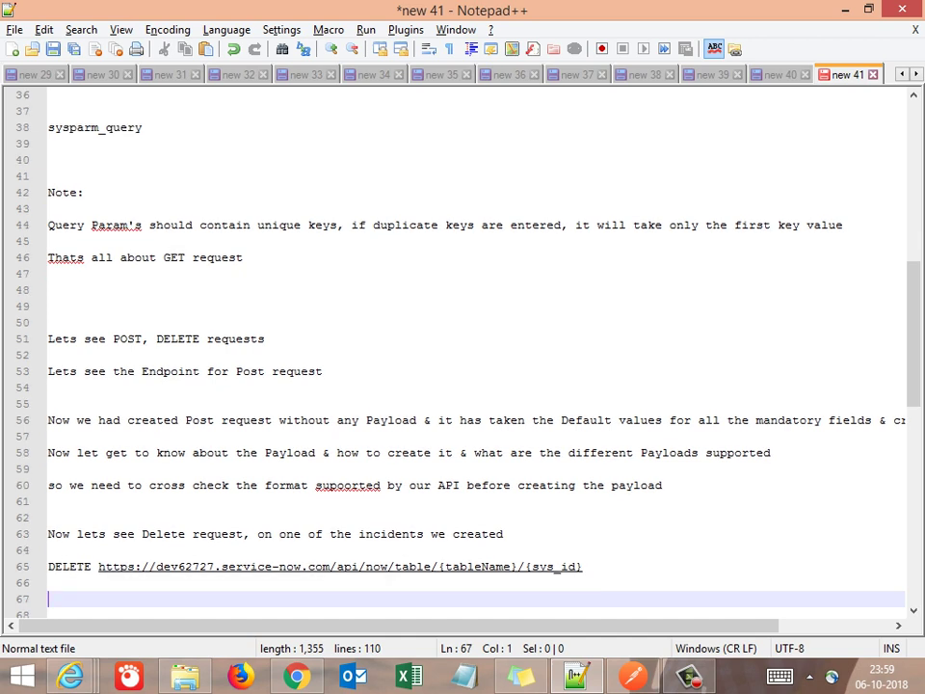
type("Note:")
key("Return")
type("Del")
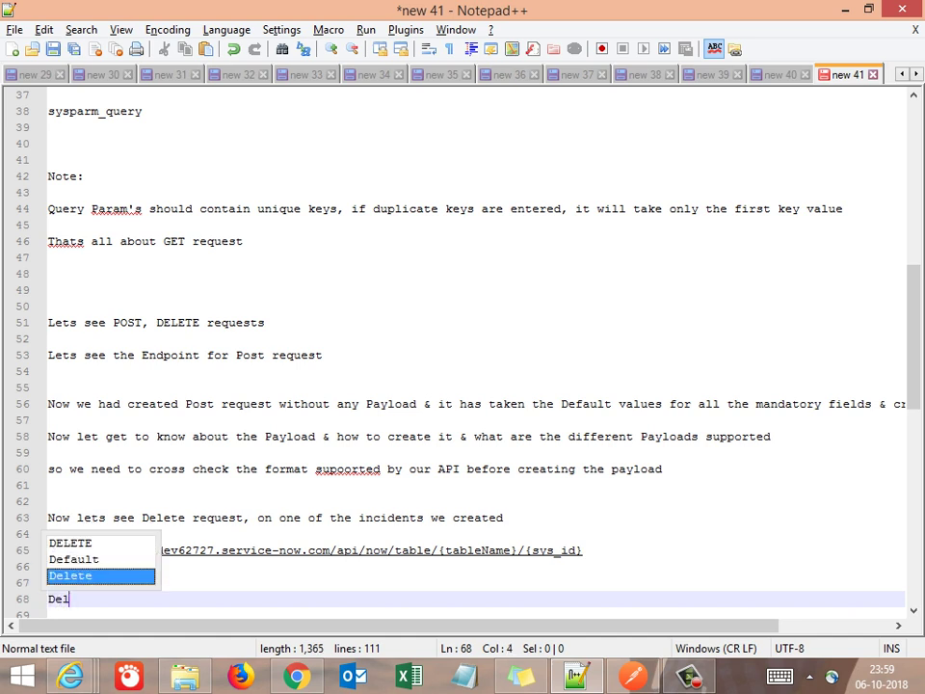
type("ete op")
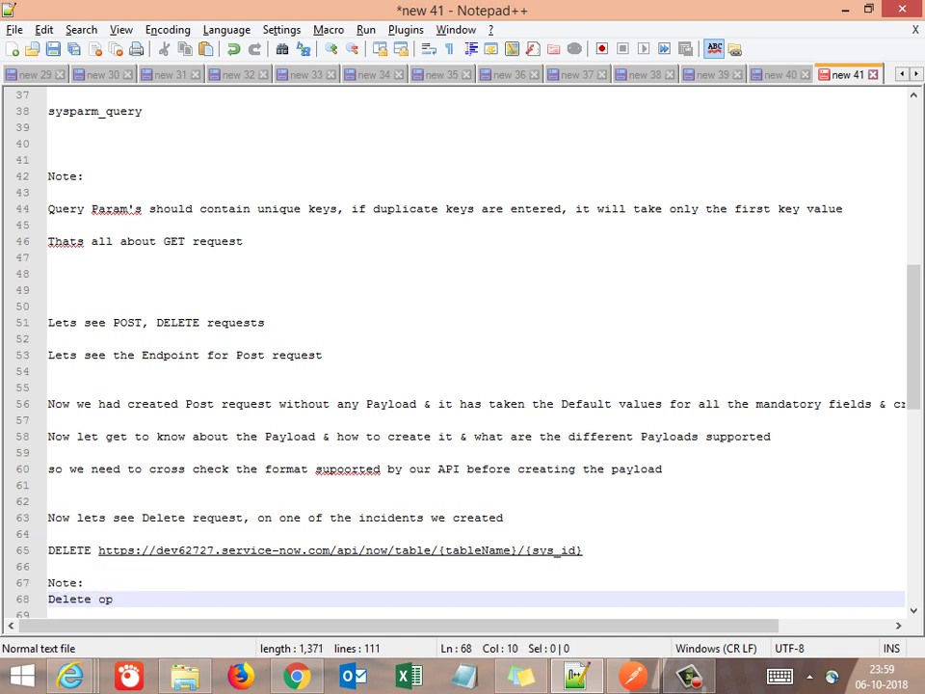
type("eratio will be")
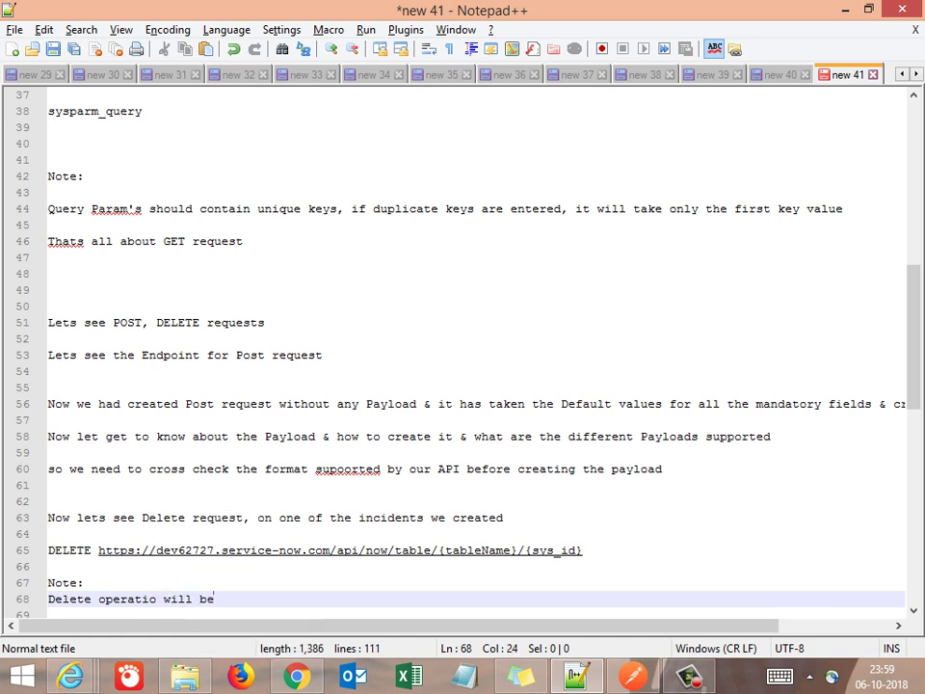
type(" done")
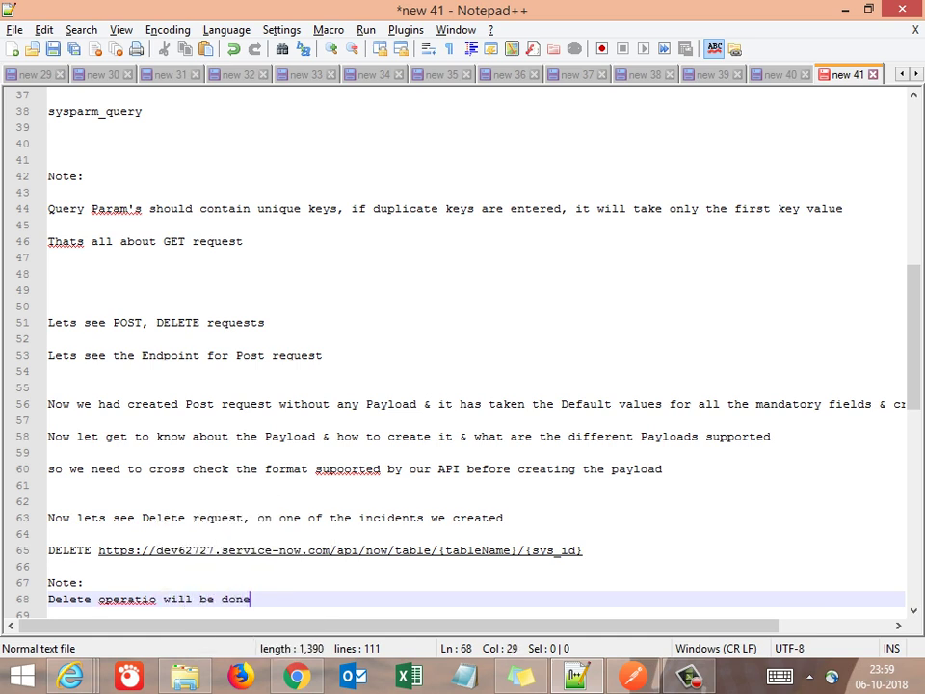
type(" using Primary key")
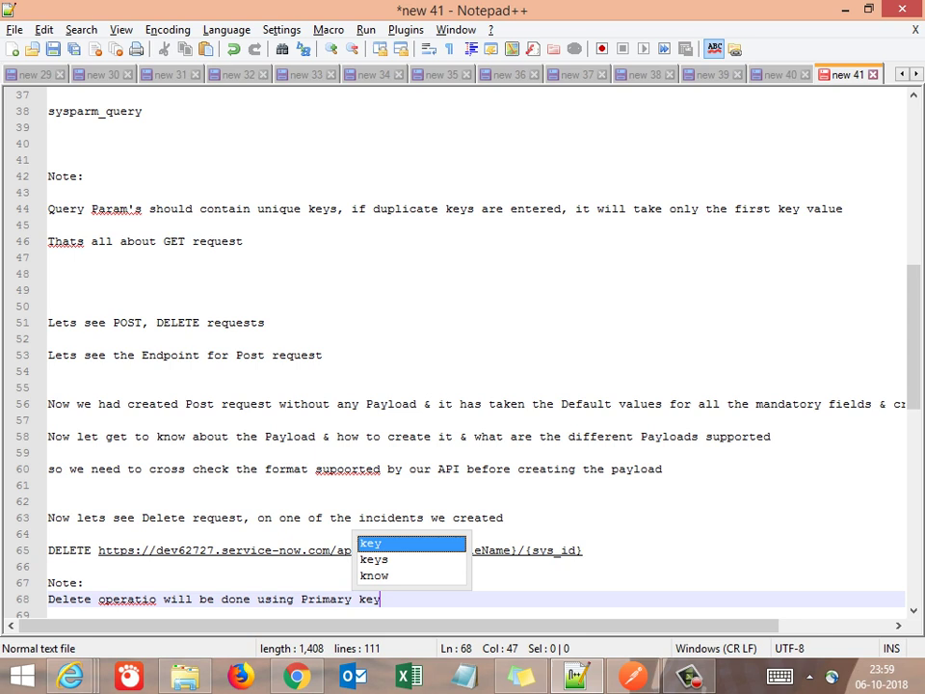
key("Return")
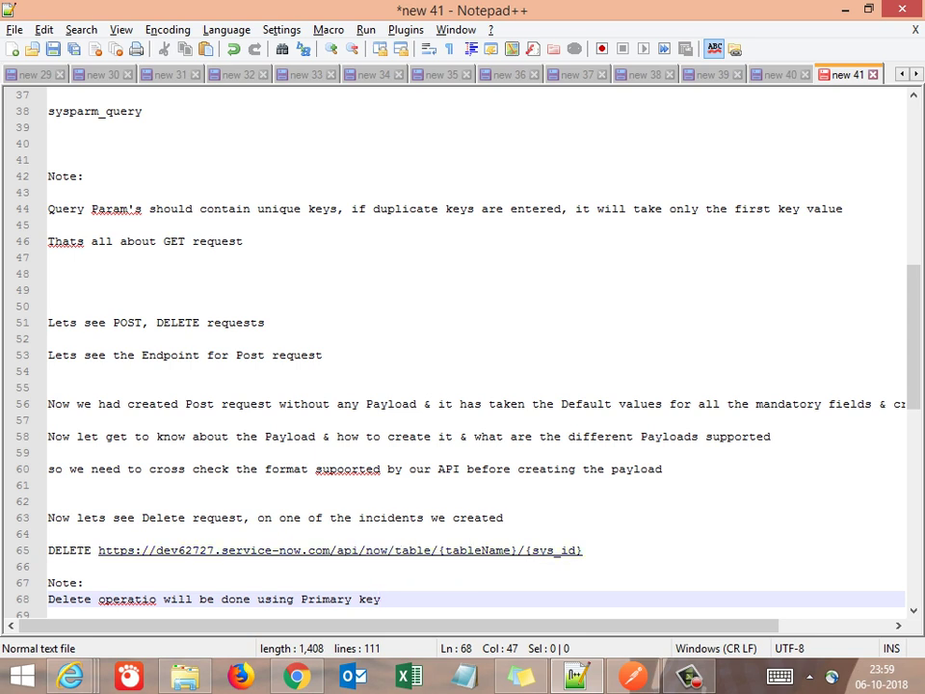
Copy sys_id from the DELETE endpoint and add the line "sys_id -->Primary key" below the note, followed by two line breaks
left_click_drag(582, 550, 532, 550)
key("ctrl+c")
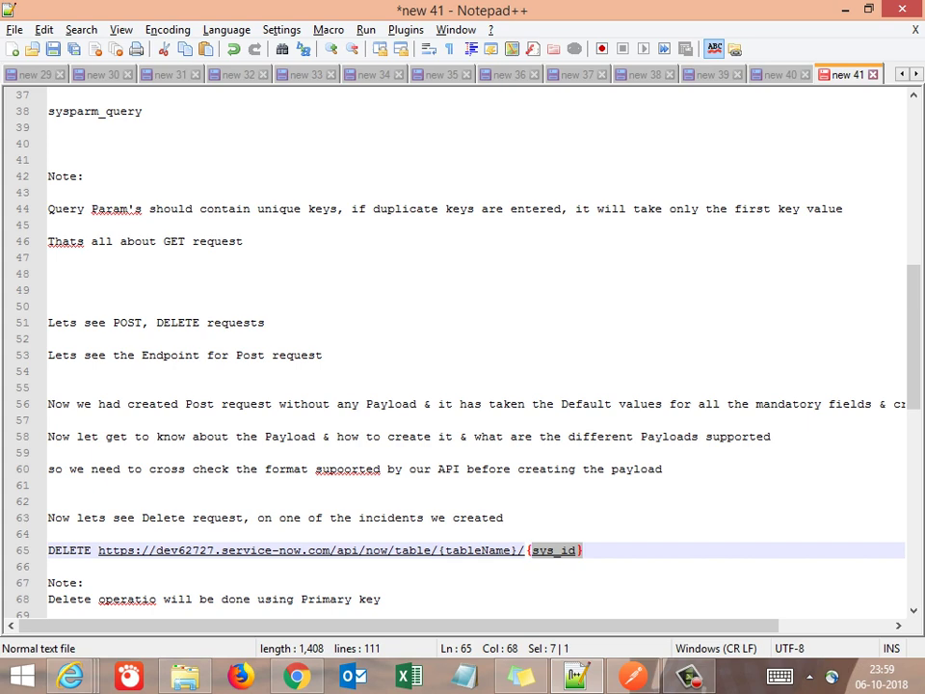
key("Down")
key("Down")
key("Down")
key("Down")
key("Down")
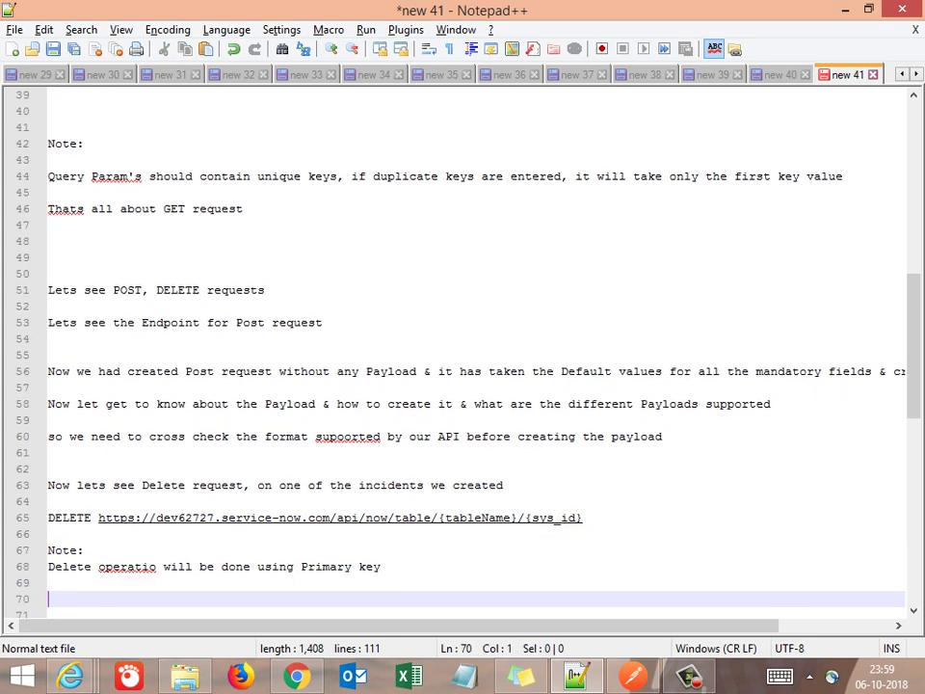
key("ctrl+v")
key("BackSpace")
type("-->Pri")
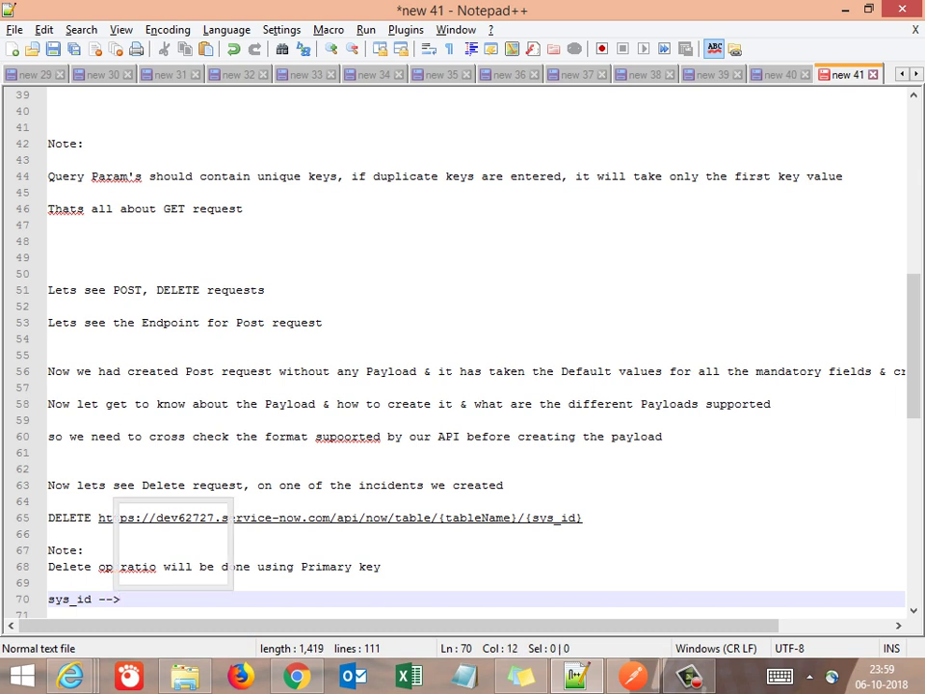
type("m")
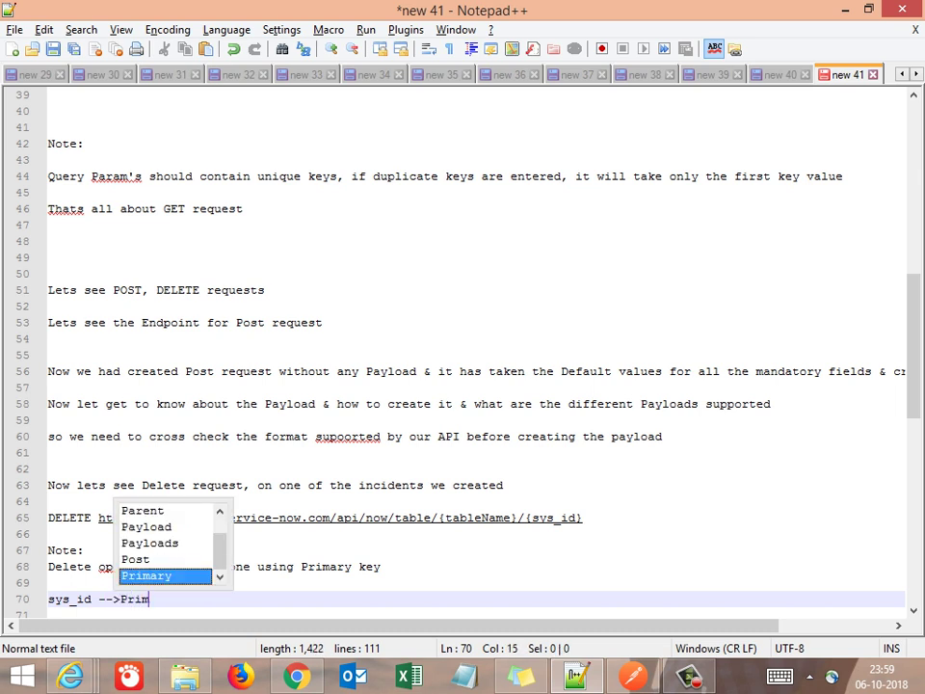
type("ary key")
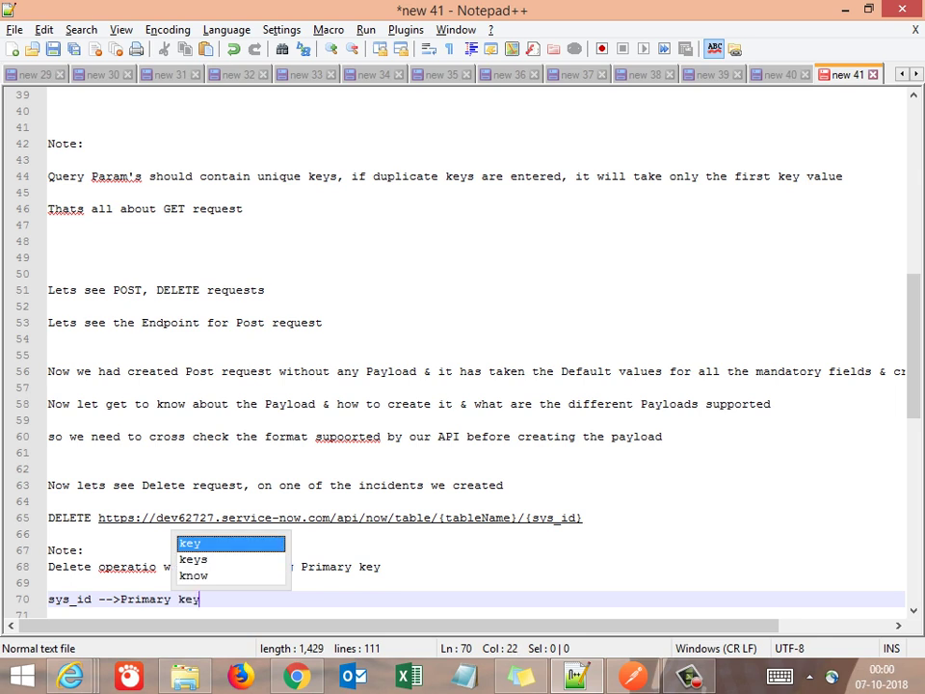
key("Return")
key("Return")
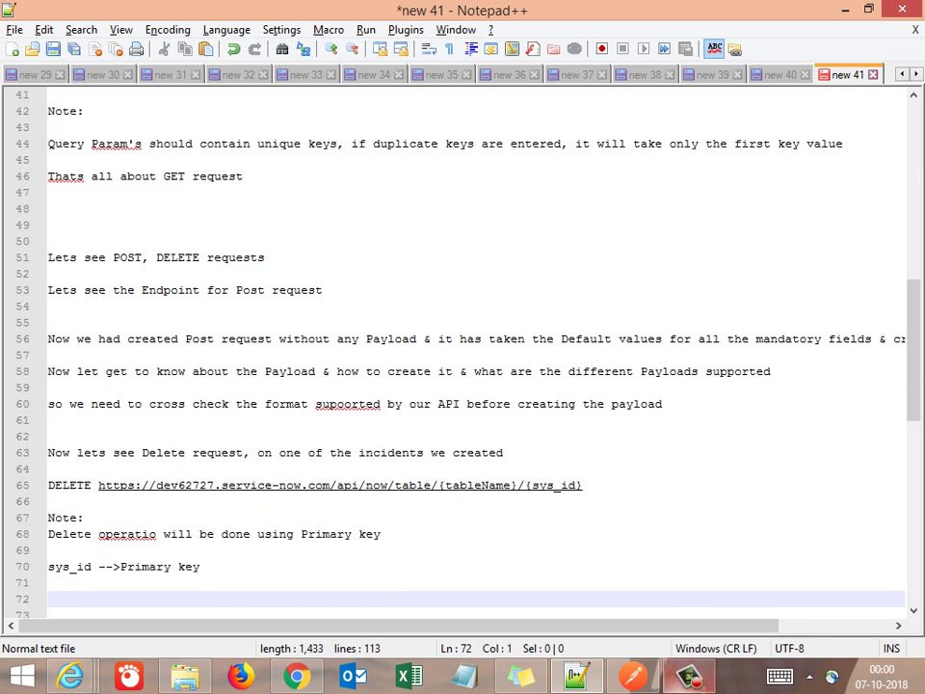
Copy the created incident's sys_id value from the Postman response and paste it into the Notepad++ notes below the primary key line
left_click(631, 676)
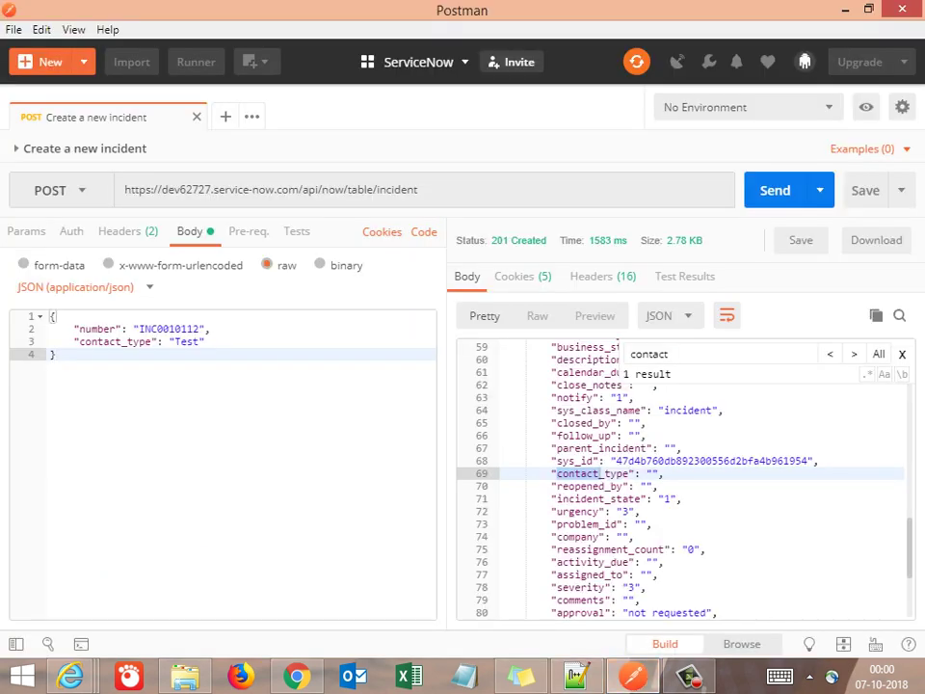
double_click(617, 460)
key("ctrl+c")
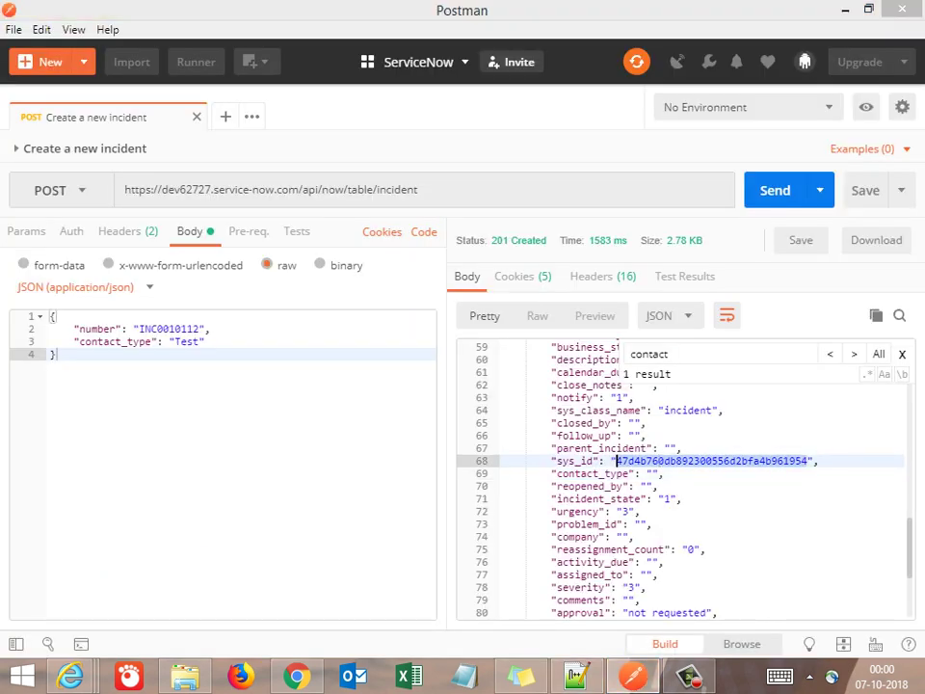
key("alt+Tab")
key("ctrl+v")
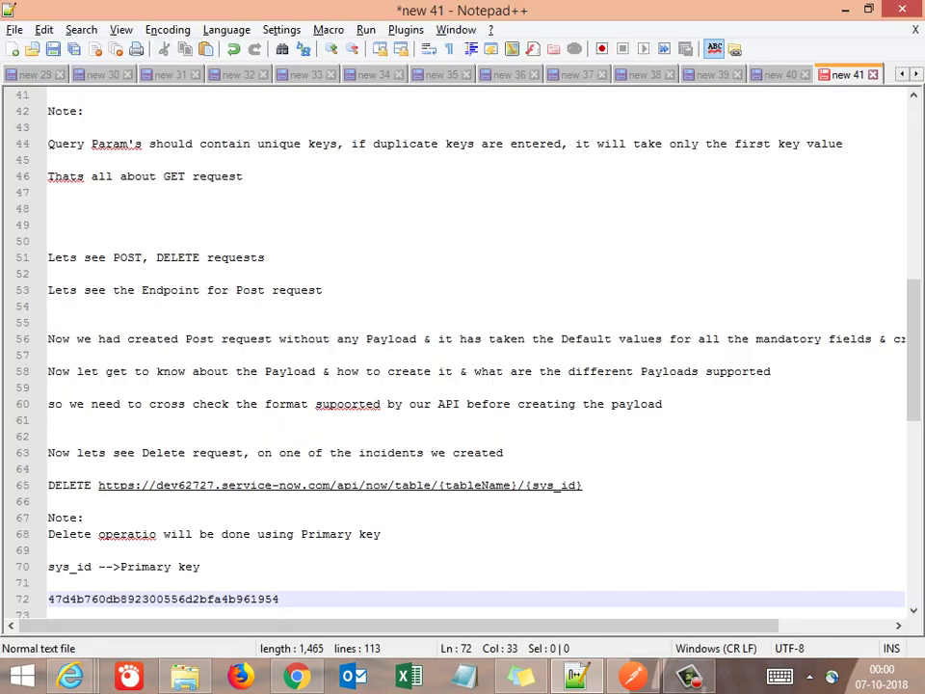
Replace the {tableName} and {sys_id} placeholders in the DELETE endpoint with "incident" and the copied sys_id value
key("shift+Home")
key("ctrl+c")
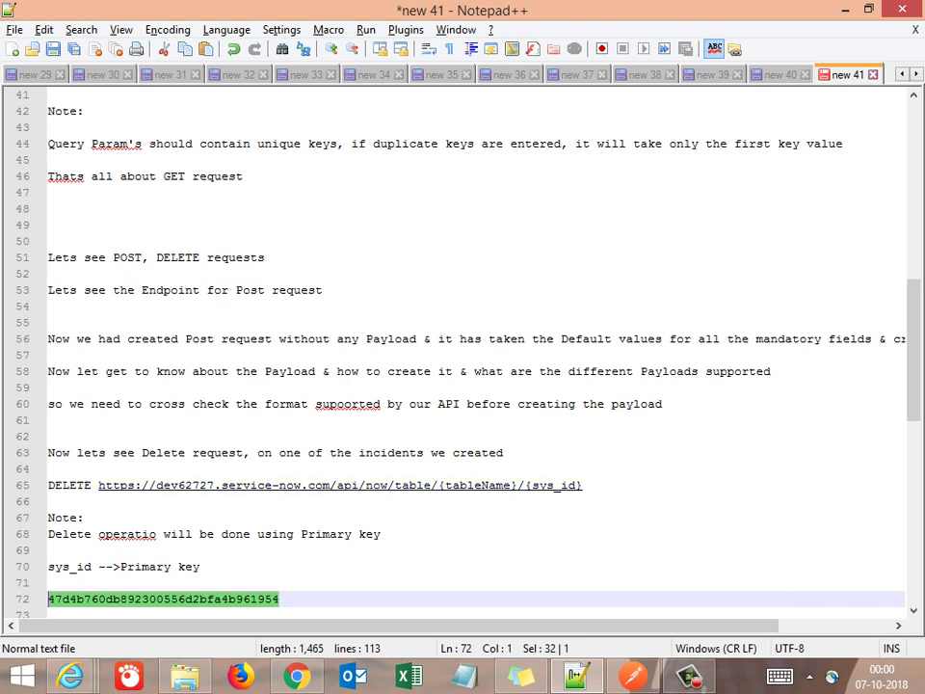
left_click(584, 486)
key("BackSpace")
key("BackSpace")
key("BackSpace")
key("BackSpace")
key("BackSpace")
key("BackSpace")
key("BackSpace")
key("BackSpace")
key("BackSpace")
key("BackSpace")
key("BackSpace")
key("BackSpace")
key("BackSpace")
key("BackSpace")
key("BackSpace")
key("BackSpace")
key("BackSpace")
key("BackSpace")
key("BackSpace")
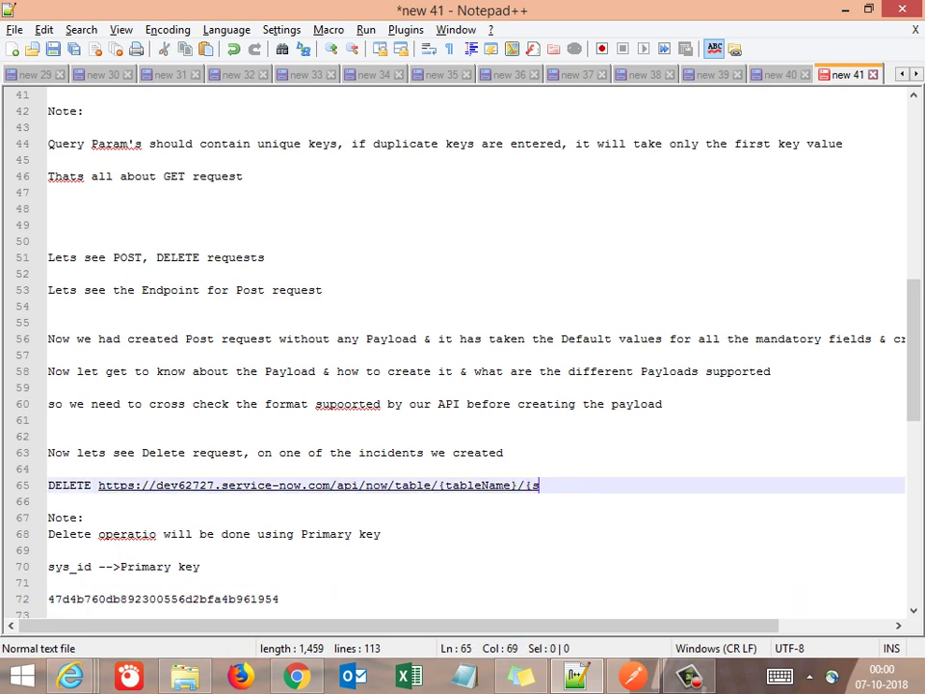
key("BackSpace")
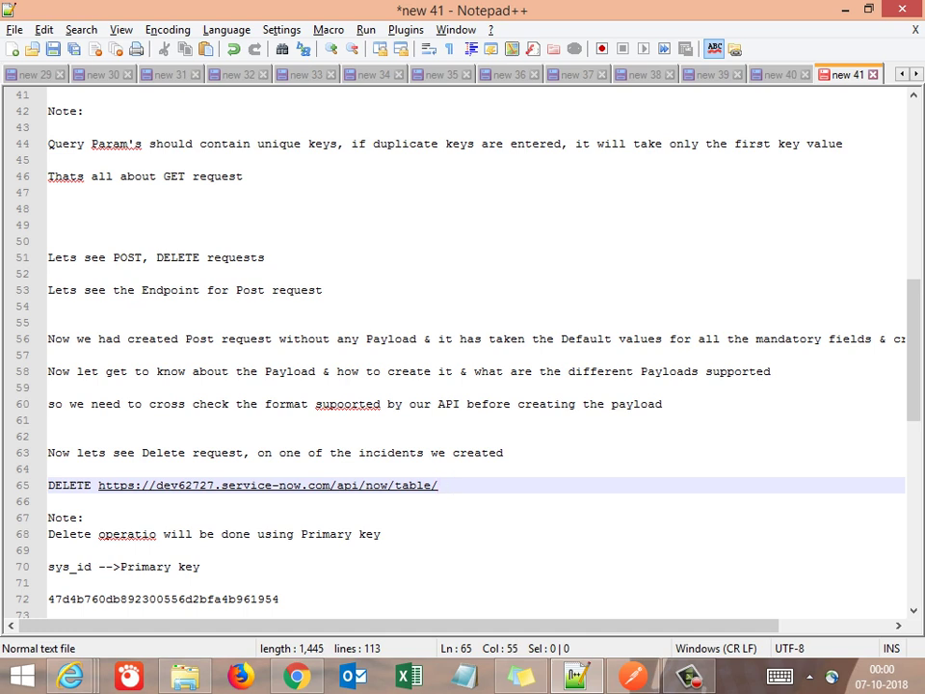
type("incide")
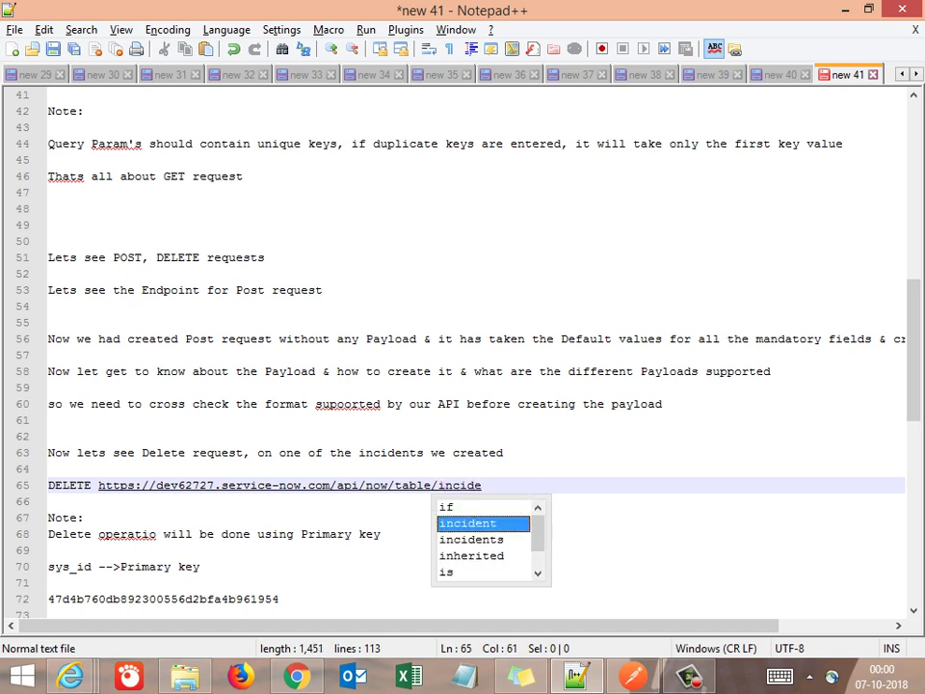
type("nt/")
key("ctrl+v")
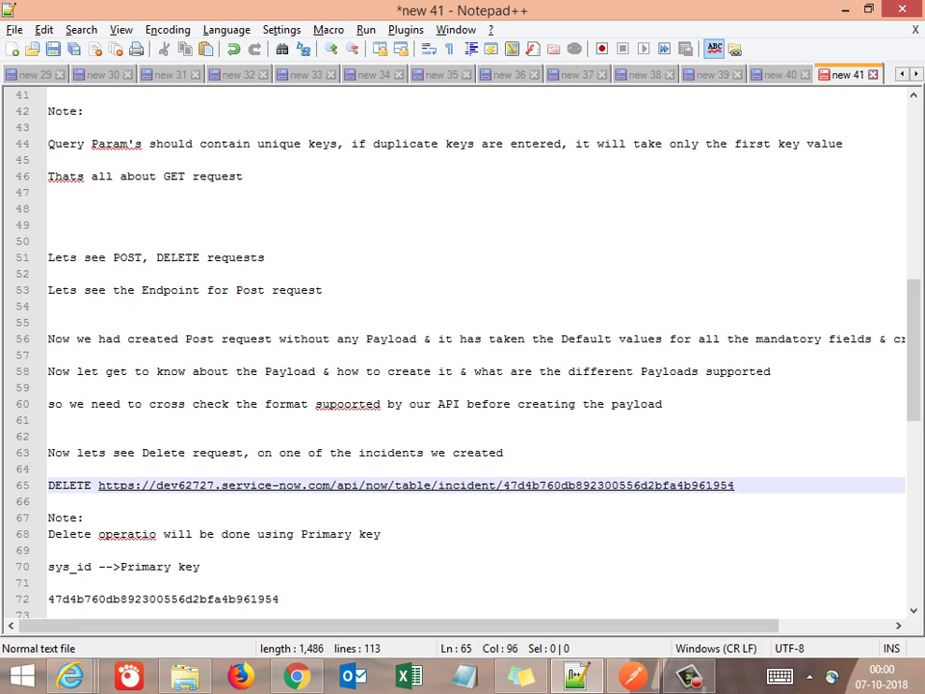
Select the completed DELETE line, switch to Postman, and start a new request in the Incidents collection
key("shift+Home")
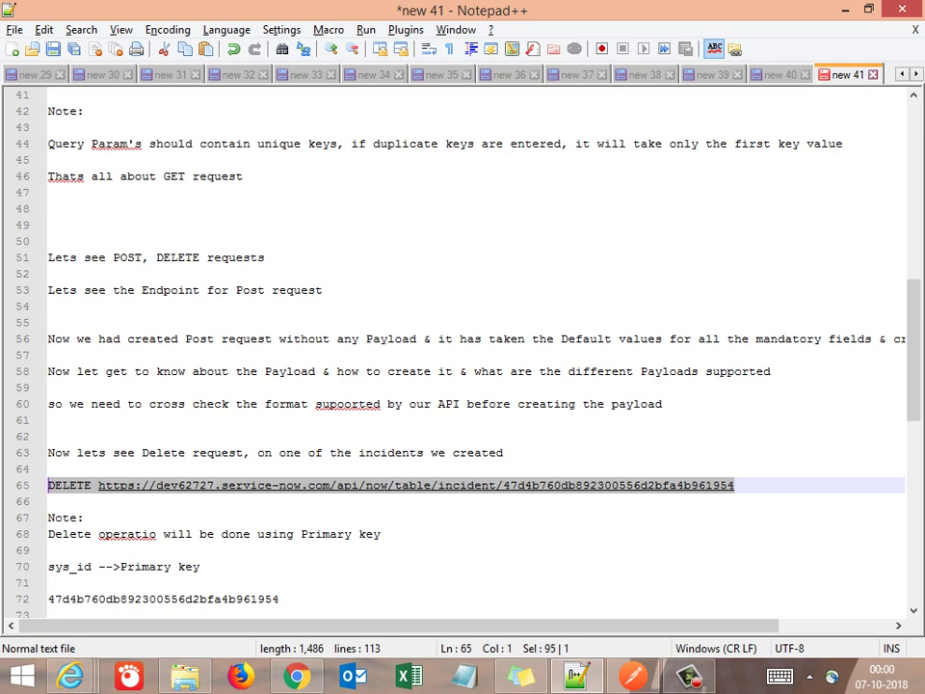
key("alt+Tab")
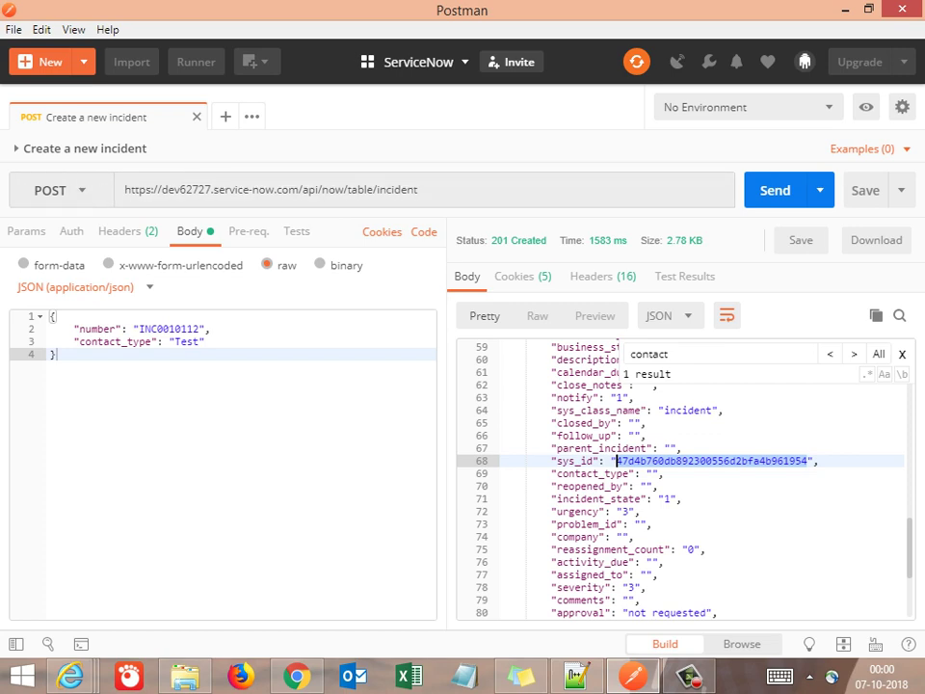
left_click(15, 644)
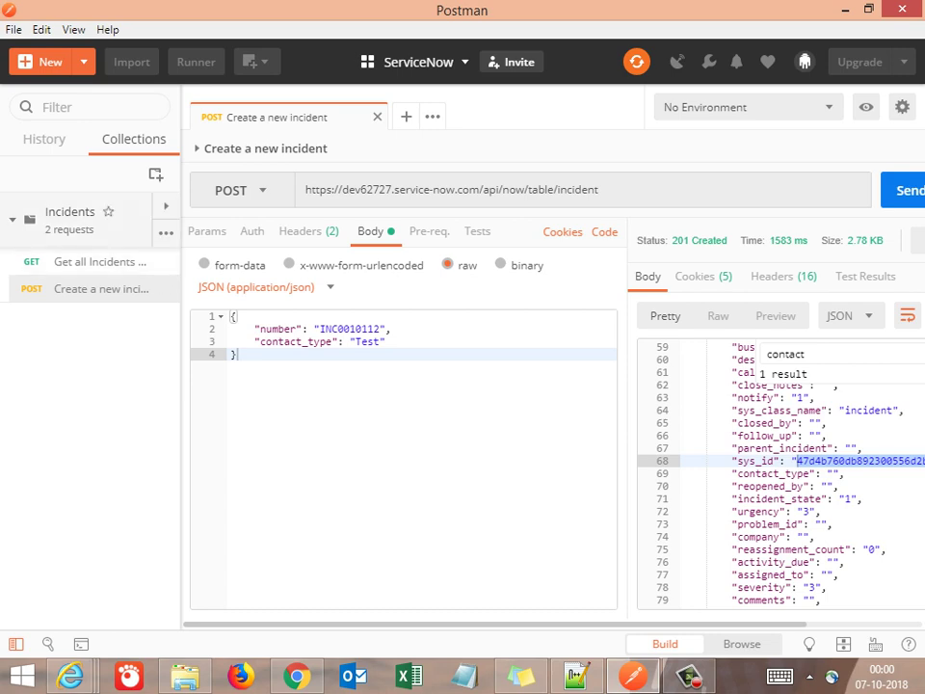
right_click(81, 223)
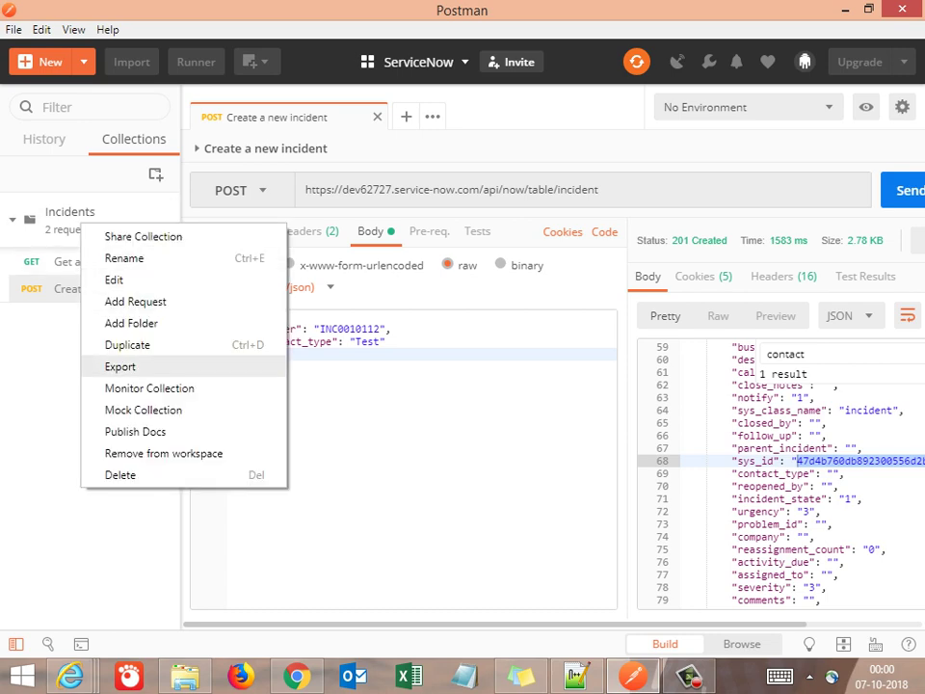
left_click(134, 301)
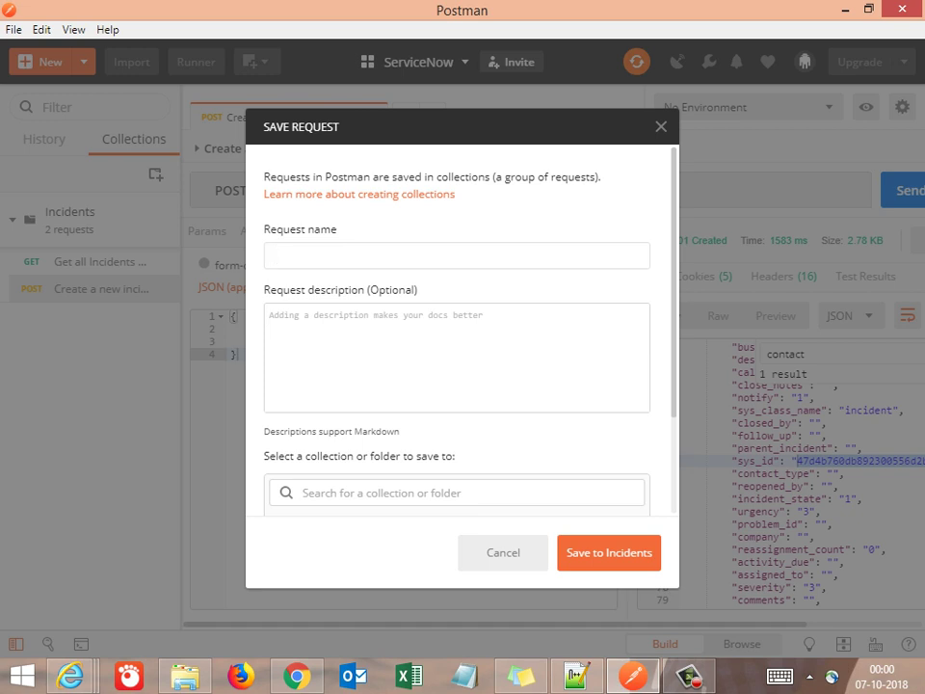
Name the new request "Delete one of the incident created" and describe it as "API Test to delete the incident created by us"
type("Delete one of the iccident created")
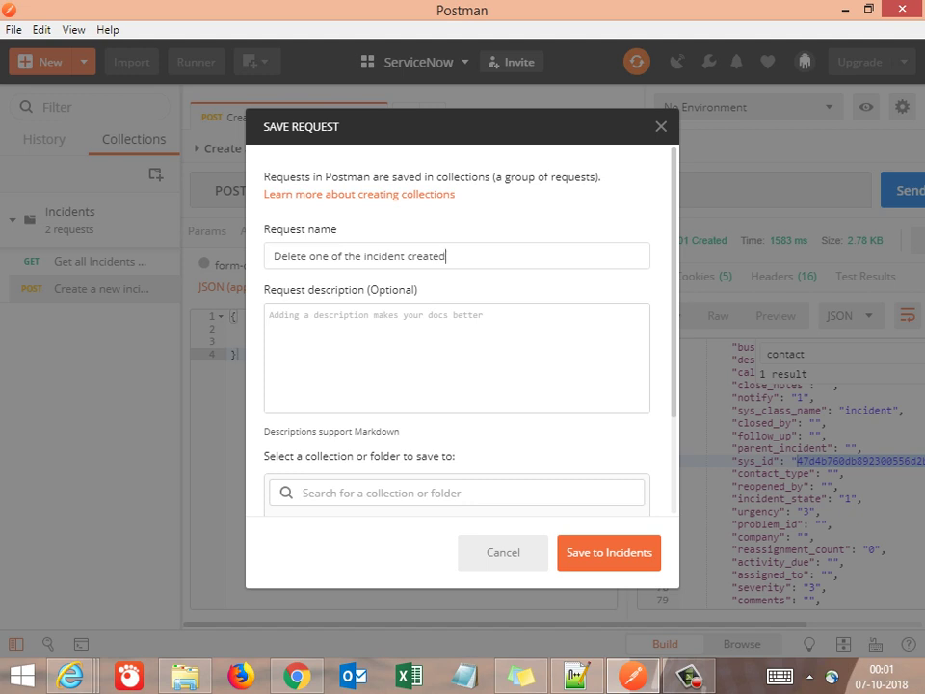
left_click(270, 315)
type("API ")
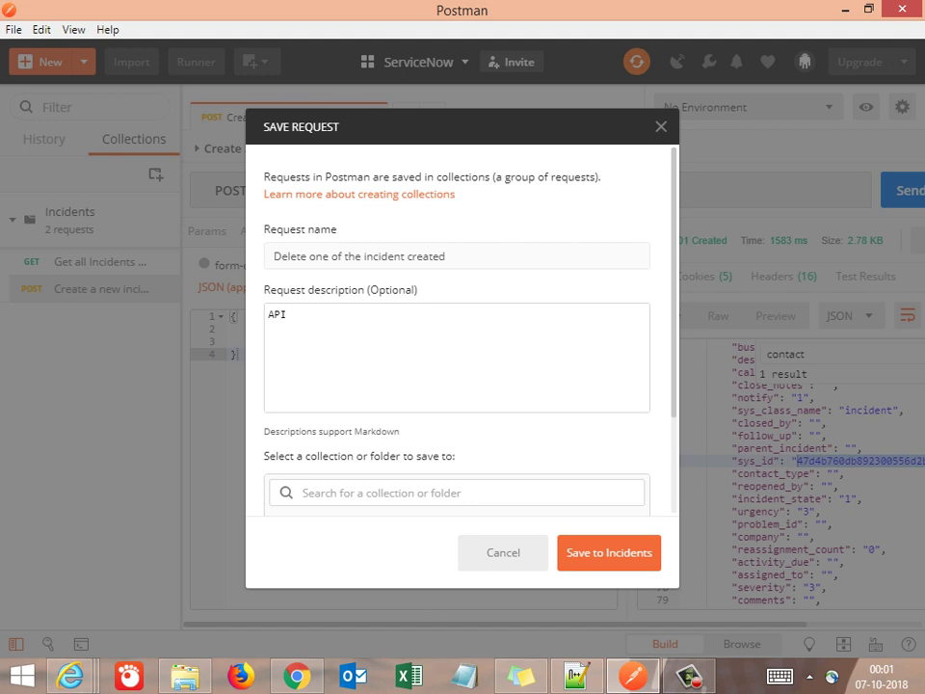
type("Test to delete the inciden")
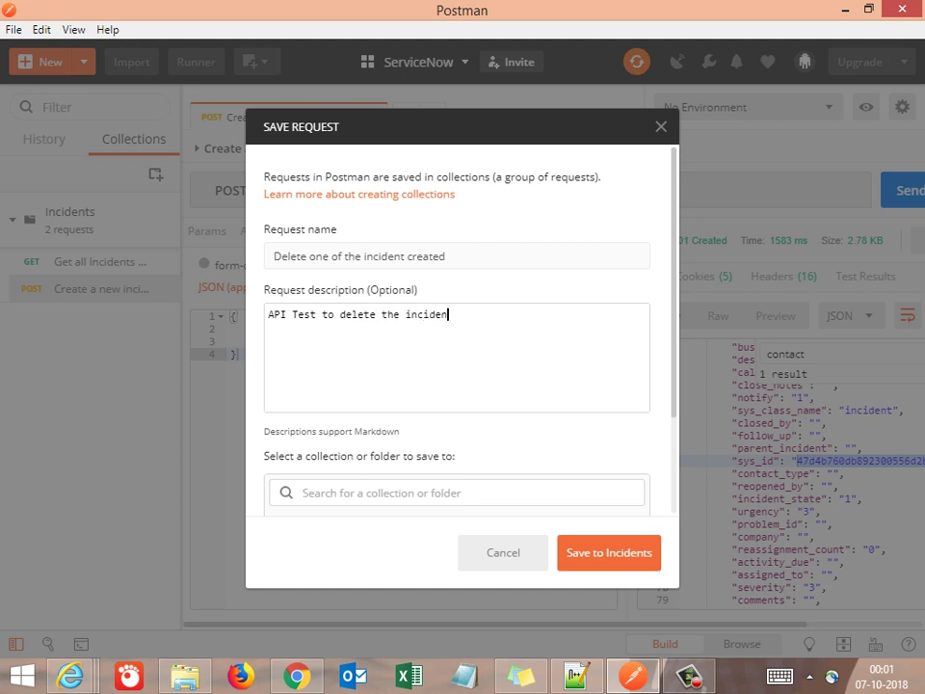
type("t created by us")
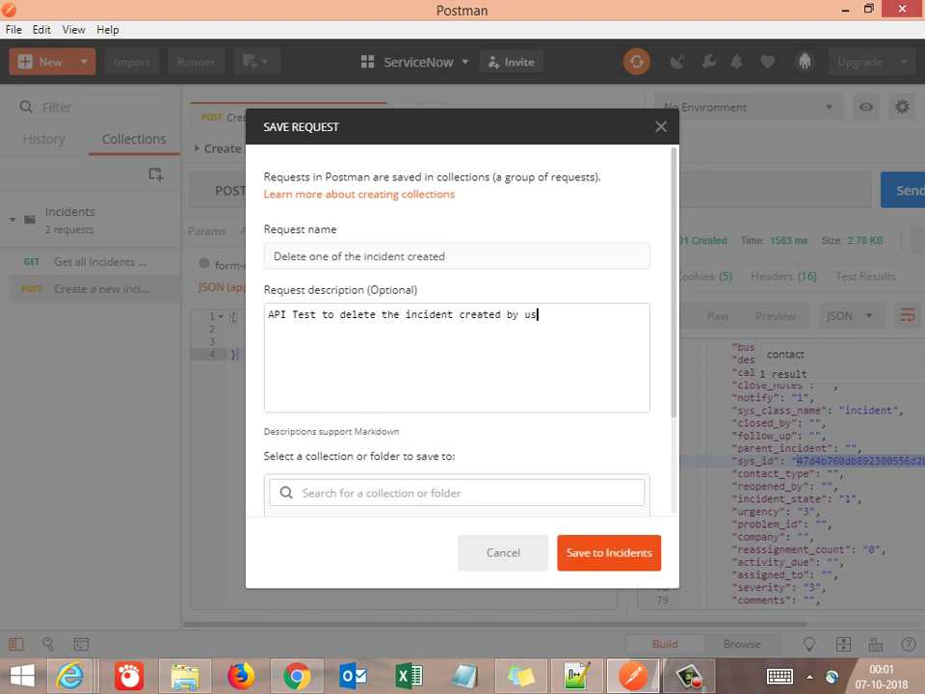
Save the new request to the Incidents collection, open it, and set its method to DELETE
left_click(609, 553)
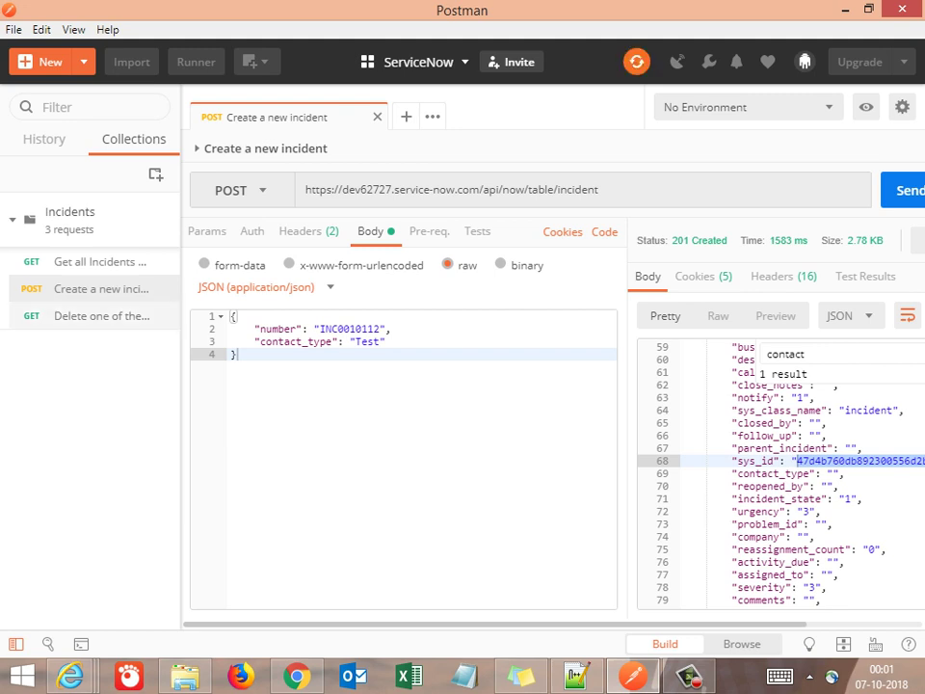
left_click(101, 316)
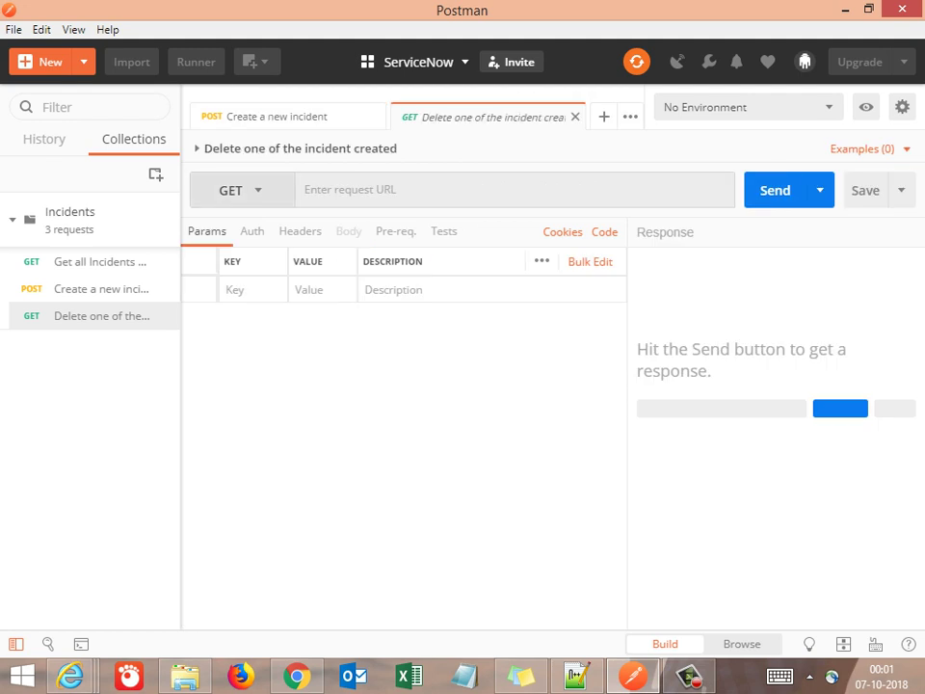
left_click(241, 190)
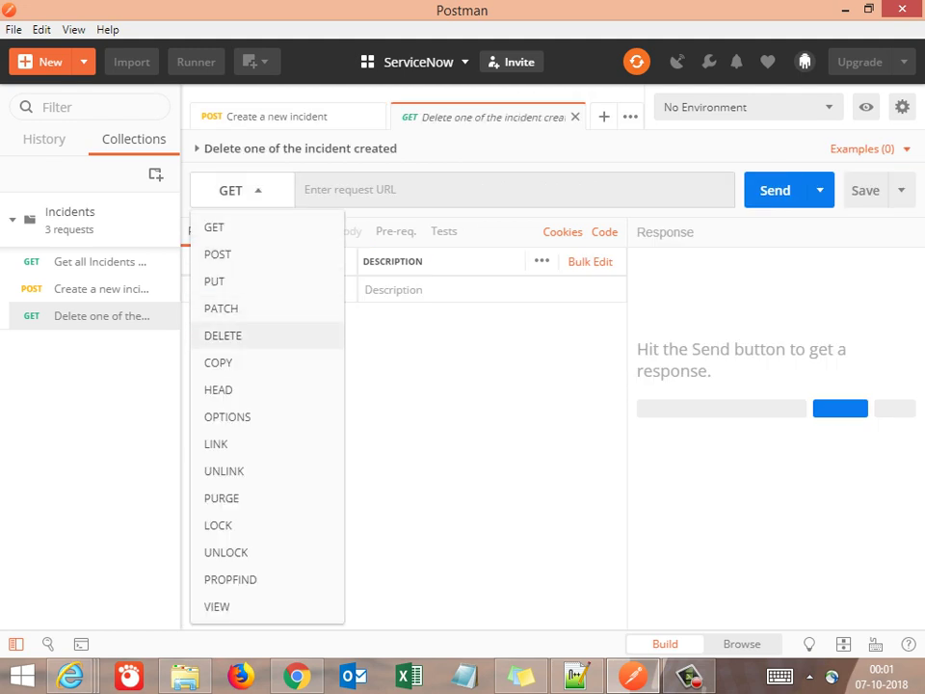
left_click(223, 336)
left_click(349, 190)
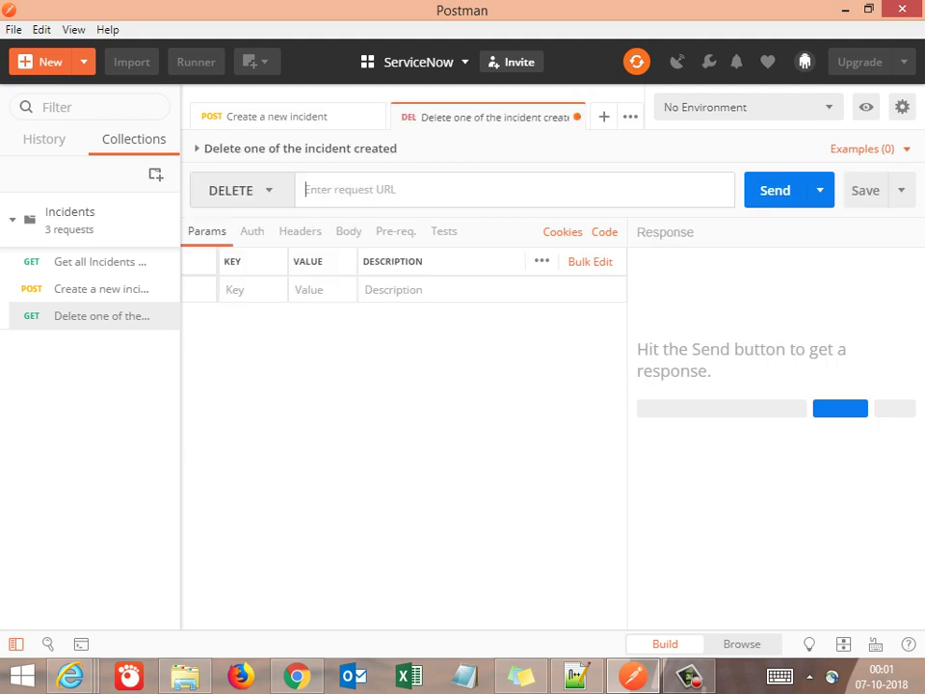
type("47d4b760db892300556d2bfa4b961954")
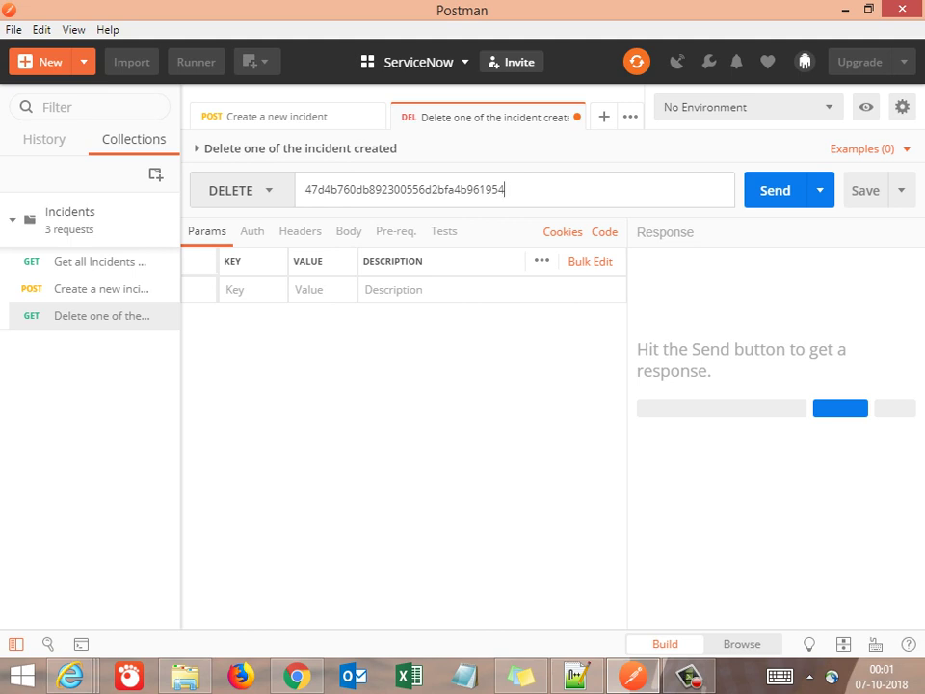
left_click(577, 678)
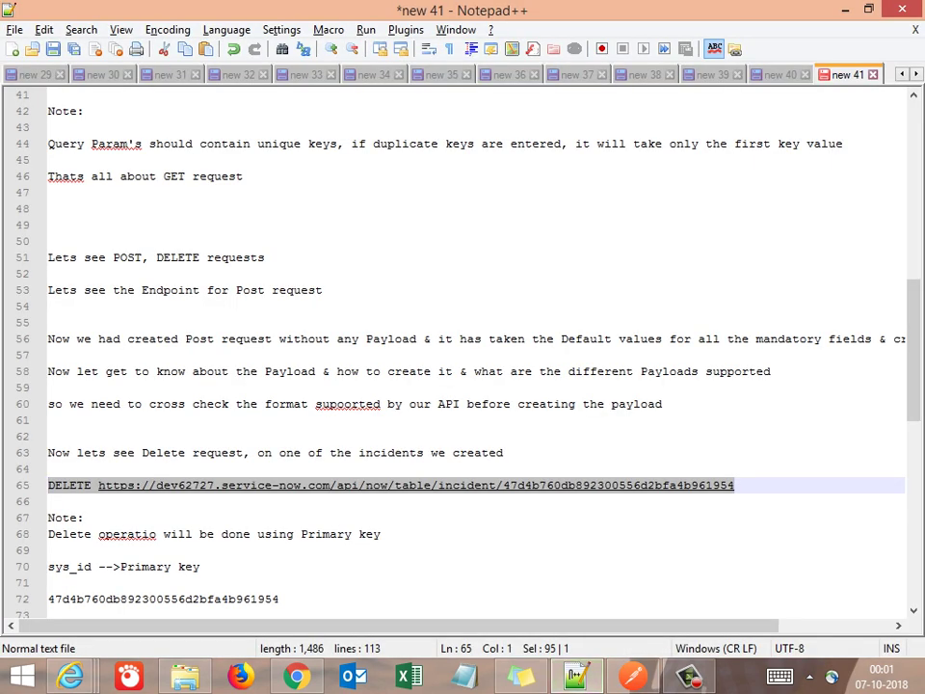
left_click(99, 486)
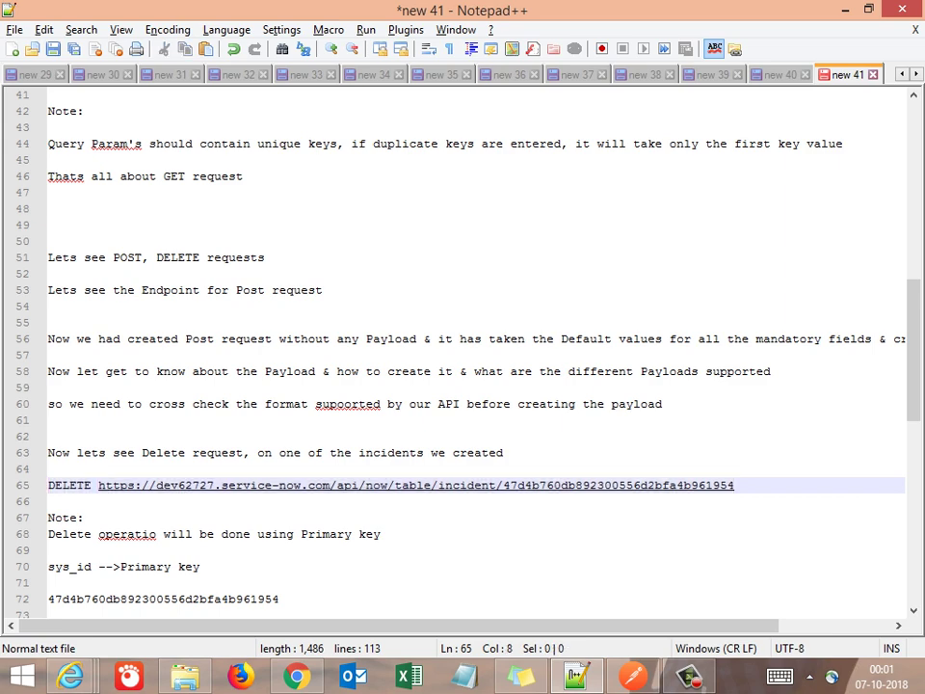
key("shift+End")
key("ctrl+c")
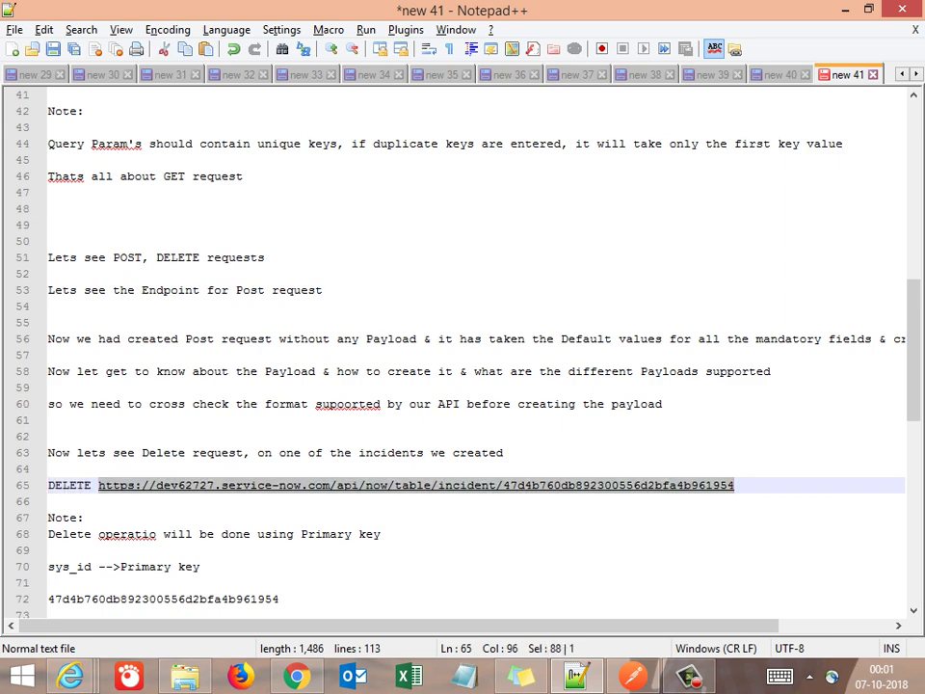
key("alt+Tab")
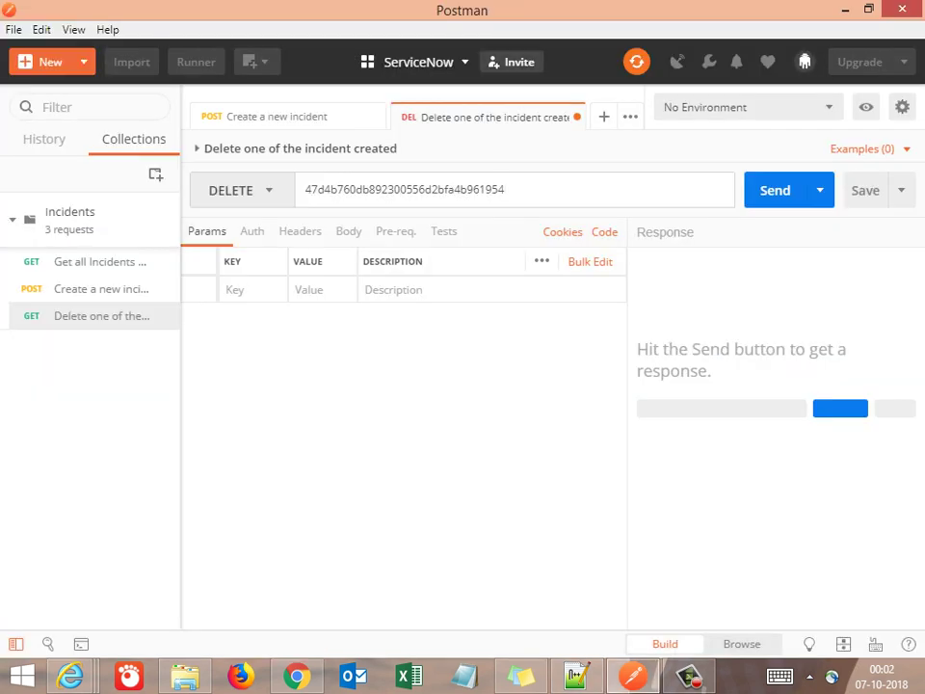
key("ctrl+a")
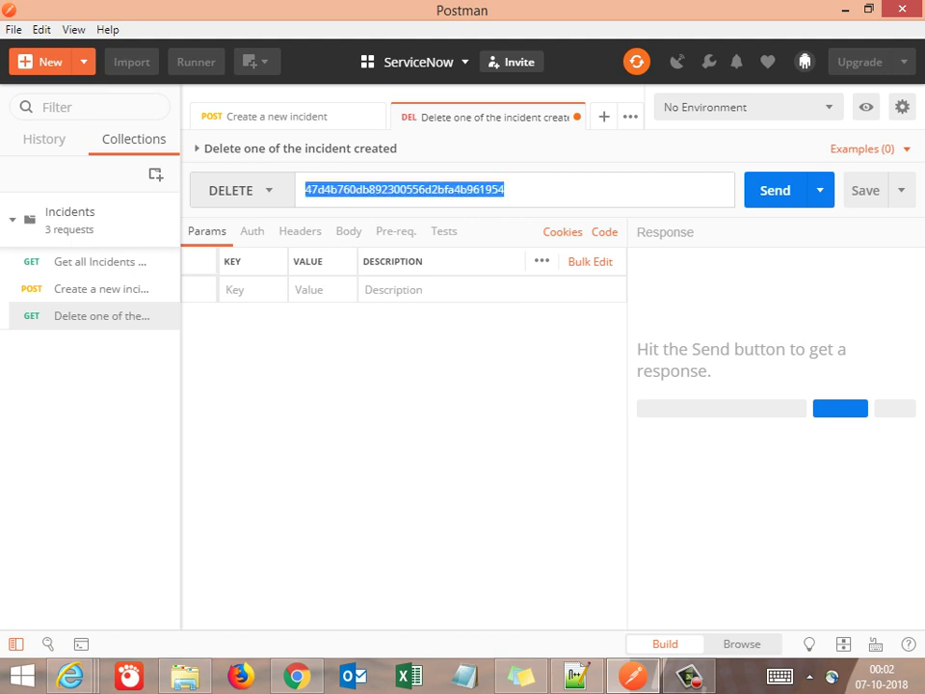
key("ctrl+v")
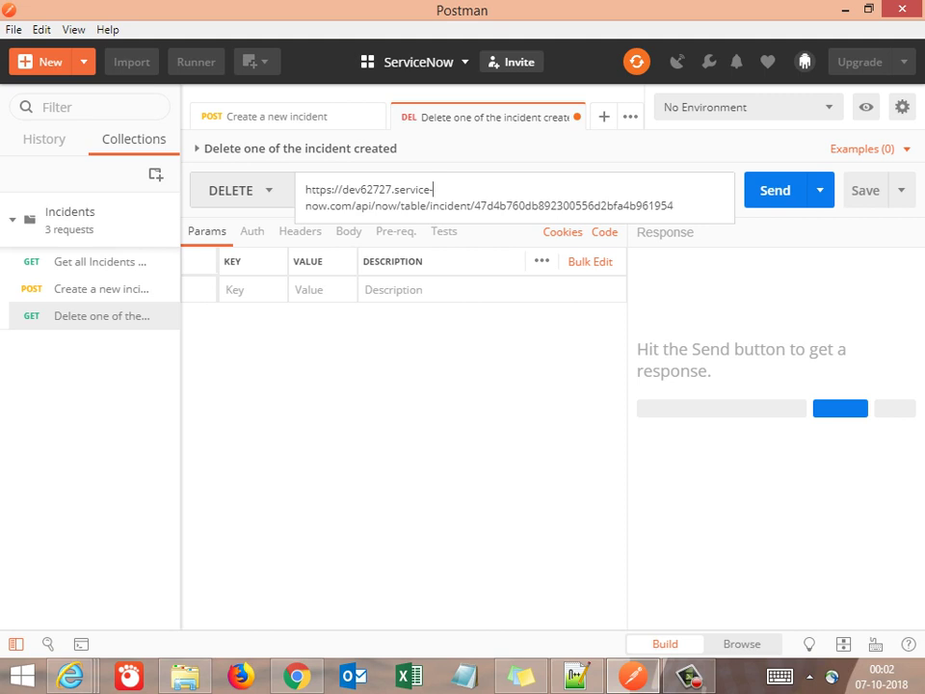
left_click(231, 116)
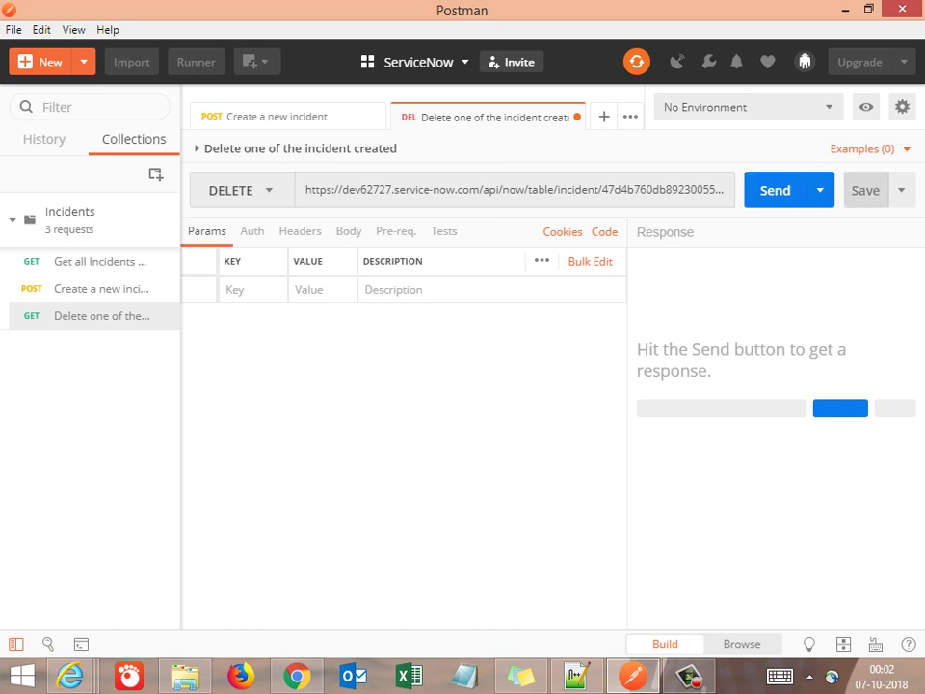
Save and send the DELETE request, and read the explanation of its response status
left_click(866, 190)
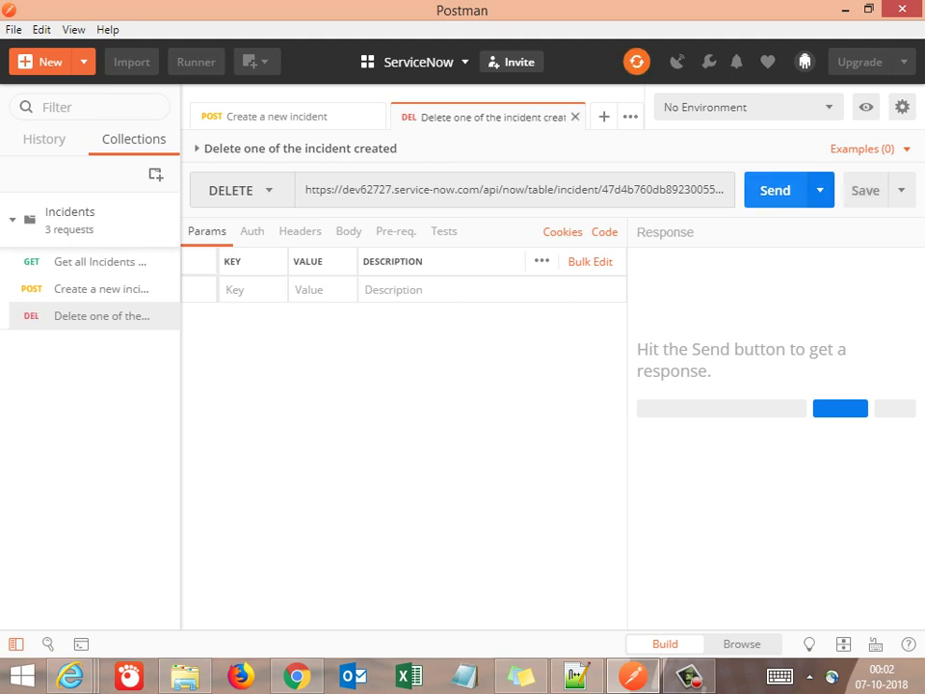
left_click(775, 190)
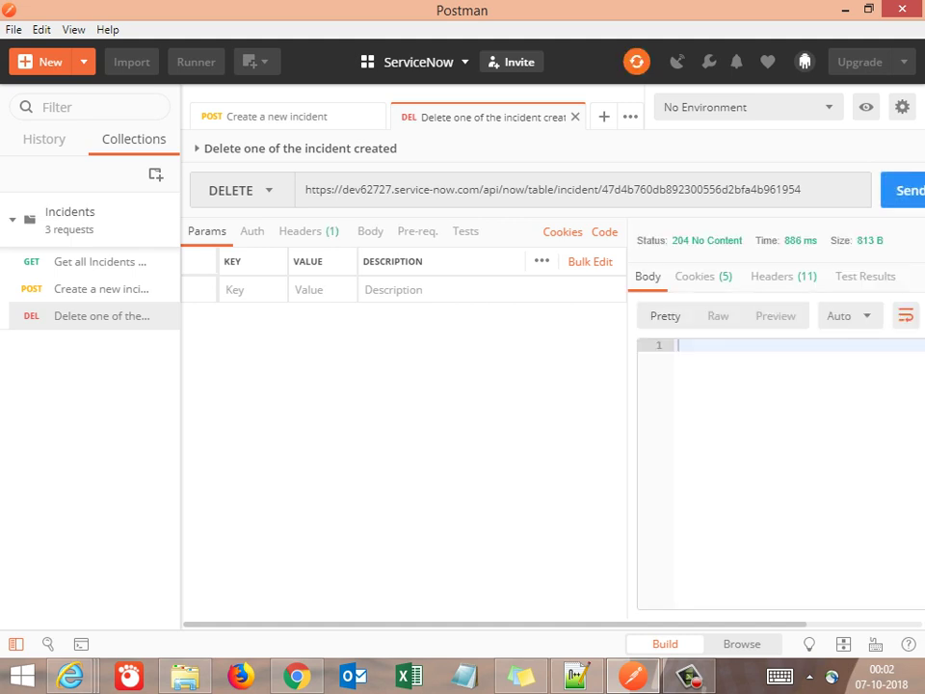
mouse_move(707, 241)
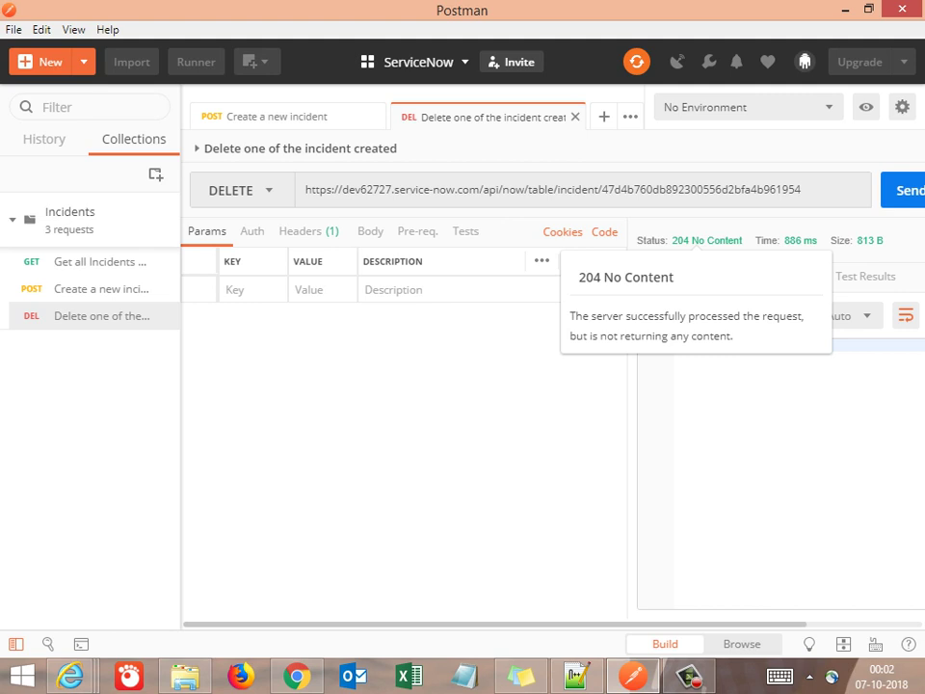
left_click_drag(673, 241, 743, 241)
left_click_drag(614, 335, 733, 336)
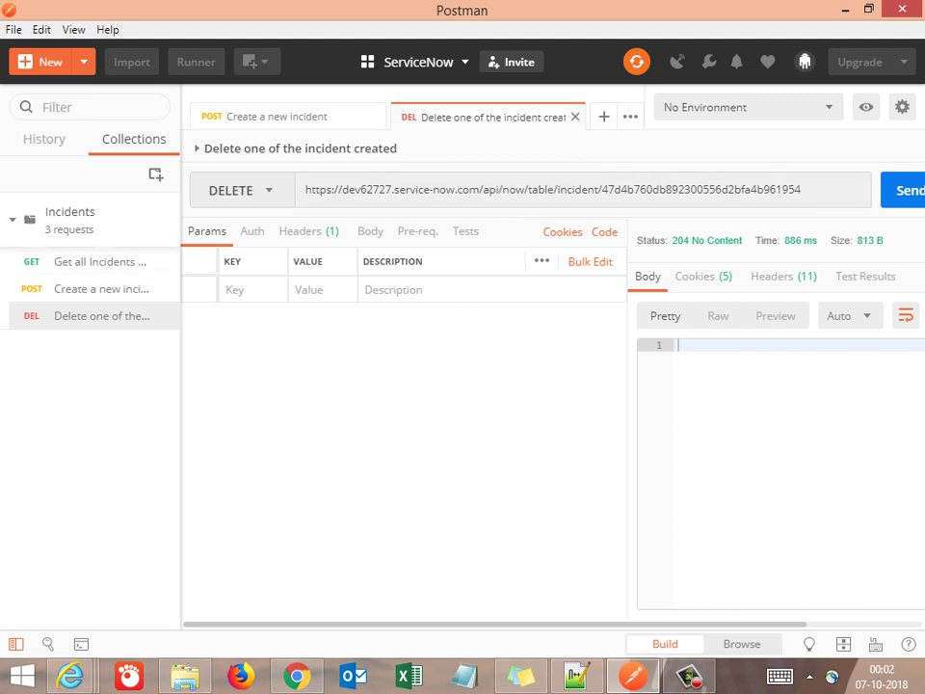
Copy the sys_id from the DELETE URL and resend the "Get all Incidents & apply Query Params" request with its second query parameter disabled
left_click_drag(602, 189, 802, 190)
key("ctrl+c")
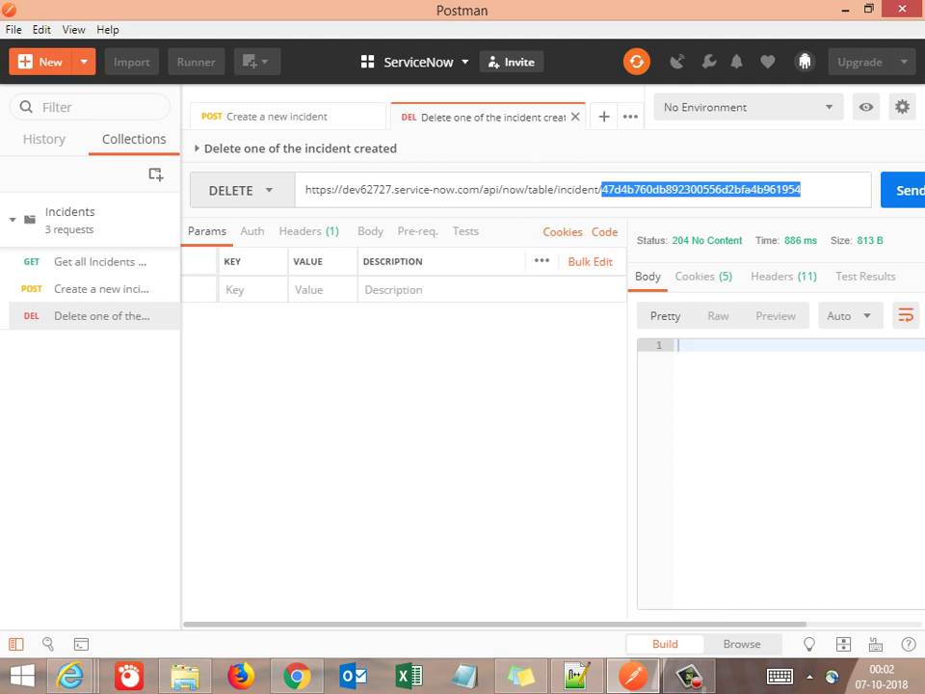
left_click(101, 261)
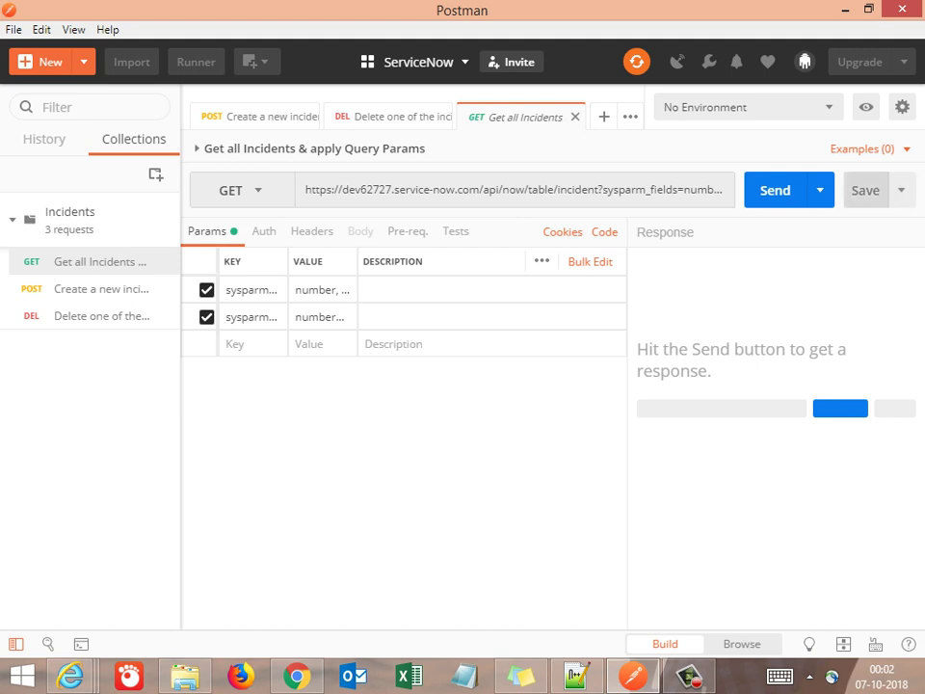
left_click(776, 190)
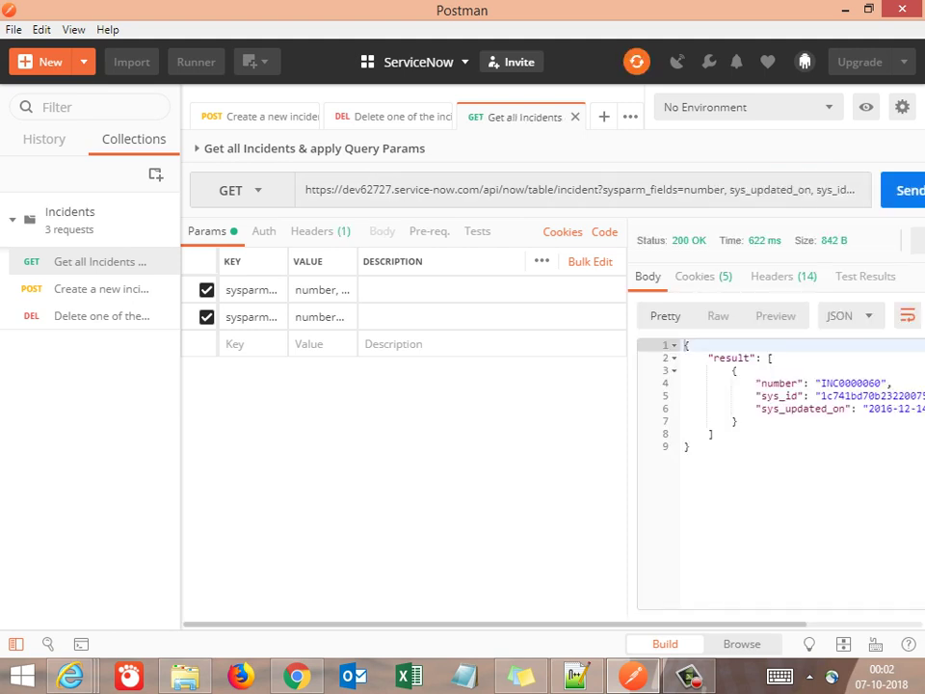
left_click(206, 317)
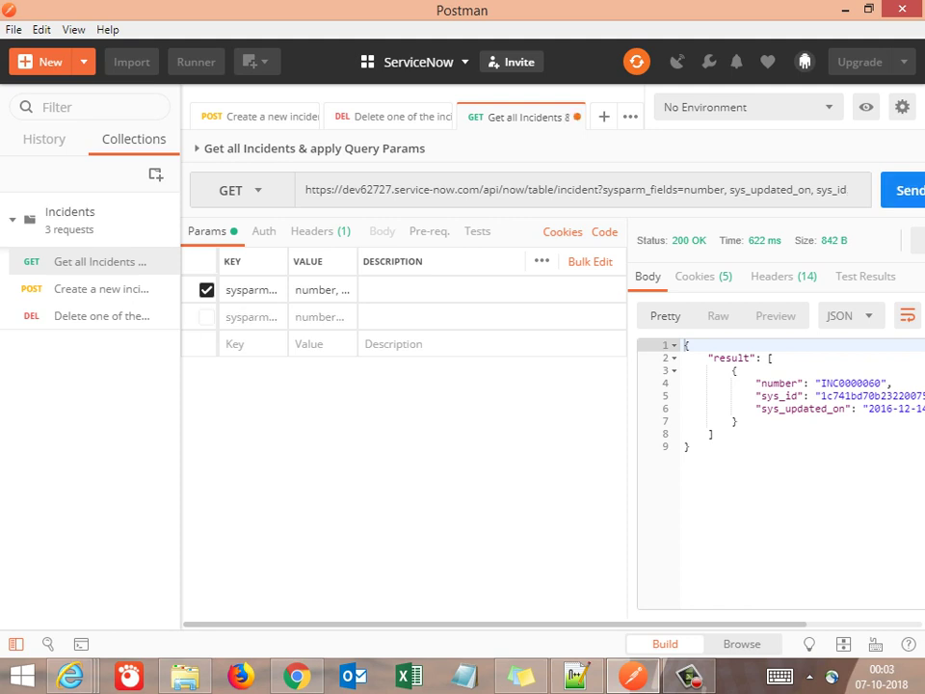
key("ctrl+Return")
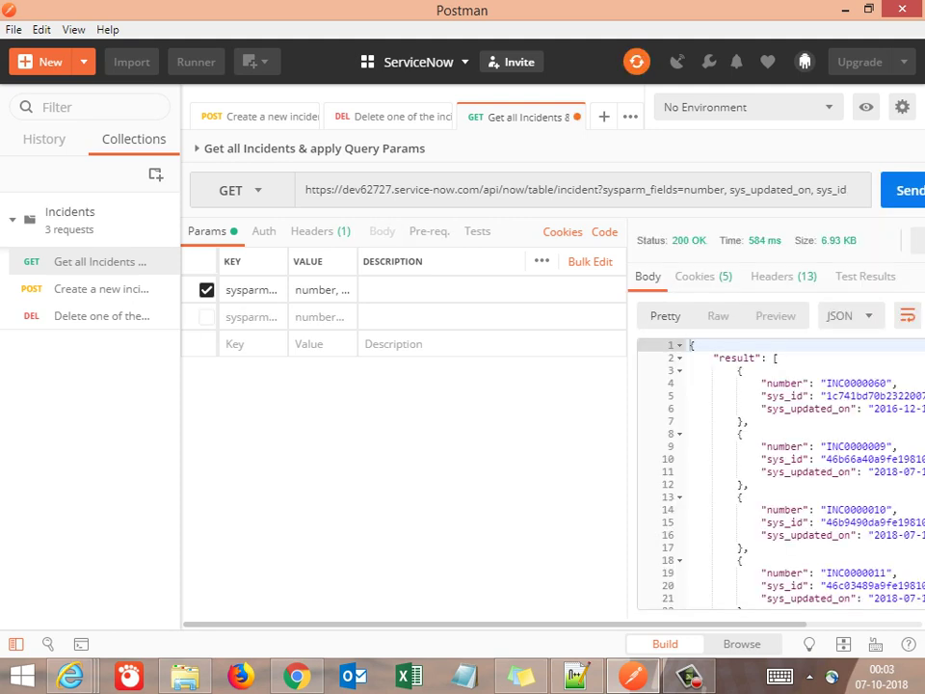
Search the full-width GET response for the deleted incident's copied sys_id, and clear the search text
left_click(16, 644)
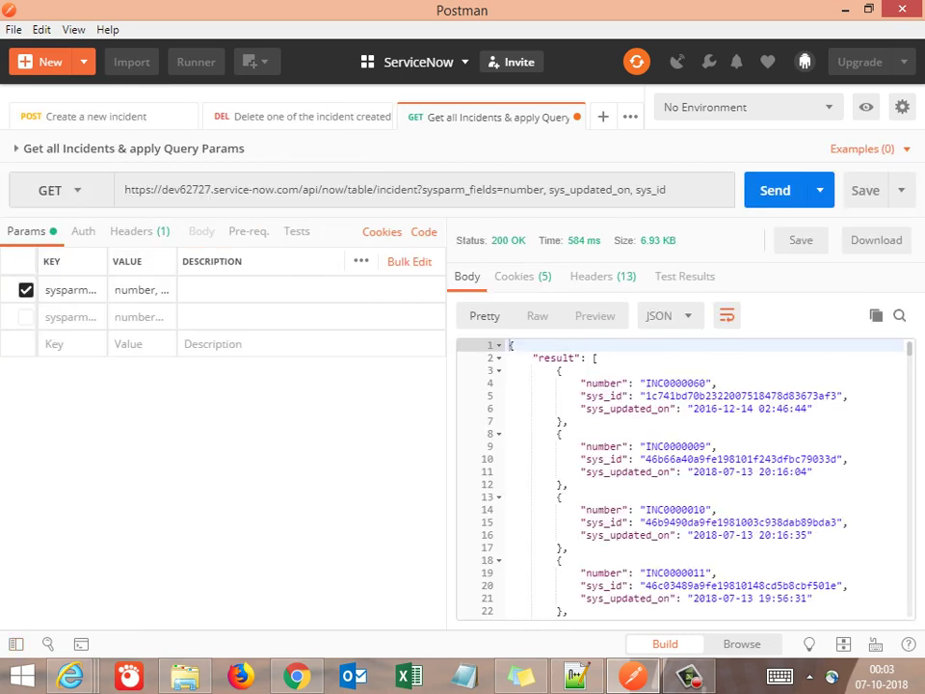
key("ctrl+f")
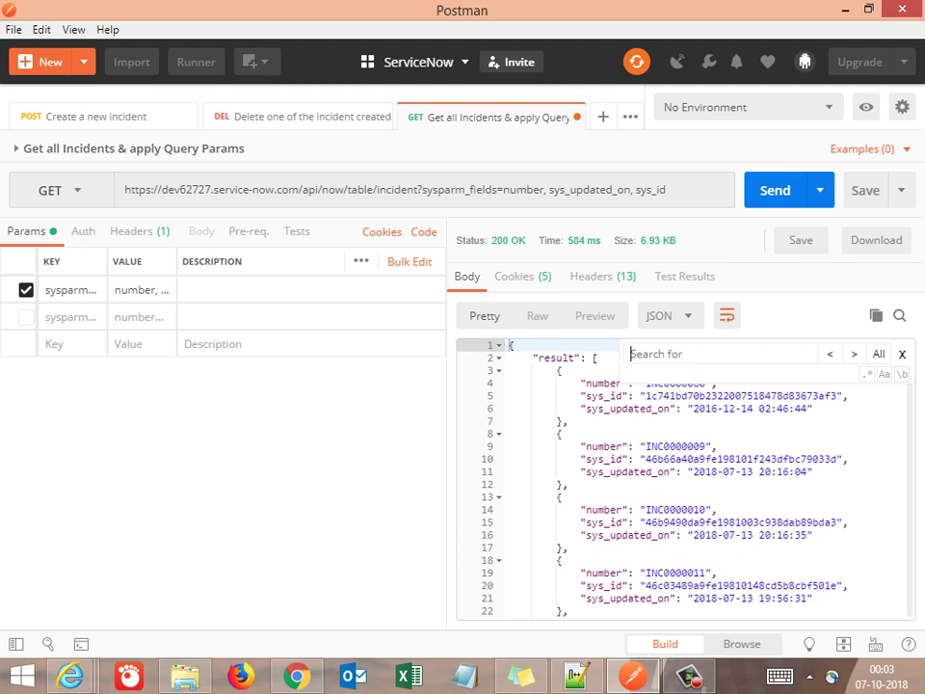
key("ctrl+v")
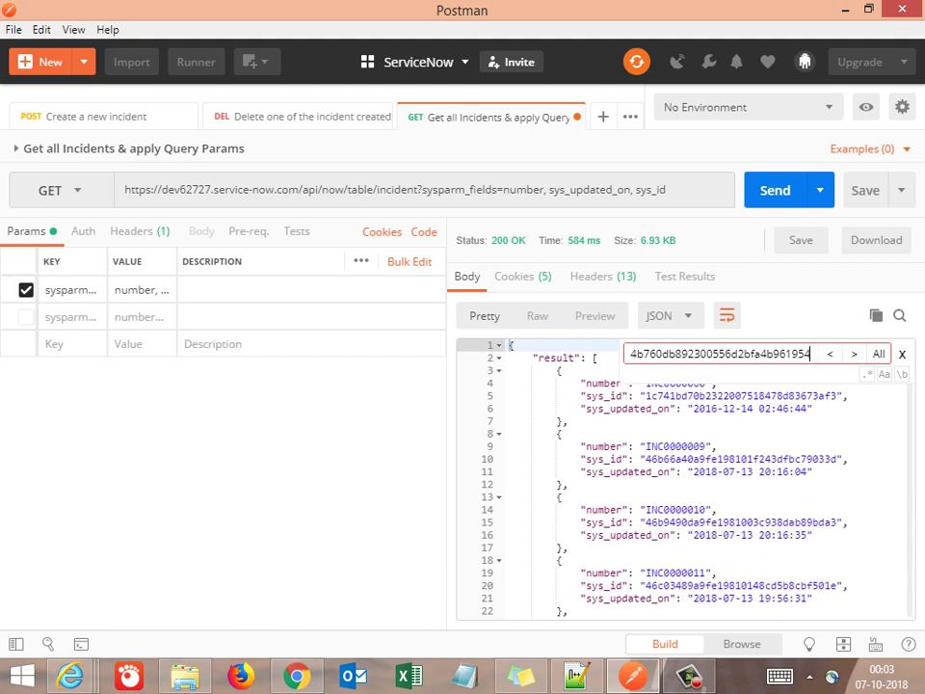
key("ctrl+a")
key("BackSpace")
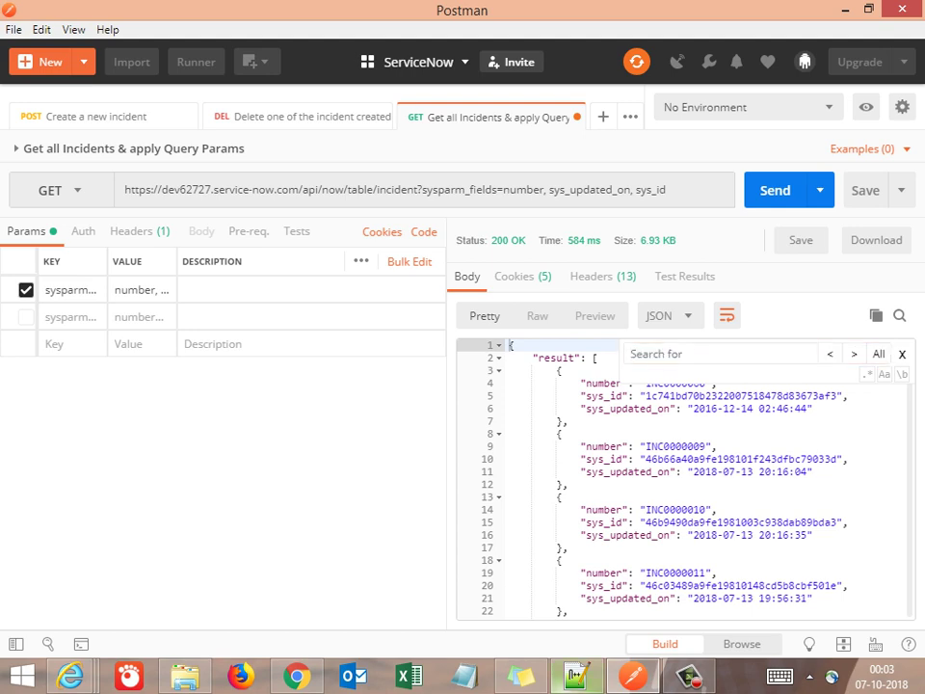
left_click(577, 677)
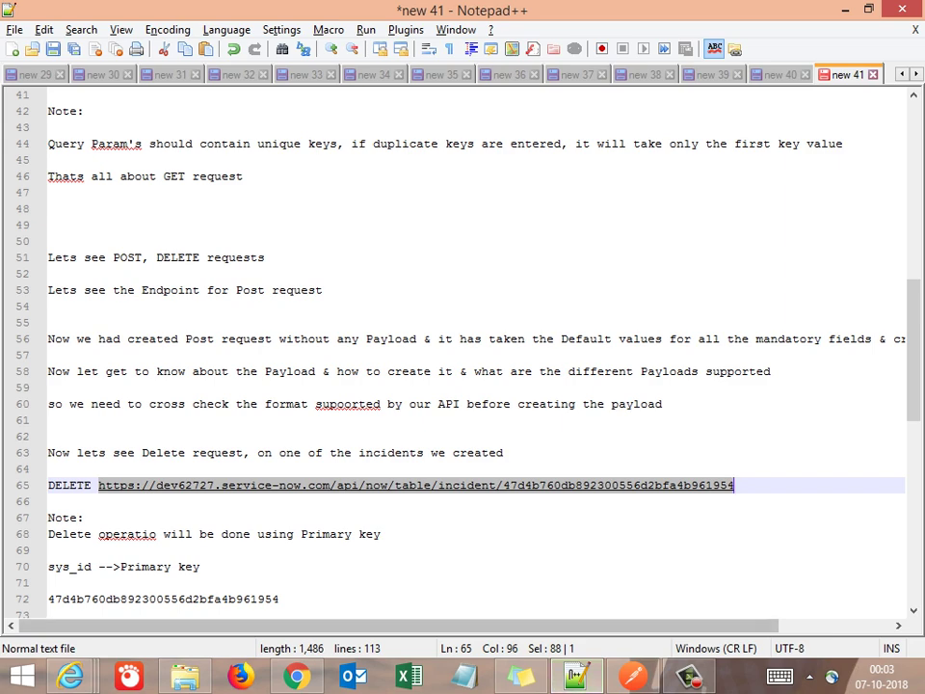
left_click(633, 676)
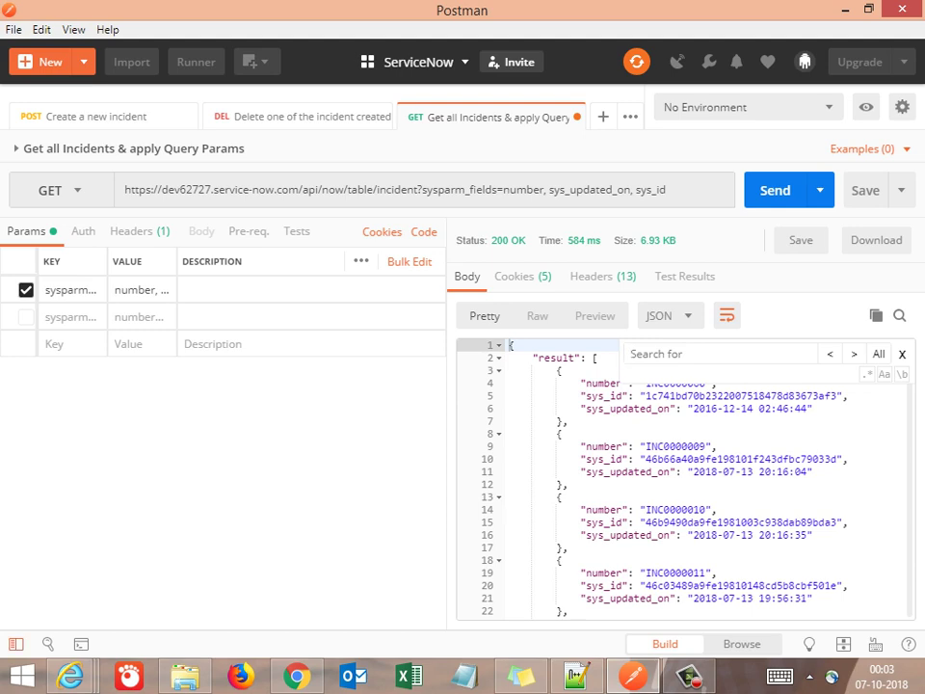
Copy the incident number INC0010112 from the JSON body of the "Create a new incident" request
left_click(16, 644)
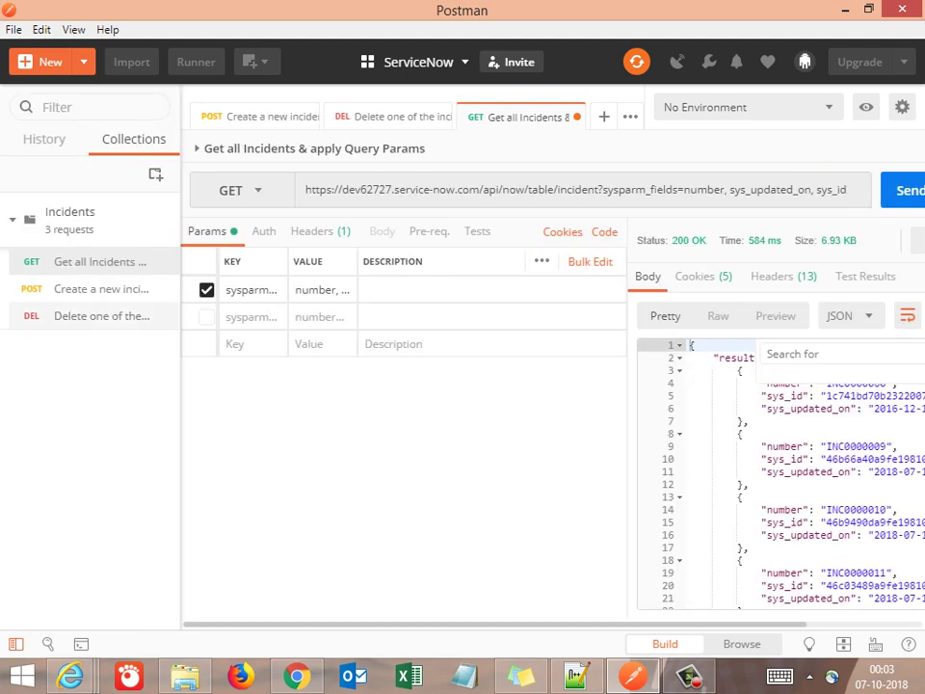
left_click(101, 288)
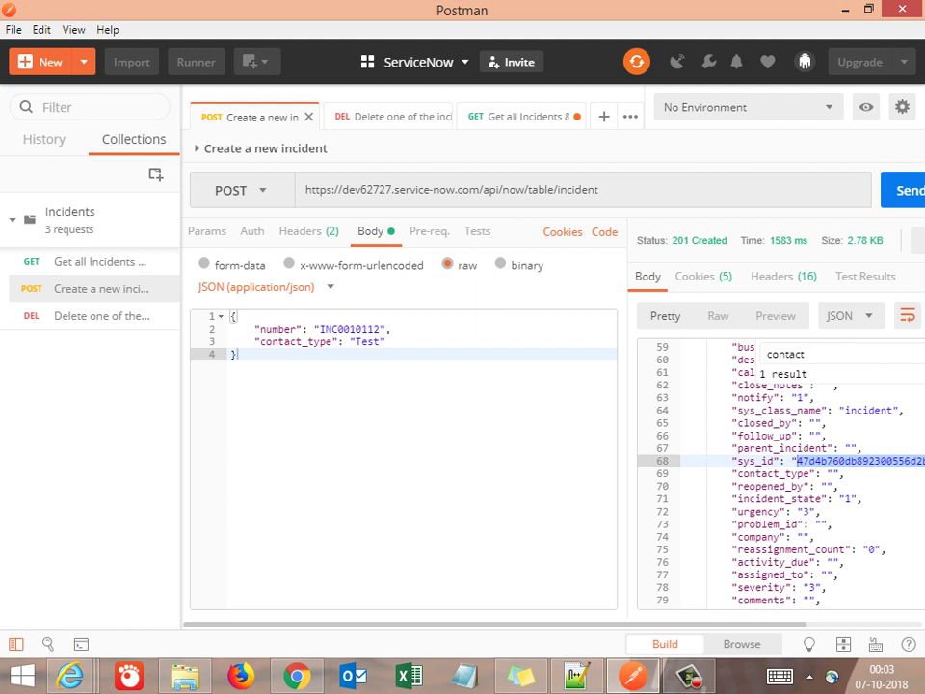
left_click(345, 328)
double_click(345, 329)
key("ctrl+c")
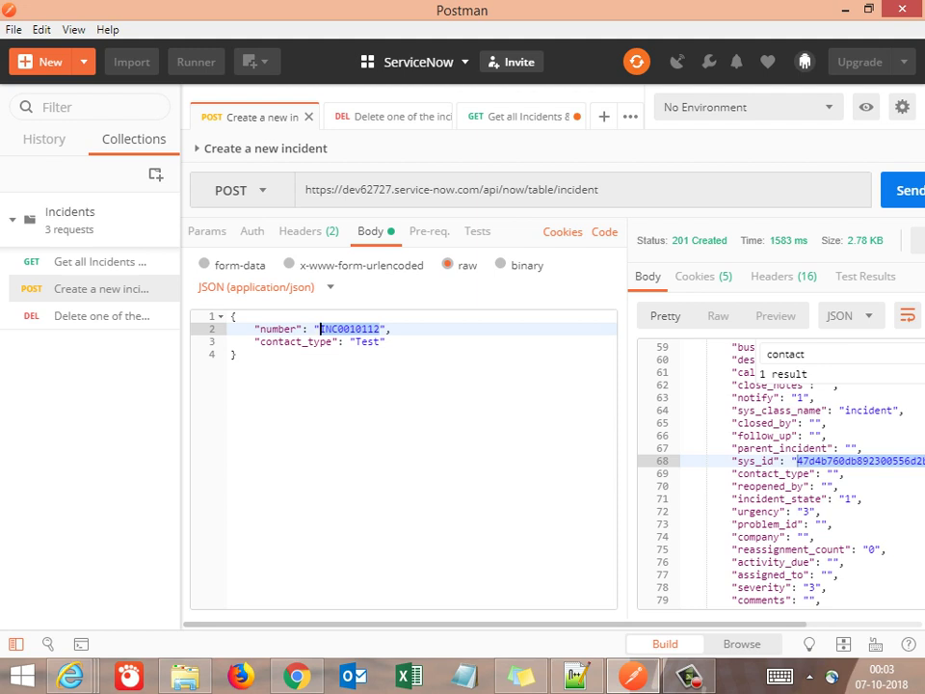
Search the "Get all Incidents" response for the incident number INC0010112 and place the cursor at the matching number line
left_click(100, 262)
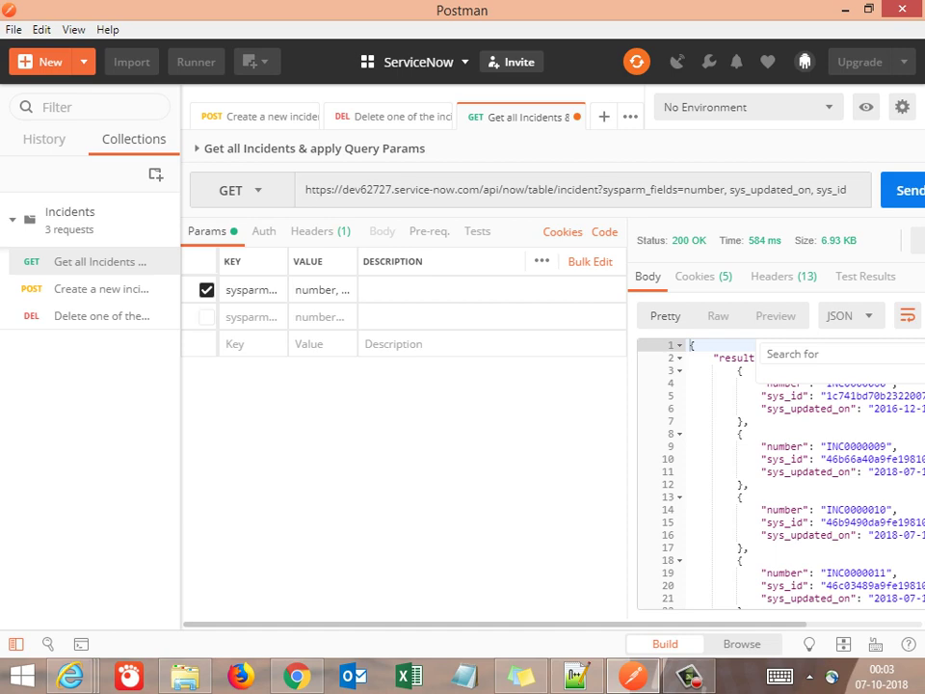
key("ctrl+backslash")
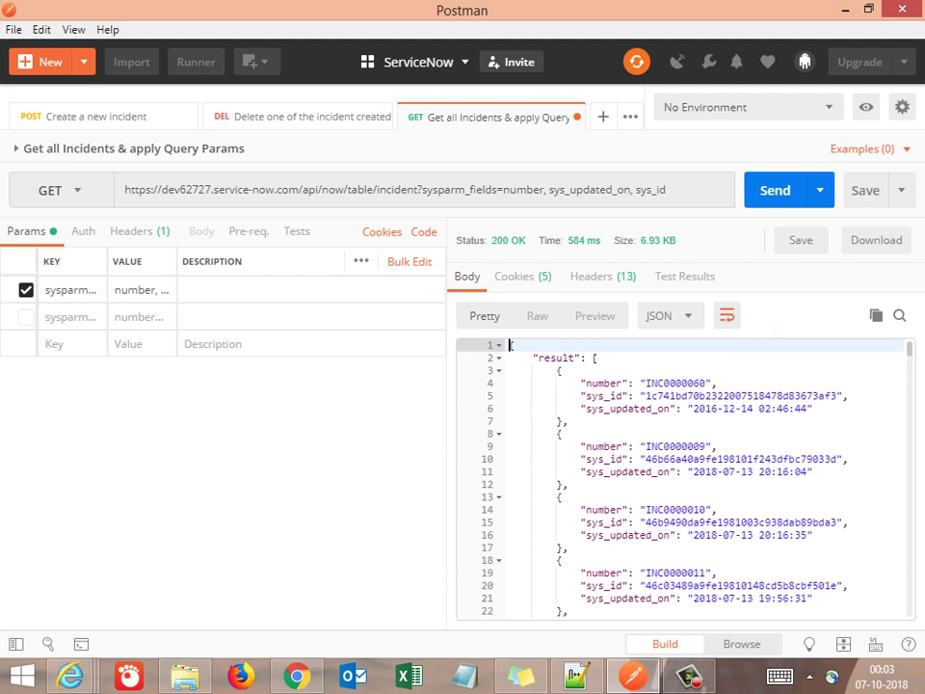
key("ctrl+f")
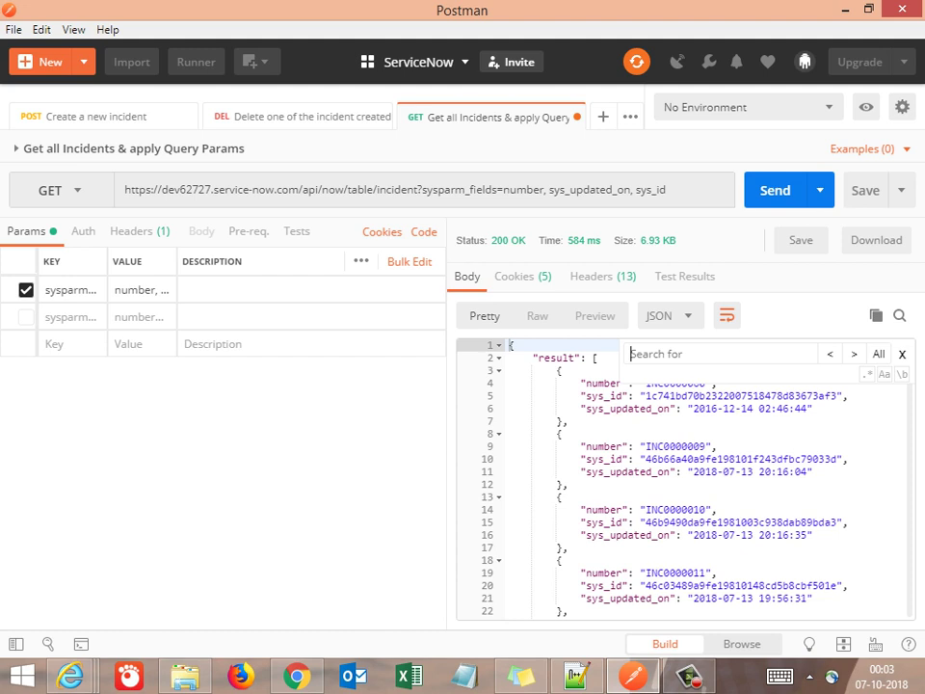
key("ctrl+v")
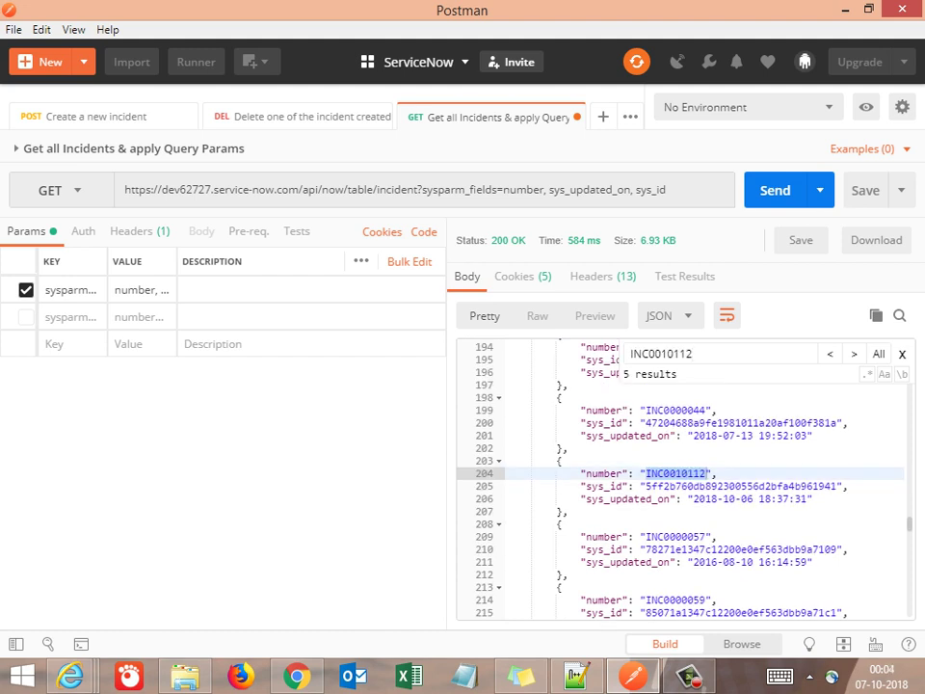
left_click(577, 473)
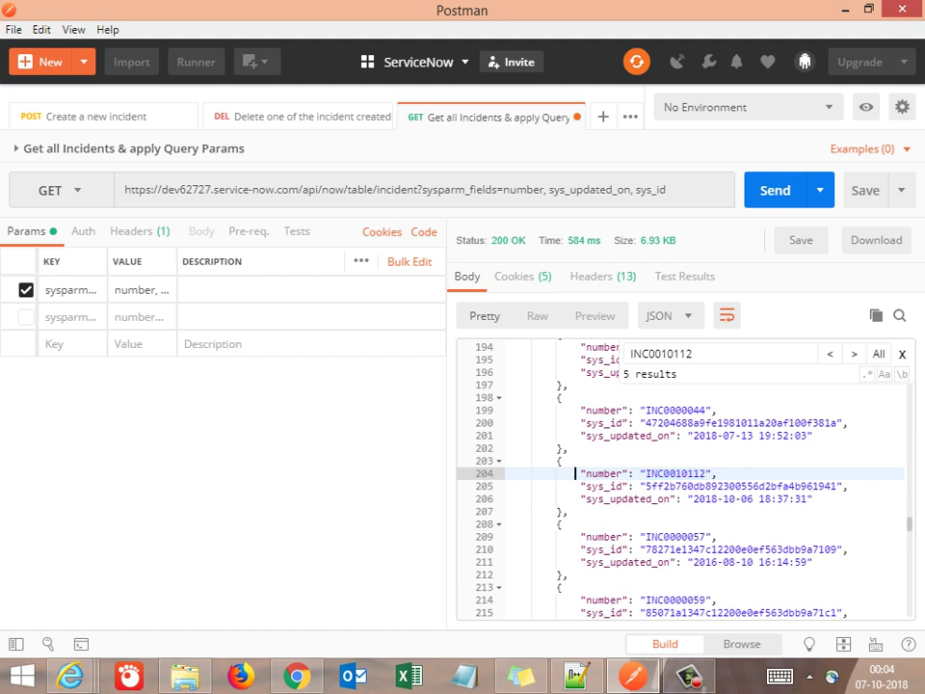
Copy INC0010112's number, sys_id and sys_updated_on lines from the GET response and paste them below the existing notes in Notepad++
left_click_drag(575, 473, 814, 499)
key("ctrl+c")
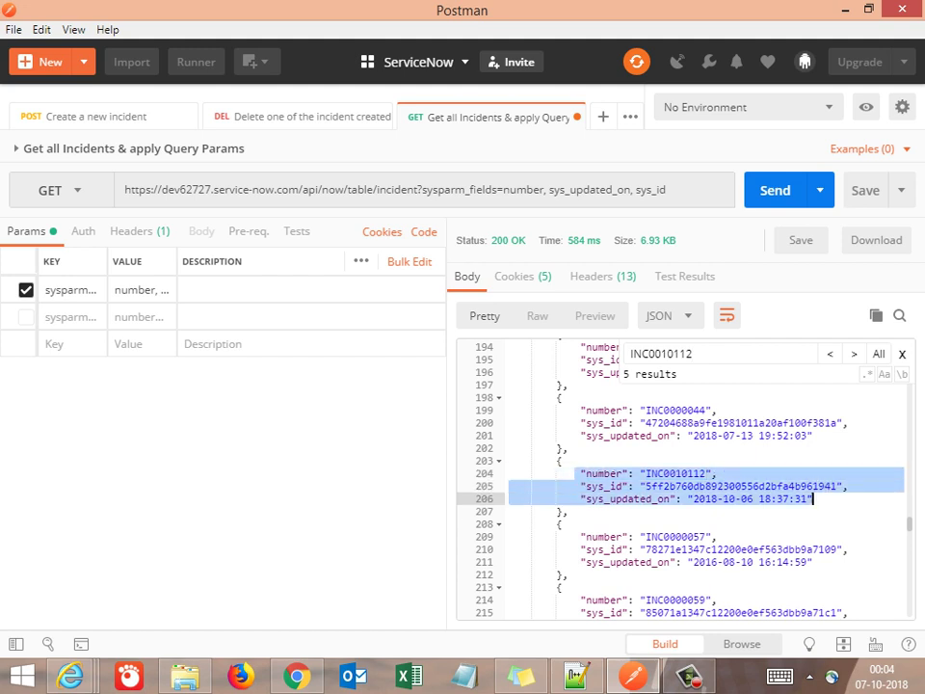
key("alt+Tab")
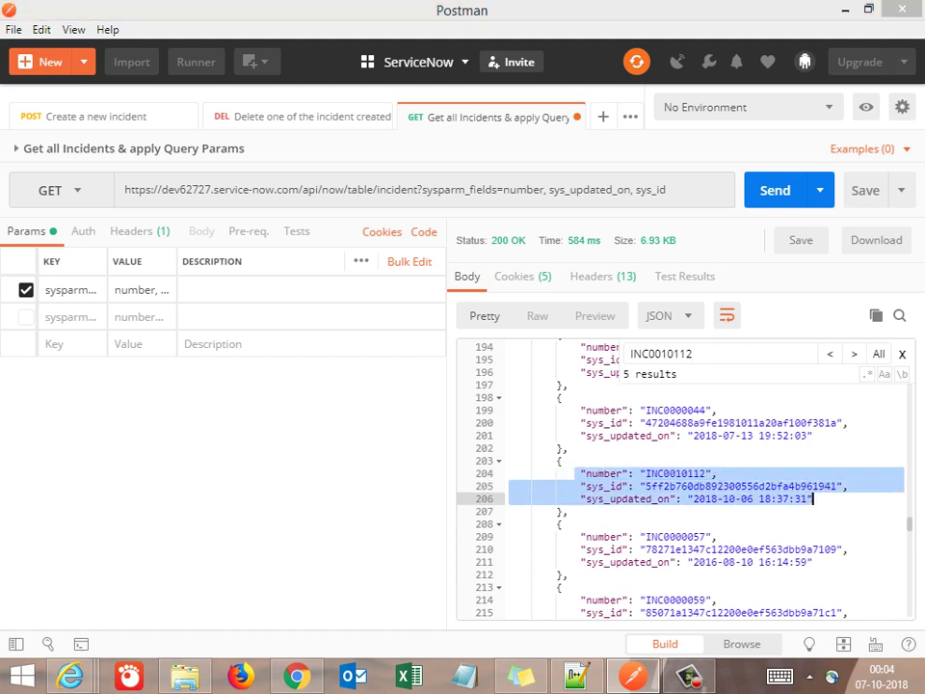
key("Down")
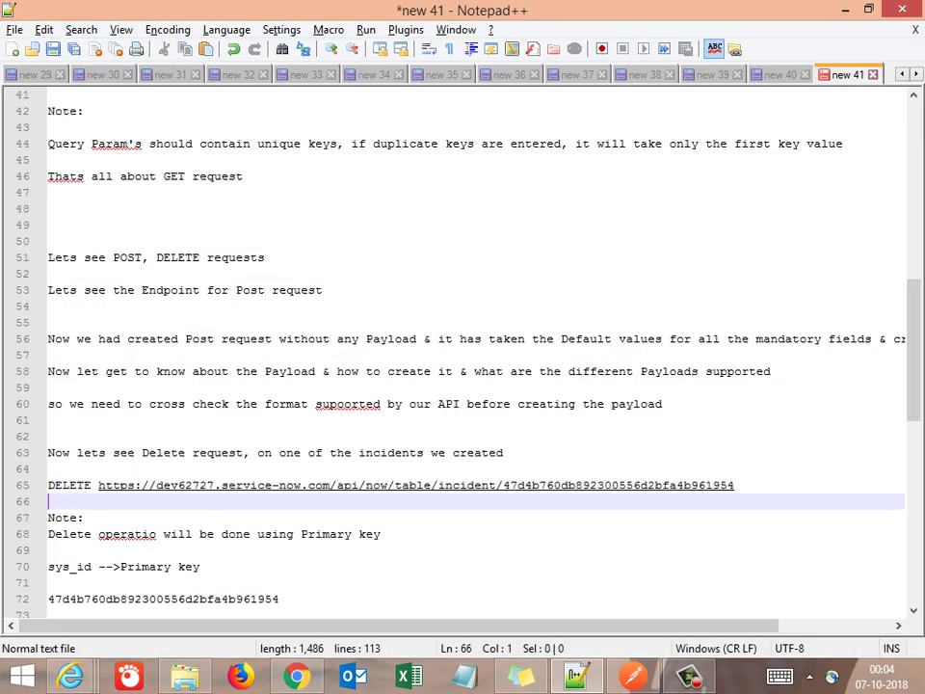
key("Page_Down")
key("Page_Down")
key("Page_Up")
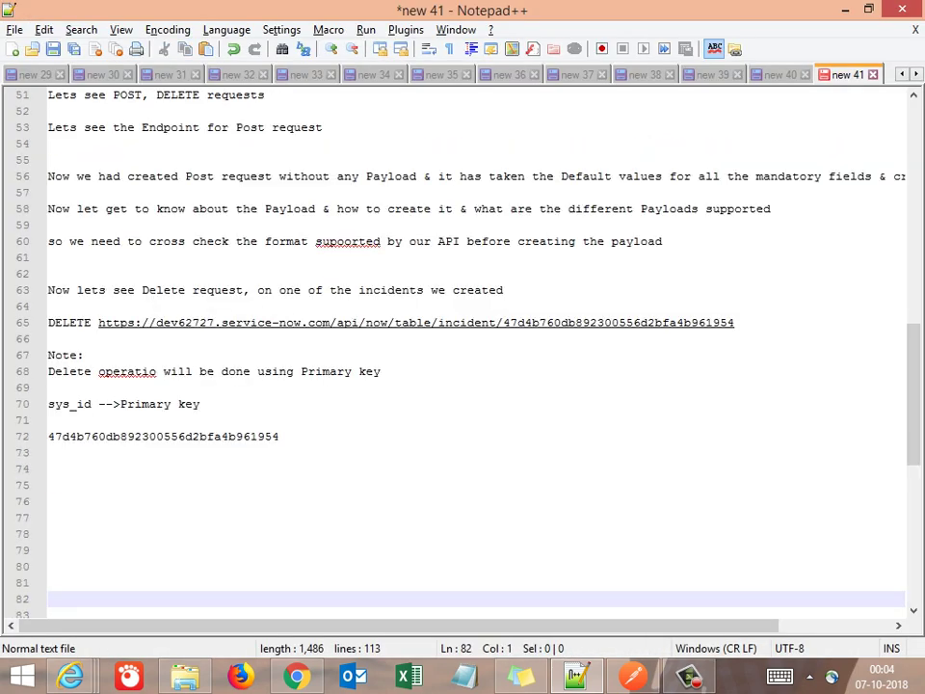
key("Up")
key("Up")
key("Up")
key("Up")
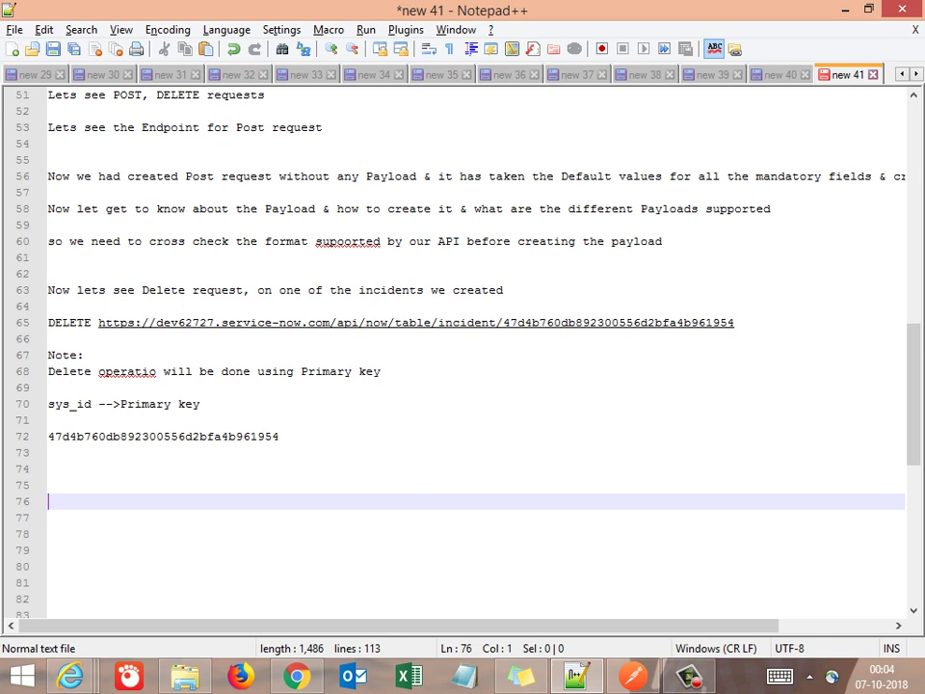
key("ctrl+v")
Add the line "Lets delete this request" directly above the pasted incident details
key("Up")
key("Up")
key("Up")
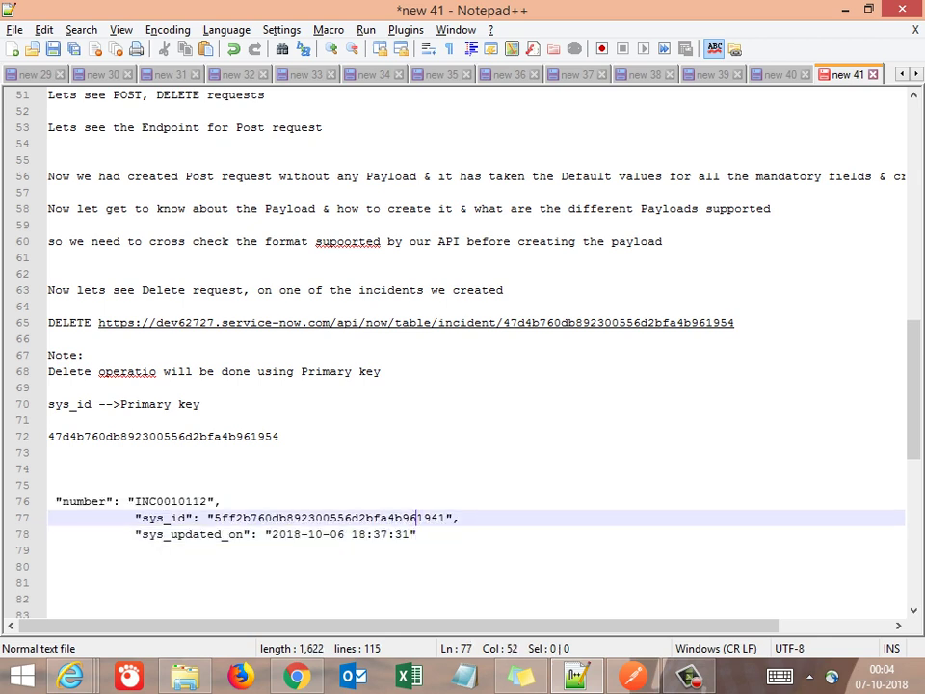
type("Lets ")
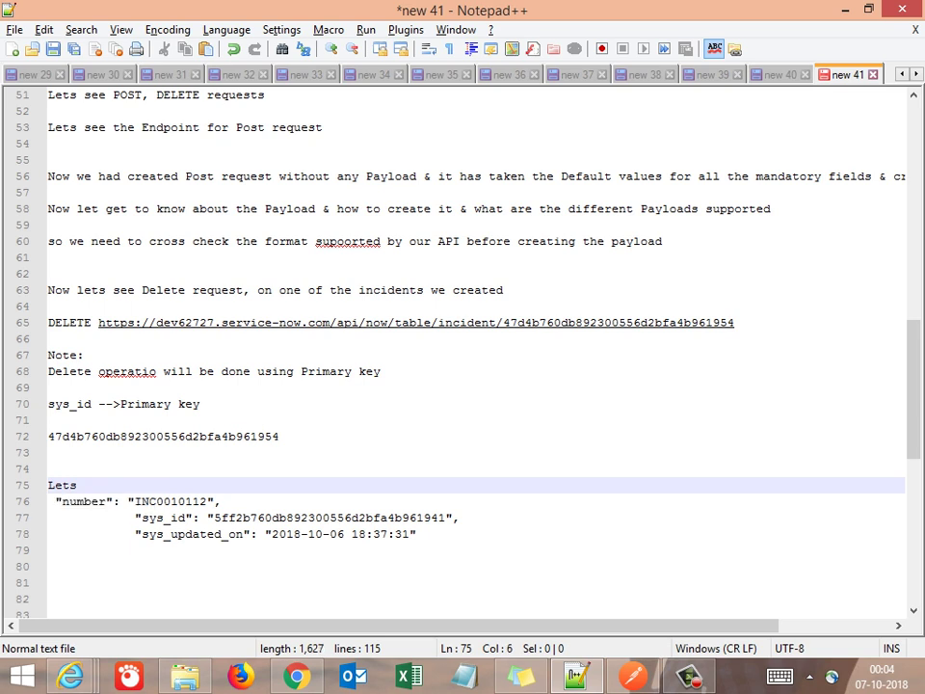
type("delete ")
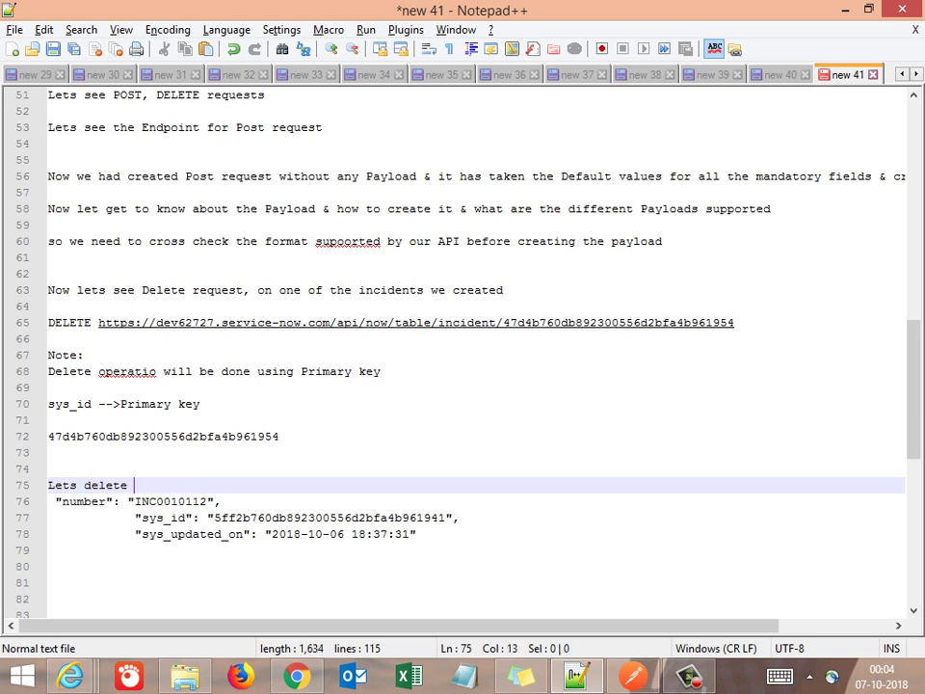
type("this req")
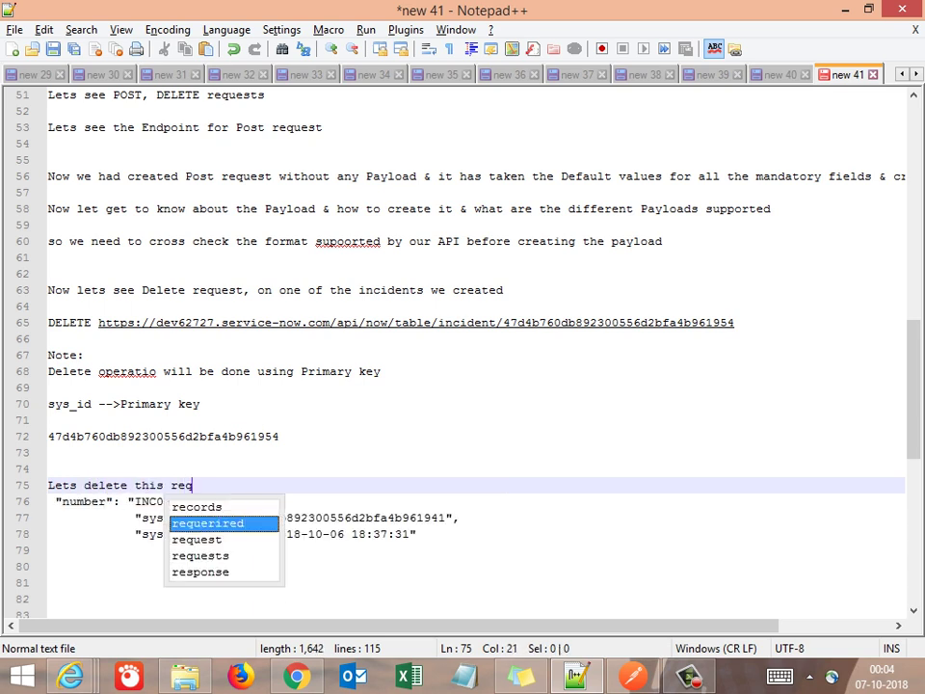
type("uest")
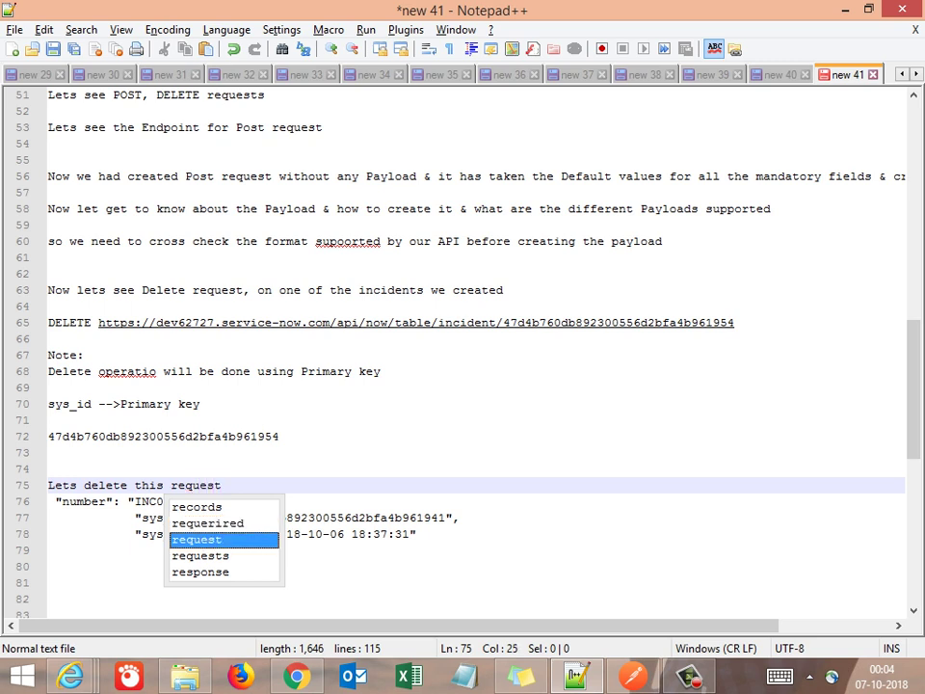
Copy the sys_id value, without its quotation marks, from the pasted INC0010112 details
key("Right")
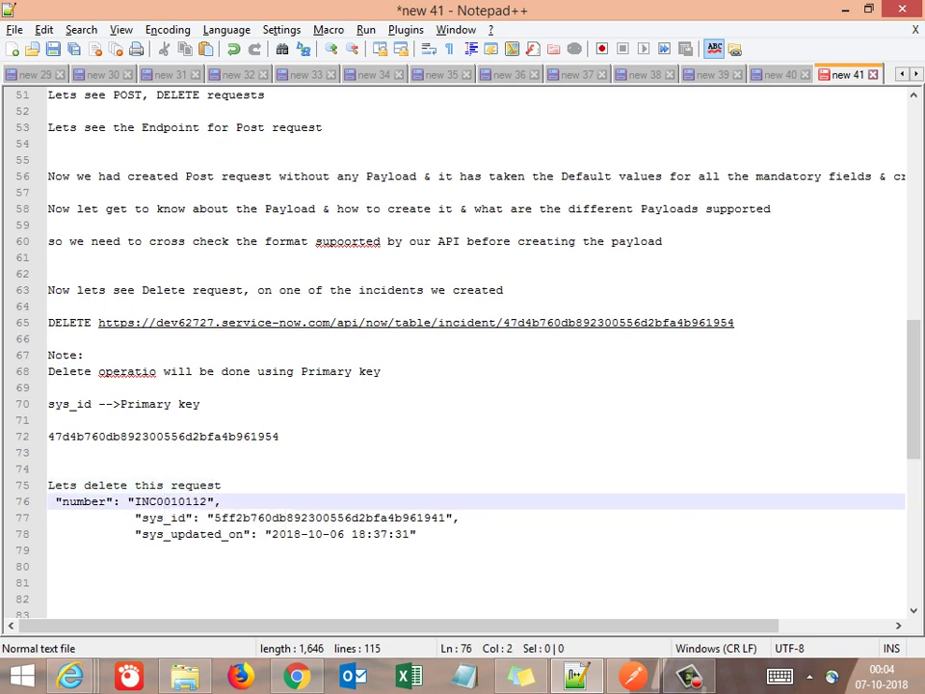
key("Right")
key("Right")
key("Right")
key("Right")
key("Right")
key("Right")
key("Right")
key("Right")
key("Right")
key("Right")
key("Right")
key("Down")
key("Right")
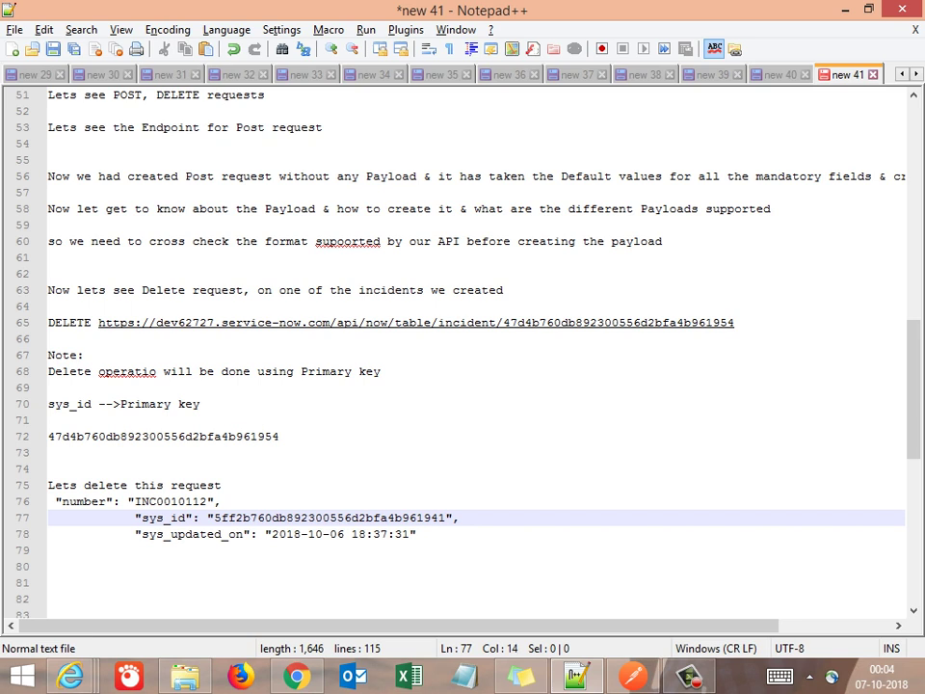
key("Right")
key("Right")
key("Right")
key("Right")
key("Right")
key("Right")
key("Right")
key("Right")
key("Right")
key("Right")
key("shift+End")
key("shift+Left")
key("shift+Left")
key("ctrl+c")
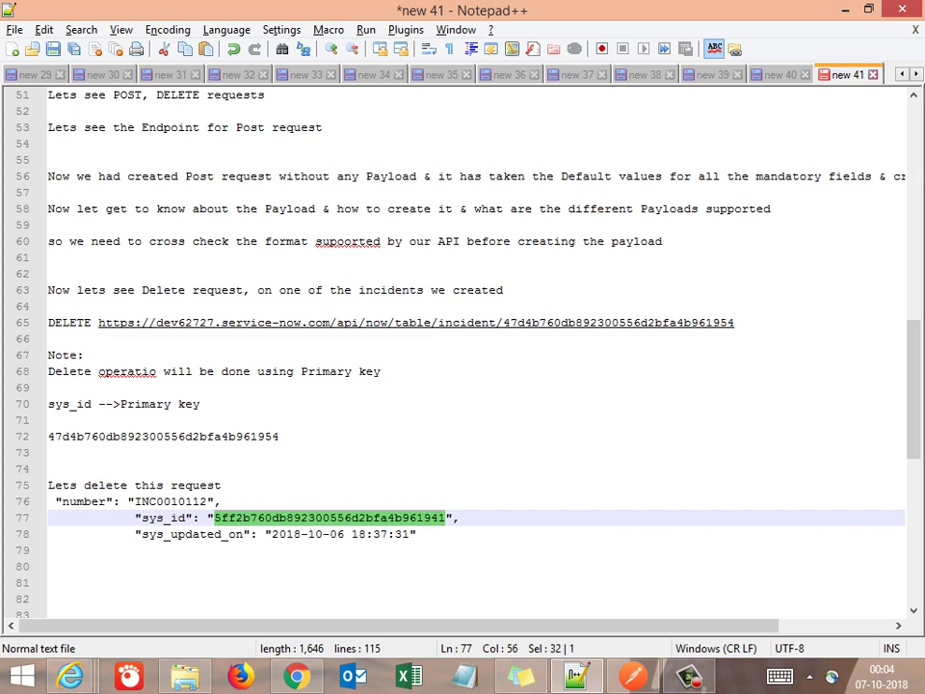
In Postman, replace the sys_id in the "Delete one of the incident created" URL with 5ff2b760db892300556d2bfa4b961941, send it and inspect the status
key("alt+Tab")
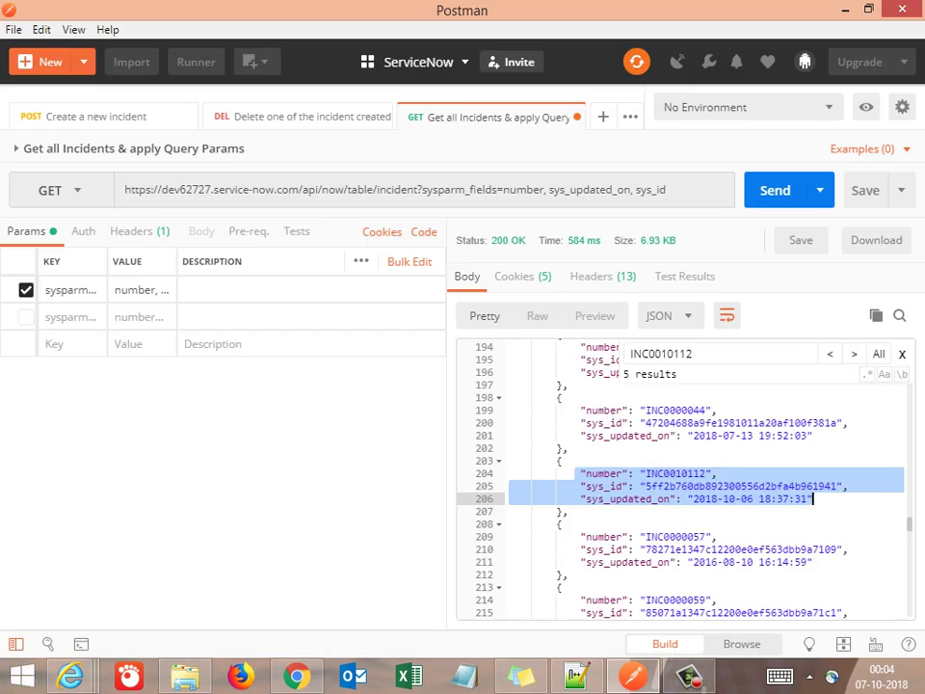
left_click(15, 643)
left_click(96, 315)
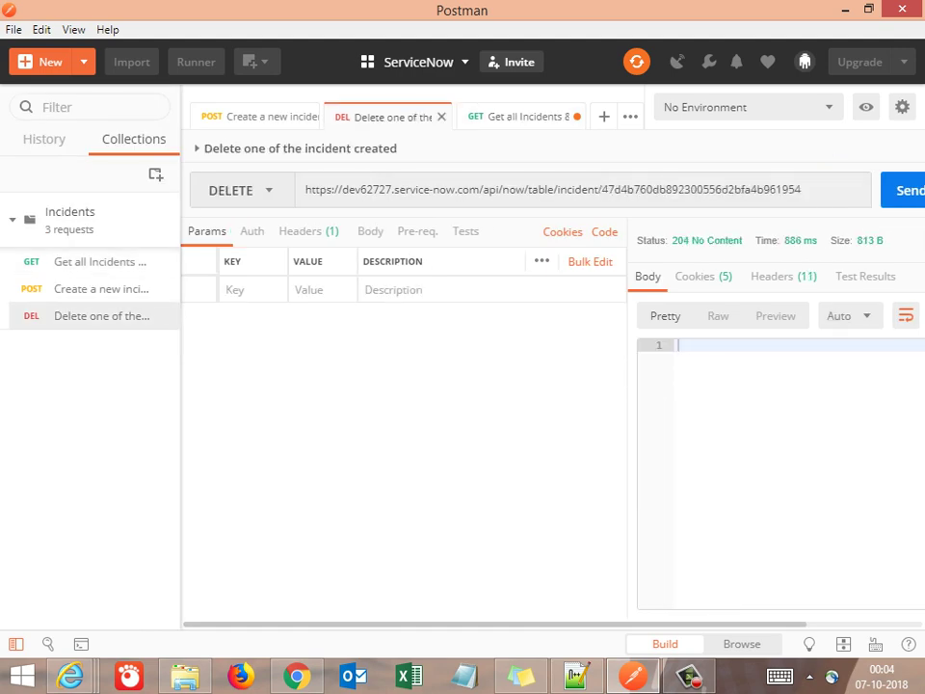
double_click(701, 189)
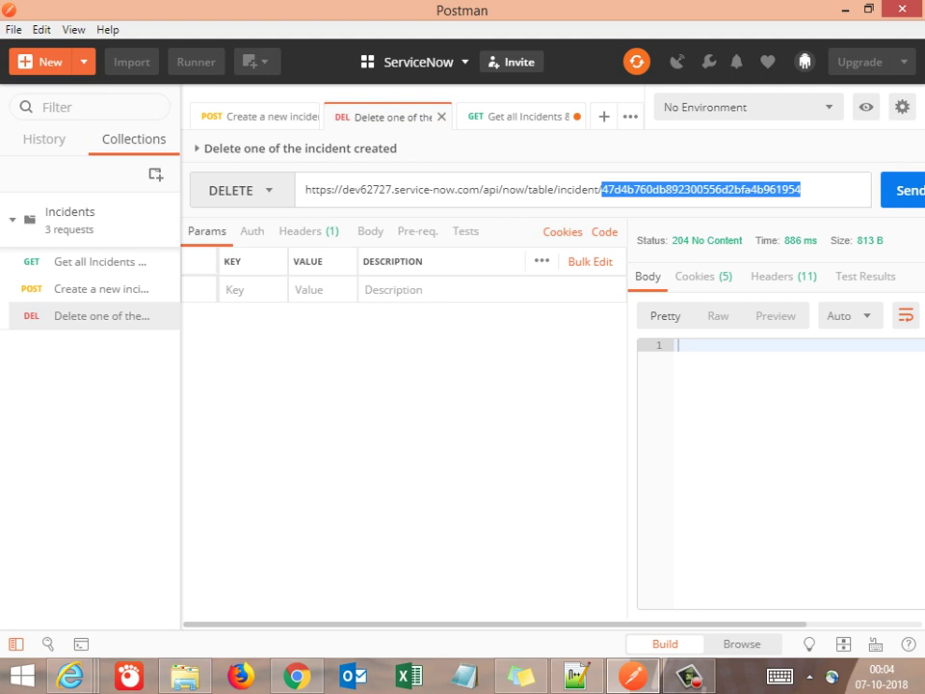
key("ctrl+v")
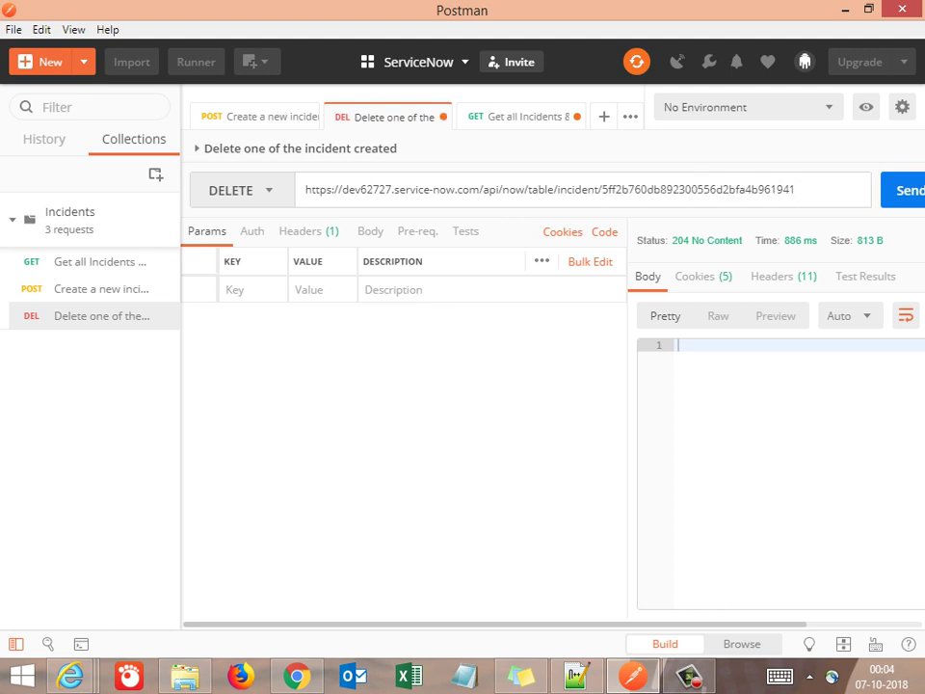
key("Return")
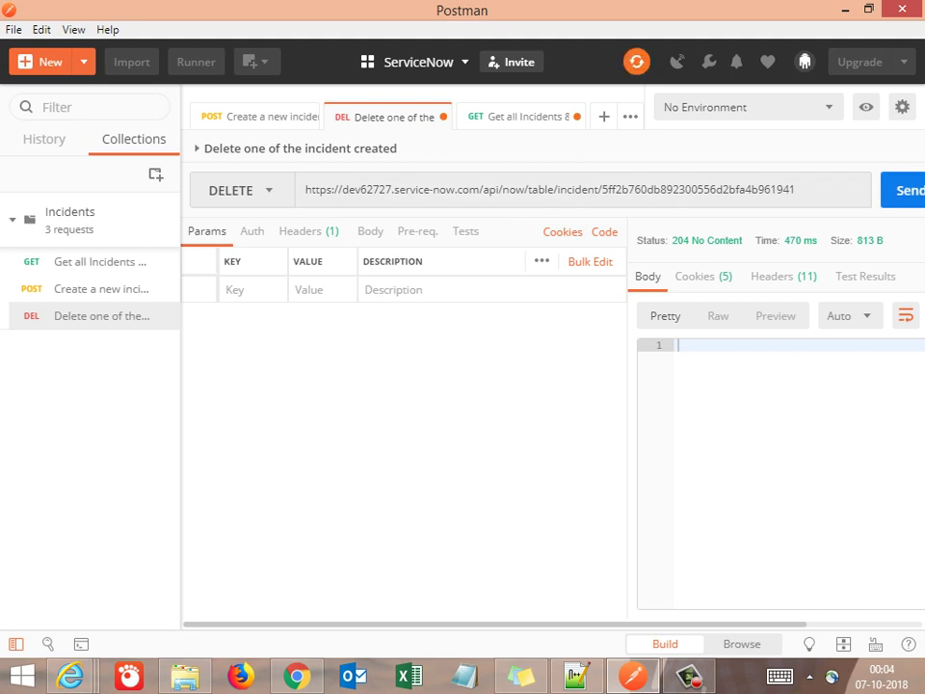
mouse_move(707, 241)
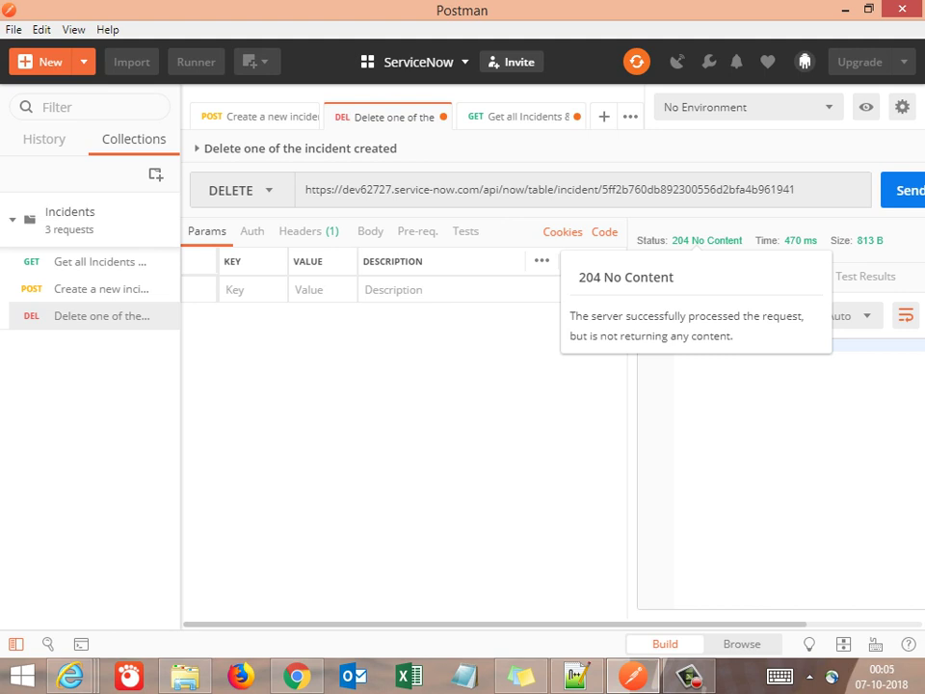
Resend the "Get all Incidents & apply Query Params" request and search its response for the deleted incident's copied sys_id
key("alt+Tab")
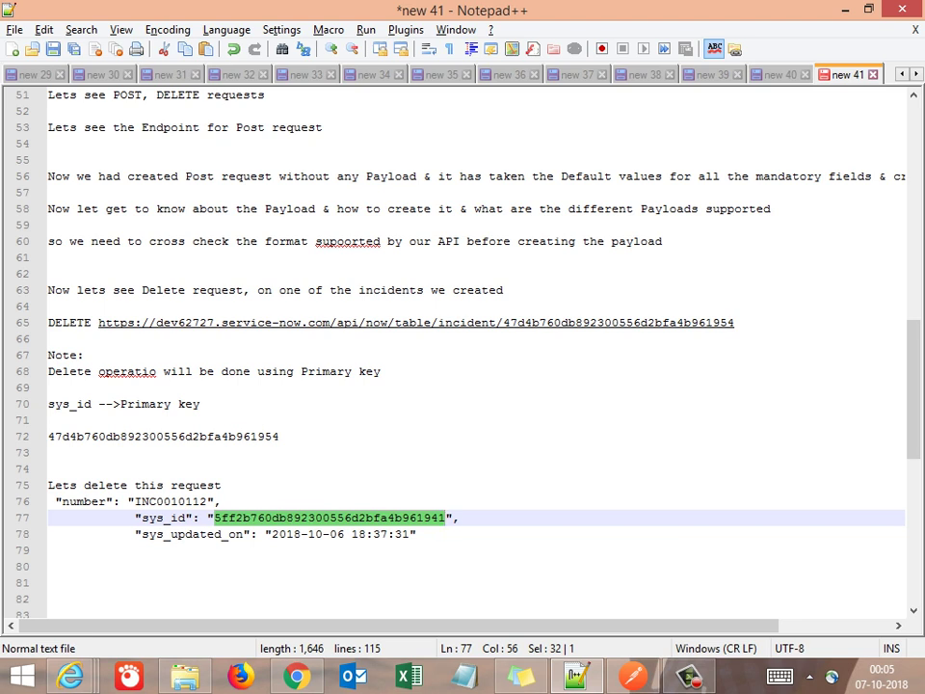
key("alt+Tab")
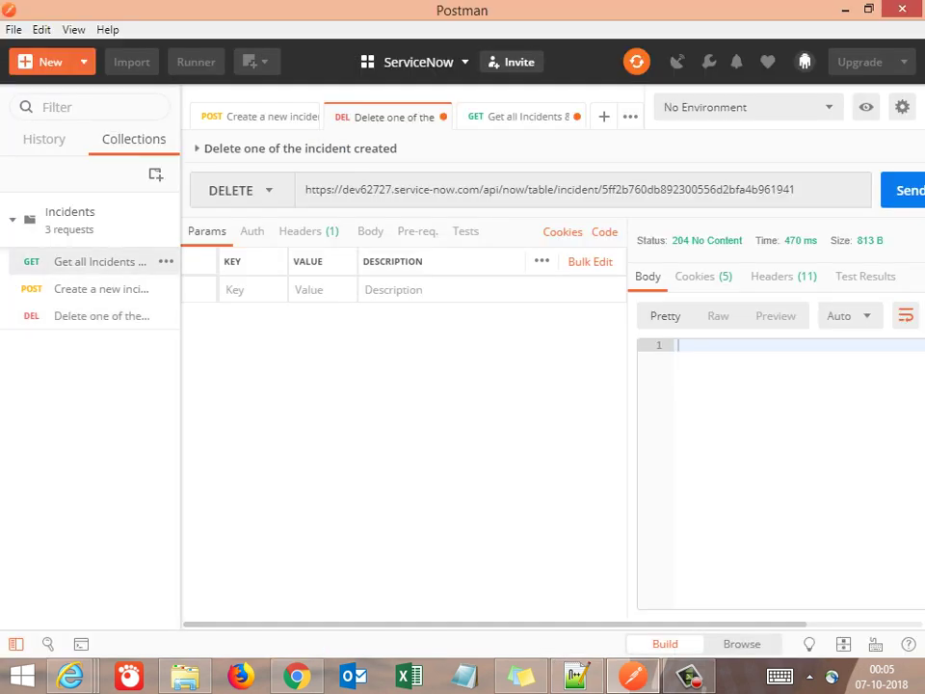
left_click(96, 261)
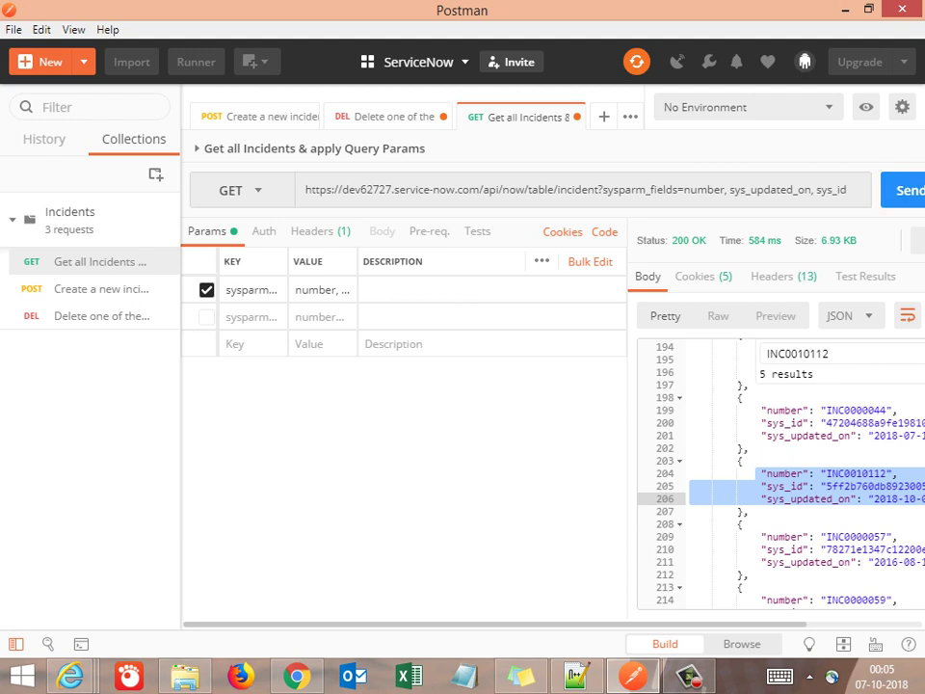
left_click(906, 190)
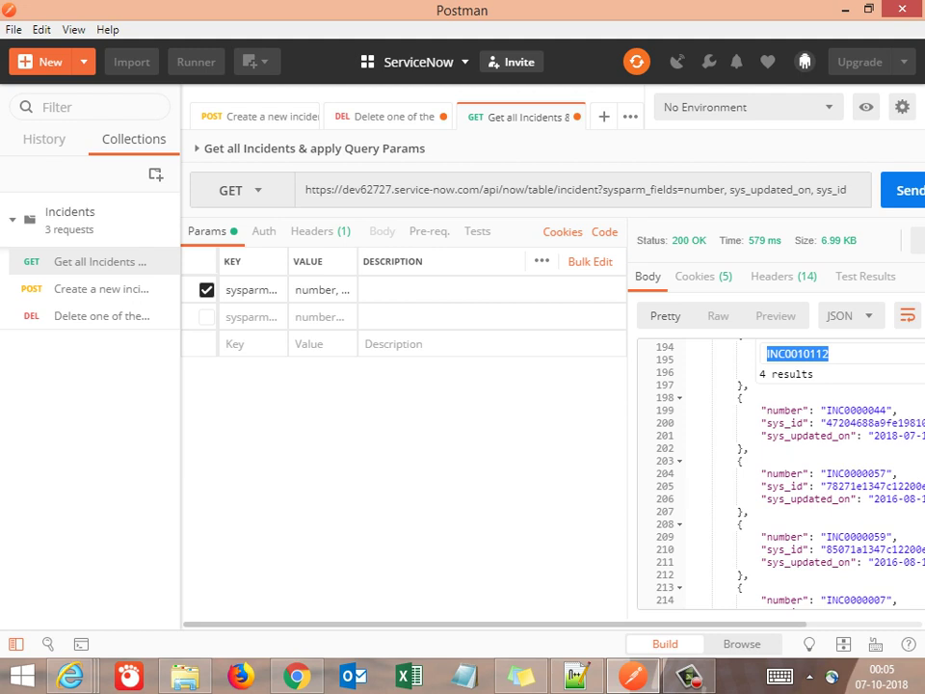
key("ctrl+v")
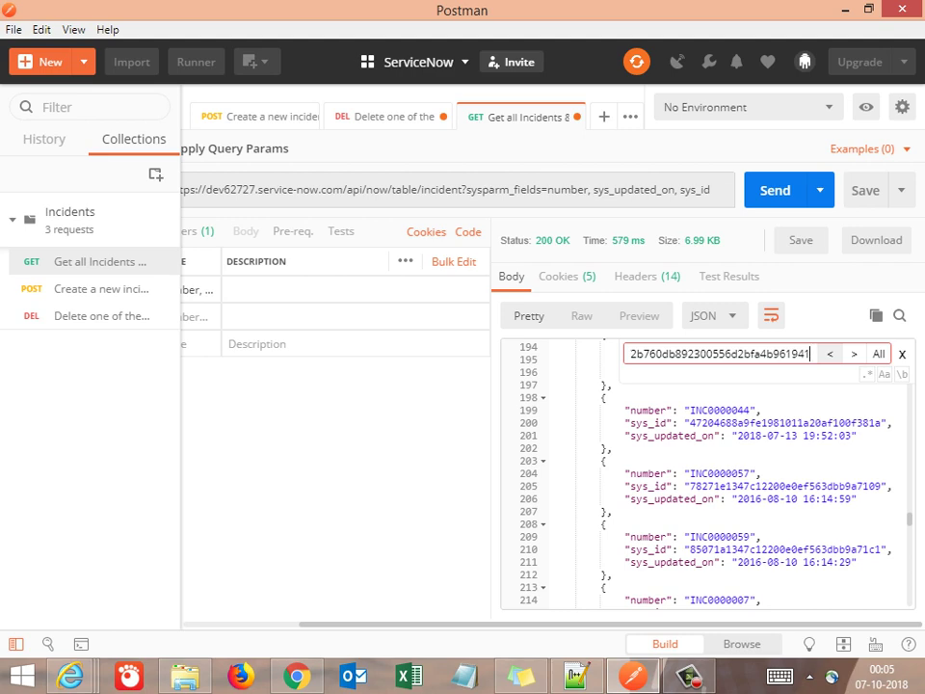
Switch to Notepad++ and add the note "We have deleted the record successfully" below the incident details, followed by blank lines
key("alt+Tab")
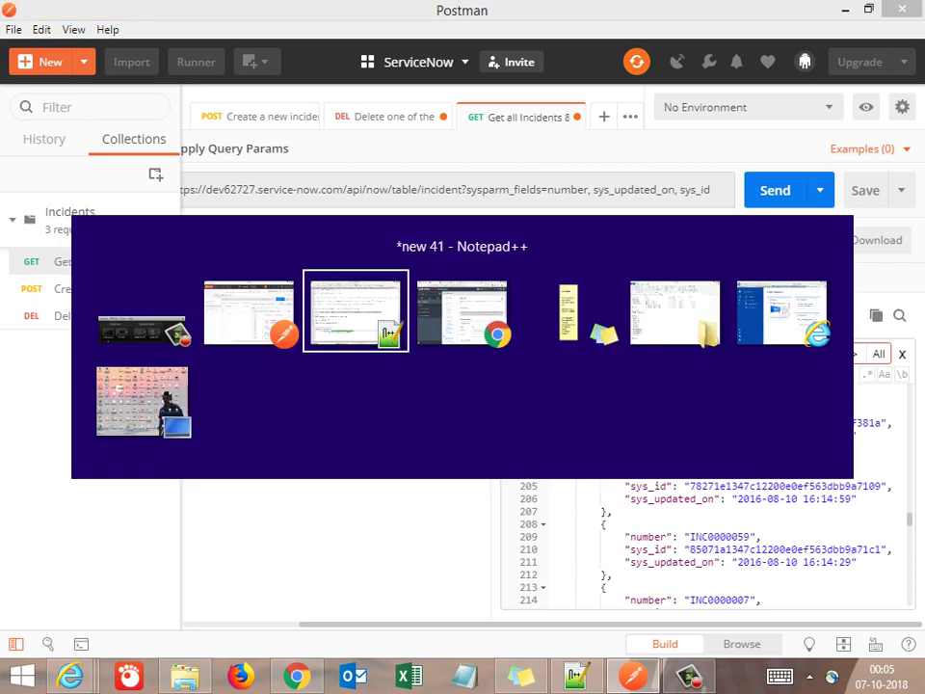
left_click(50, 567)
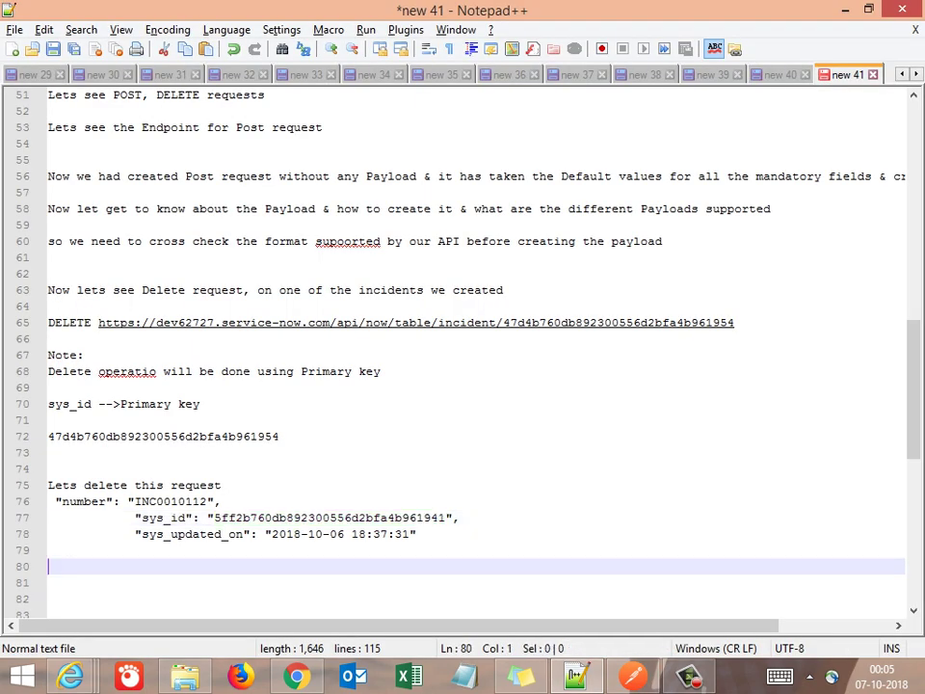
type("We have deleted ")
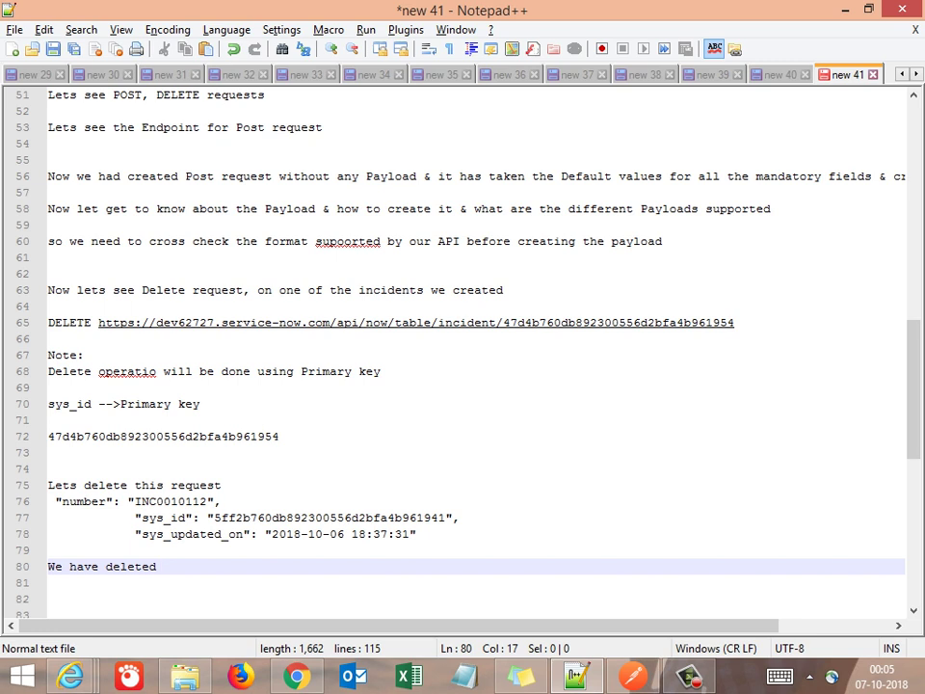
type("the reco")
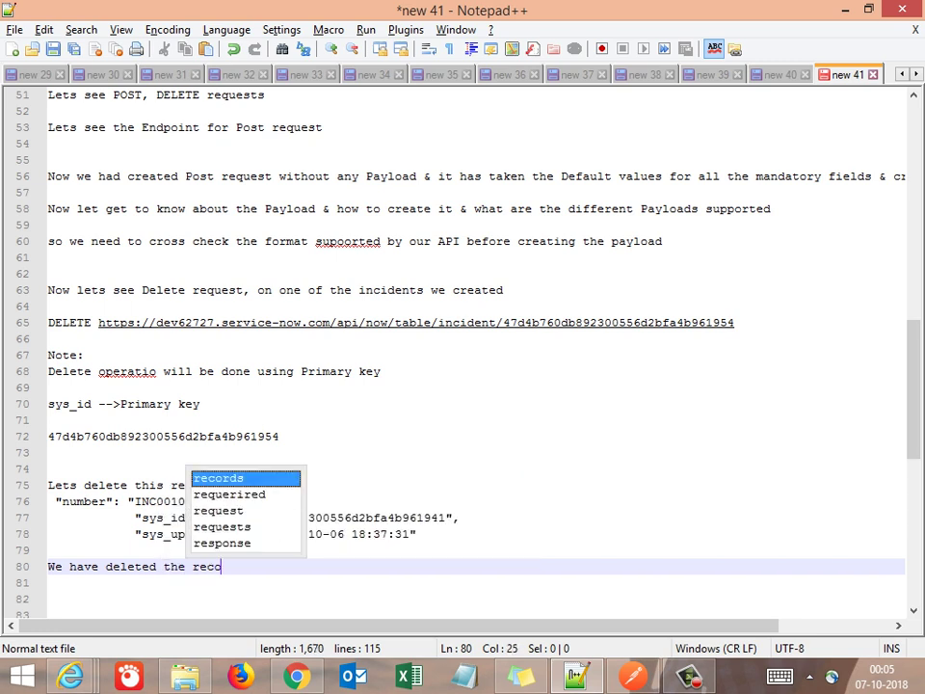
type("rd succ")
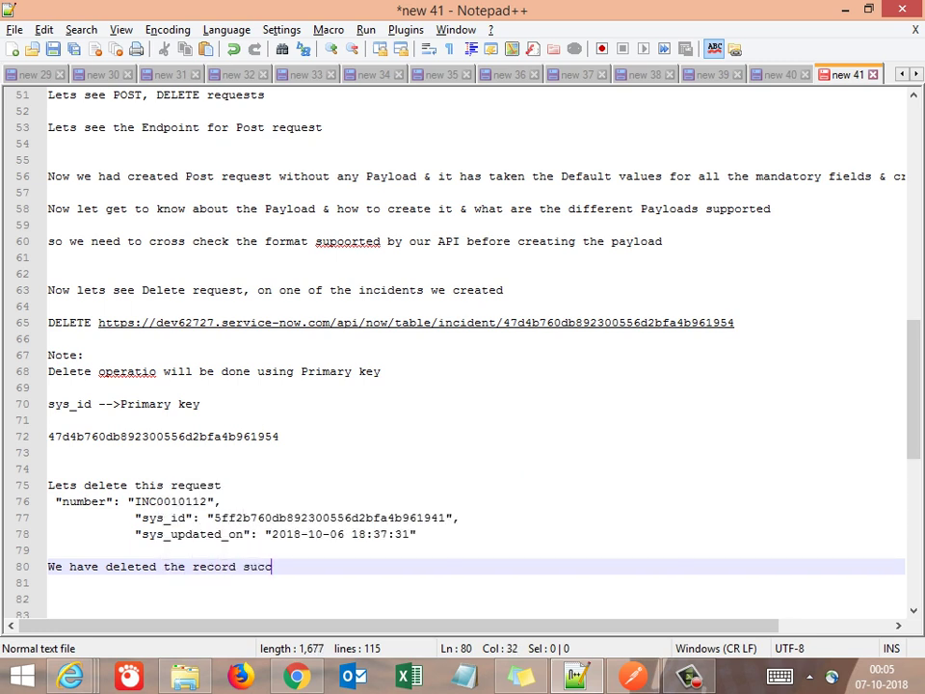
type("essfully")
key("Return")
key("Return")
key("Return")
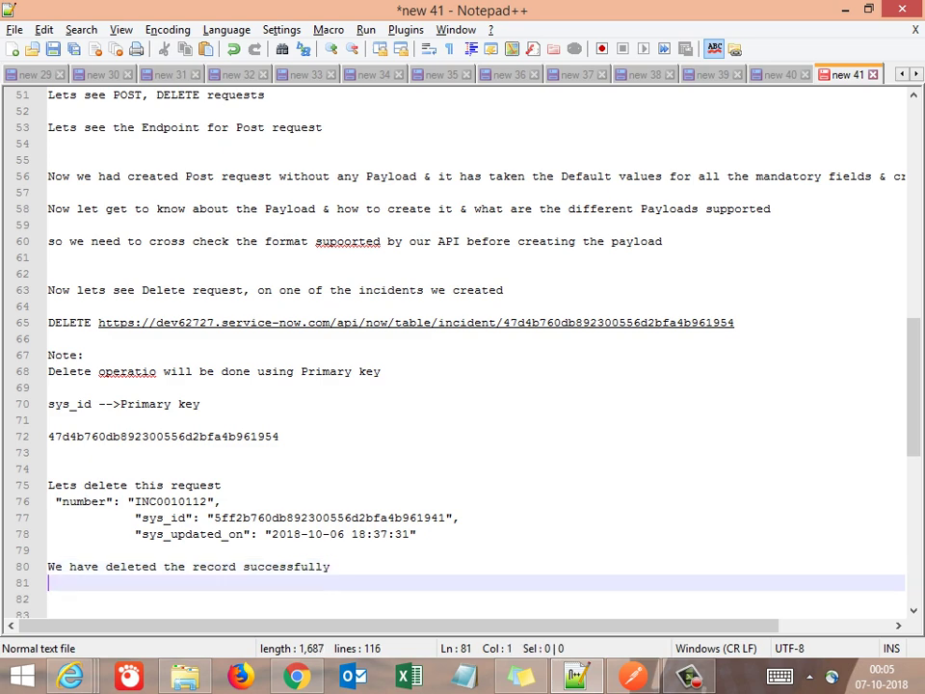
key("Return")
key("Return")
key("Return")
key("Return")
key("Return")
key("Return")
key("Return")
key("Return")
key("Return")
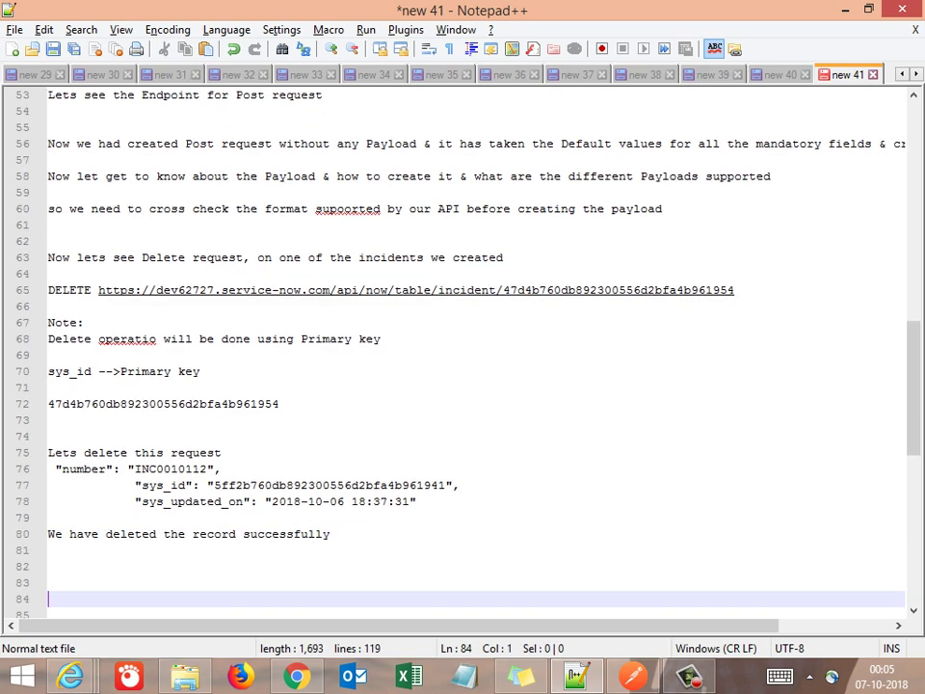
Write the closing line "Thanks for watching" near the end of the notes, followed by blank lines
key("Page_Down")
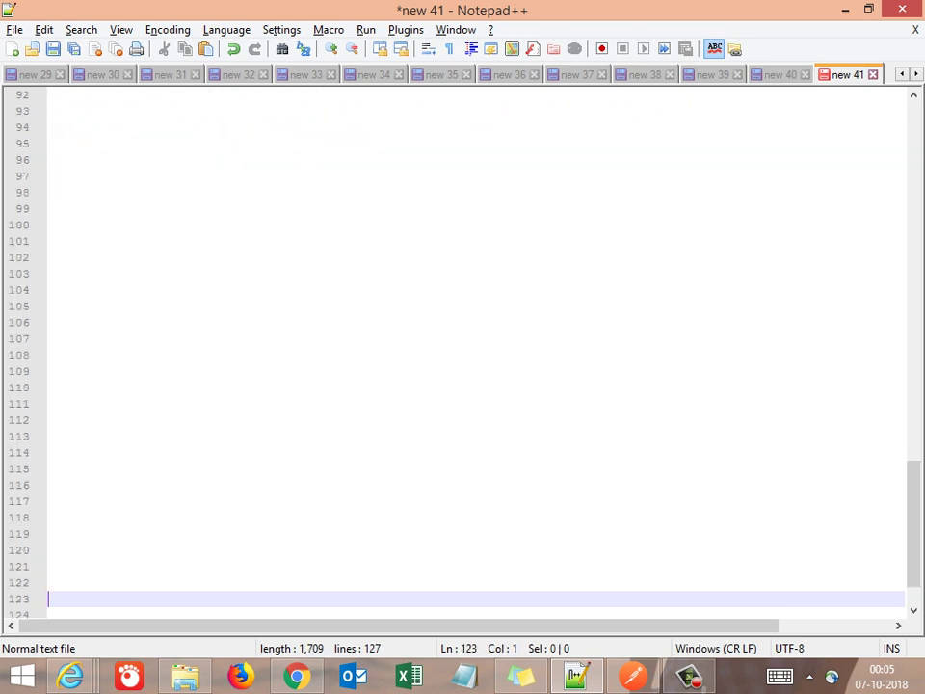
type("T")
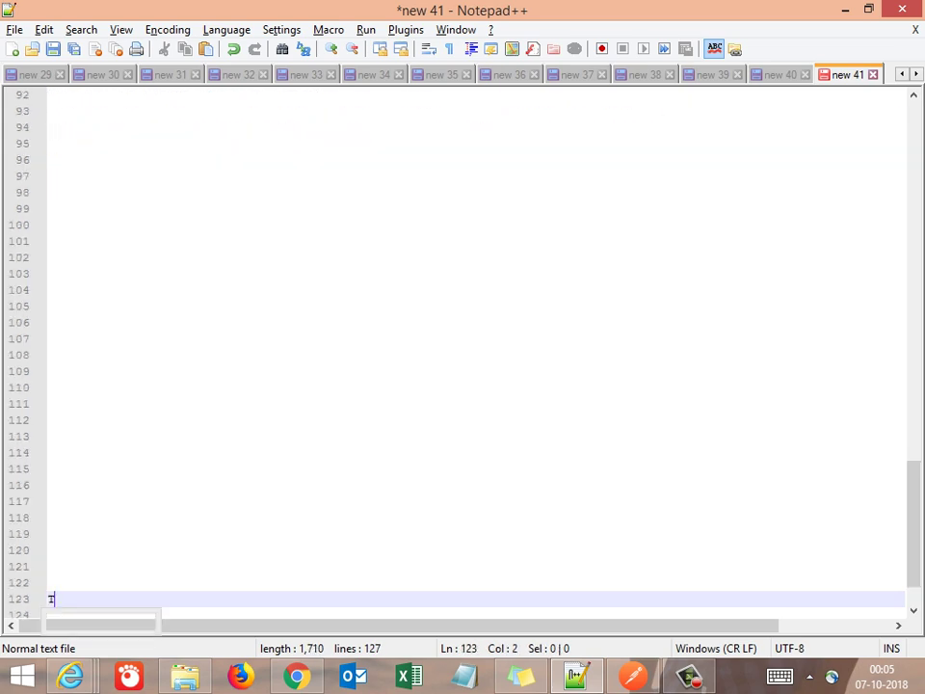
type("hanks ")
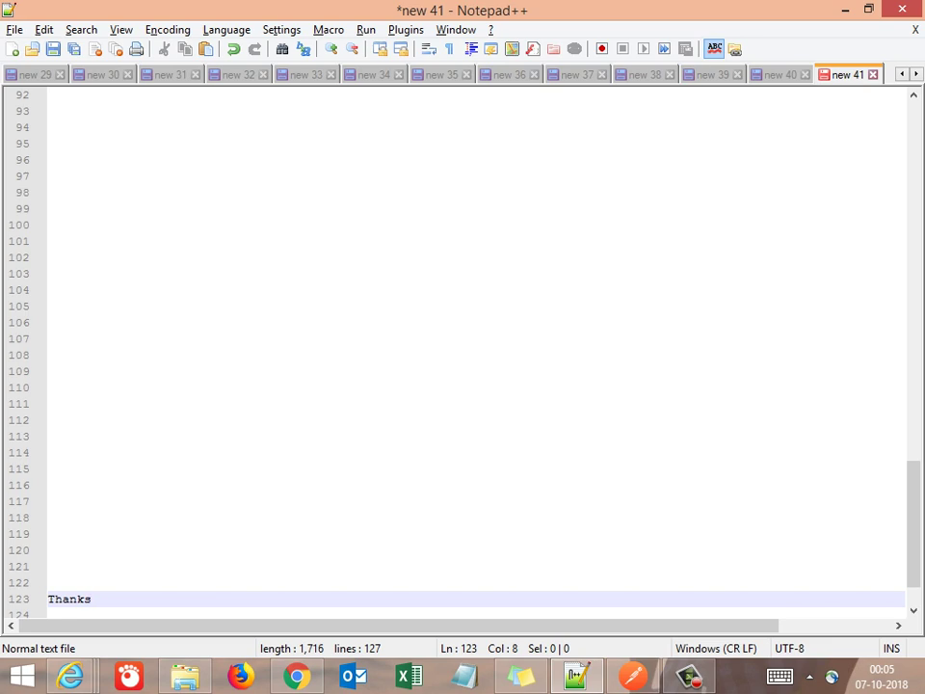
type("for ")
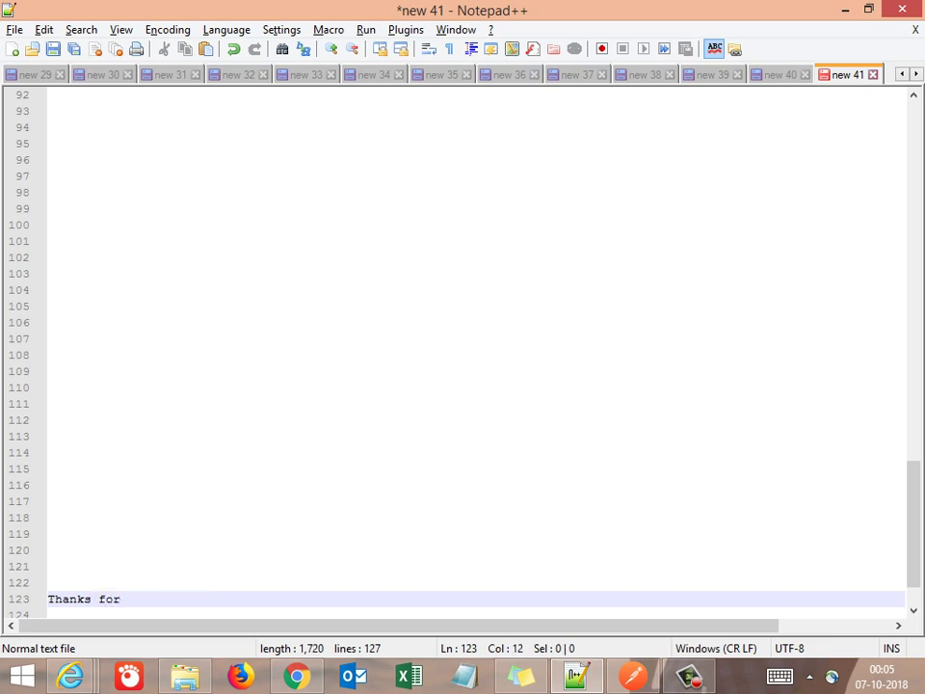
type("watching")
key("Return")
key("Return")
key("Return")
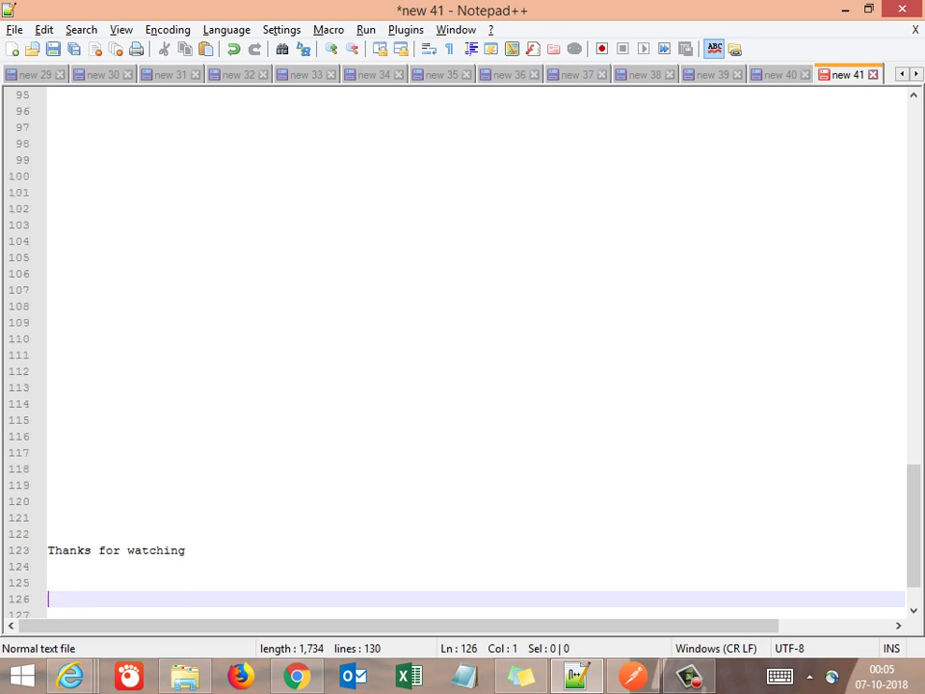
Switch back to Postman and open the "Create a new incident" request from the Incidents collection
key("alt+Tab")
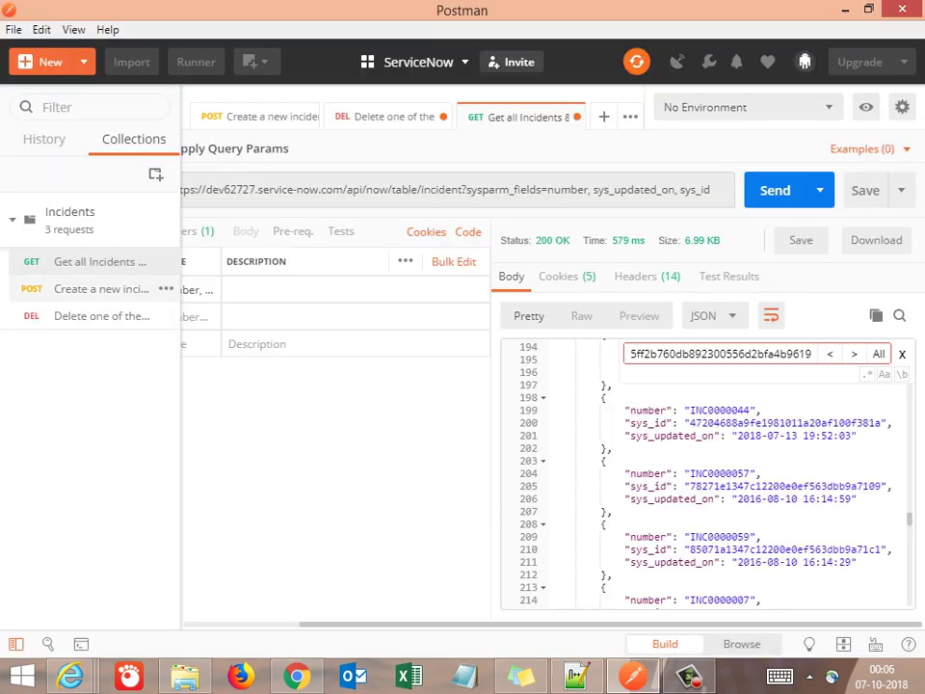
left_click(96, 288)
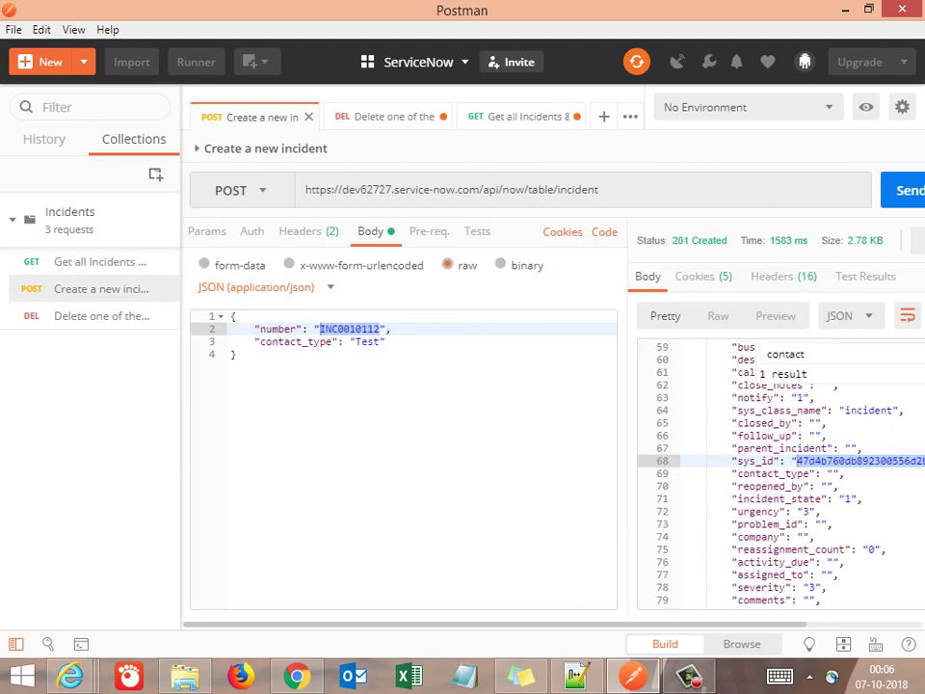